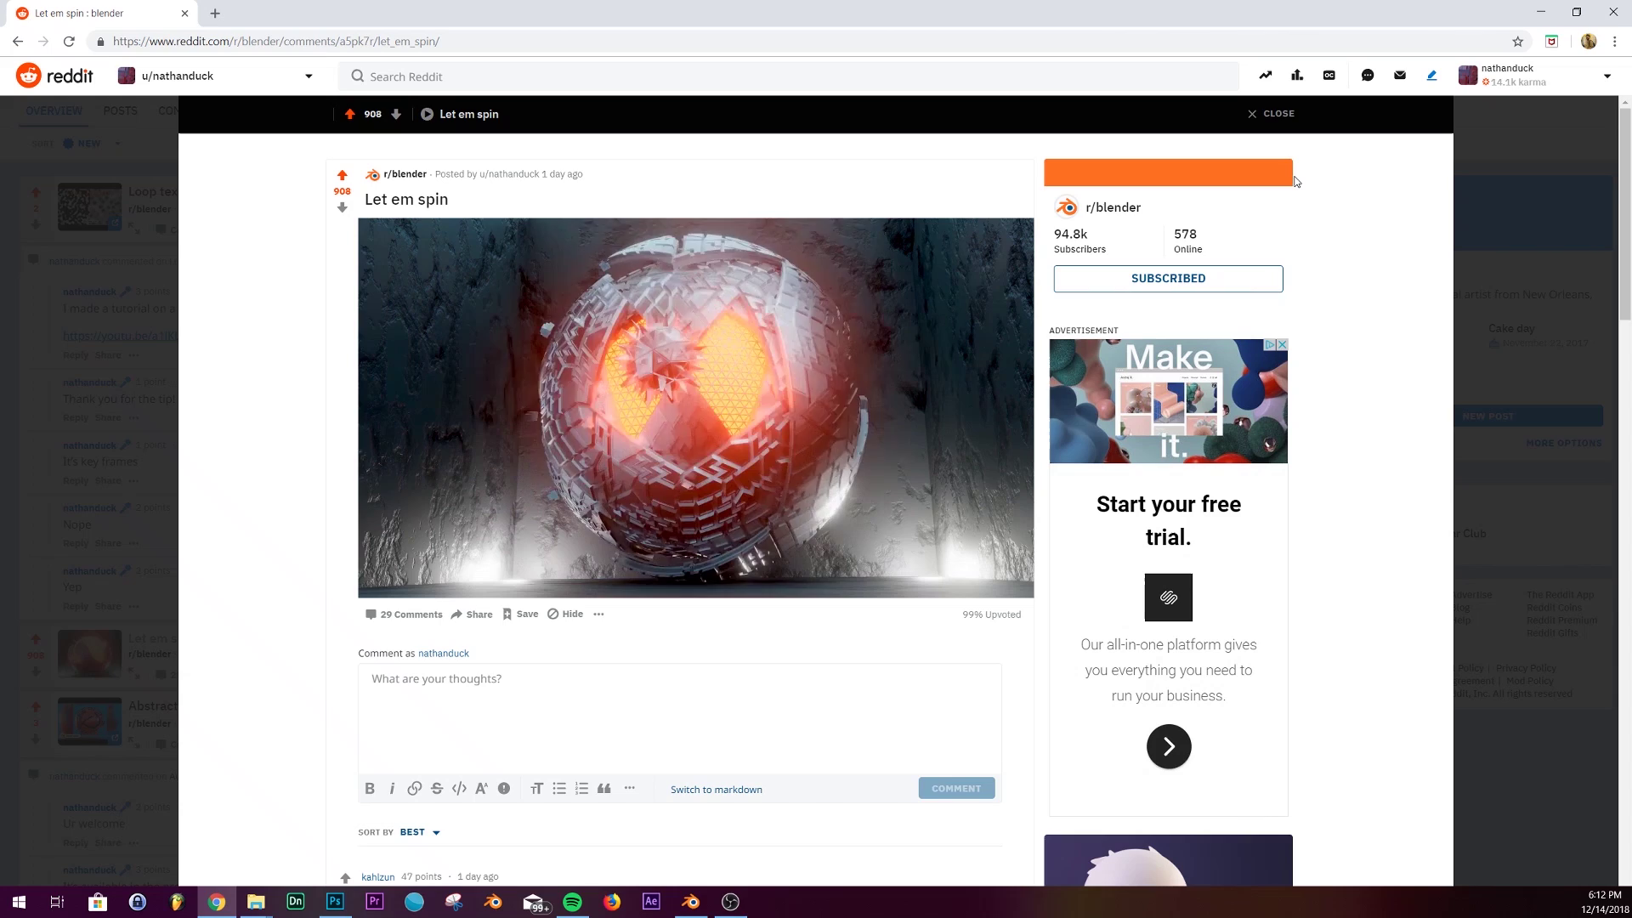
Step: Switch from the browser to the finished thing.blend scene in Blender and play its animation through the camera view
{"action": "left_click", "coordinate": [1540, 11]}
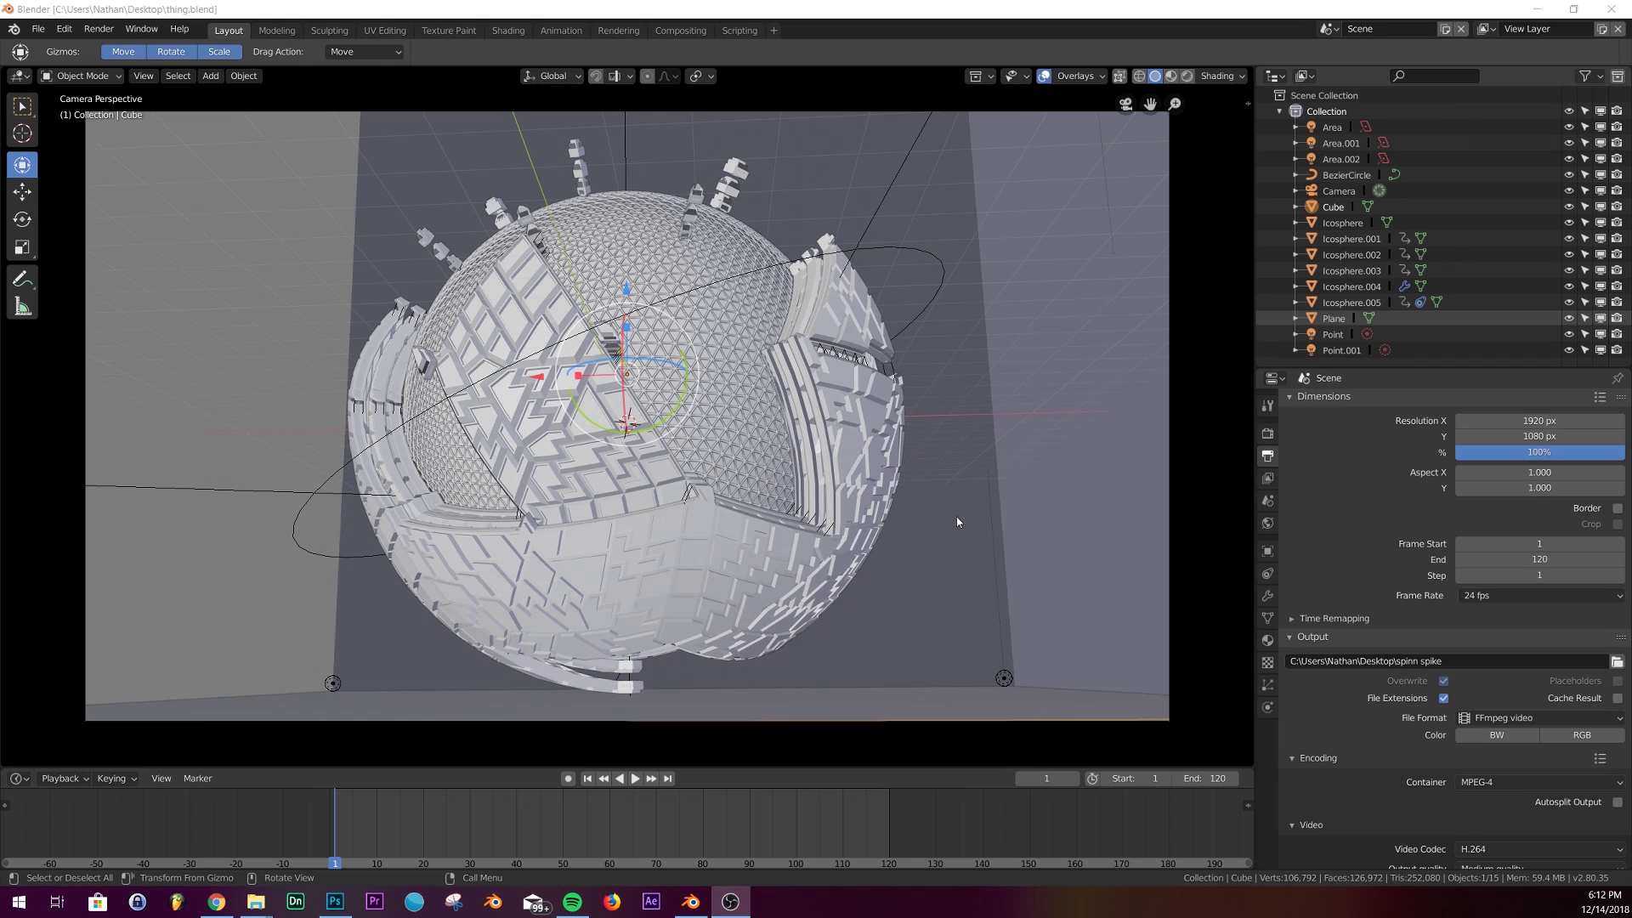
{"action": "middle_click_drag", "start_coordinate": [952, 533], "coordinate": [894, 487]}
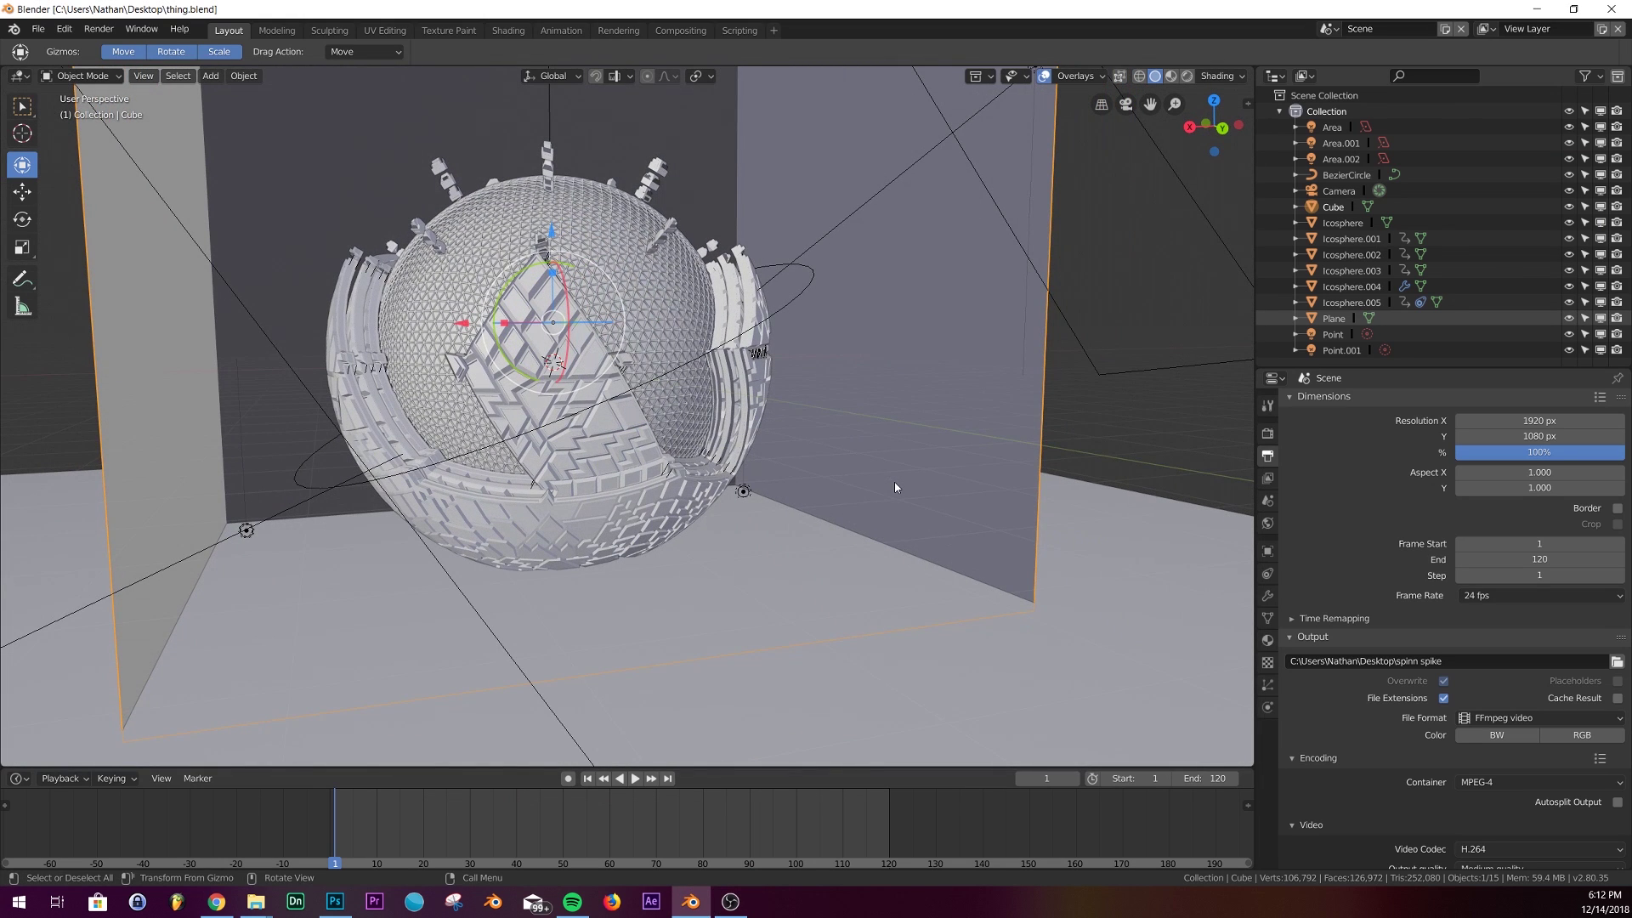
{"action": "key", "text": "KP_0"}
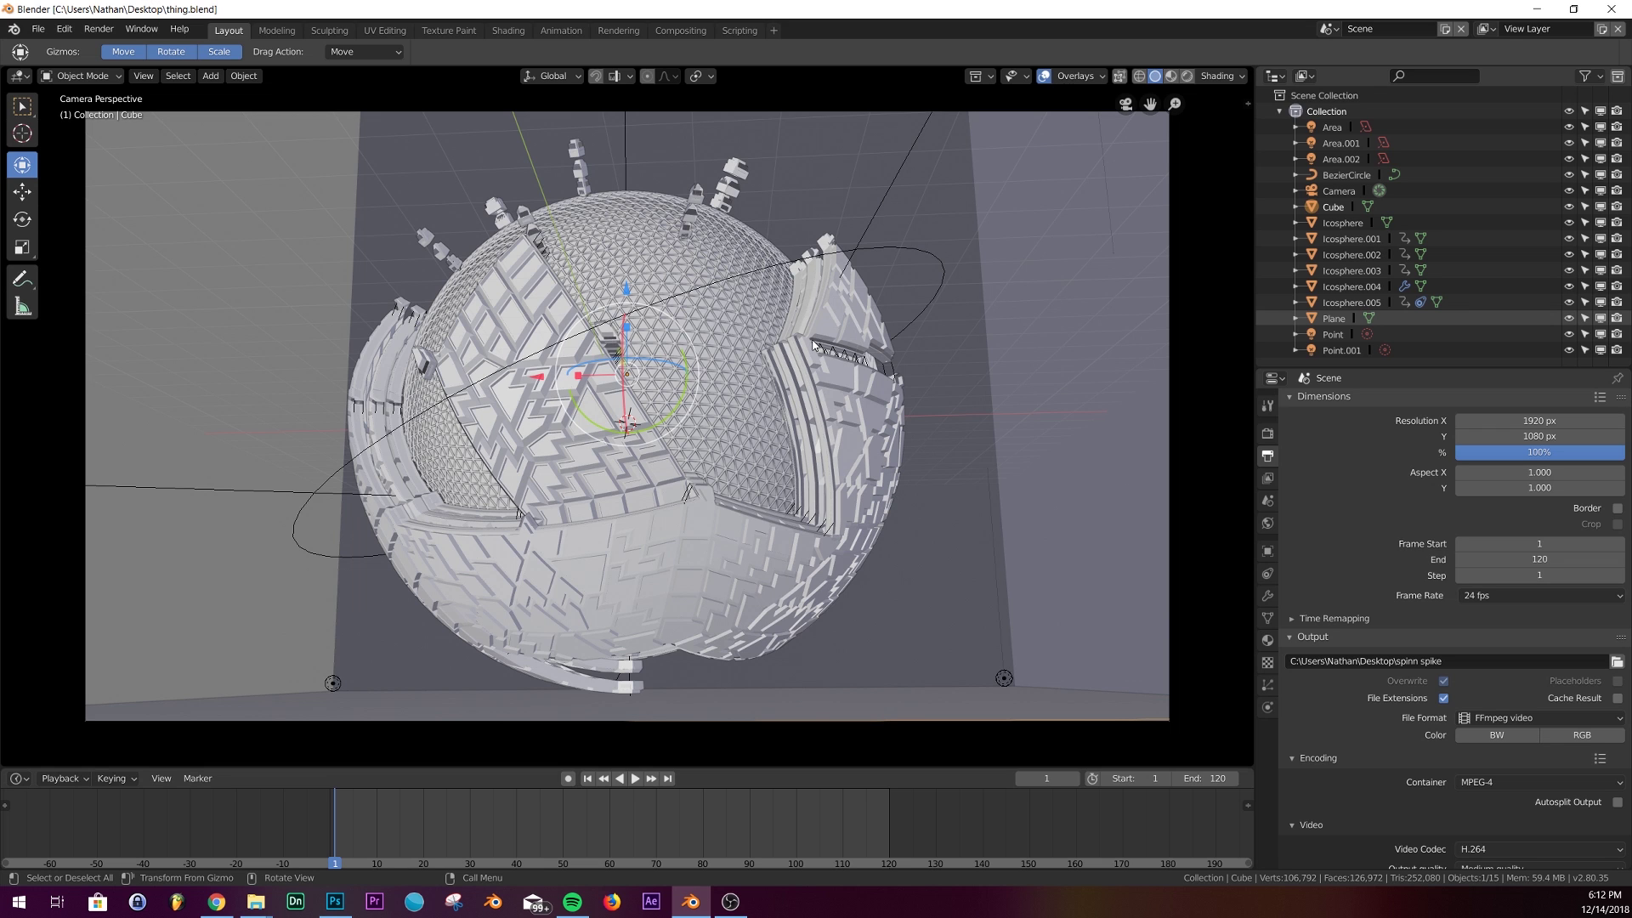
{"action": "key", "text": "KP_0"}
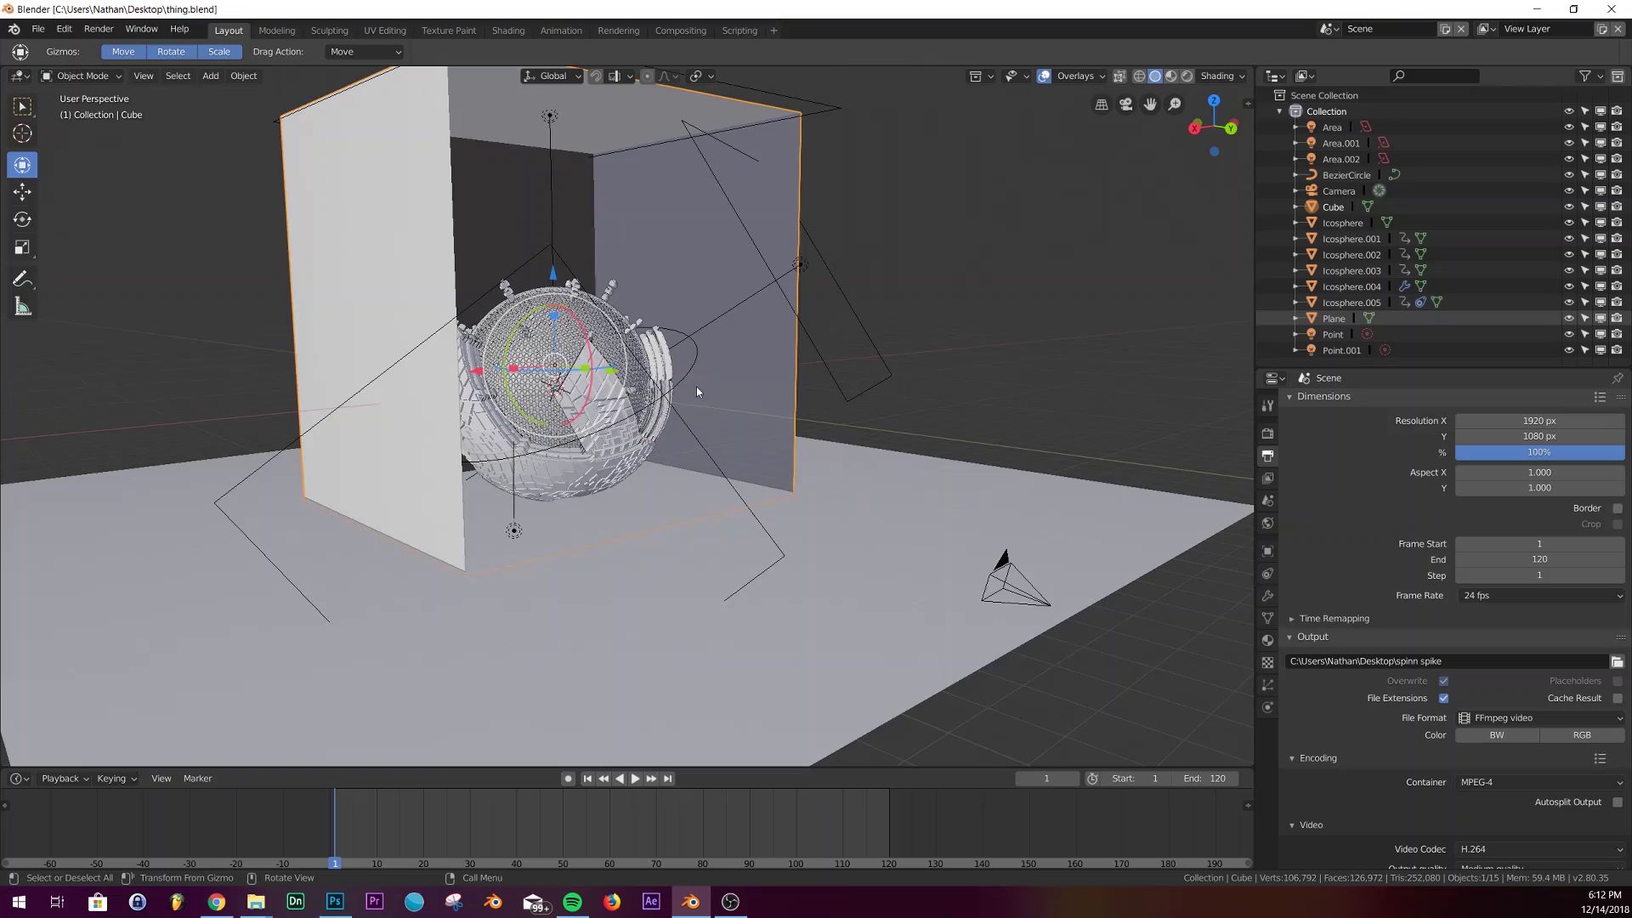
{"action": "left_click", "coordinate": [635, 779]}
{"action": "middle_click_drag", "start_coordinate": [765, 519], "coordinate": [691, 489]}
{"action": "key", "text": "KP_0"}
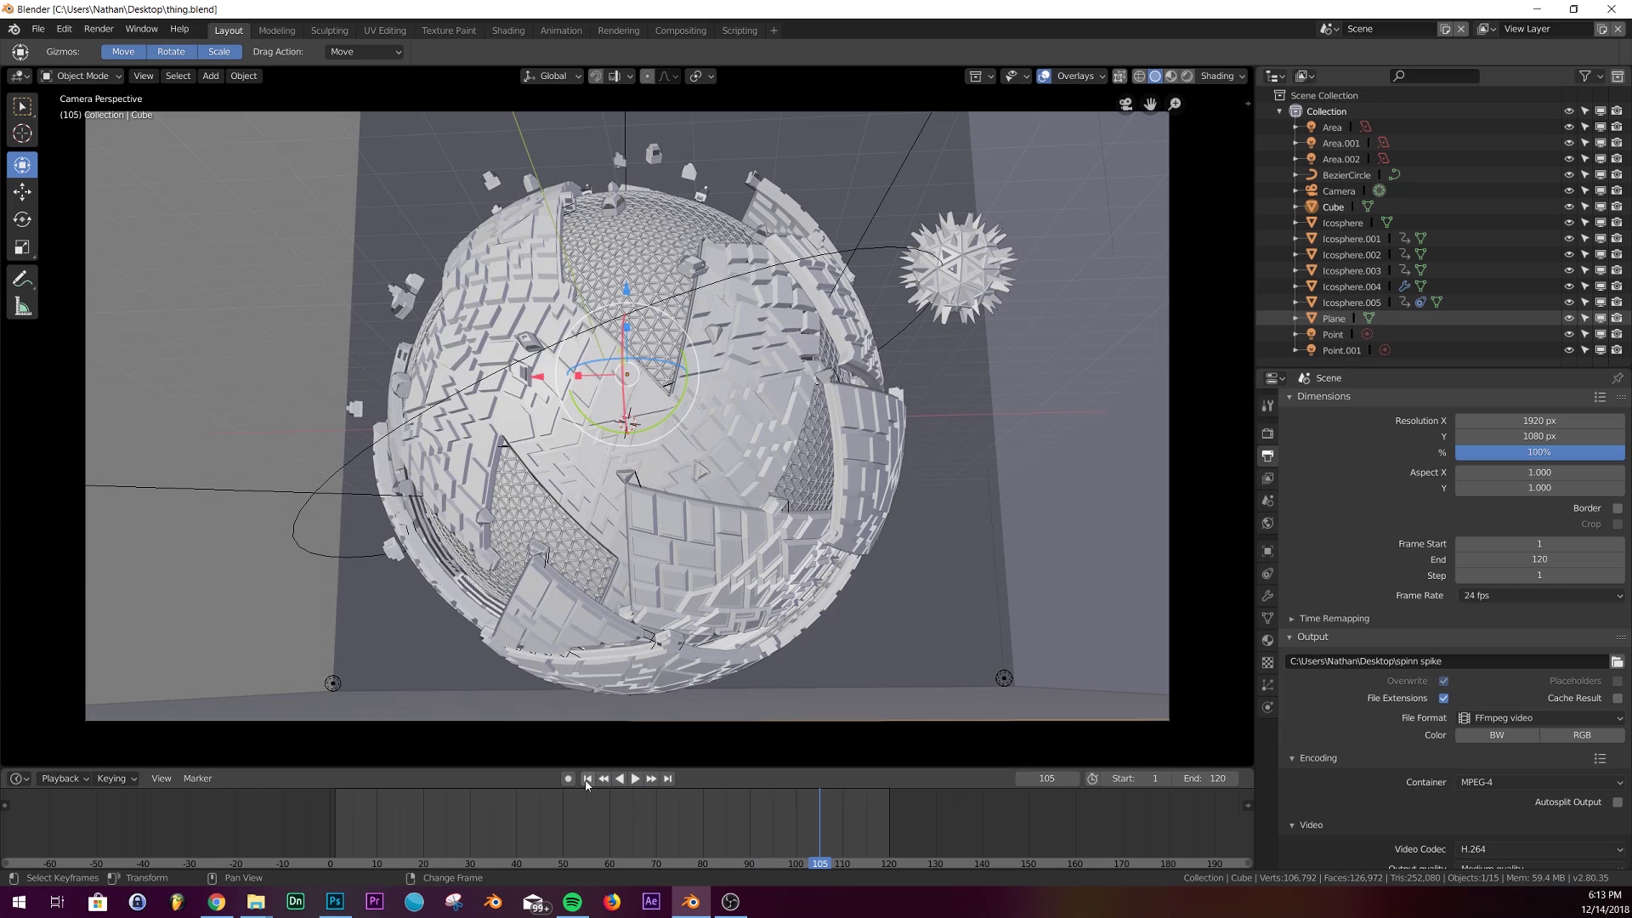
{"action": "key", "text": "Escape"}
Step: Preview the finished scene in Rendered viewport shading, play its animation and return to the first frame
{"action": "key", "text": "a"}
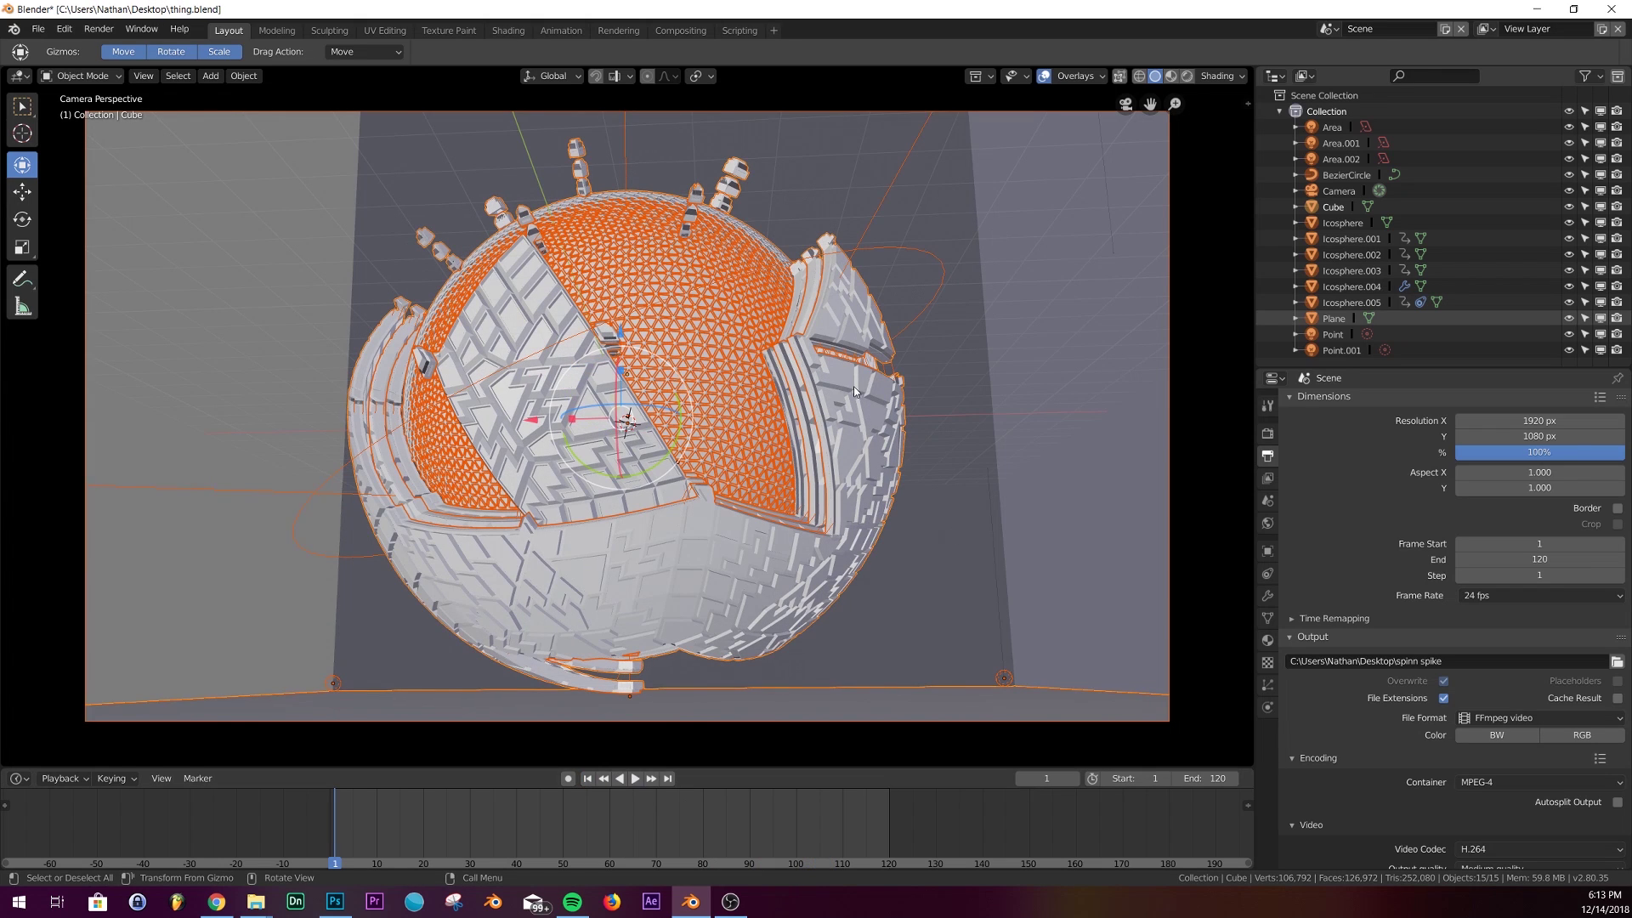
{"action": "key", "text": "z"}
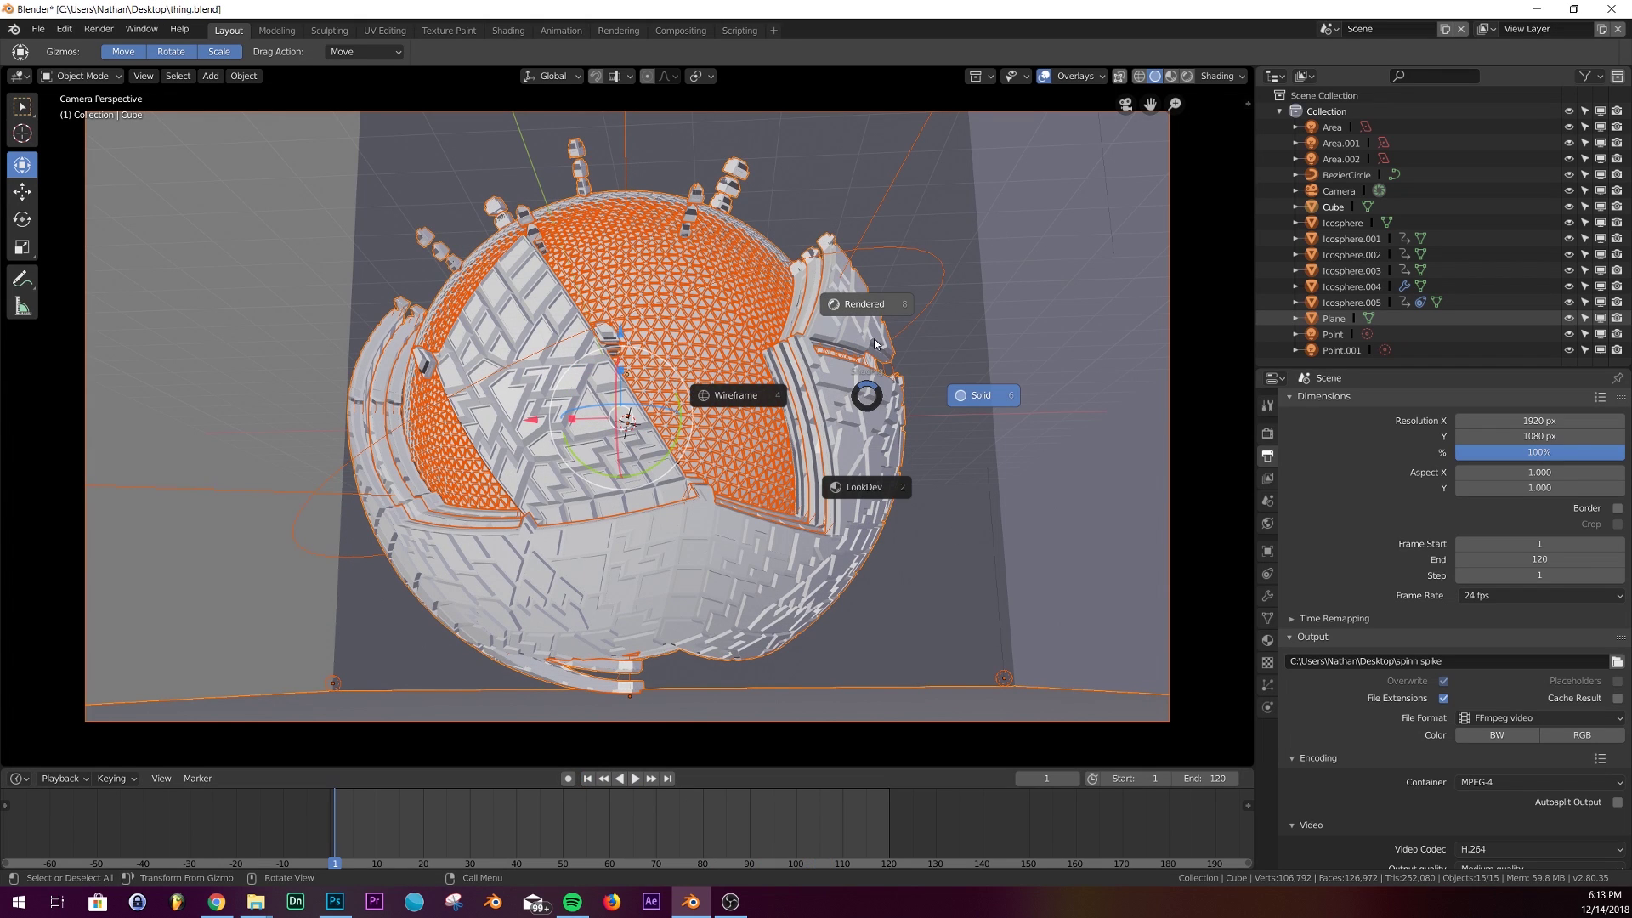
{"action": "key", "text": "8"}
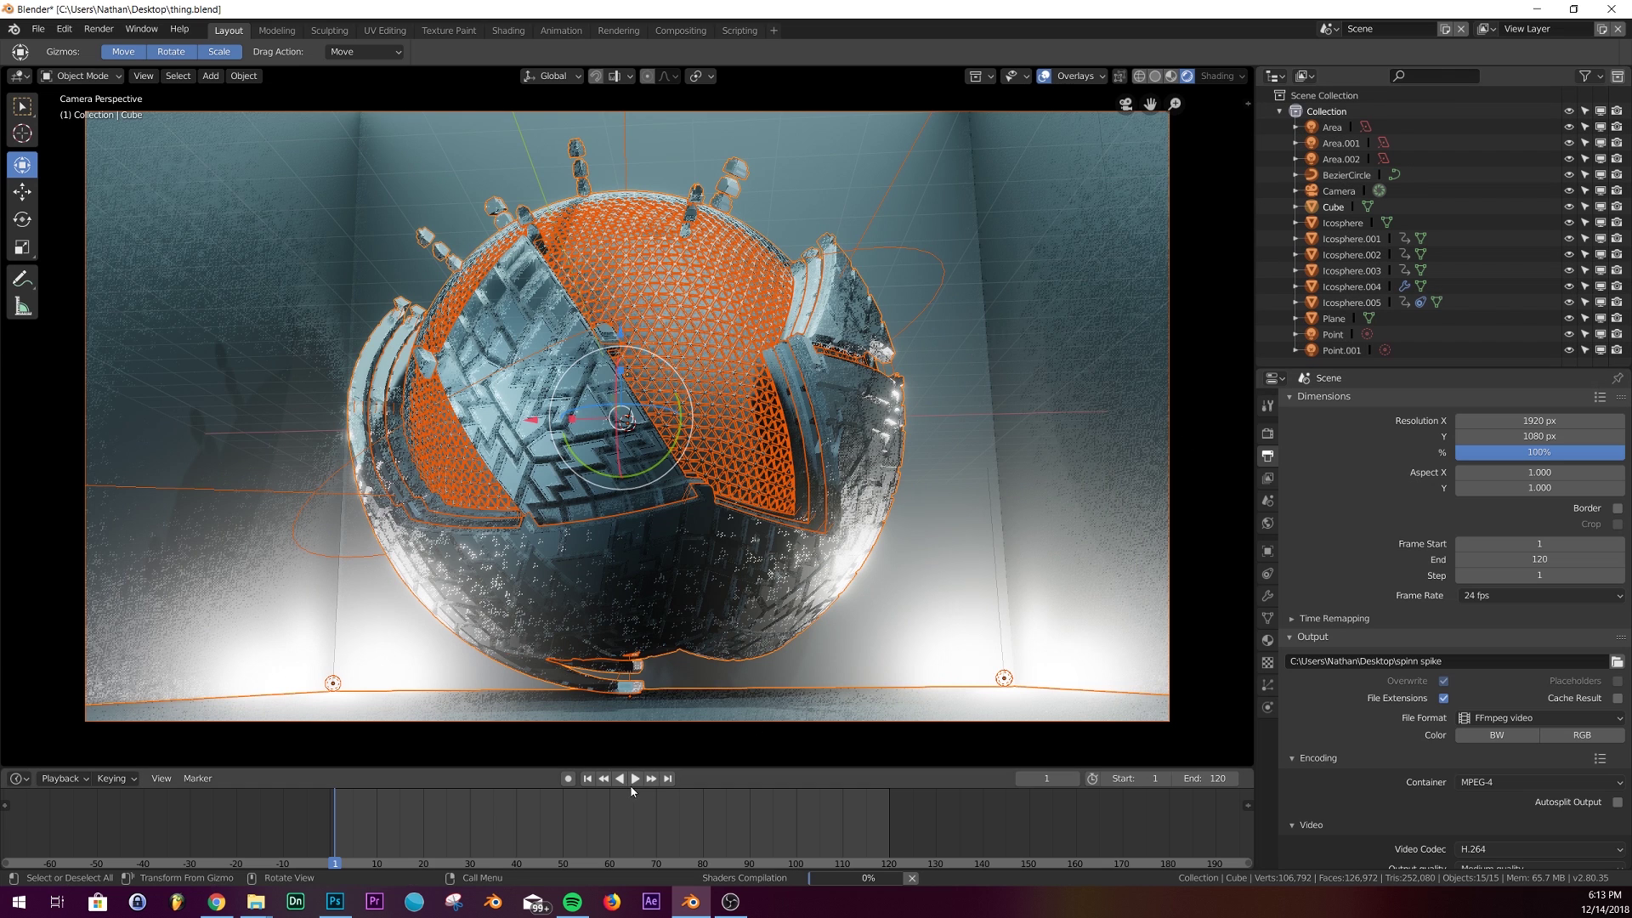
{"action": "left_click", "coordinate": [1332, 127]}
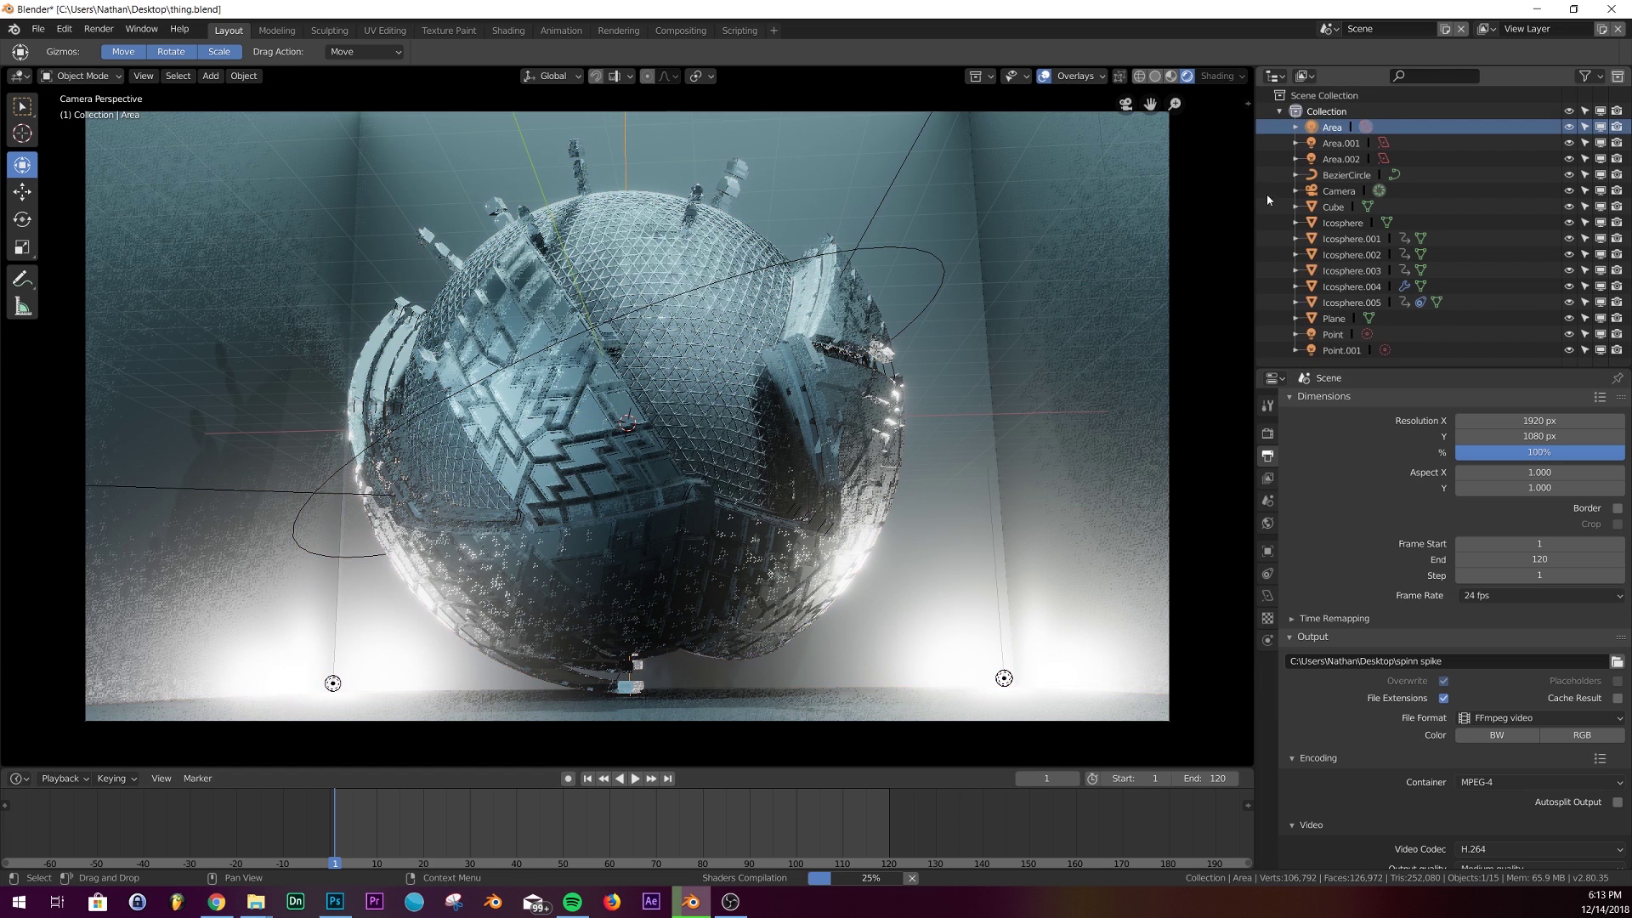
{"action": "left_click", "coordinate": [636, 778]}
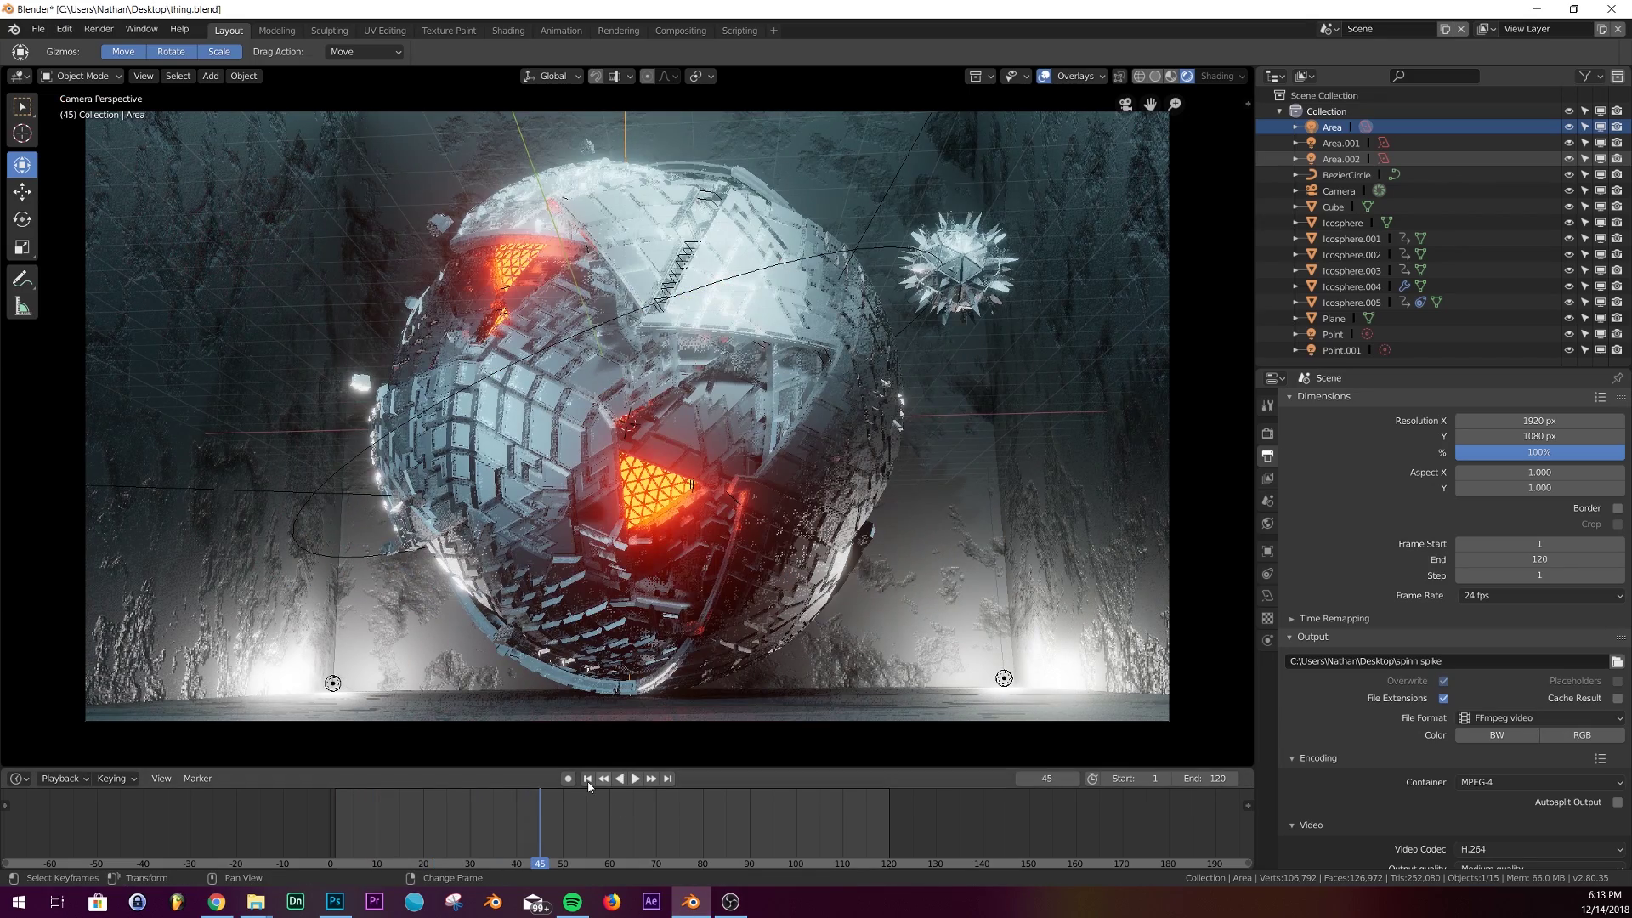
{"action": "key", "text": "Escape"}
{"action": "left_click", "coordinate": [635, 783]}
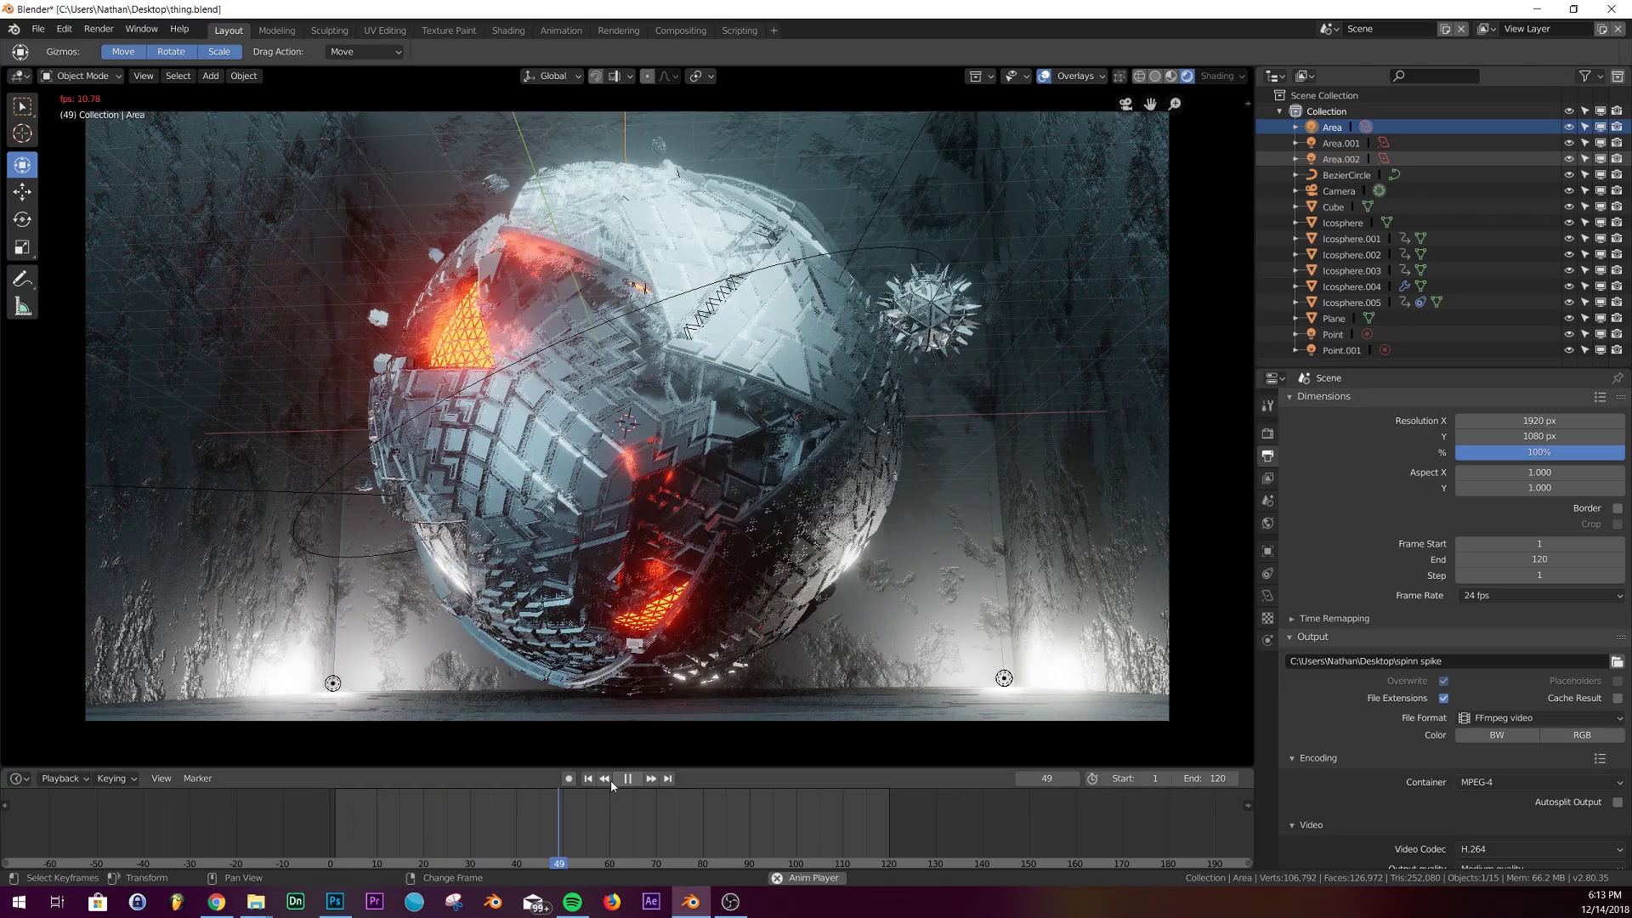
{"action": "left_click", "coordinate": [616, 782]}
{"action": "left_click", "coordinate": [588, 779]}
Step: Examine the rendered room and sphere from outside the camera, and select the sphere's panel shell in camera view
{"action": "mouse_move", "coordinate": [676, 558]}
{"action": "middle_mouse_down"}
{"action": "mouse_move", "coordinate": [663, 551]}
{"action": "mouse_move", "coordinate": [681, 560]}
{"action": "middle_mouse_up"}
{"action": "scroll", "coordinate": [682, 559], "scroll_direction": "down", "scroll_amount": 4}
{"action": "middle_click_drag", "start_coordinate": [648, 497], "coordinate": [622, 460]}
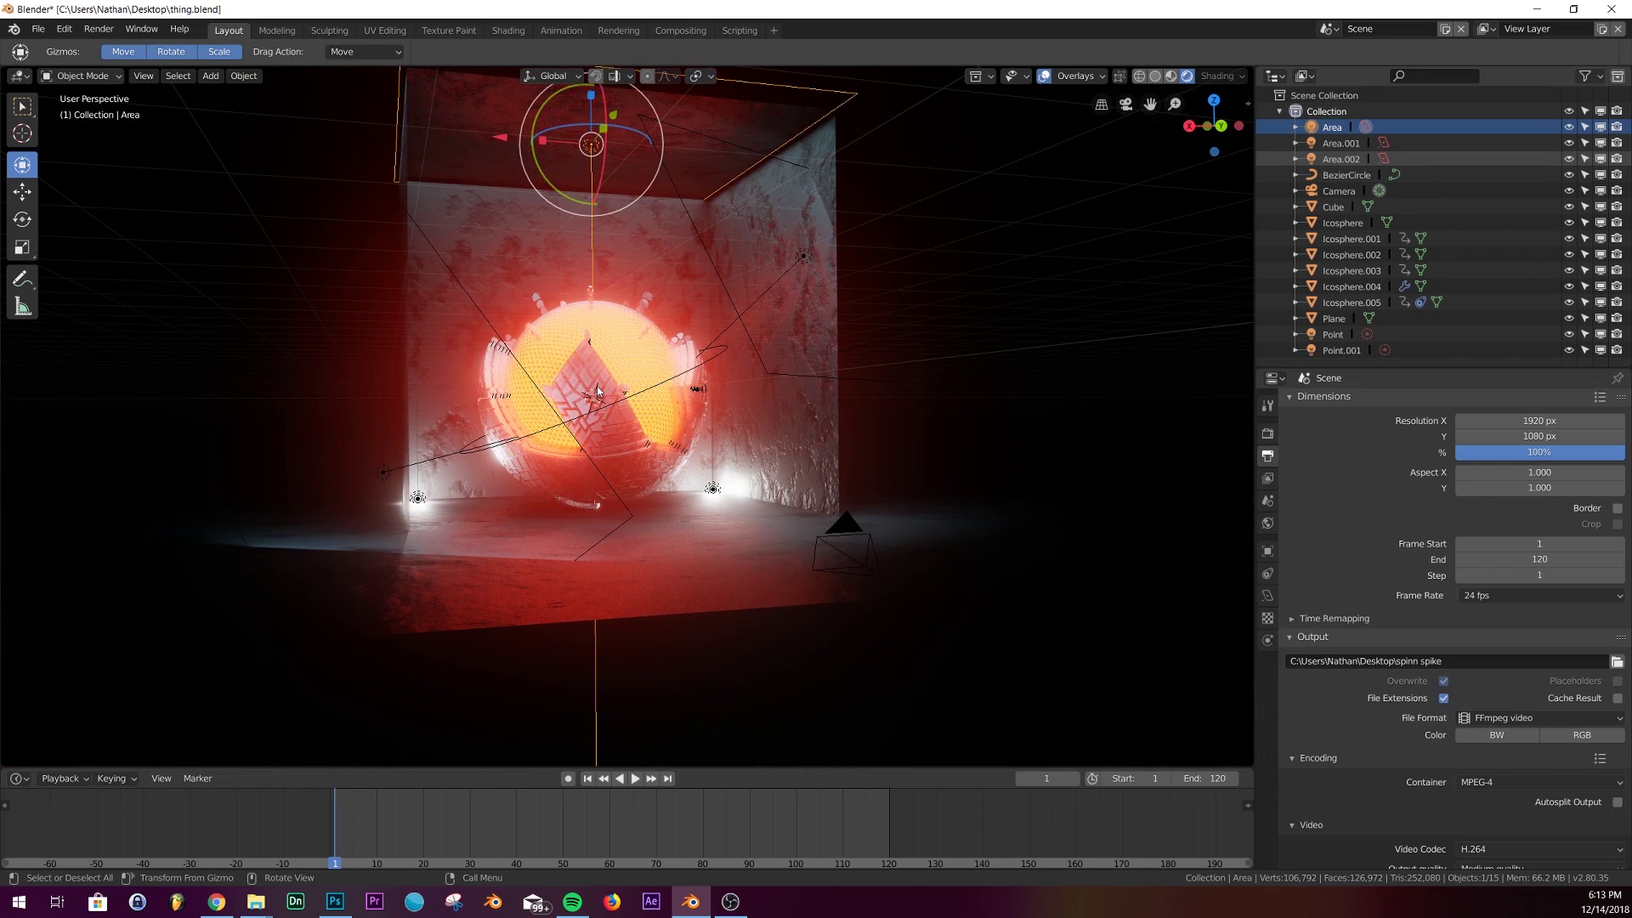
{"action": "key", "text": "KP_0"}
{"action": "left_click", "coordinate": [589, 410]}
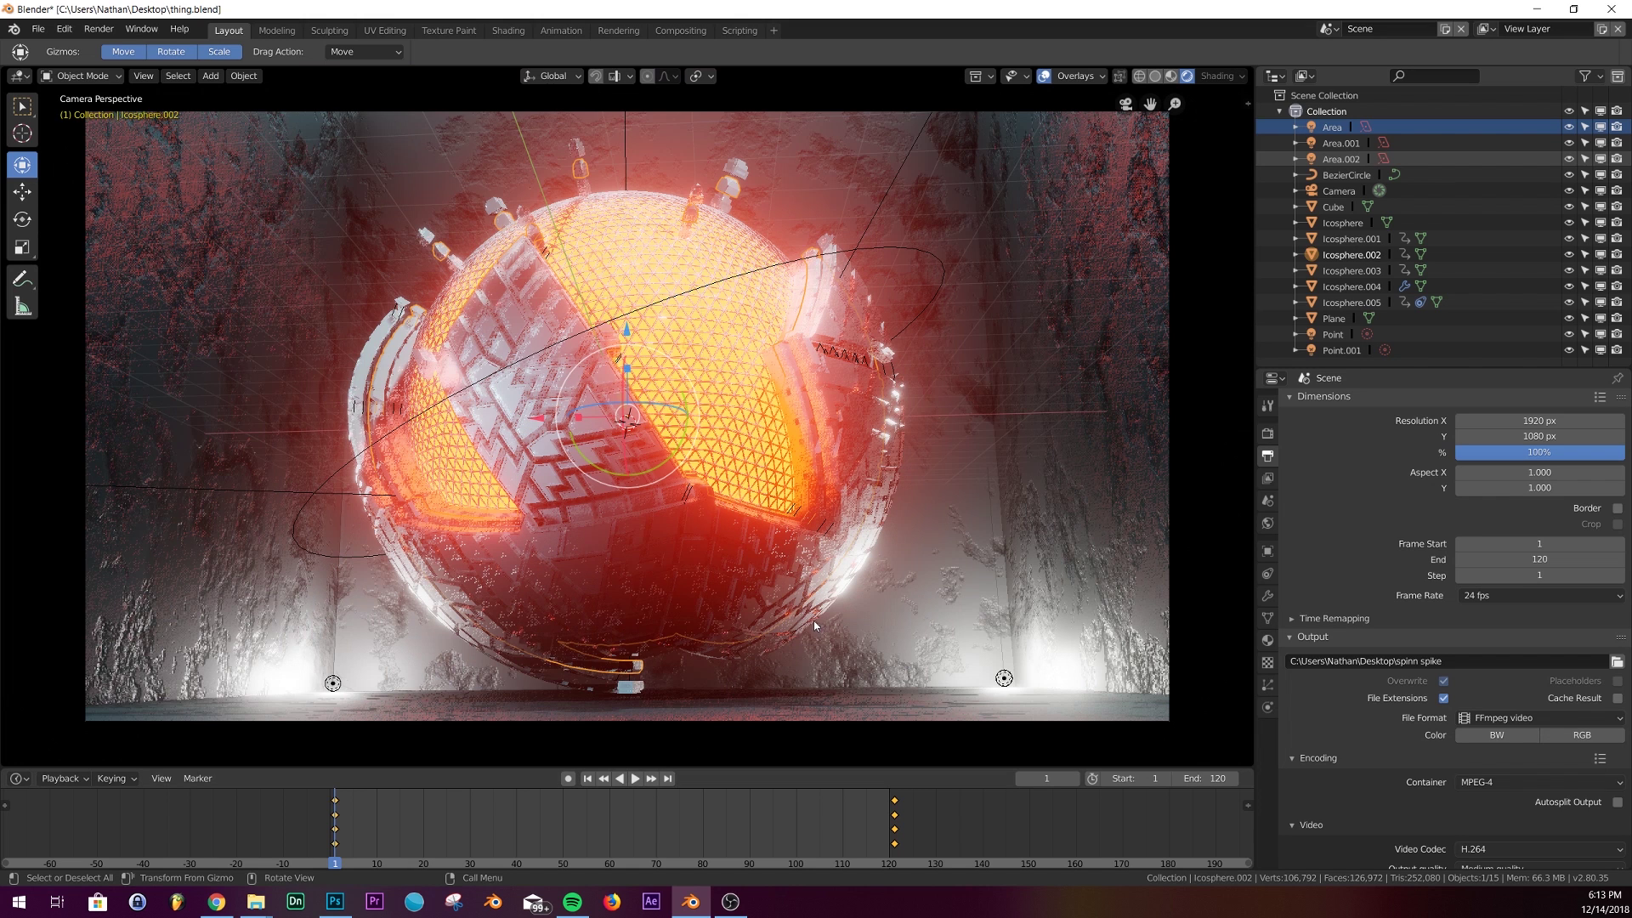
Step: Set the viewport to Solid shading and play the finished scene's animation up to frame 37
{"action": "key", "text": "z"}
{"action": "left_click", "coordinate": [886, 515]}
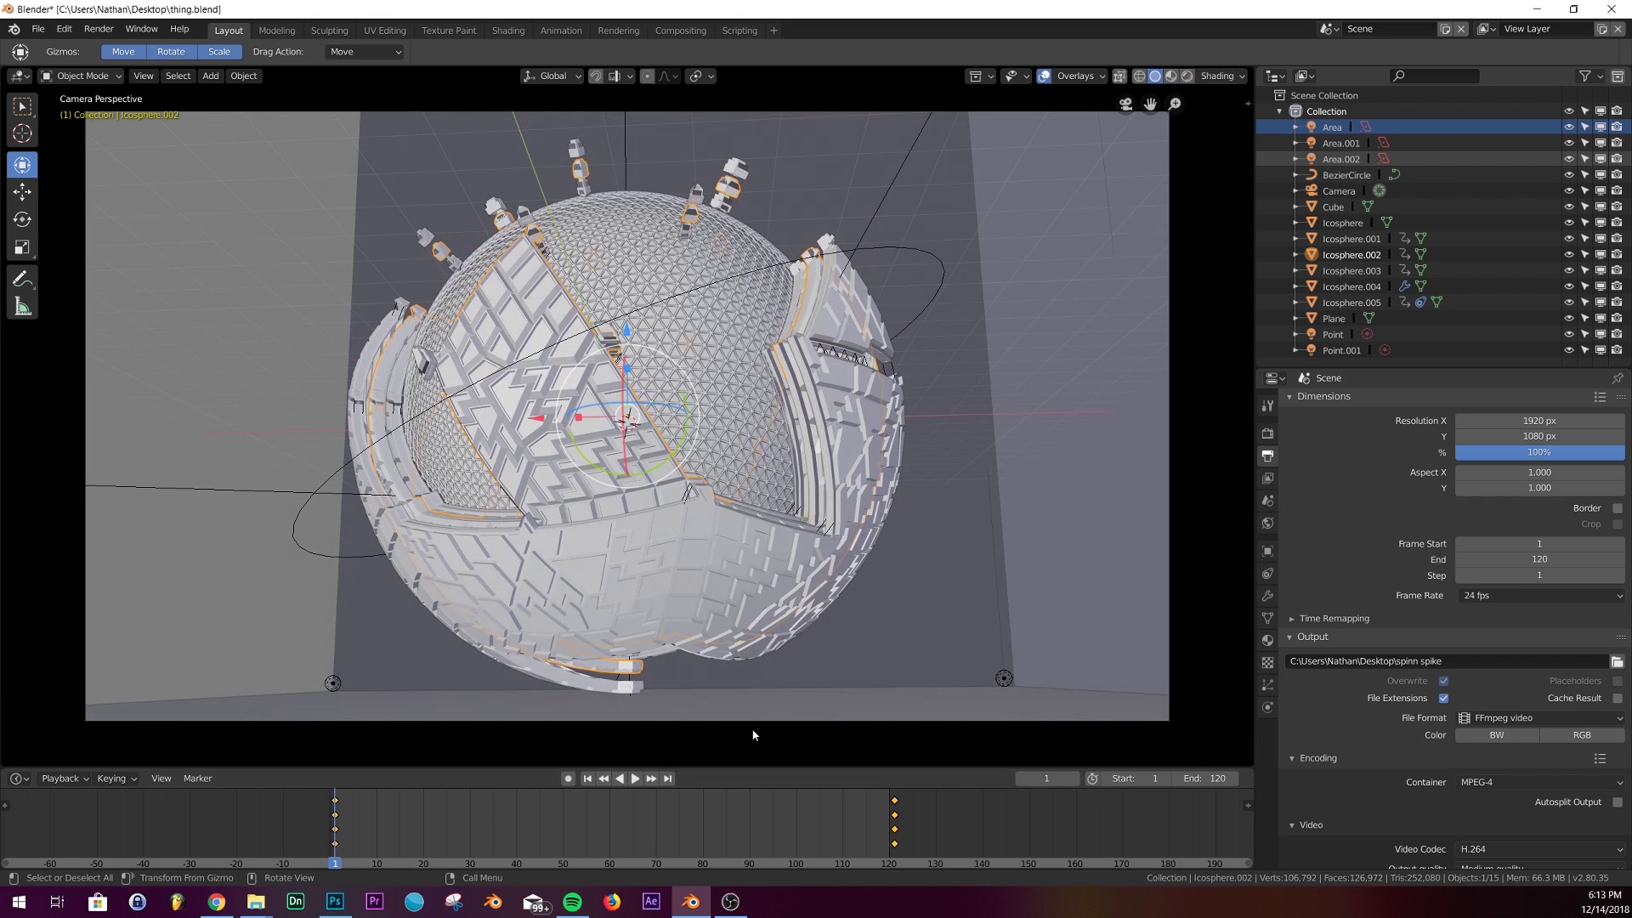
{"action": "left_click", "coordinate": [634, 779]}
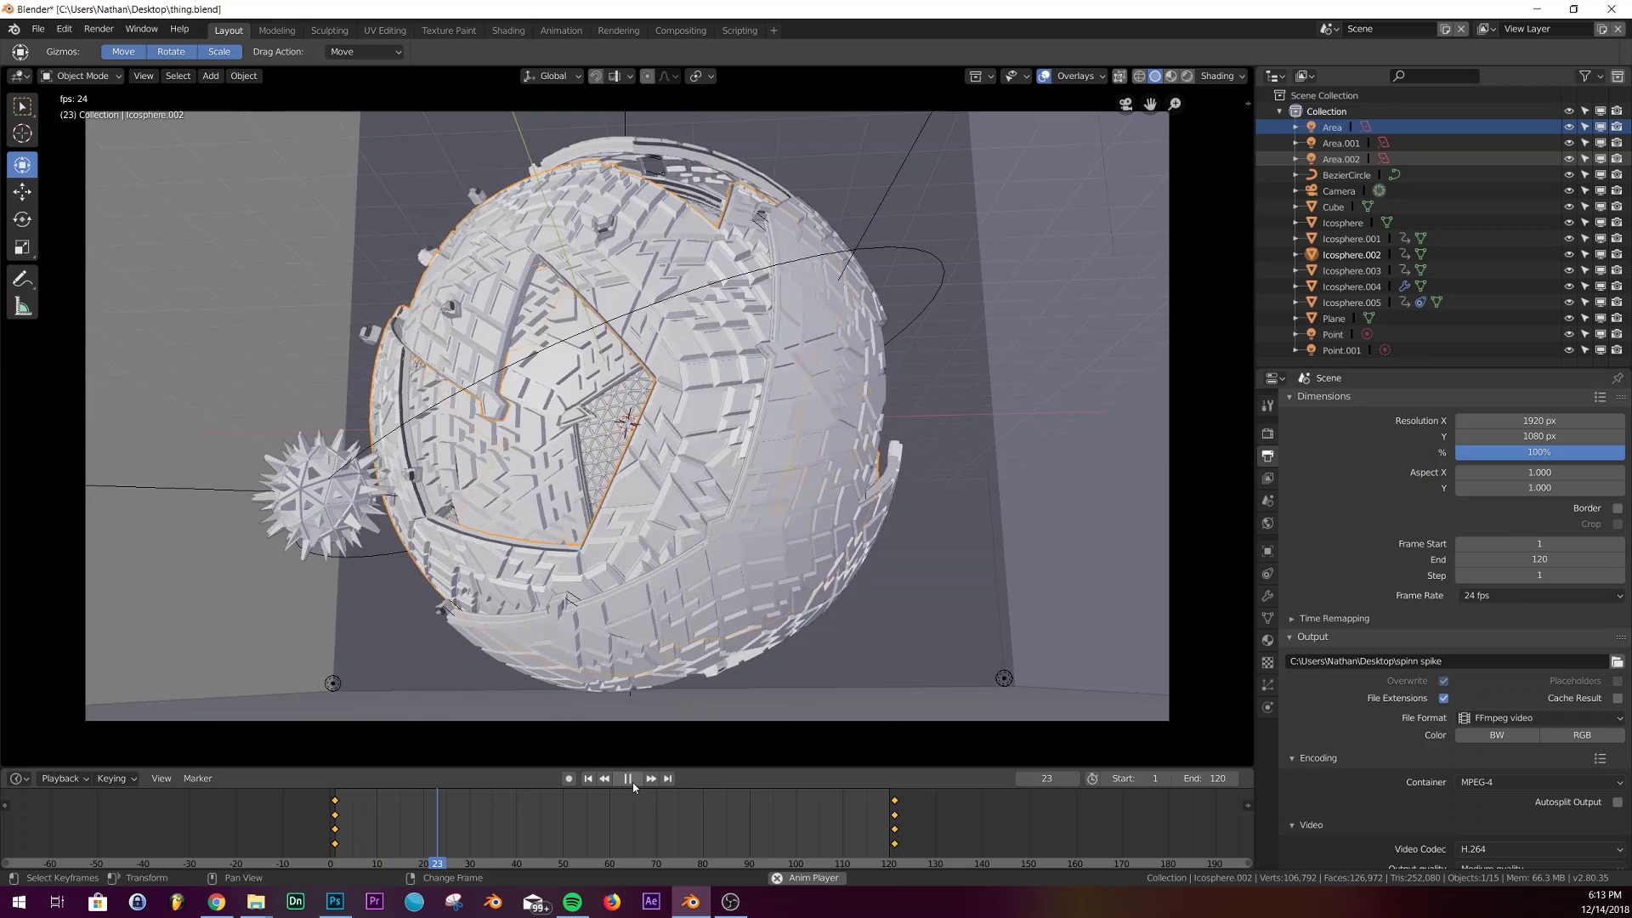
{"action": "left_click", "coordinate": [635, 779]}
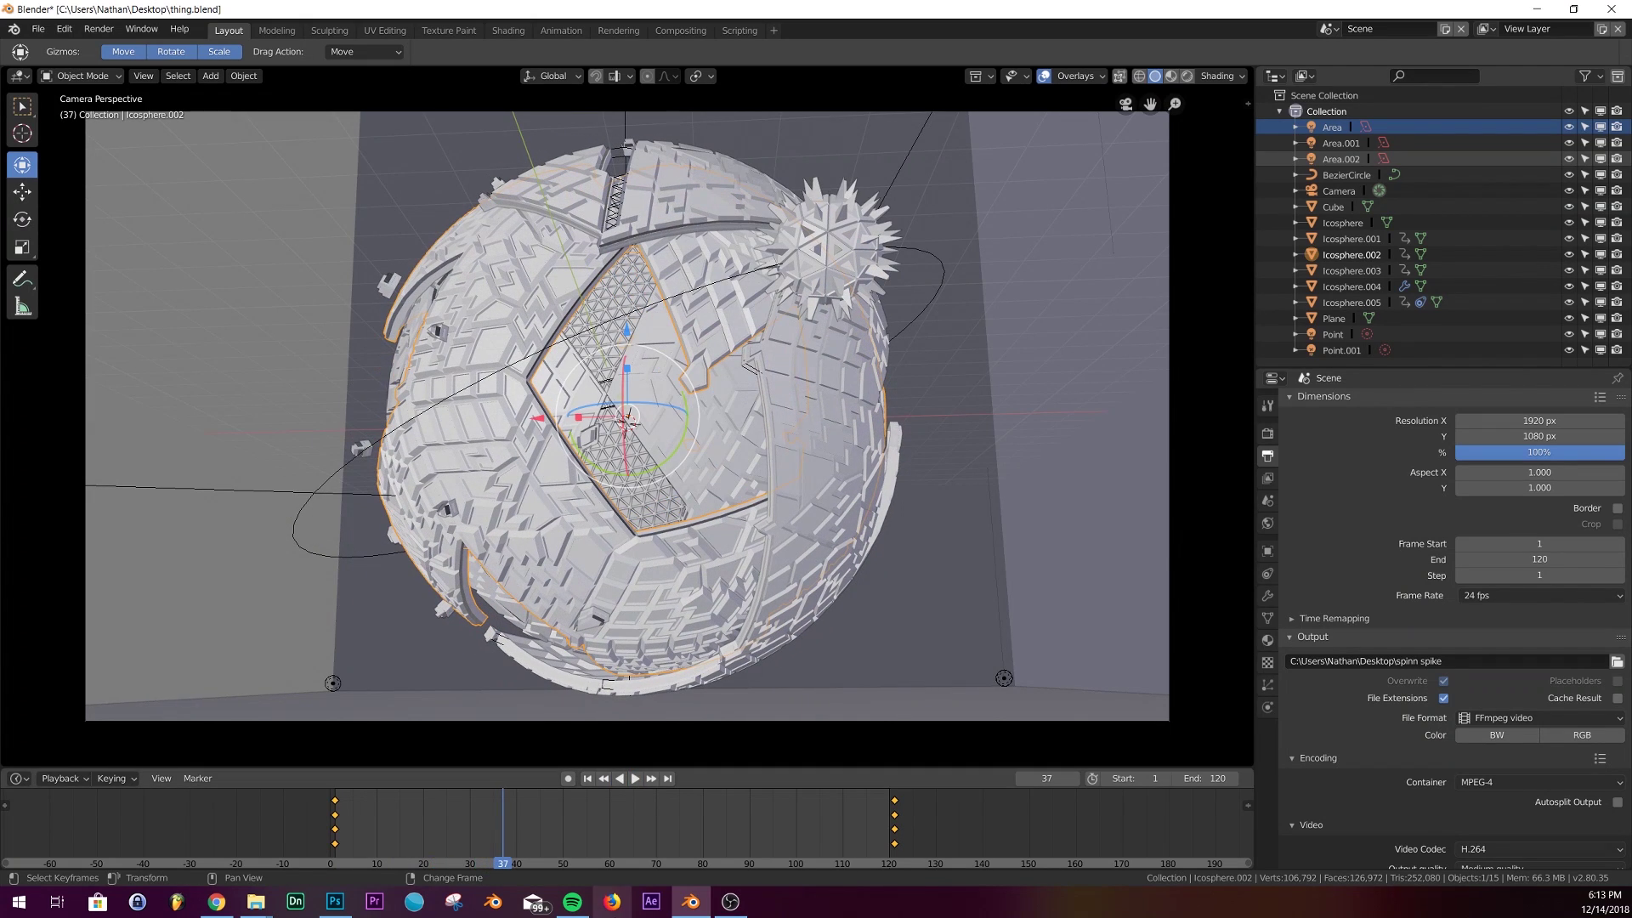
Step: Open a second Blender window with a new scene and maximize it
{"action": "right_click", "coordinate": [698, 902]}
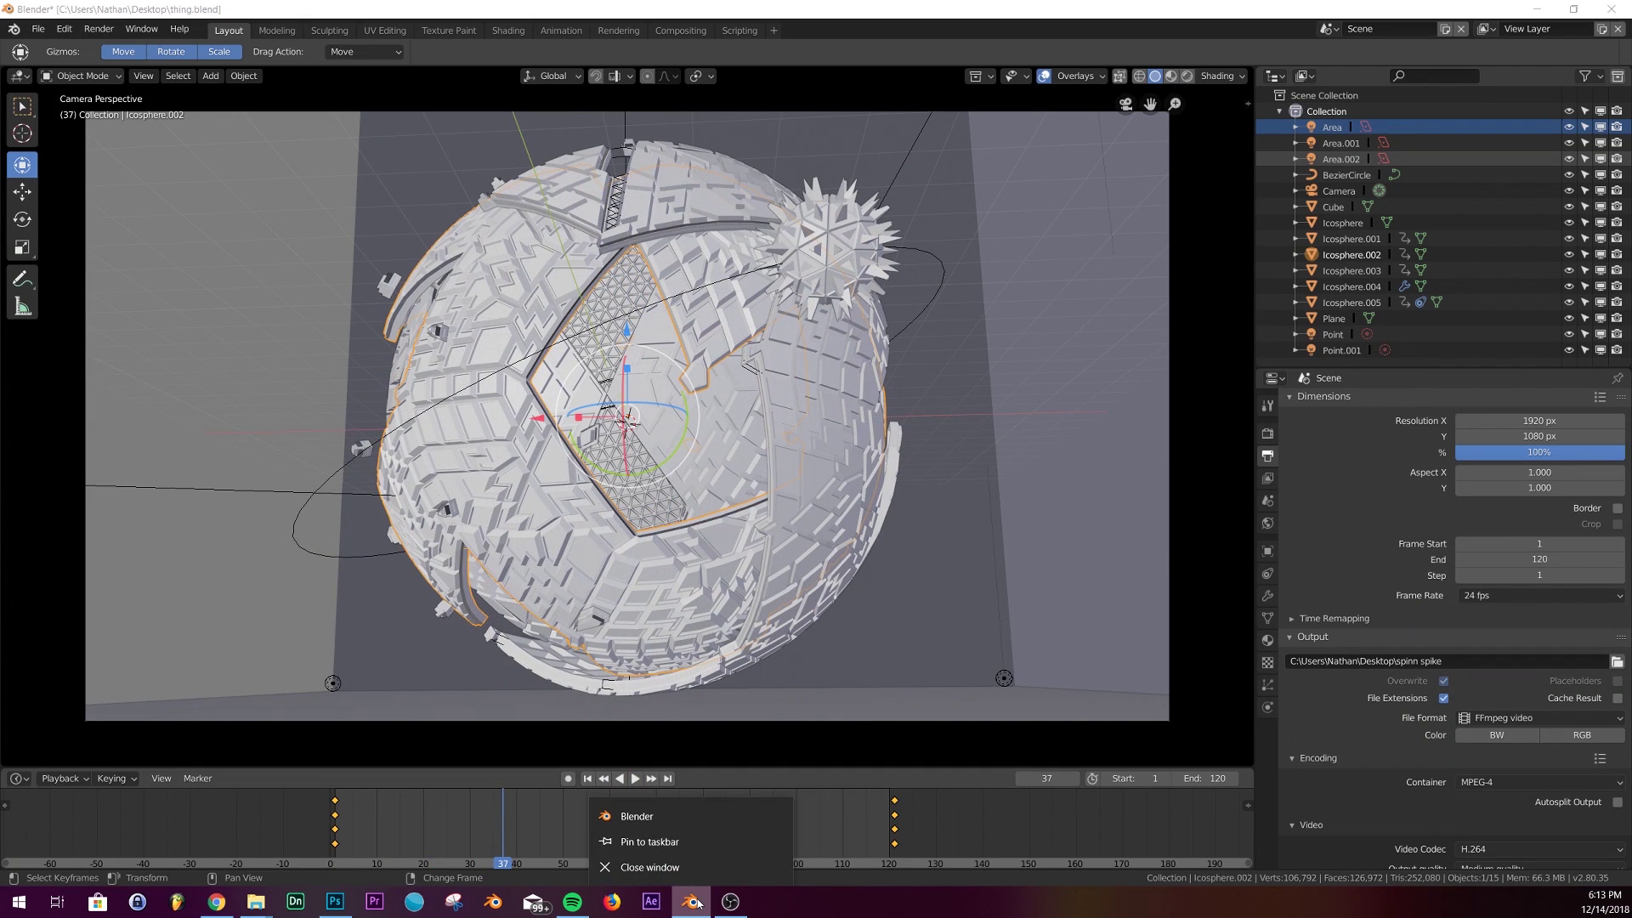
{"action": "left_click", "coordinate": [643, 826]}
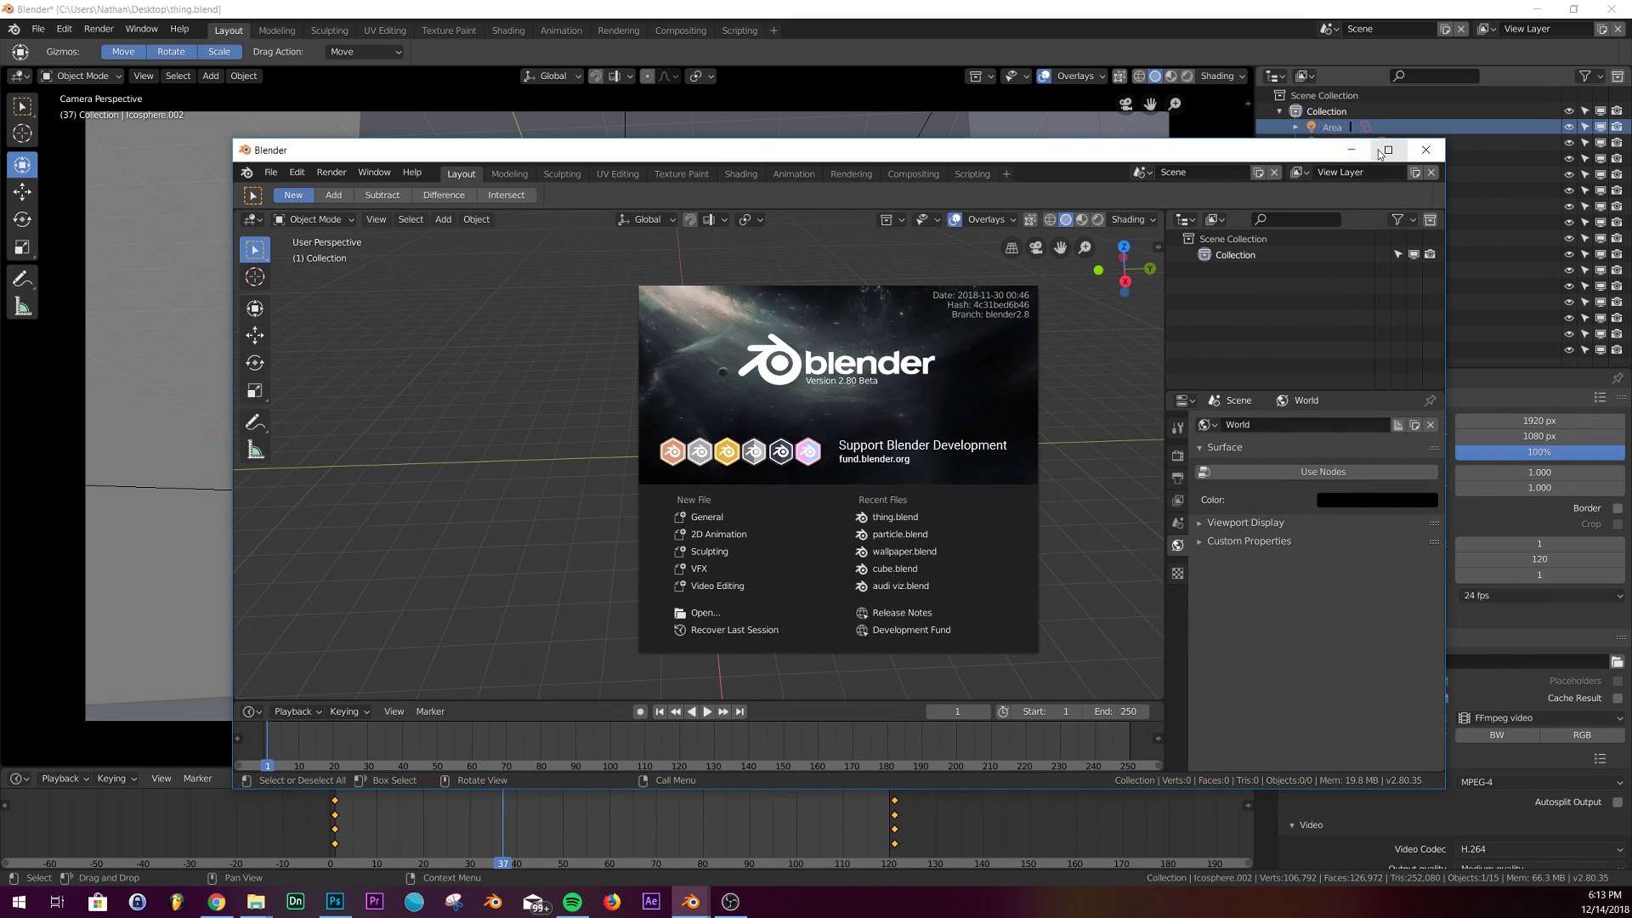
{"action": "left_click", "coordinate": [1387, 151]}
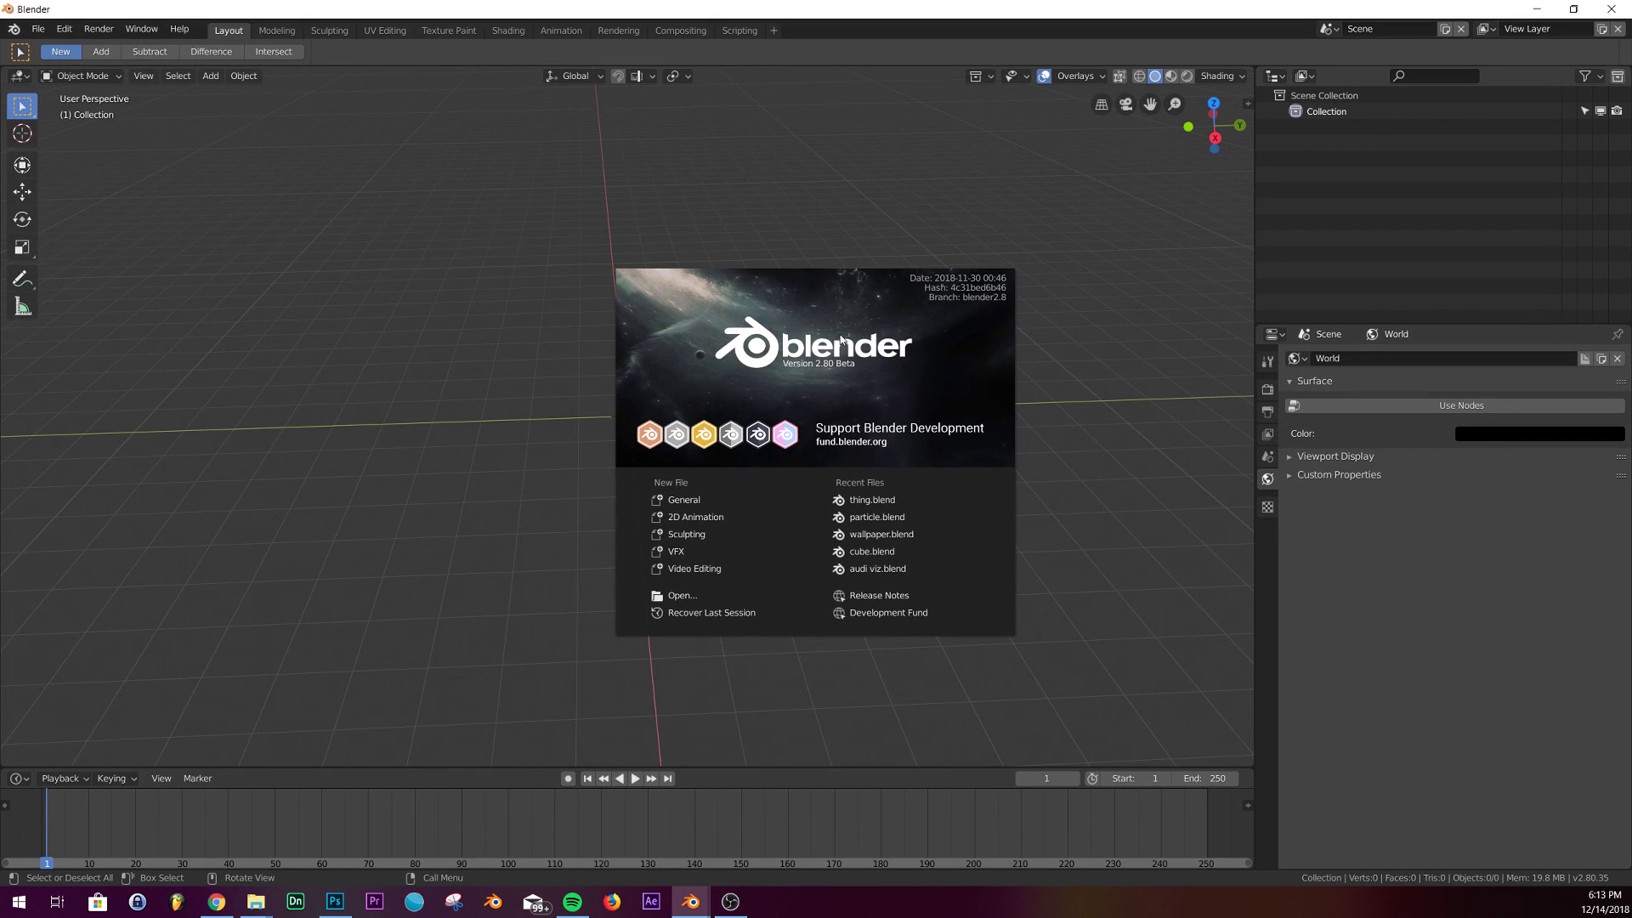
Step: Add an ico sphere mesh at the centre of the empty scene
{"action": "key", "text": "shift+a"}
{"action": "mouse_move", "coordinate": [773, 233]}
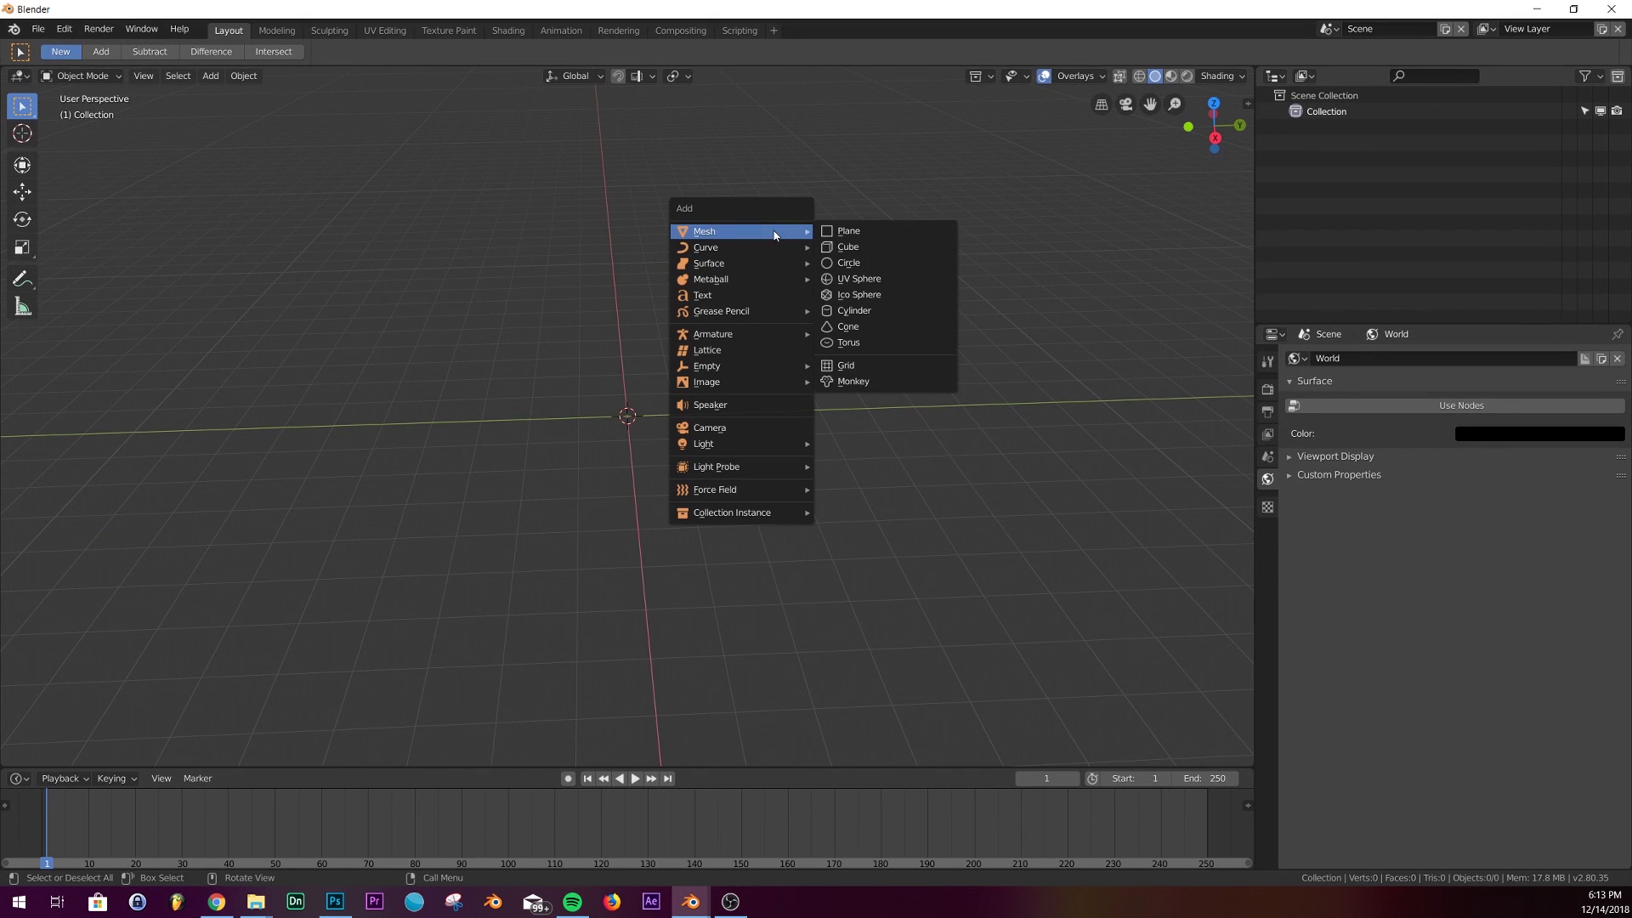
{"action": "left_click", "coordinate": [850, 292]}
{"action": "middle_click_drag", "start_coordinate": [835, 375], "coordinate": [786, 407]}
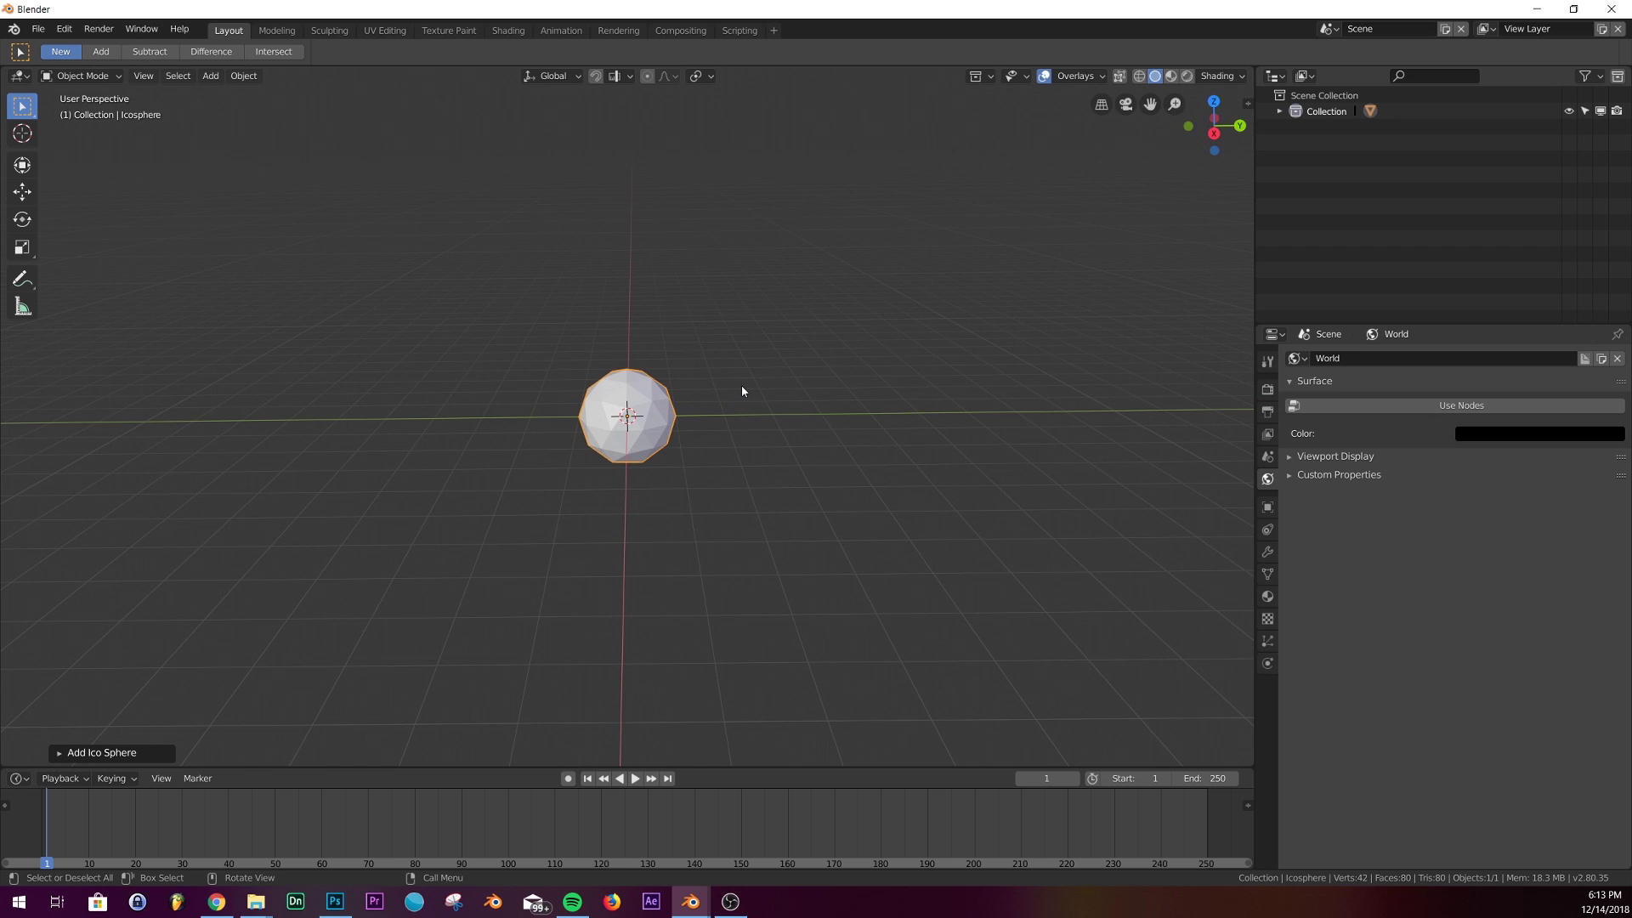
{"action": "scroll", "coordinate": [741, 385], "scroll_direction": "up", "scroll_amount": 5}
Step: Subdivide the whole ico sphere in Edit Mode with 10 cuts and a smoothness of 1.000
{"action": "key", "text": "Tab"}
{"action": "right_click", "coordinate": [967, 396]}
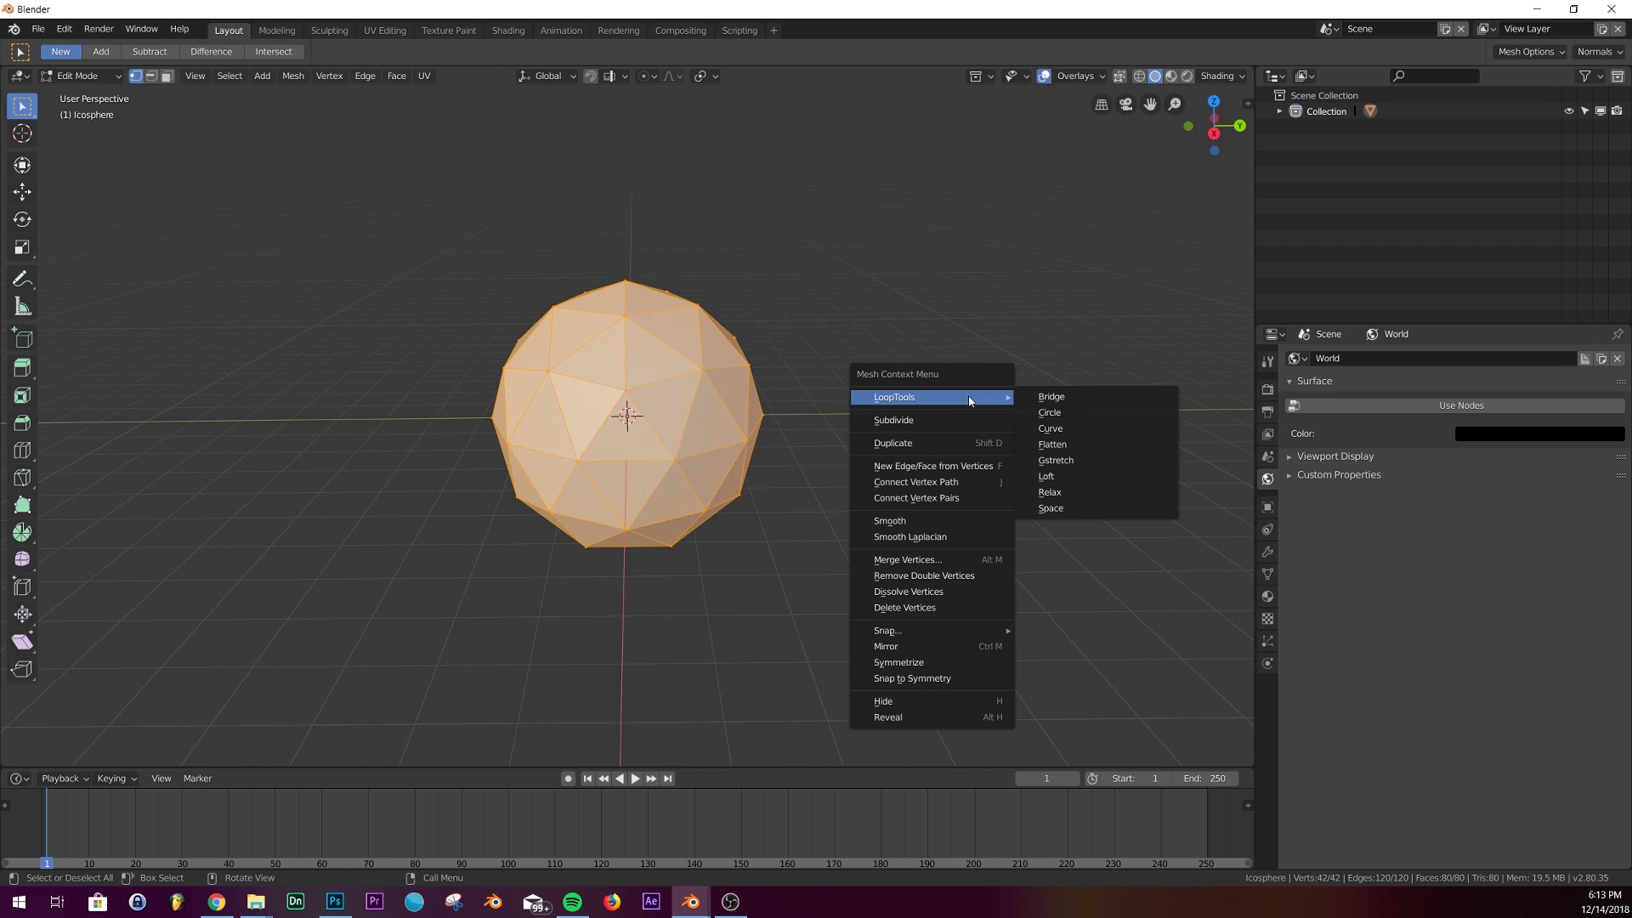
{"action": "left_click", "coordinate": [950, 420]}
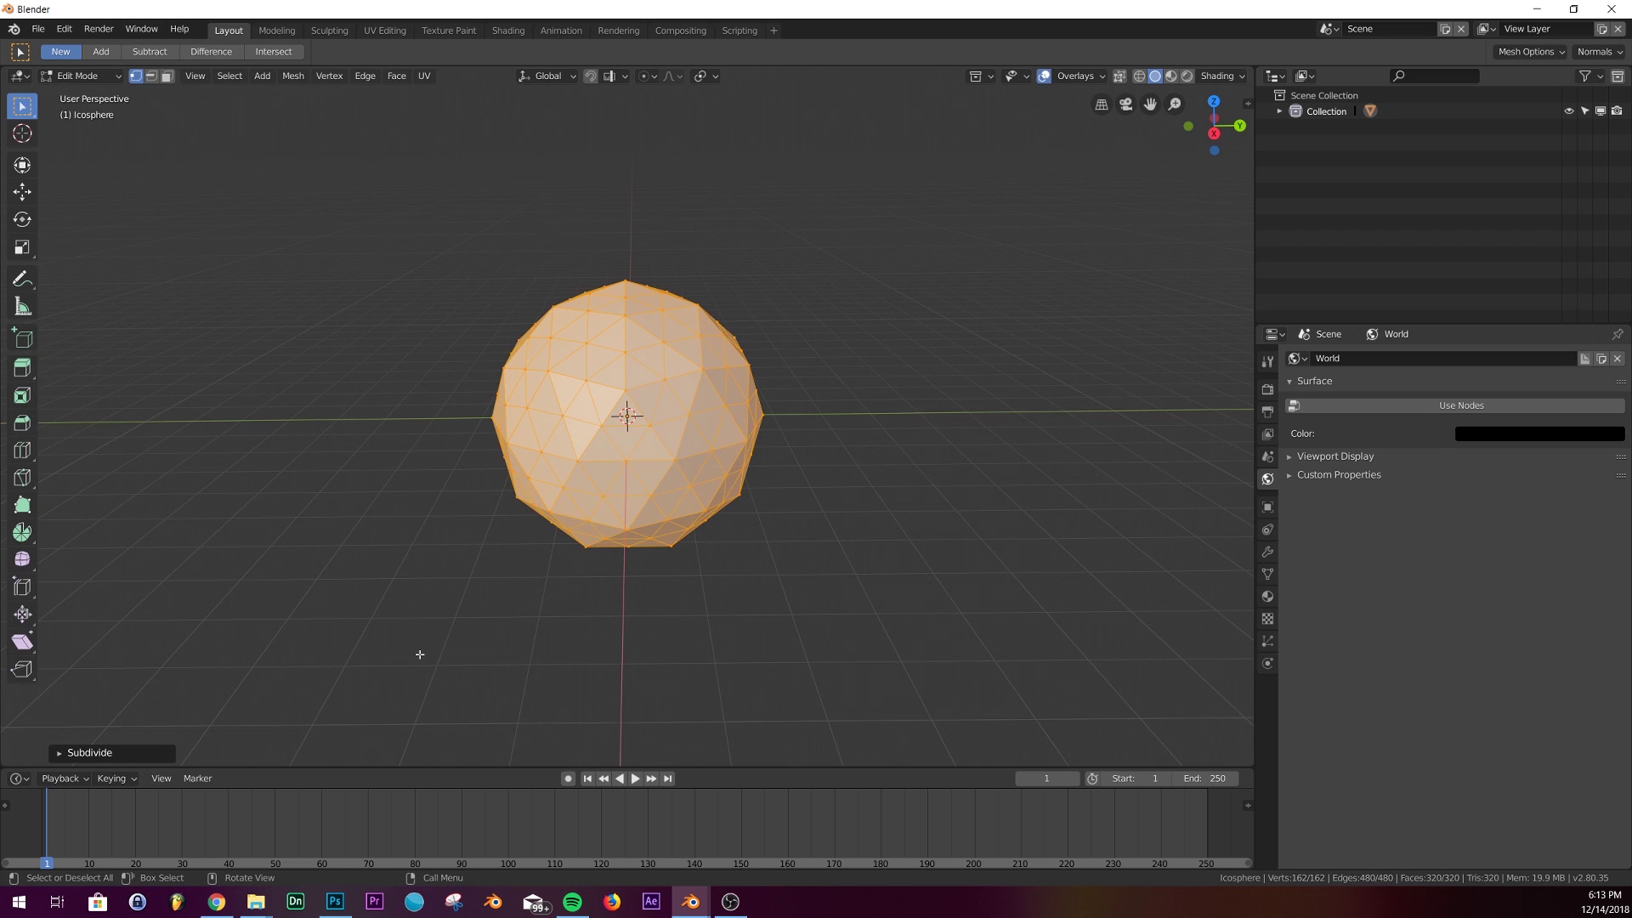
{"action": "left_click", "coordinate": [95, 754]}
{"action": "left_click_drag", "start_coordinate": [209, 663], "coordinate": [255, 646]}
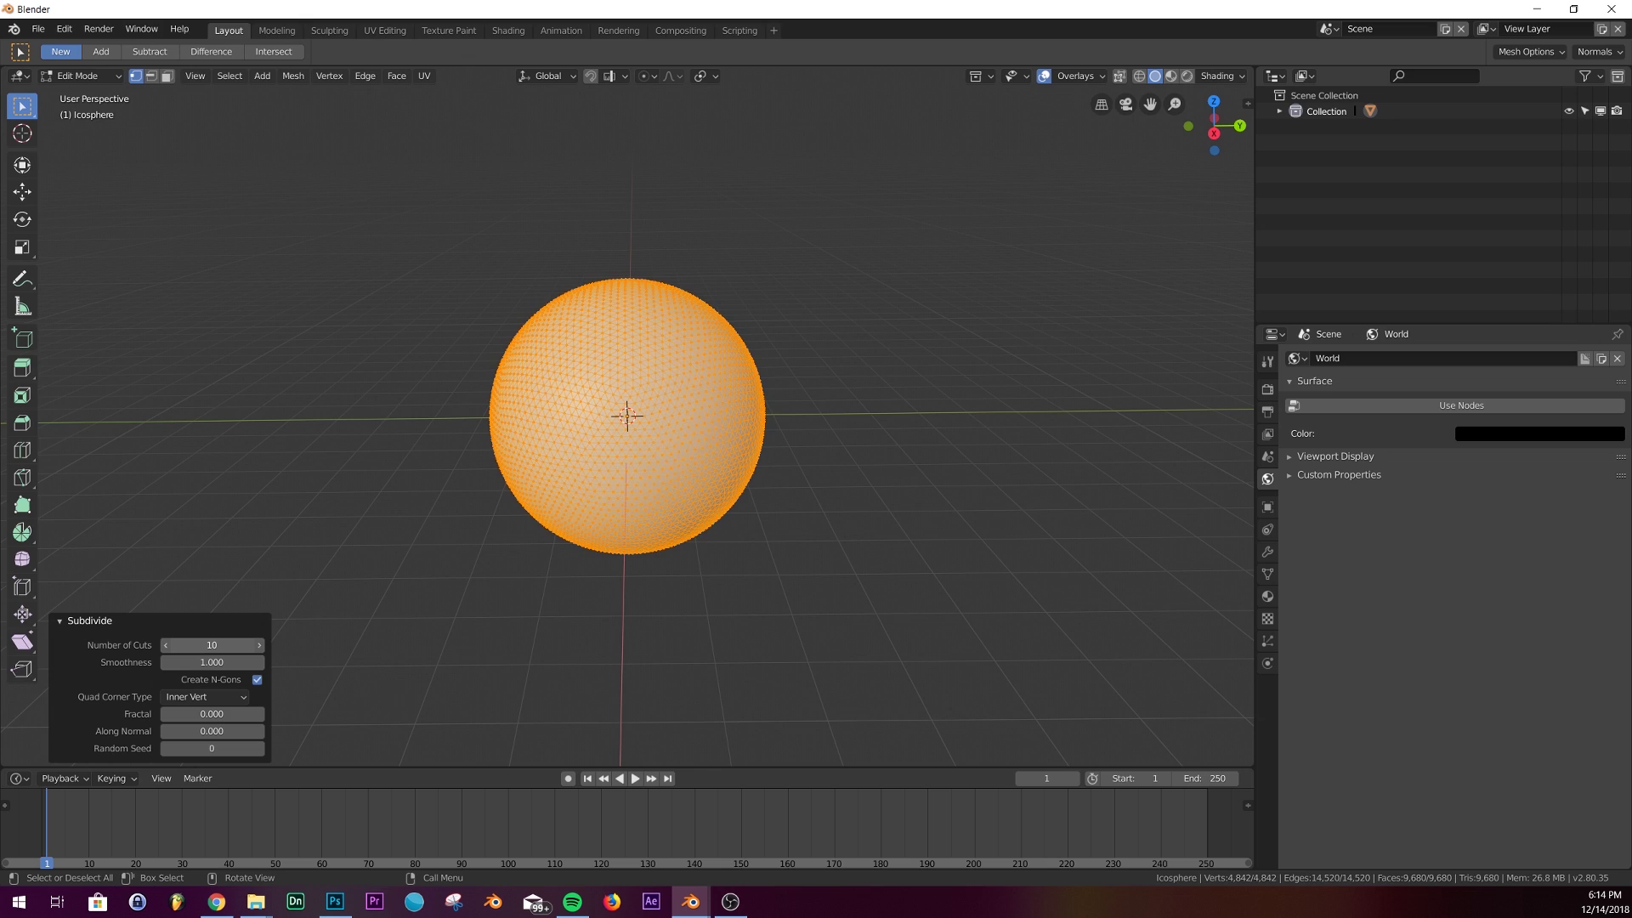
{"action": "key", "text": "Tab"}
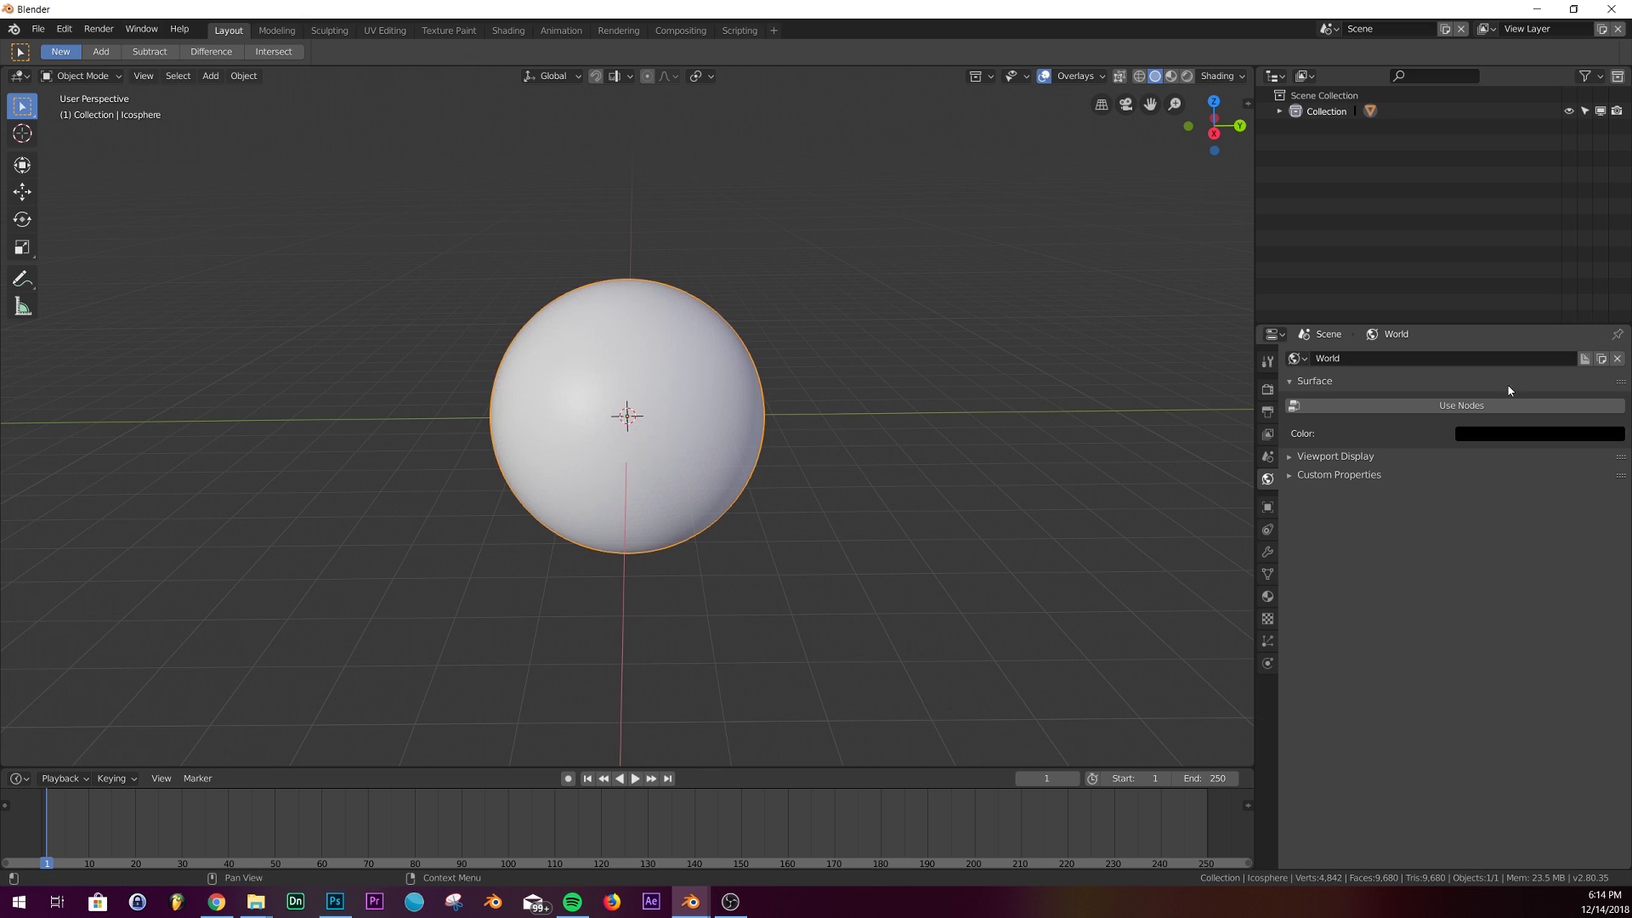
Step: Add a Build modifier to the subdivided ico sphere
{"action": "left_click", "coordinate": [1267, 552]}
{"action": "left_click", "coordinate": [1399, 363]}
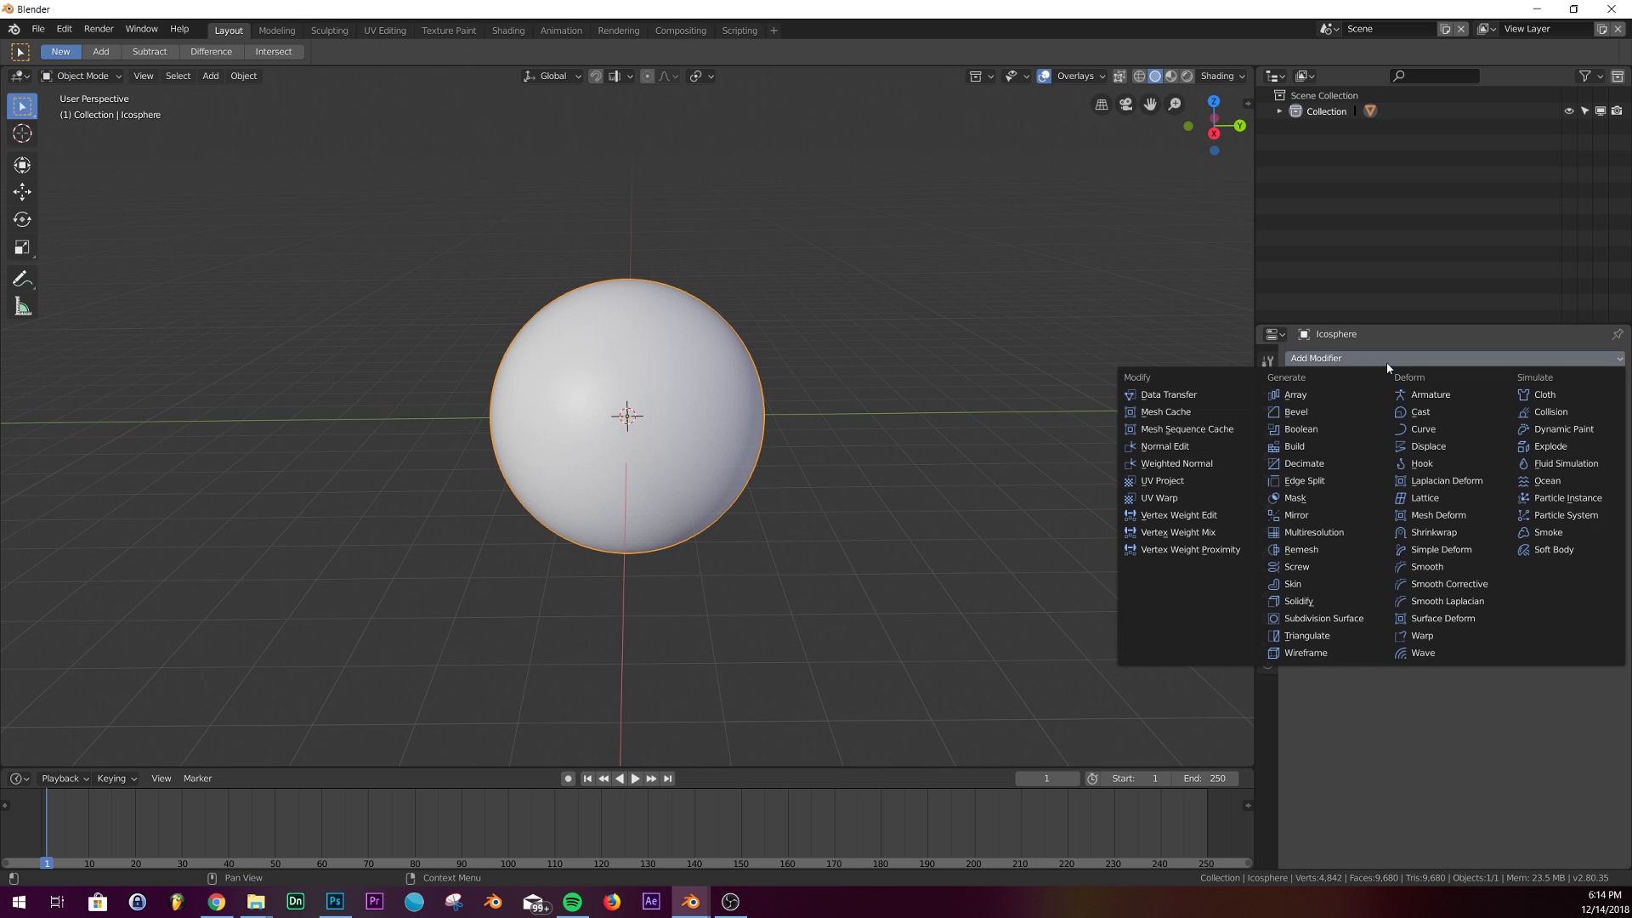
{"action": "left_click", "coordinate": [1300, 446]}
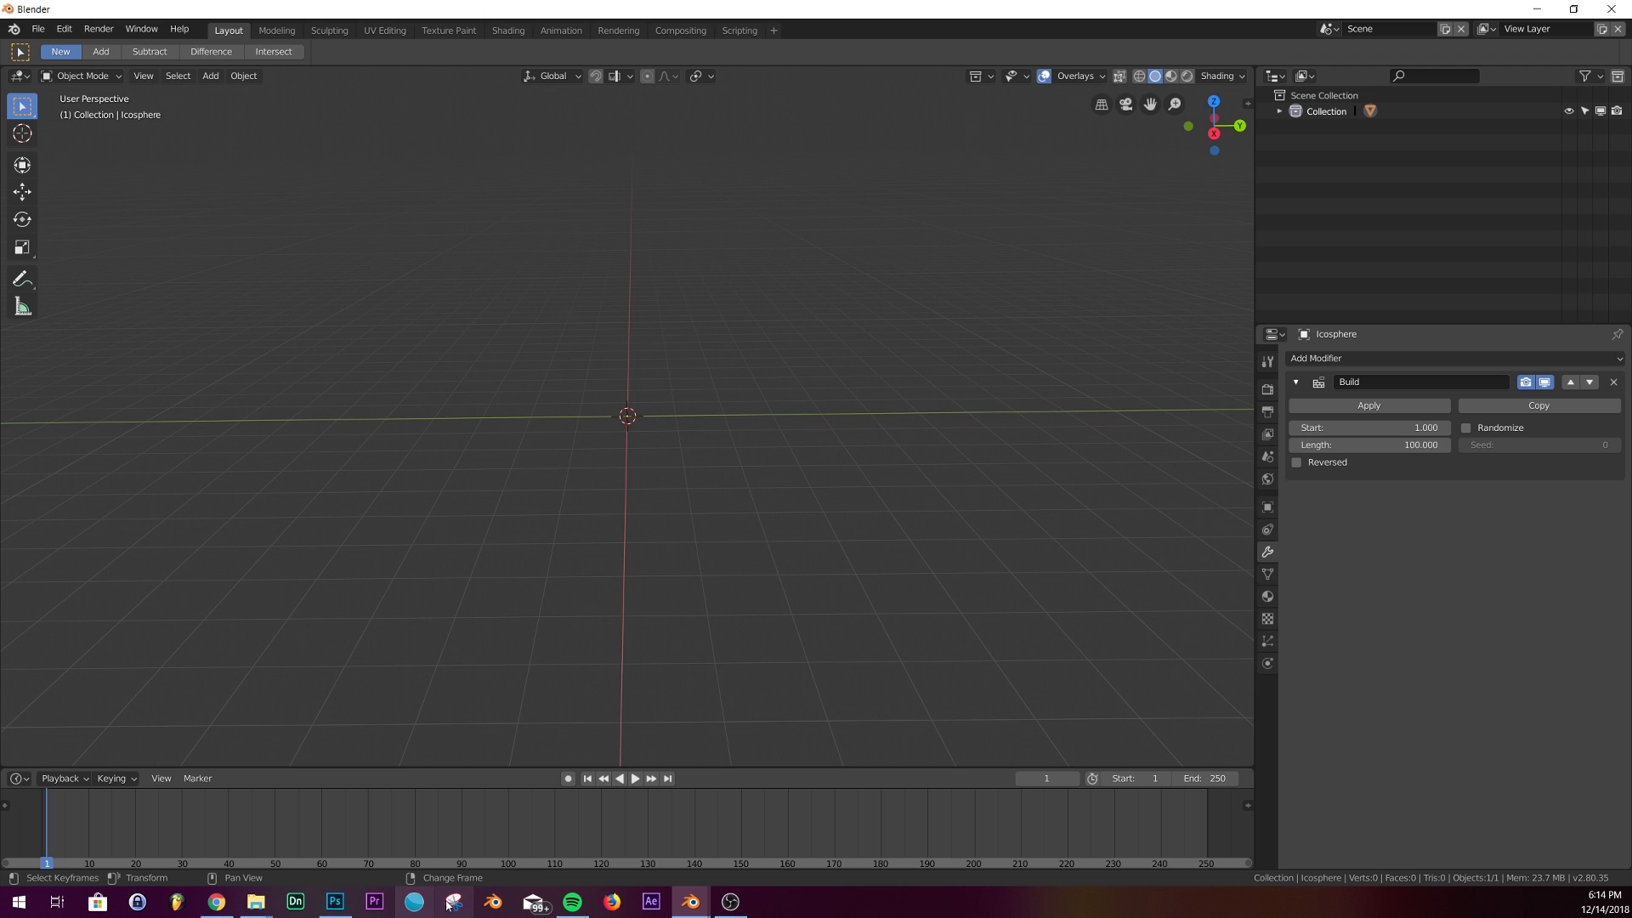
Step: Play the Build animation of the ico sphere and stop it at frame 48
{"action": "left_click", "coordinate": [634, 779]}
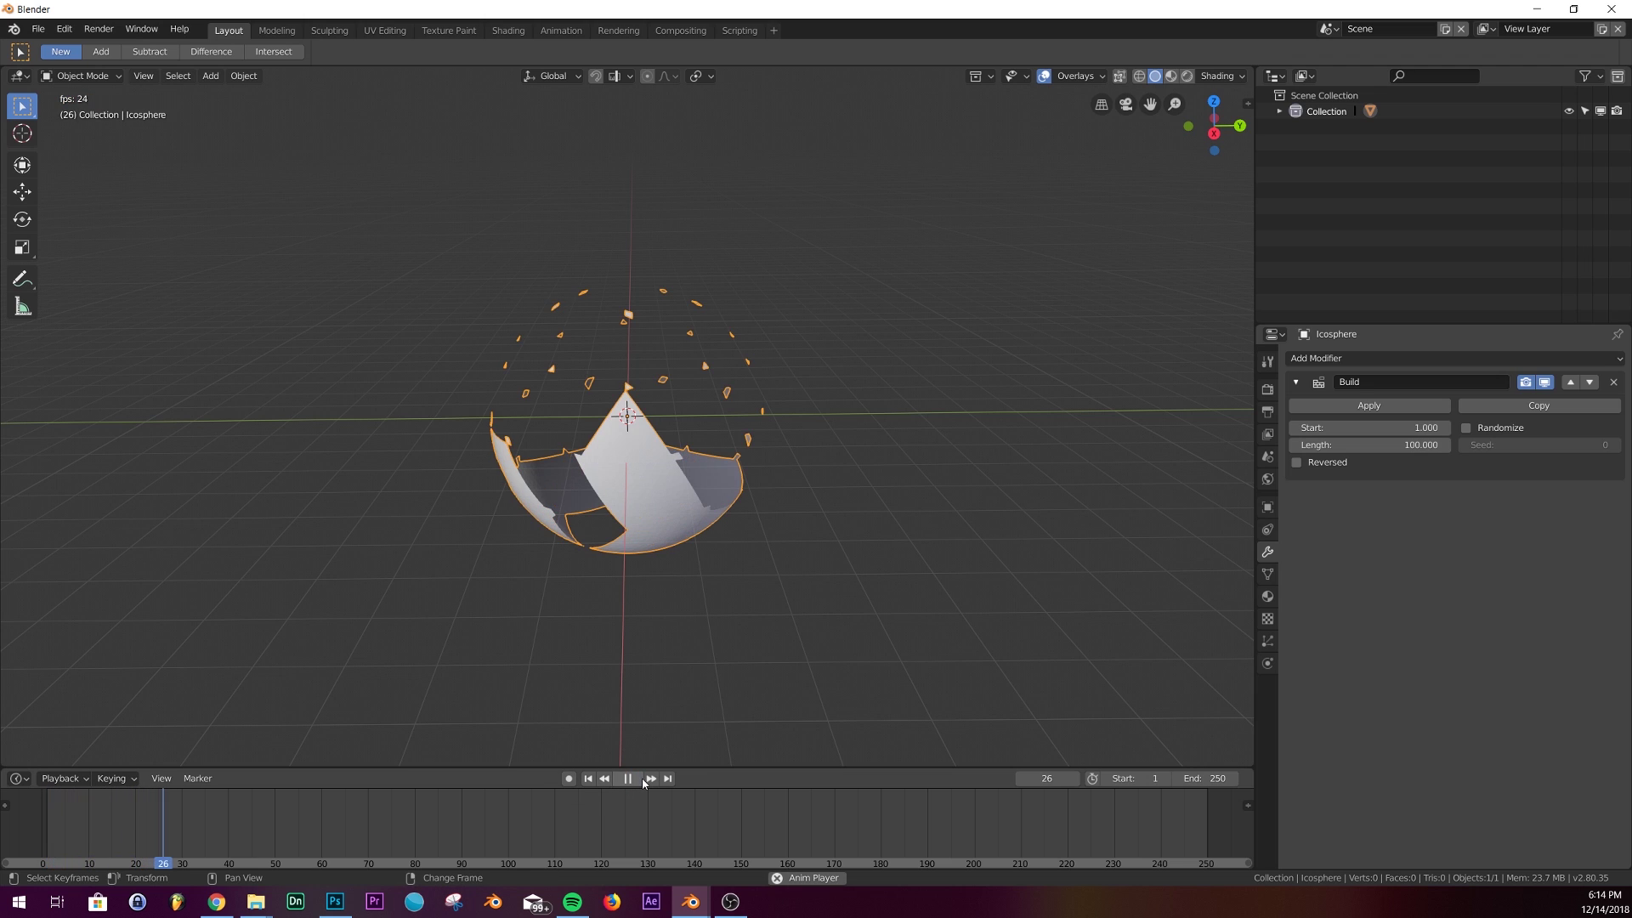
{"action": "left_click", "coordinate": [642, 779]}
{"action": "middle_click_drag", "start_coordinate": [852, 400], "coordinate": [807, 387]}
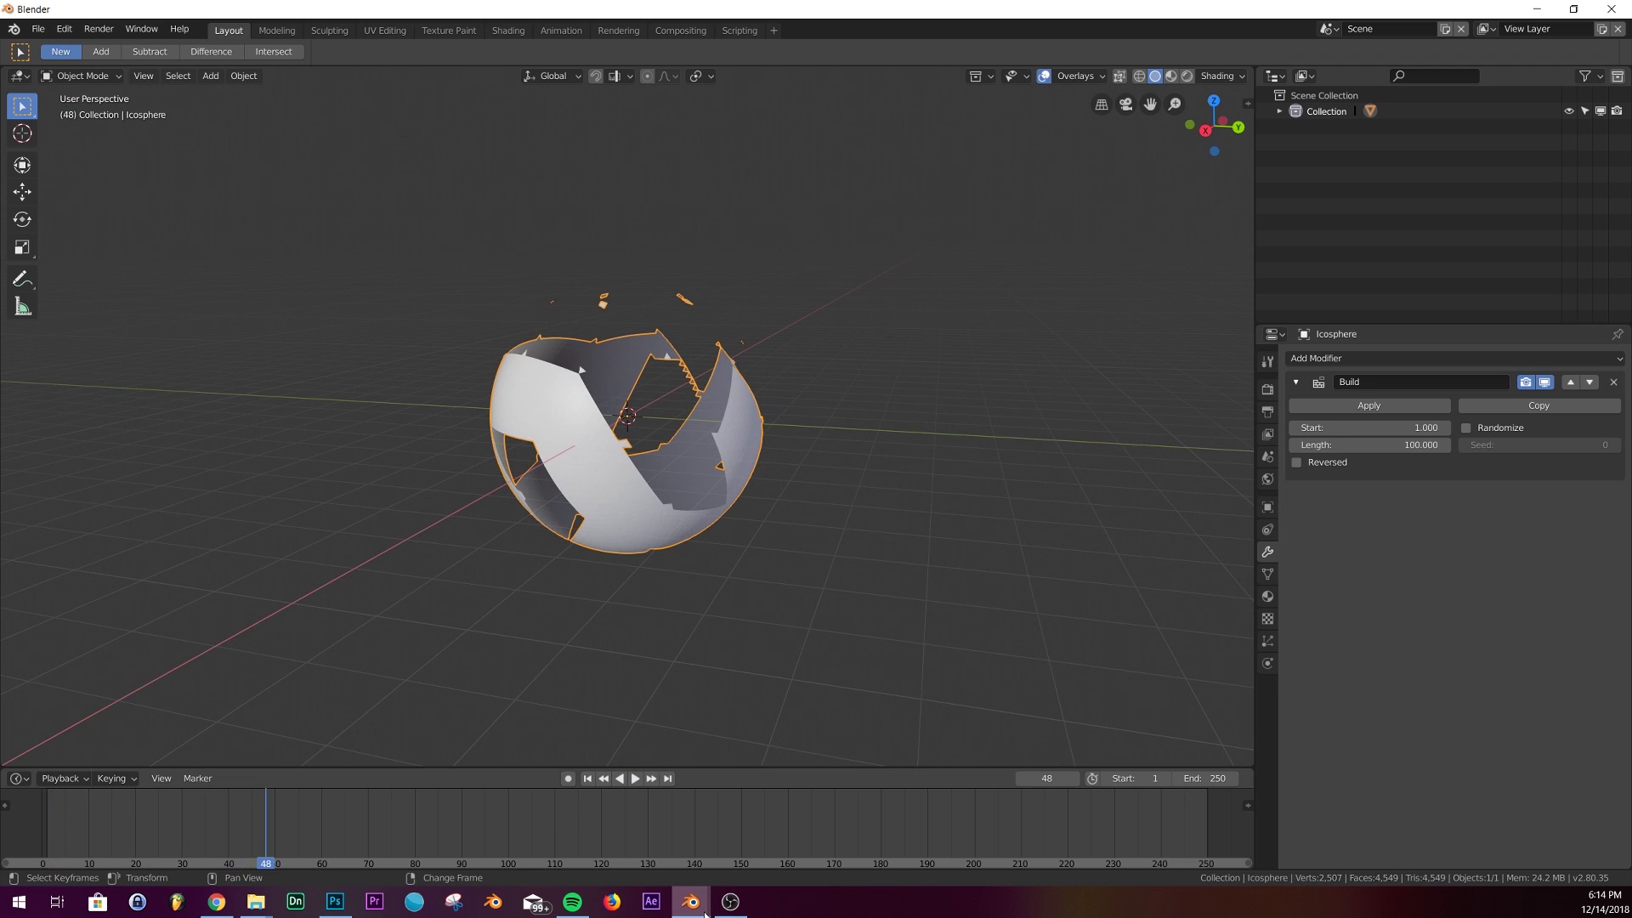
Step: Switch to the finished thing.blend window, return to frame 1 and examine the sphere's panel gaps
{"action": "mouse_move", "coordinate": [689, 901]}
{"action": "left_click", "coordinate": [634, 816]}
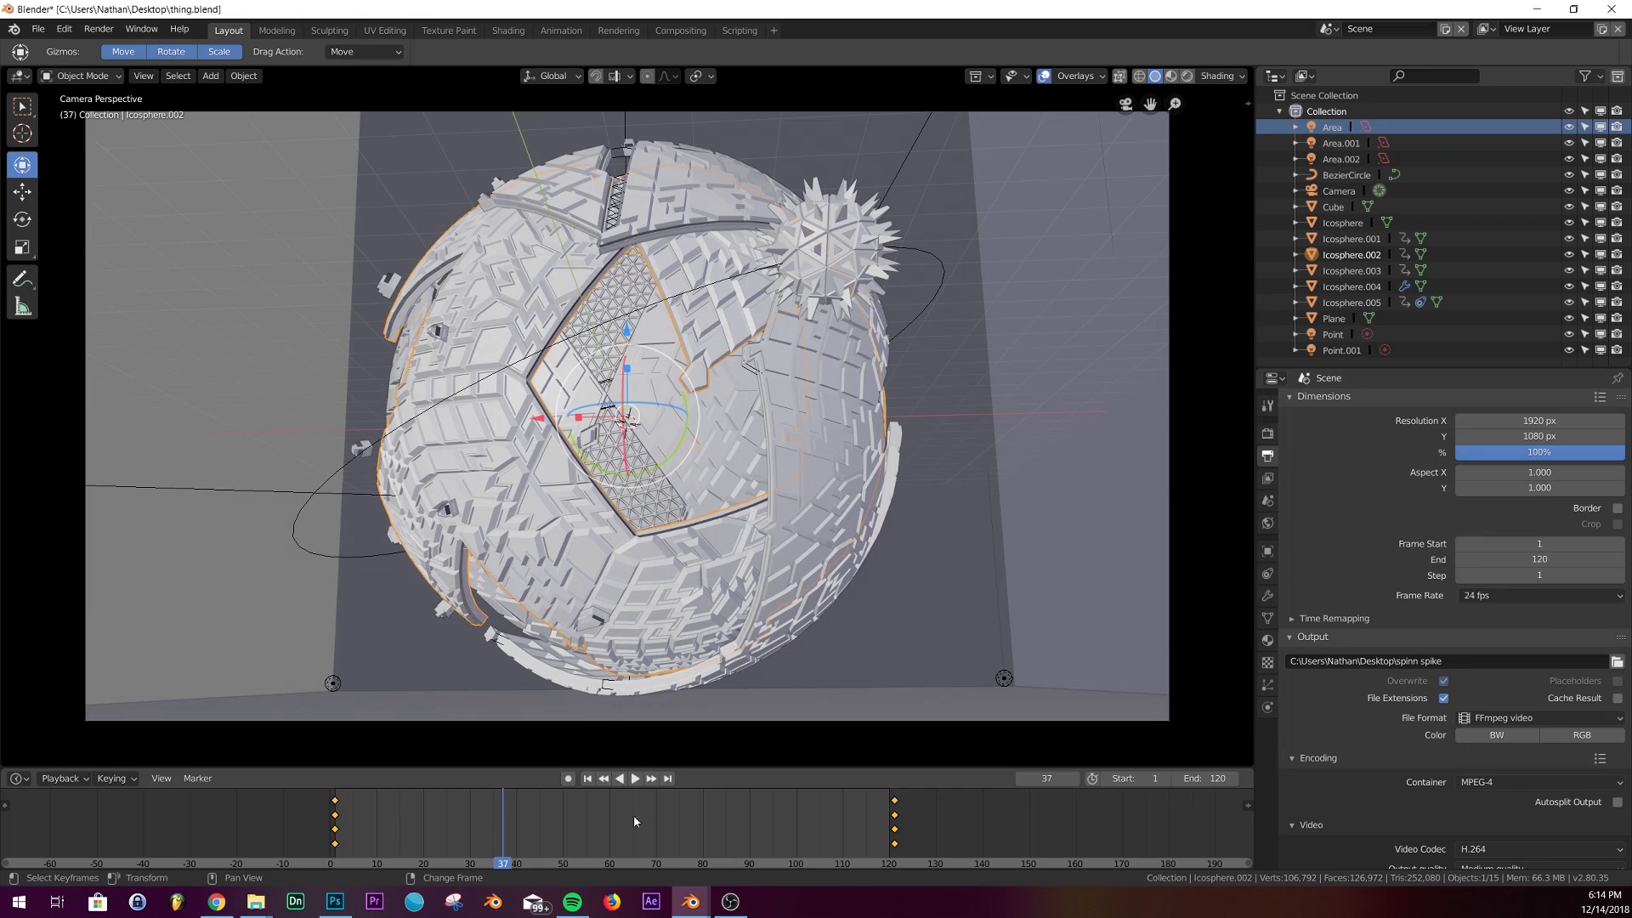
{"action": "middle_click_drag", "start_coordinate": [732, 406], "coordinate": [729, 415]}
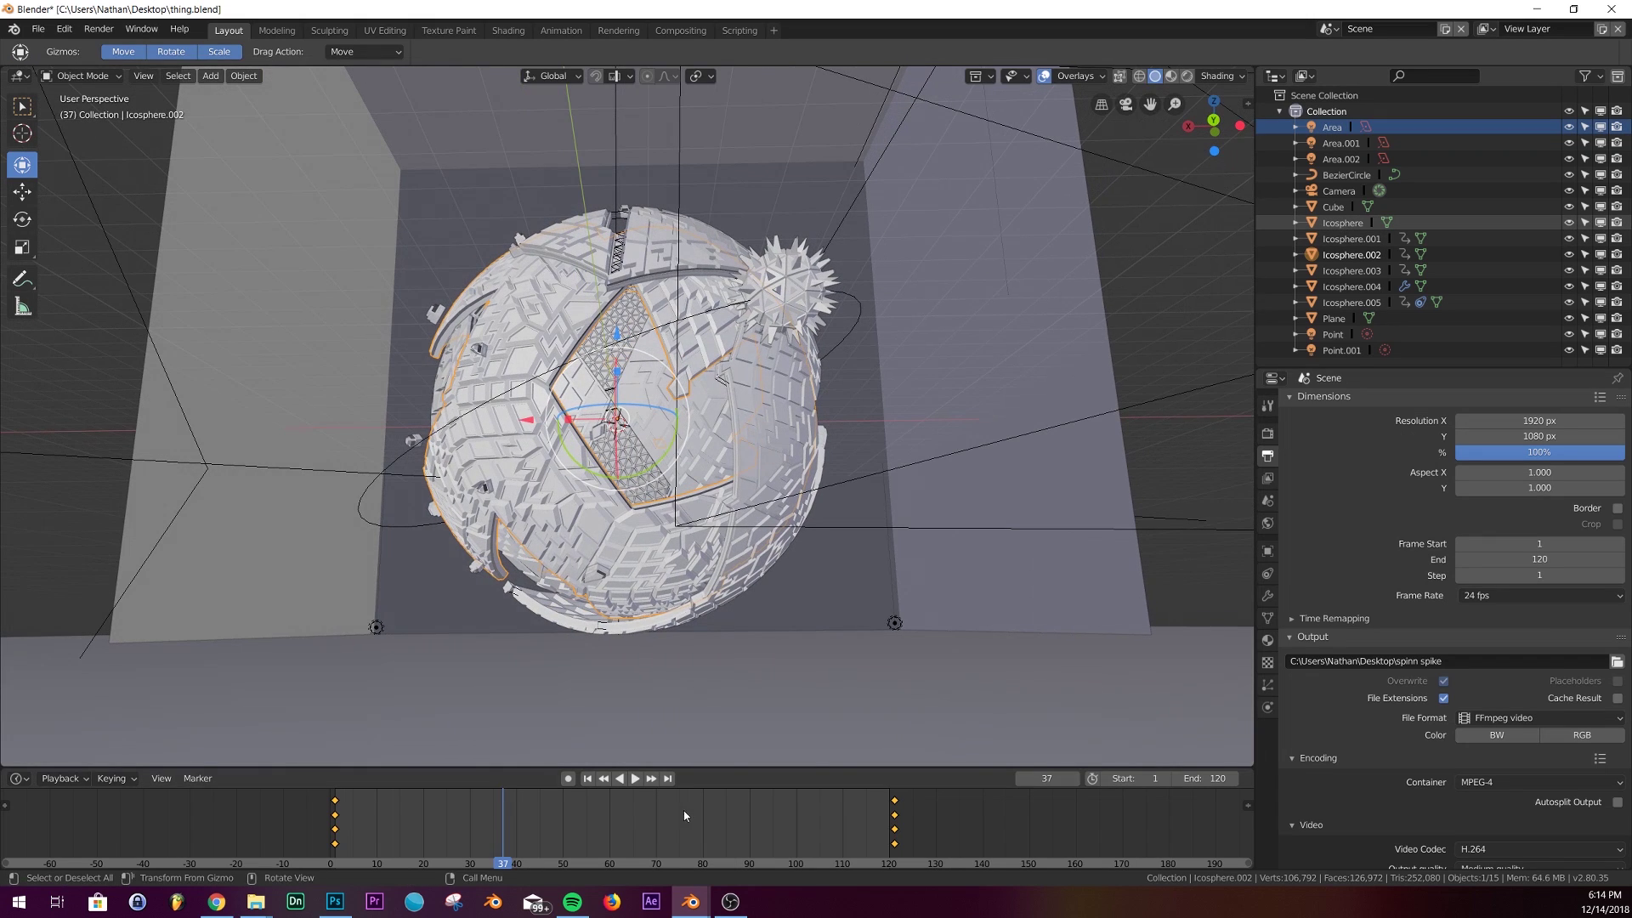
{"action": "left_click", "coordinate": [589, 779]}
{"action": "mouse_move", "coordinate": [681, 497]}
{"action": "middle_mouse_down"}
{"action": "mouse_move", "coordinate": [604, 493]}
{"action": "mouse_move", "coordinate": [648, 501]}
{"action": "middle_mouse_up"}
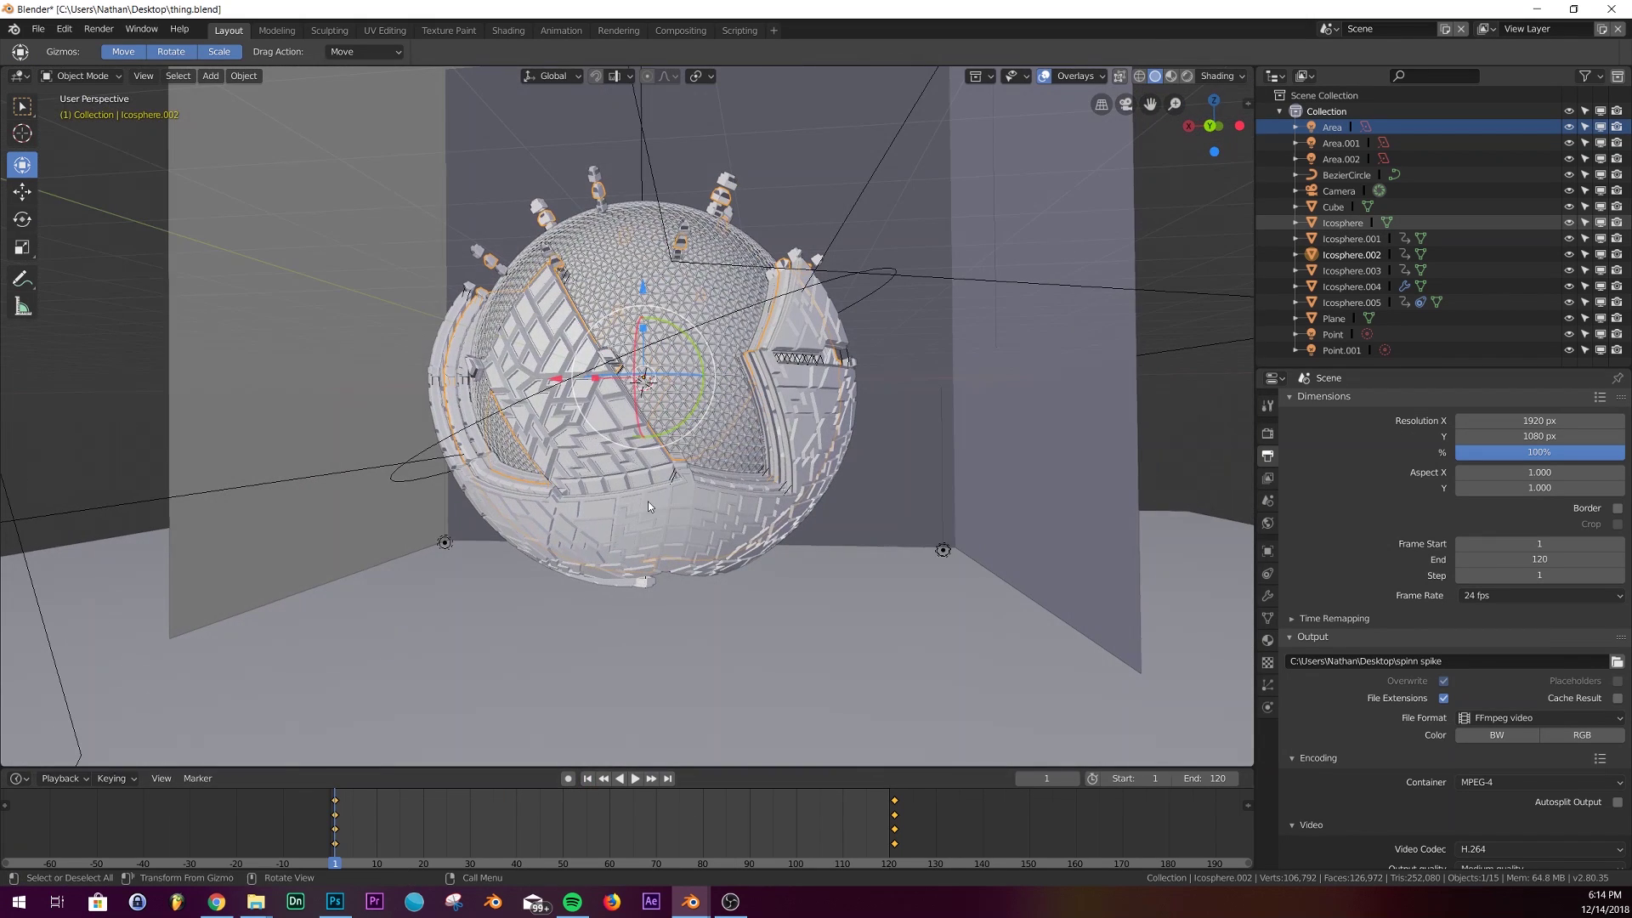
Step: Go back to the new scene's window and scrub the ico sphere's Build animation to frame 40
{"action": "mouse_move", "coordinate": [689, 901]}
{"action": "left_click", "coordinate": [783, 829]}
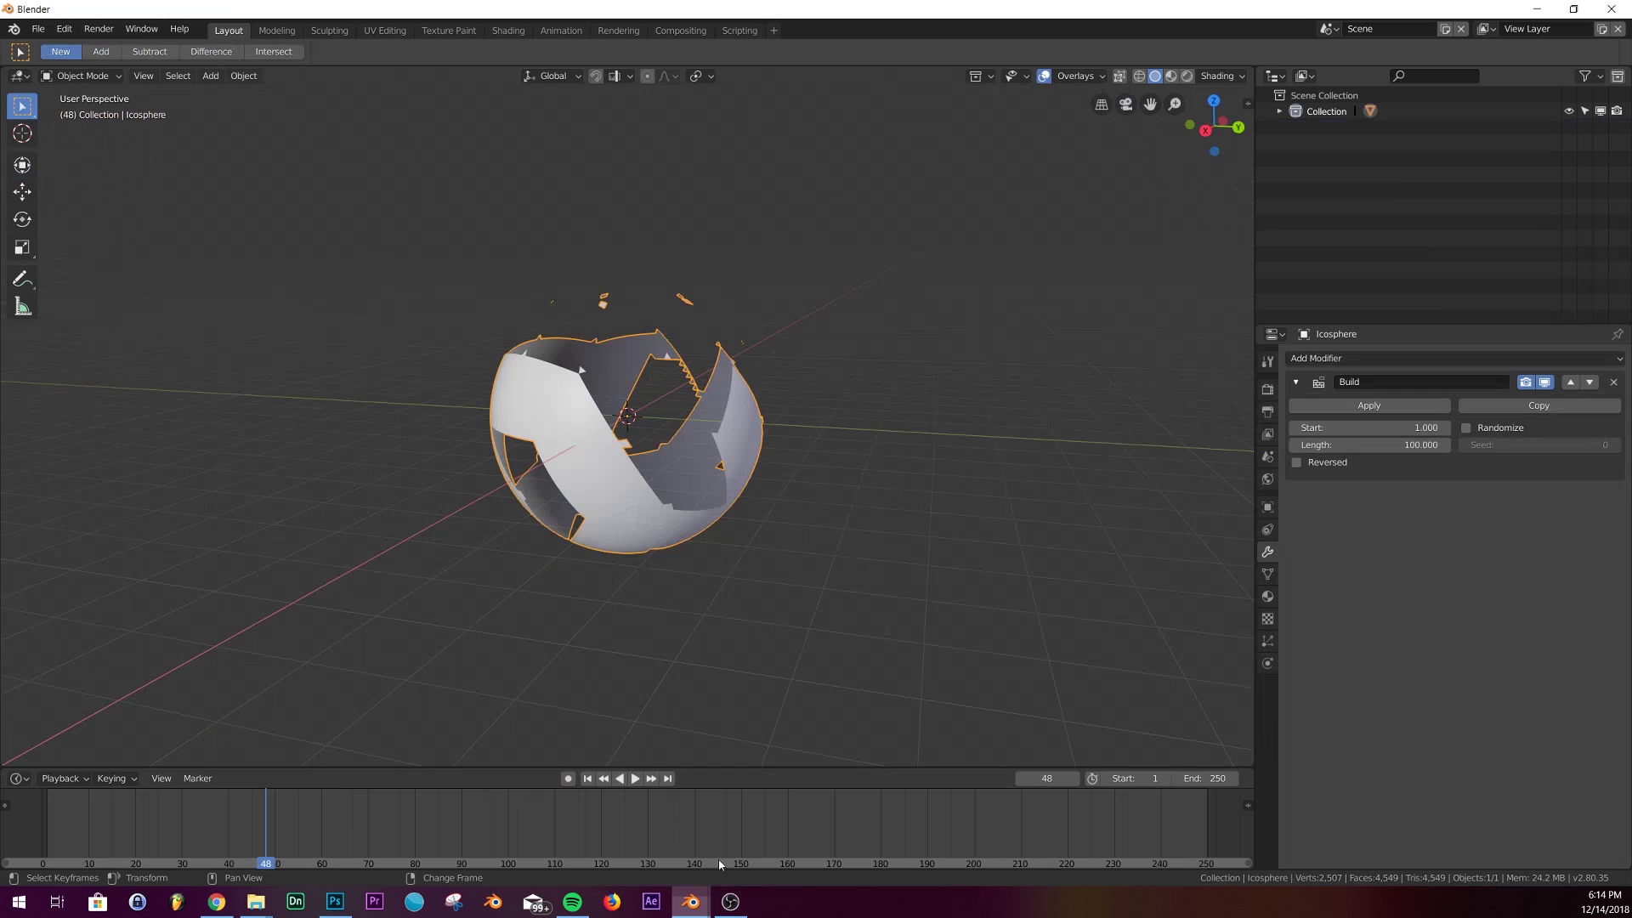
{"action": "middle_click_drag", "start_coordinate": [705, 494], "coordinate": [737, 483]}
{"action": "right_click_drag", "start_coordinate": [317, 817], "coordinate": [219, 819]}
{"action": "middle_click_drag", "start_coordinate": [520, 593], "coordinate": [396, 563]}
{"action": "mouse_move", "coordinate": [192, 838]}
{"action": "right_mouse_down"}
{"action": "mouse_move", "coordinate": [165, 840]}
{"action": "mouse_move", "coordinate": [216, 843]}
{"action": "right_mouse_up"}
{"action": "left_click_drag", "start_coordinate": [216, 840], "coordinate": [226, 840]}
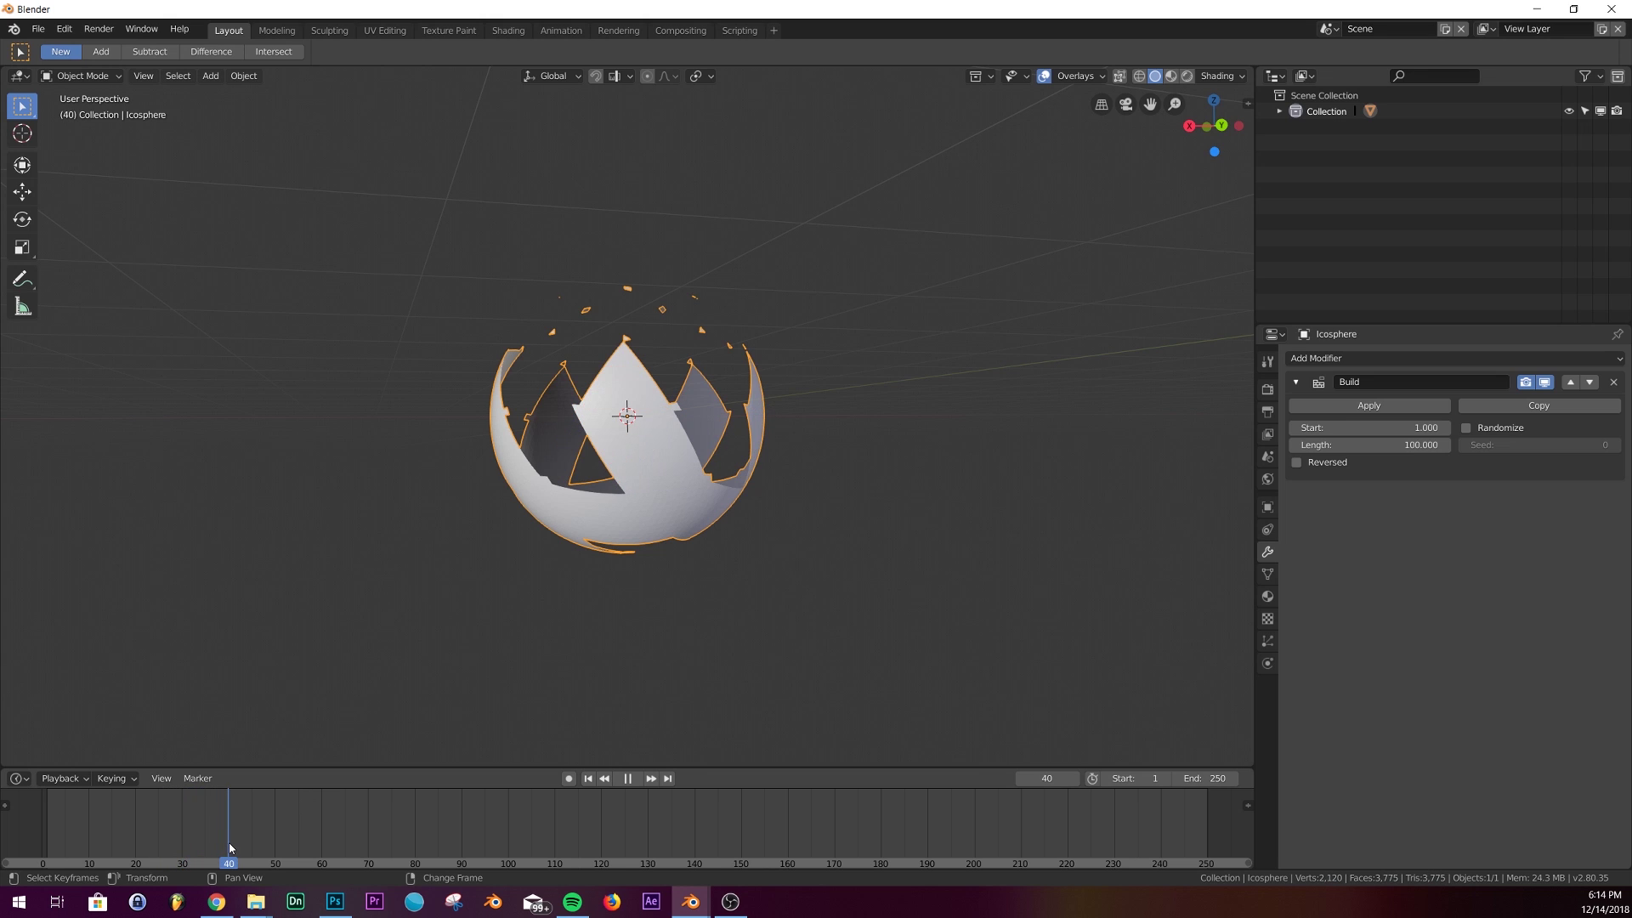
{"action": "key", "text": "space"}
{"action": "middle_click_drag", "start_coordinate": [364, 677], "coordinate": [632, 602]}
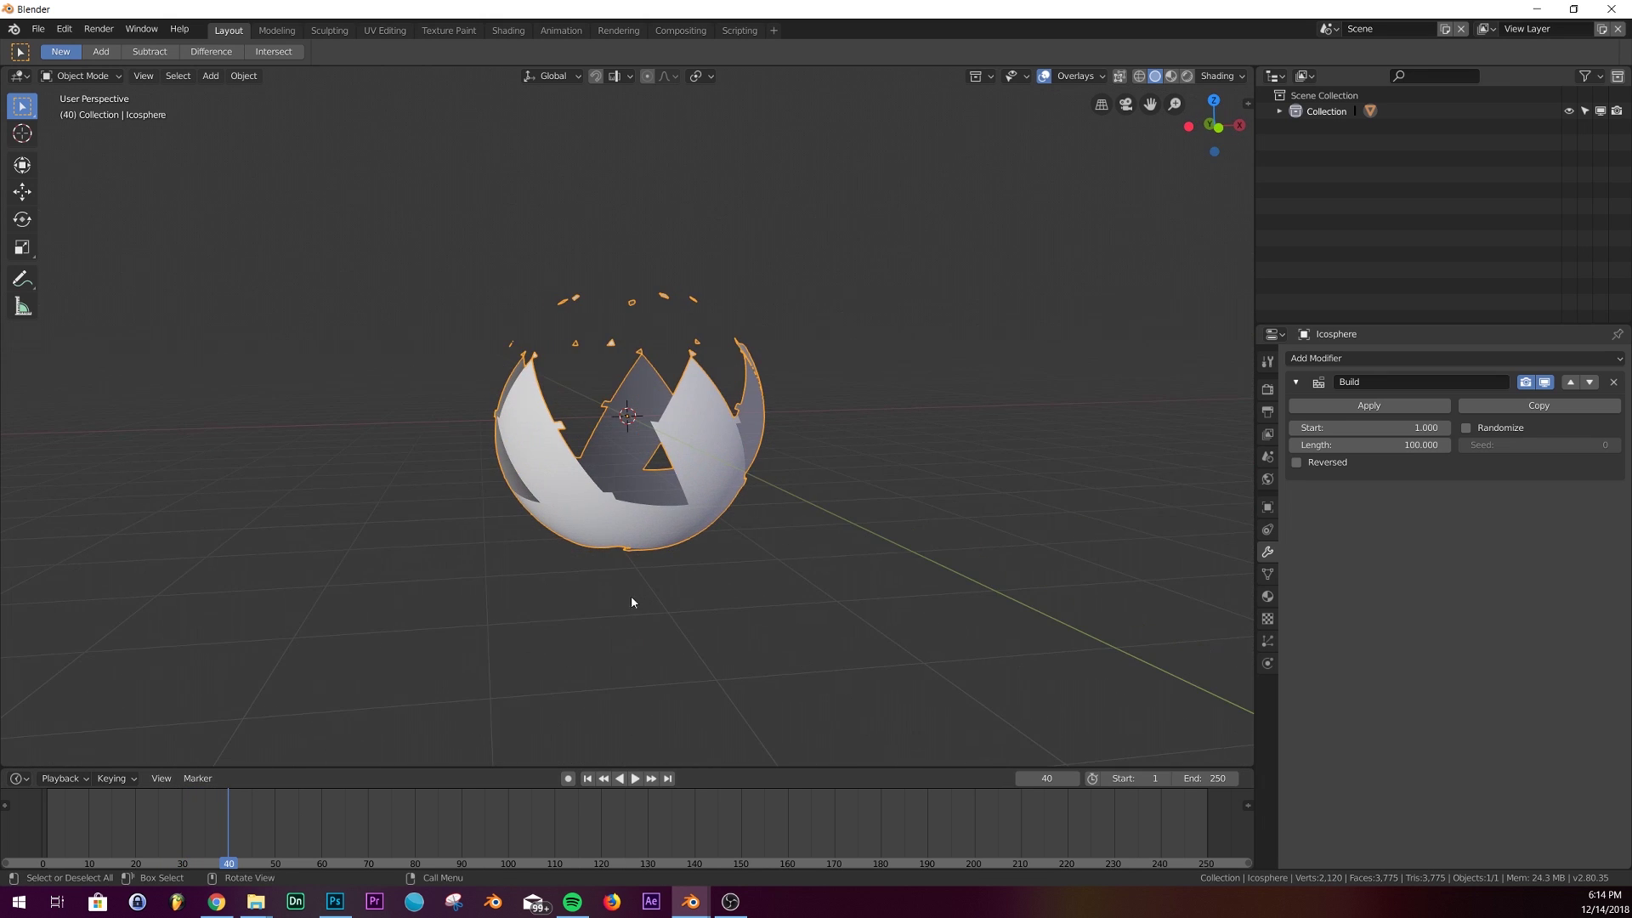
Step: Apply the Build modifier to the ico sphere at frame 40
{"action": "middle_click_drag", "start_coordinate": [828, 451], "coordinate": [630, 418]}
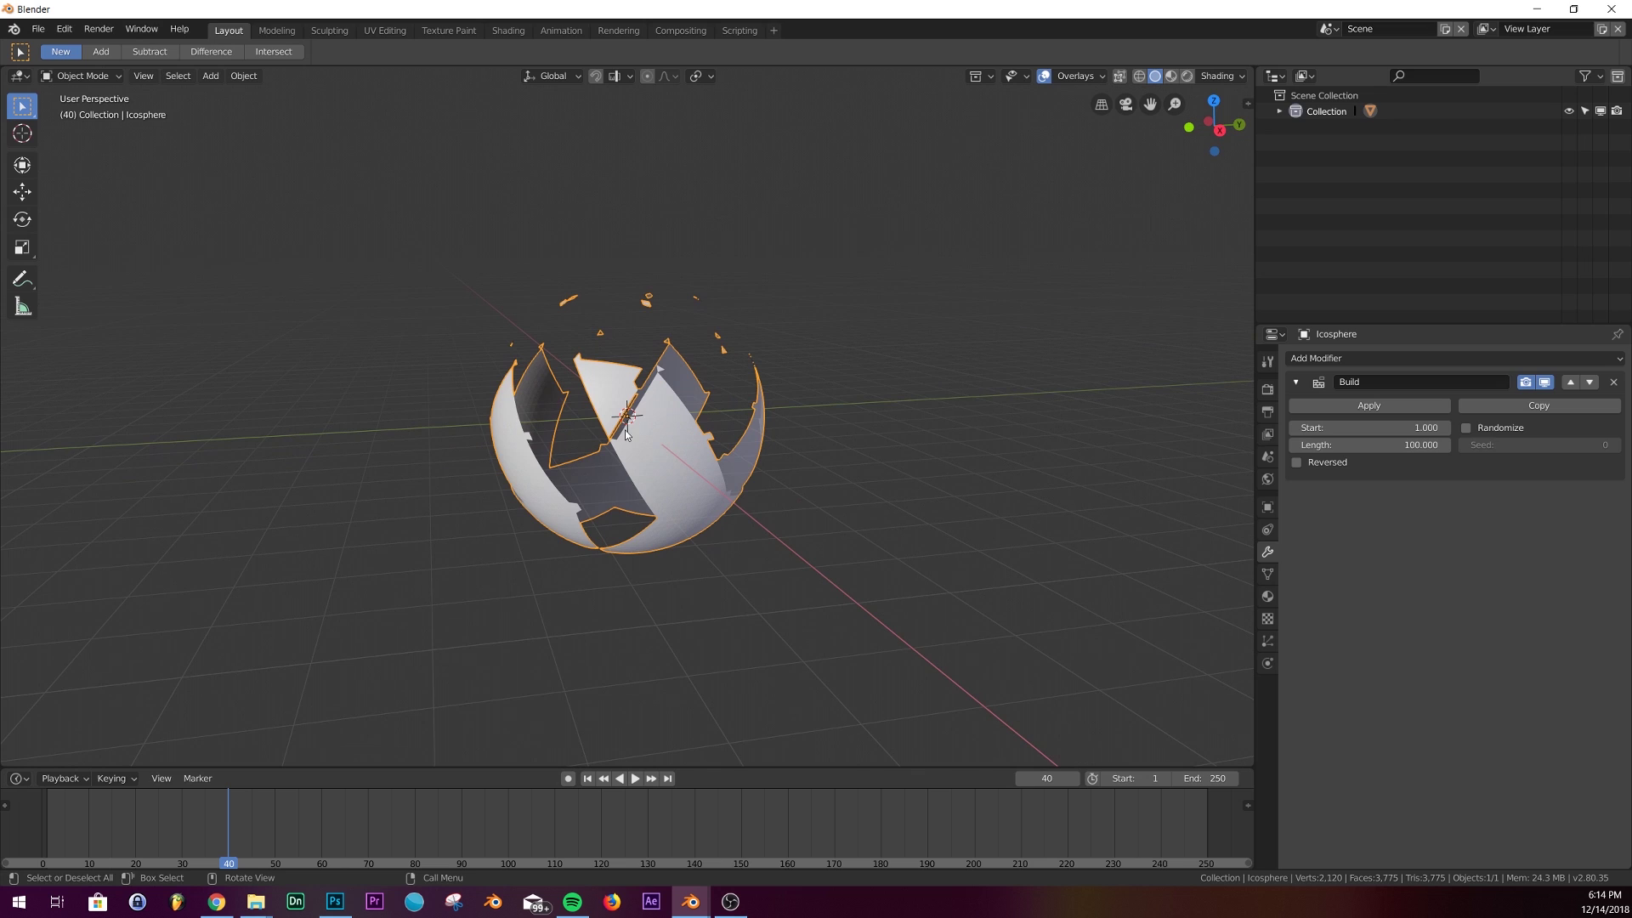
{"action": "left_click", "coordinate": [1369, 406]}
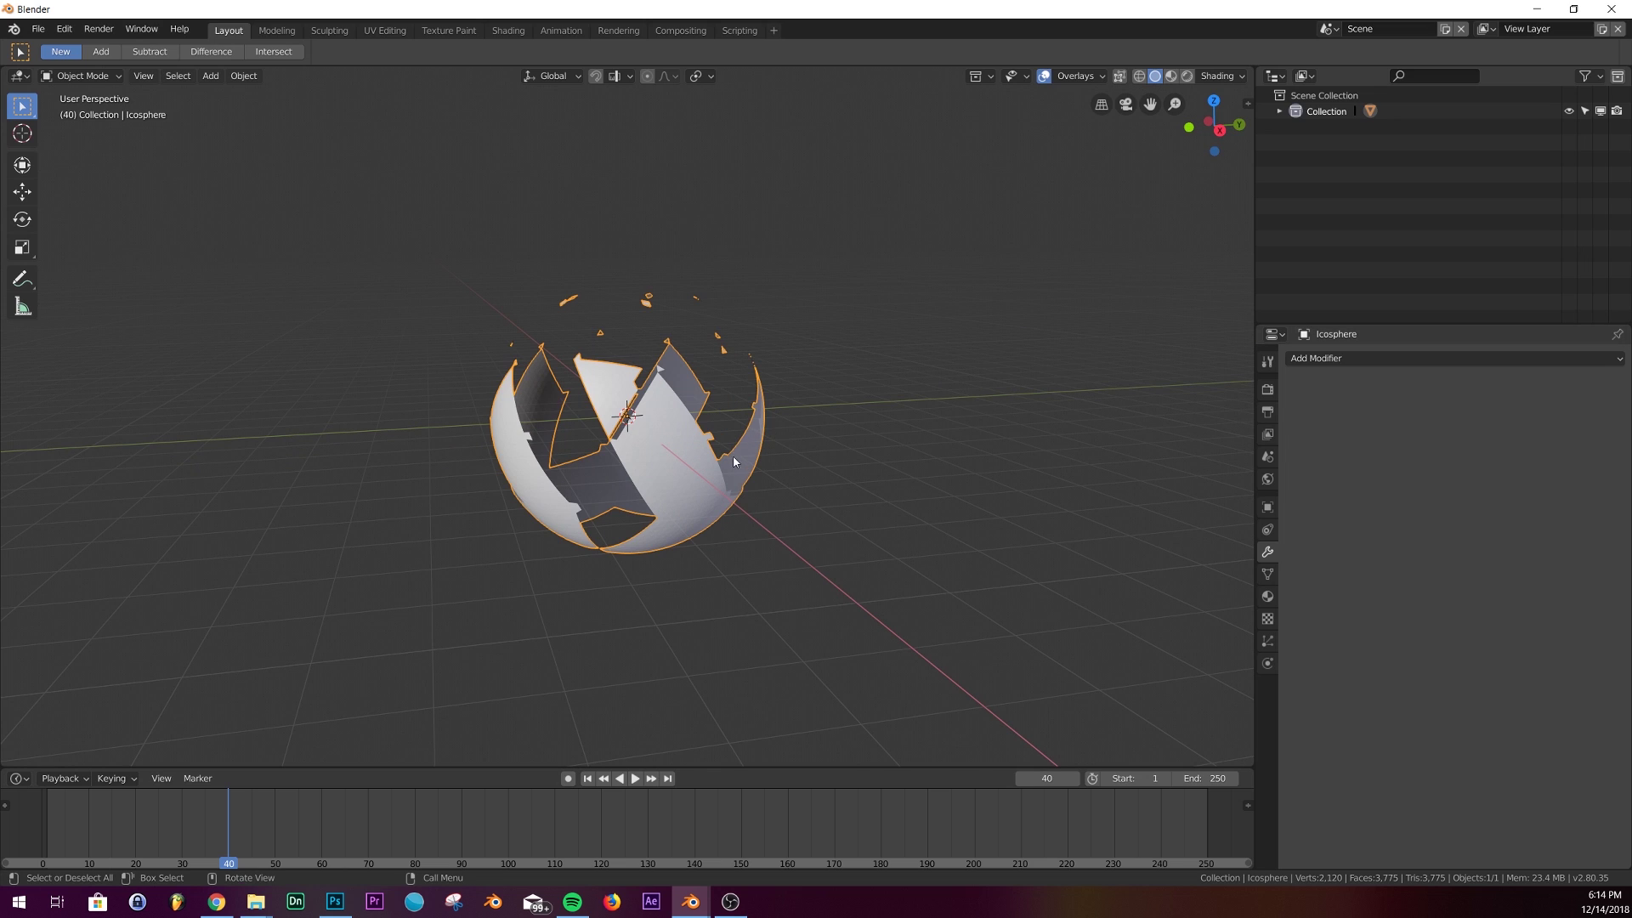
{"action": "scroll", "coordinate": [668, 493], "scroll_direction": "up", "scroll_amount": 3}
Step: Add a Solidify modifier with a thickness of 0.03 m to the ico sphere and apply it
{"action": "left_click", "coordinate": [1338, 358]}
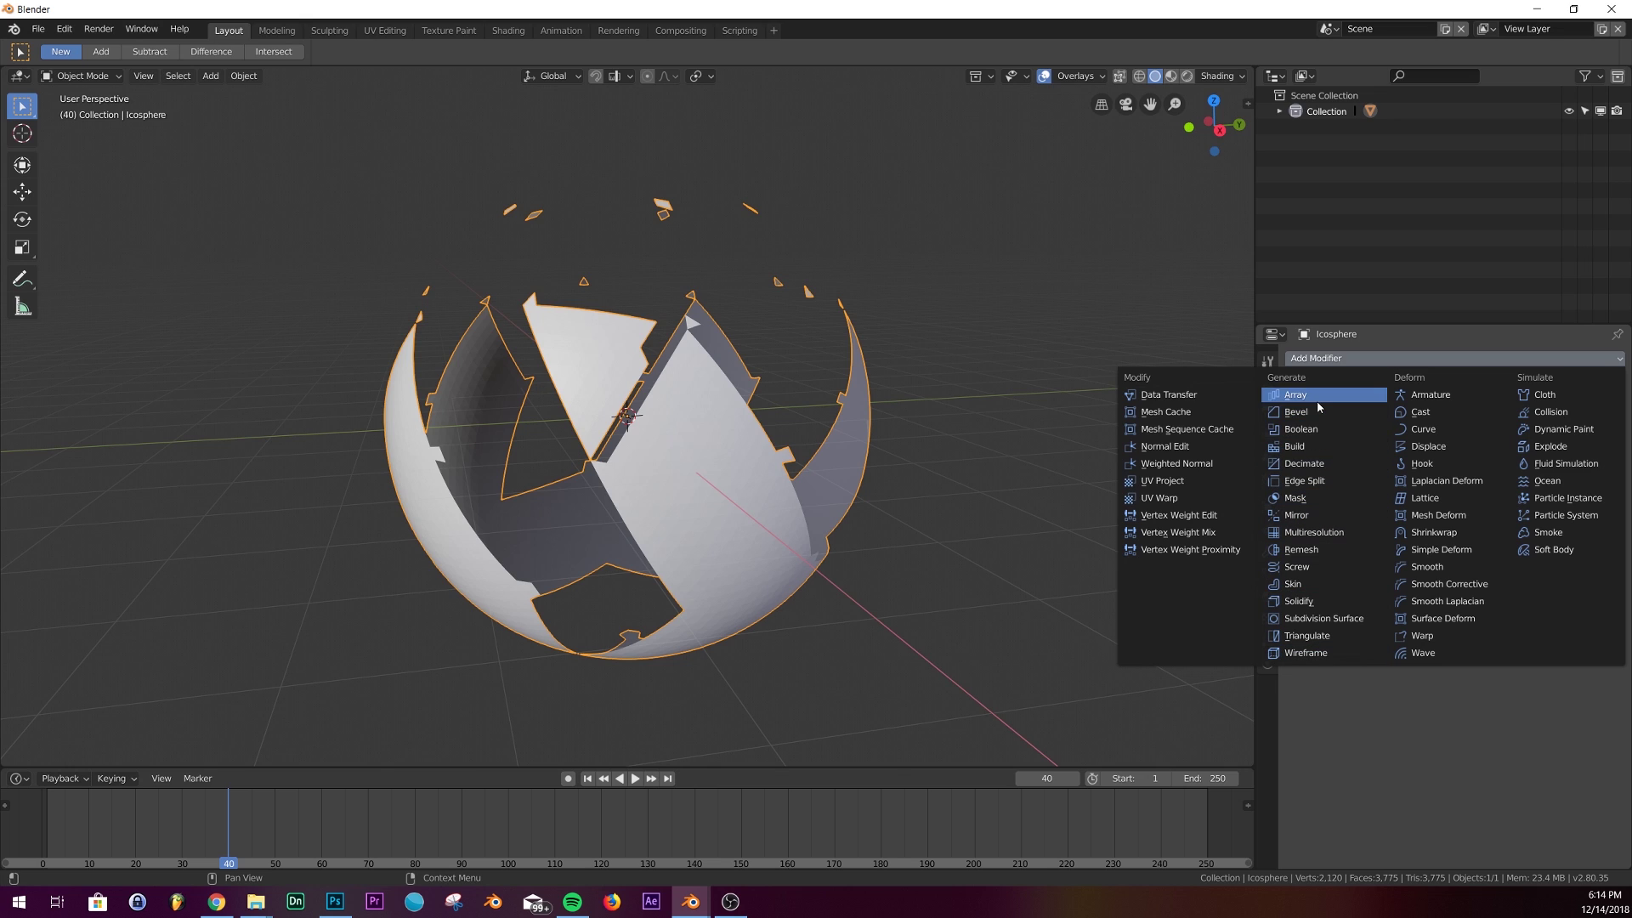
{"action": "left_click", "coordinate": [1313, 607]}
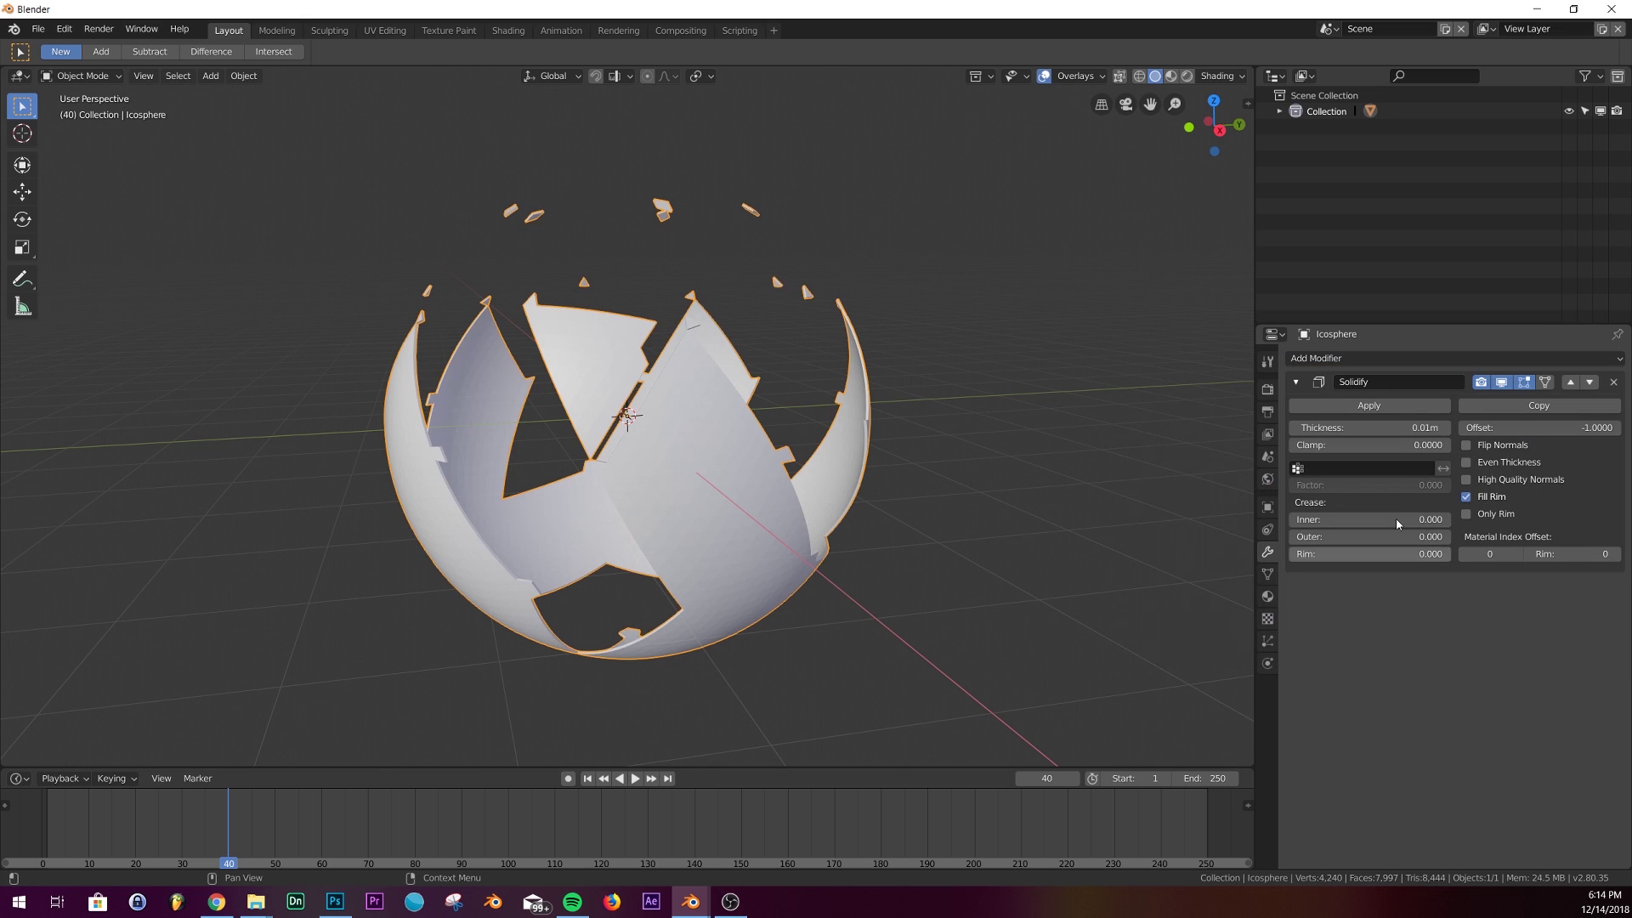
{"action": "mouse_move", "coordinate": [1384, 431]}
{"action": "left_mouse_down"}
{"action": "mouse_move", "coordinate": [1450, 430]}
{"action": "mouse_move", "coordinate": [1378, 427]}
{"action": "left_mouse_up"}
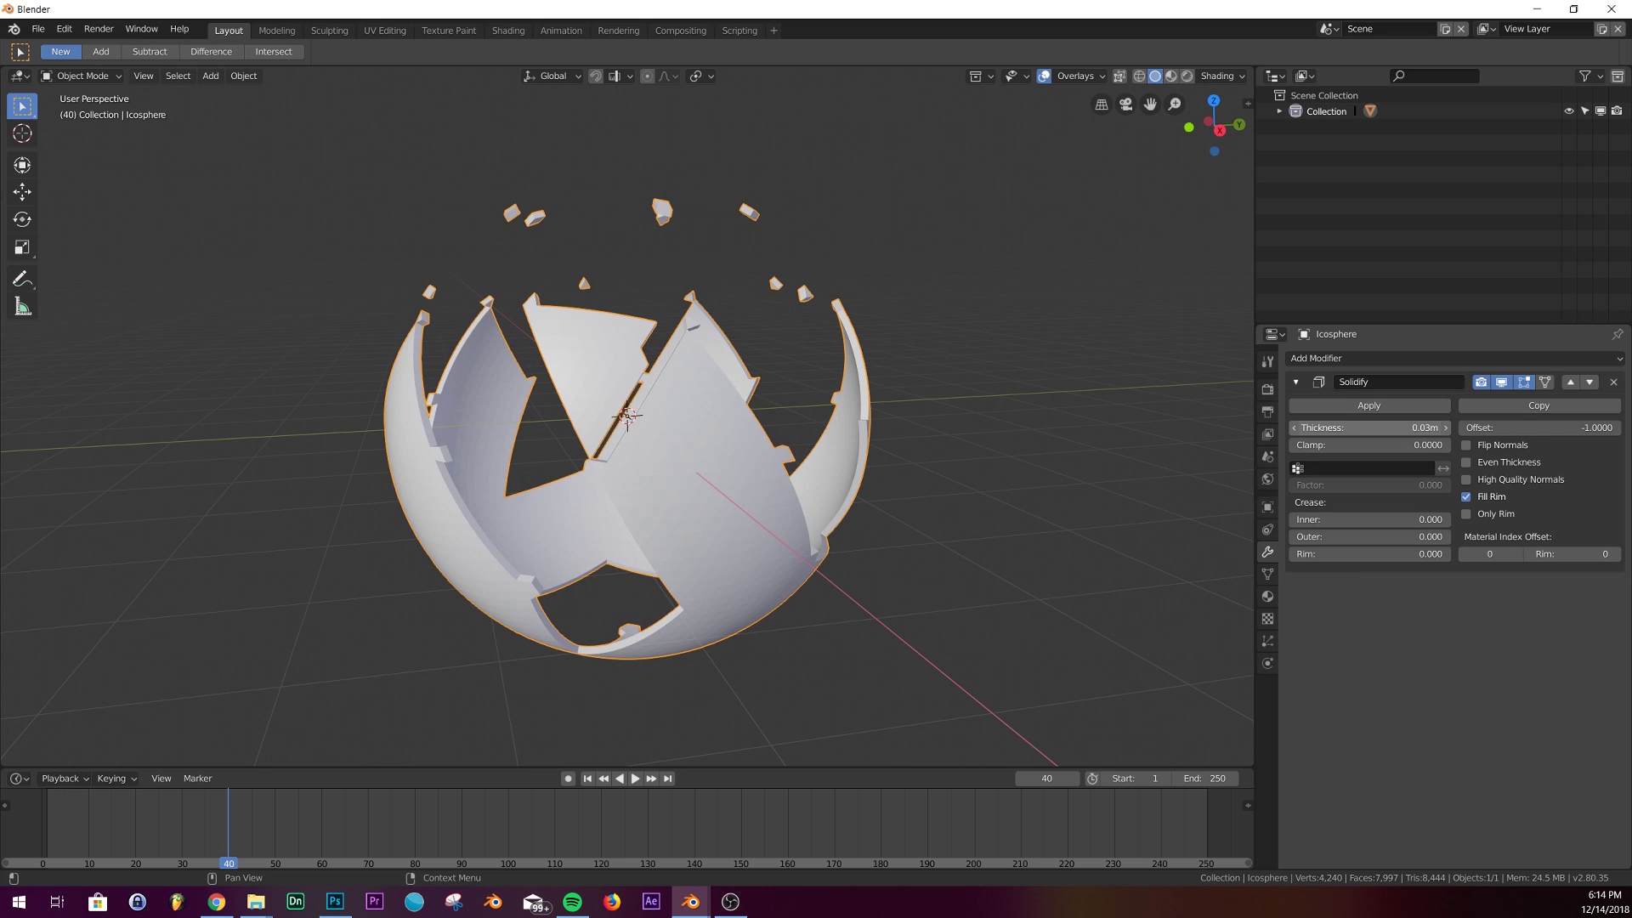
{"action": "left_click", "coordinate": [1399, 406]}
Step: Run a Limited Dissolve with a 5° maximum angle on the whole ico sphere mesh
{"action": "key", "text": "Tab"}
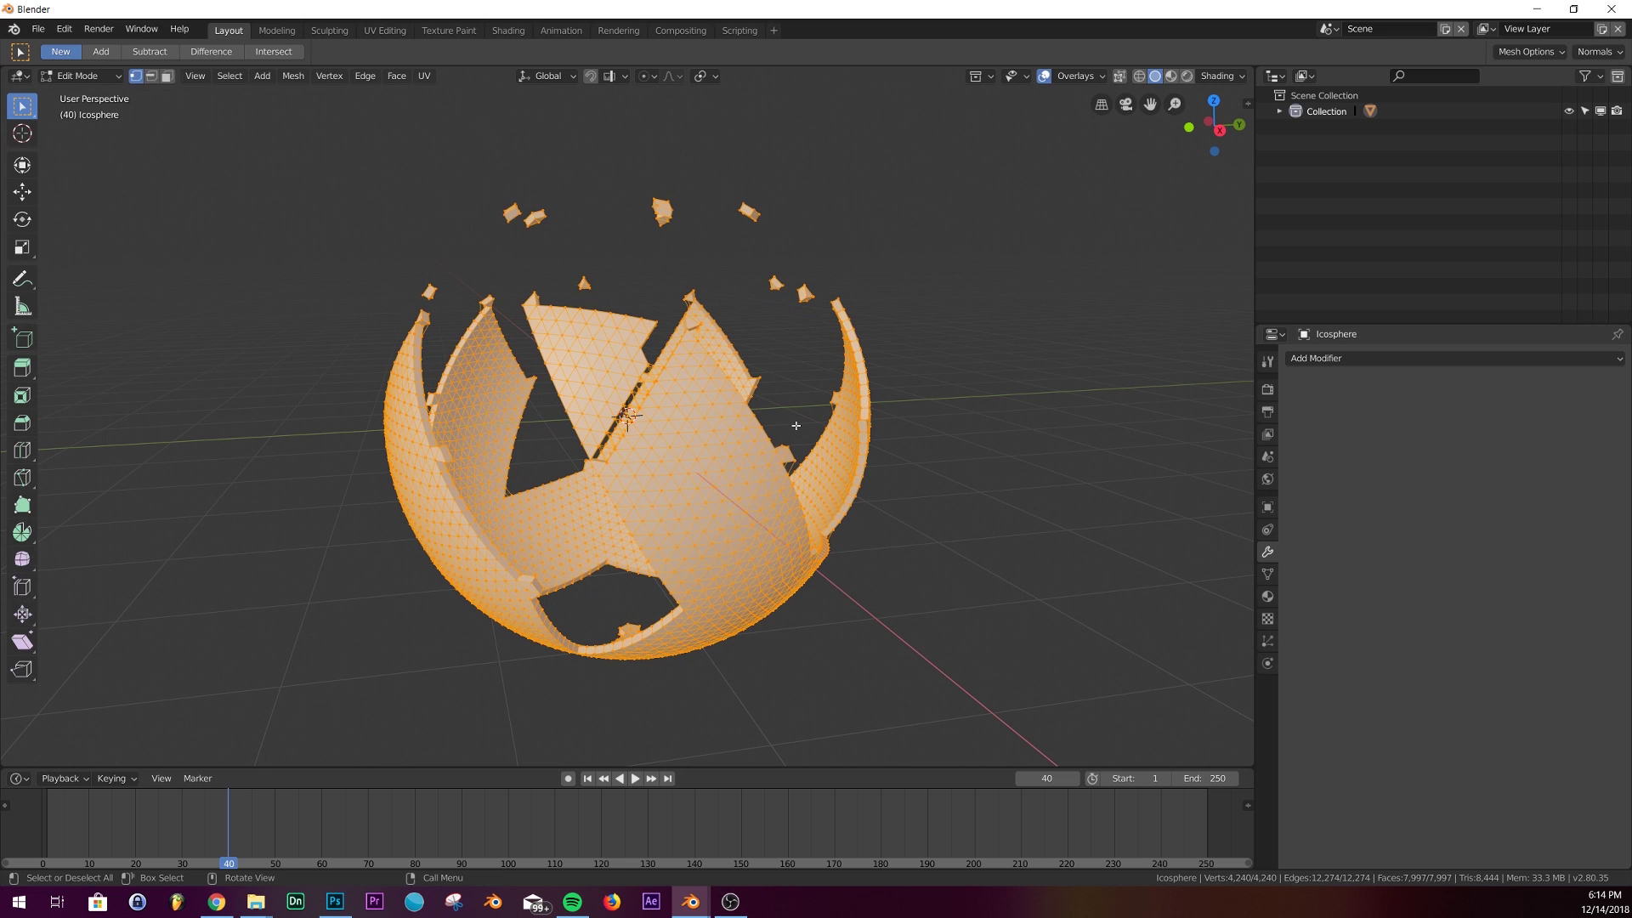
{"action": "middle_click_drag", "start_coordinate": [663, 502], "coordinate": [622, 516]}
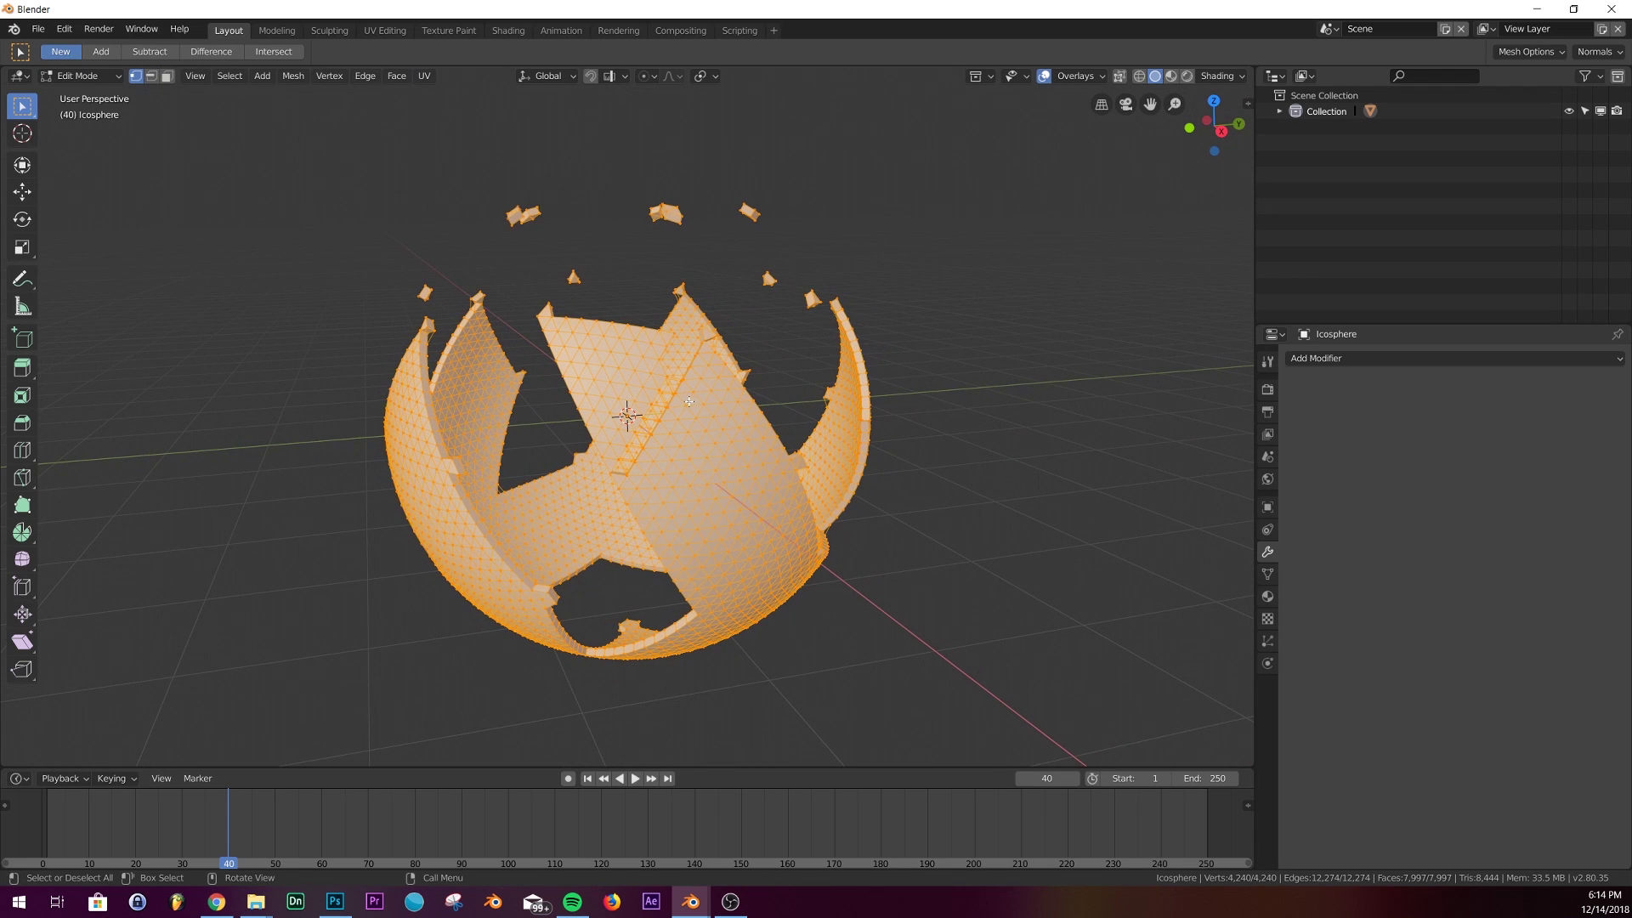
{"action": "key", "text": "x"}
{"action": "left_click", "coordinate": [675, 554]}
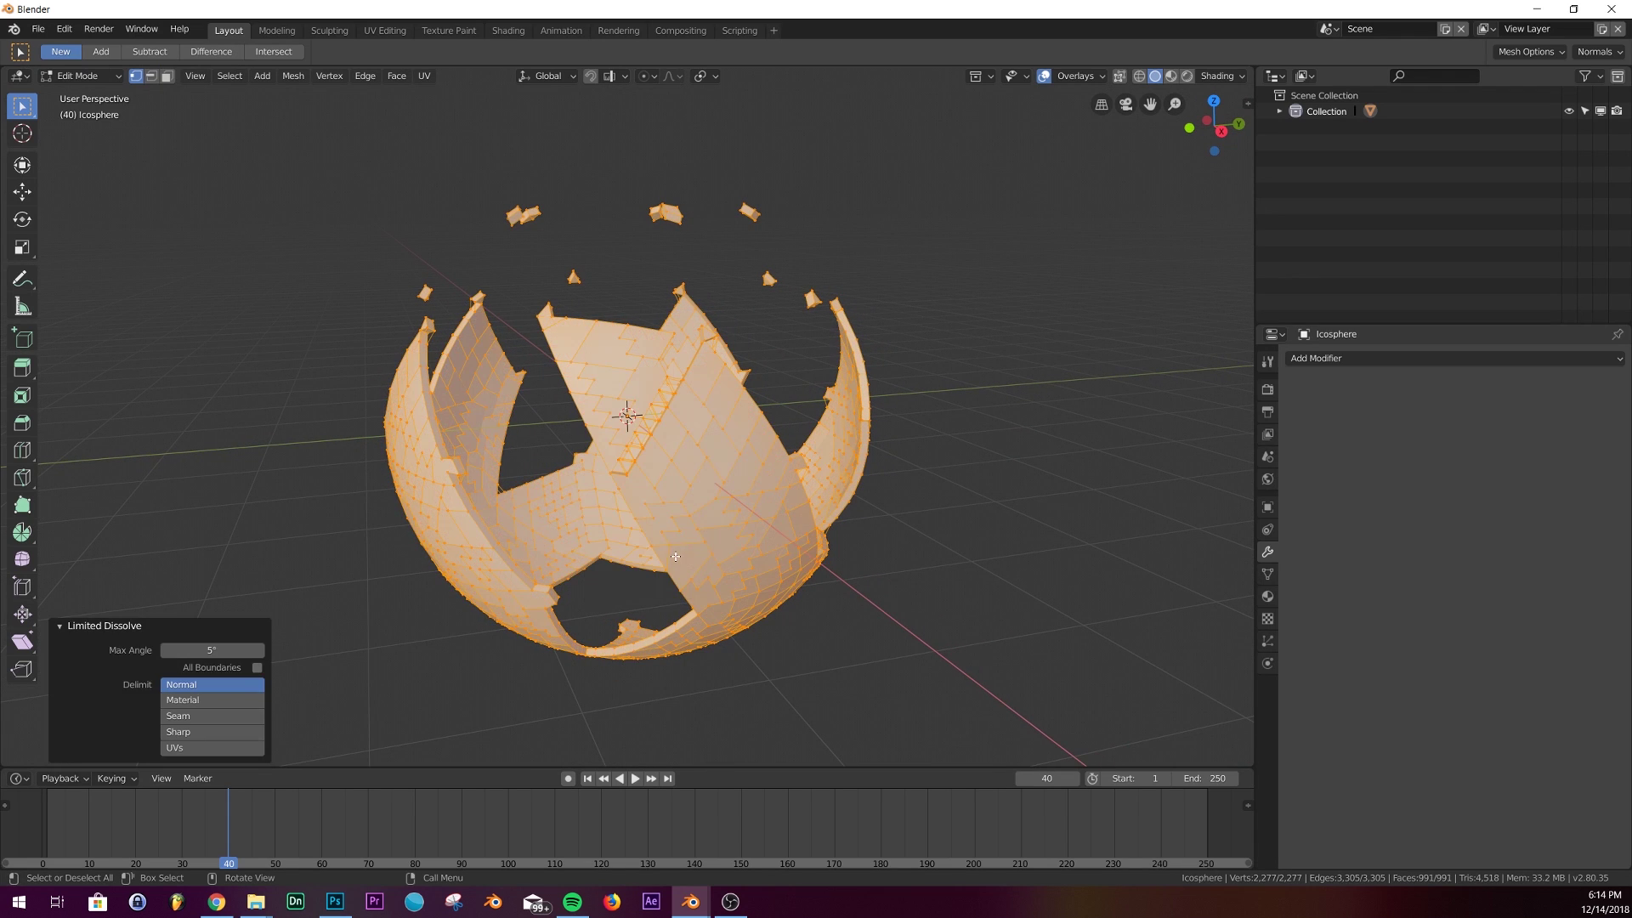
{"action": "middle_click_drag", "start_coordinate": [714, 549], "coordinate": [765, 518]}
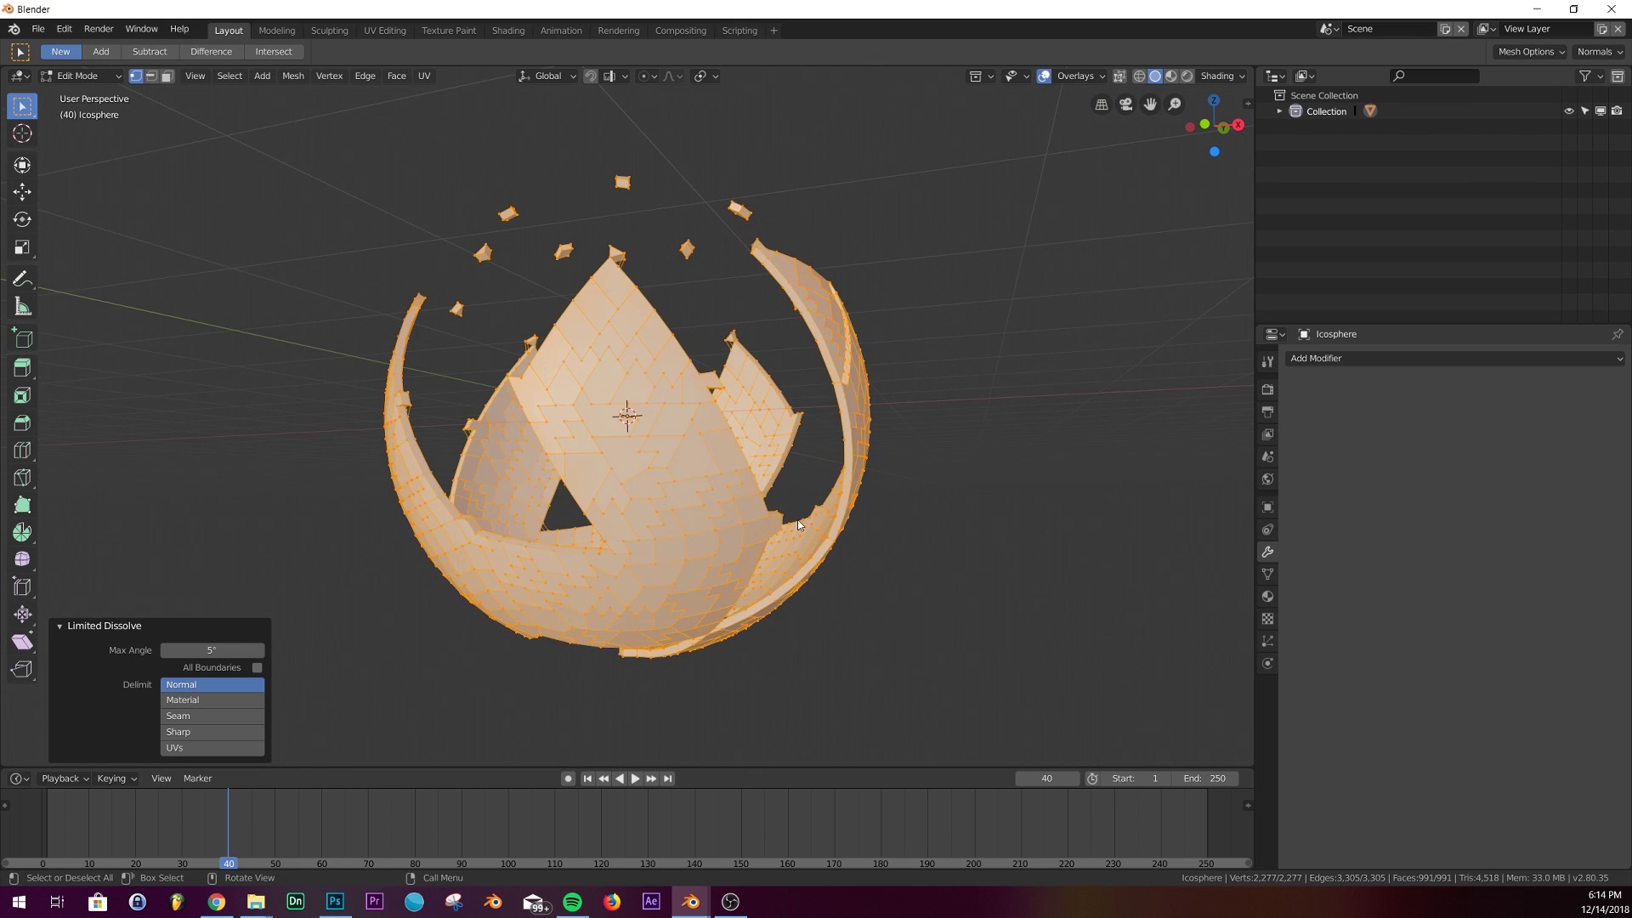
{"action": "key", "text": "Tab"}
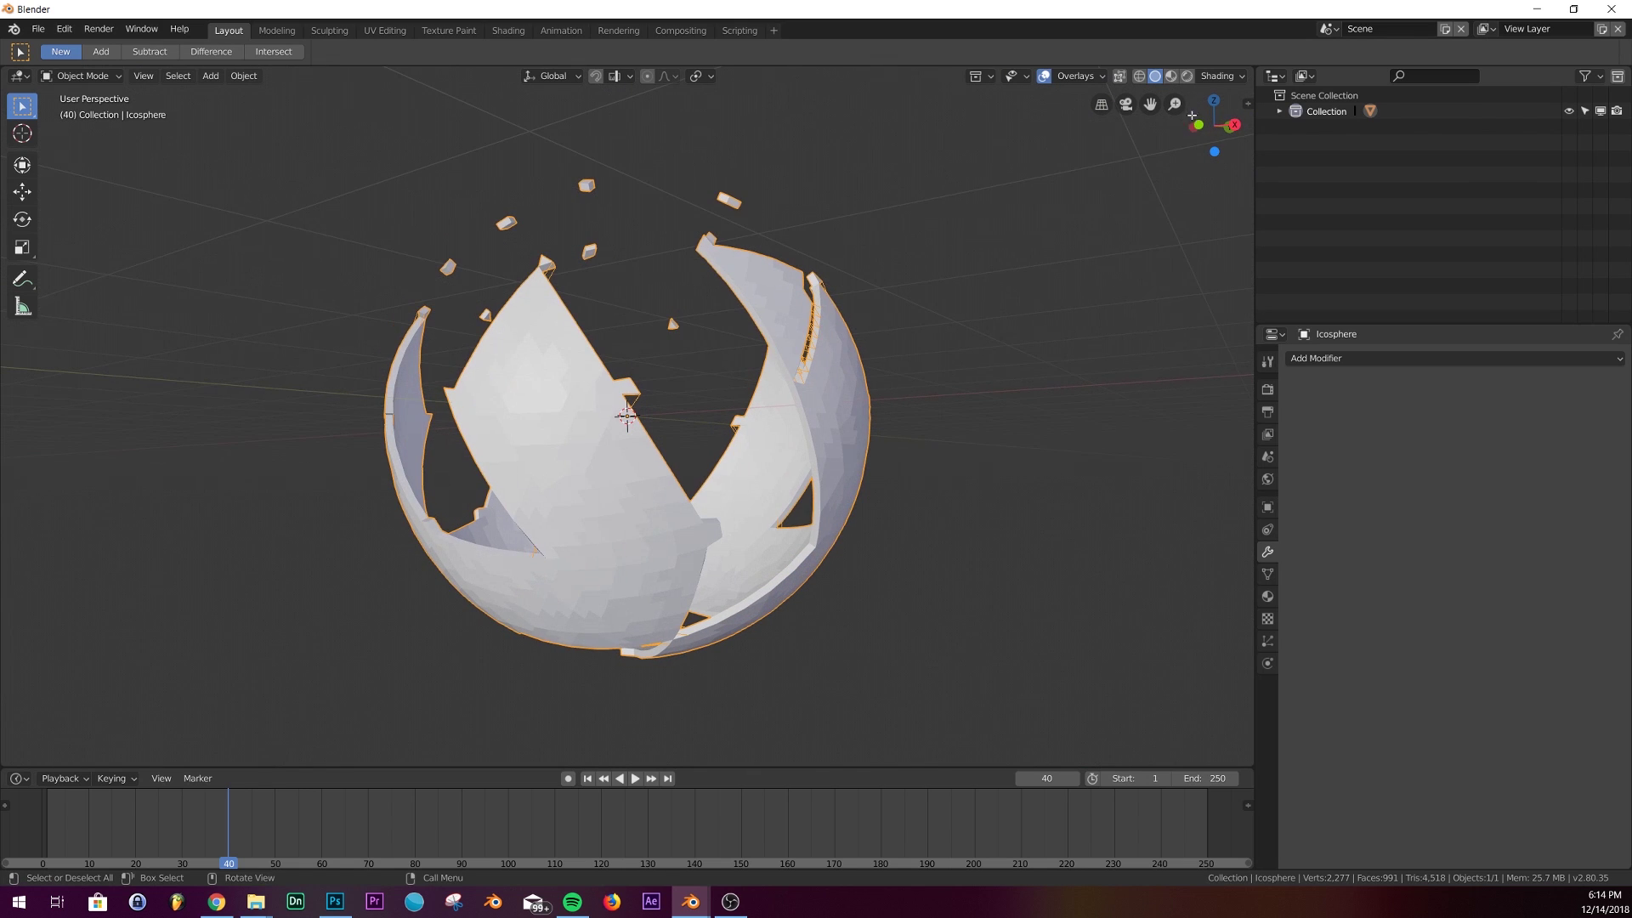
Step: Inset all faces of the ico sphere individually with a thickness of about 0.013 m
{"action": "left_click", "coordinate": [1218, 75]}
{"action": "mouse_move", "coordinate": [978, 280]}
{"action": "middle_mouse_down"}
{"action": "mouse_move", "coordinate": [606, 491]}
{"action": "mouse_move", "coordinate": [692, 462]}
{"action": "mouse_move", "coordinate": [652, 481]}
{"action": "mouse_move", "coordinate": [543, 452]}
{"action": "mouse_move", "coordinate": [648, 427]}
{"action": "middle_mouse_up"}
{"action": "scroll", "coordinate": [651, 481], "scroll_direction": "up", "scroll_amount": 2}
{"action": "key", "text": "Tab"}
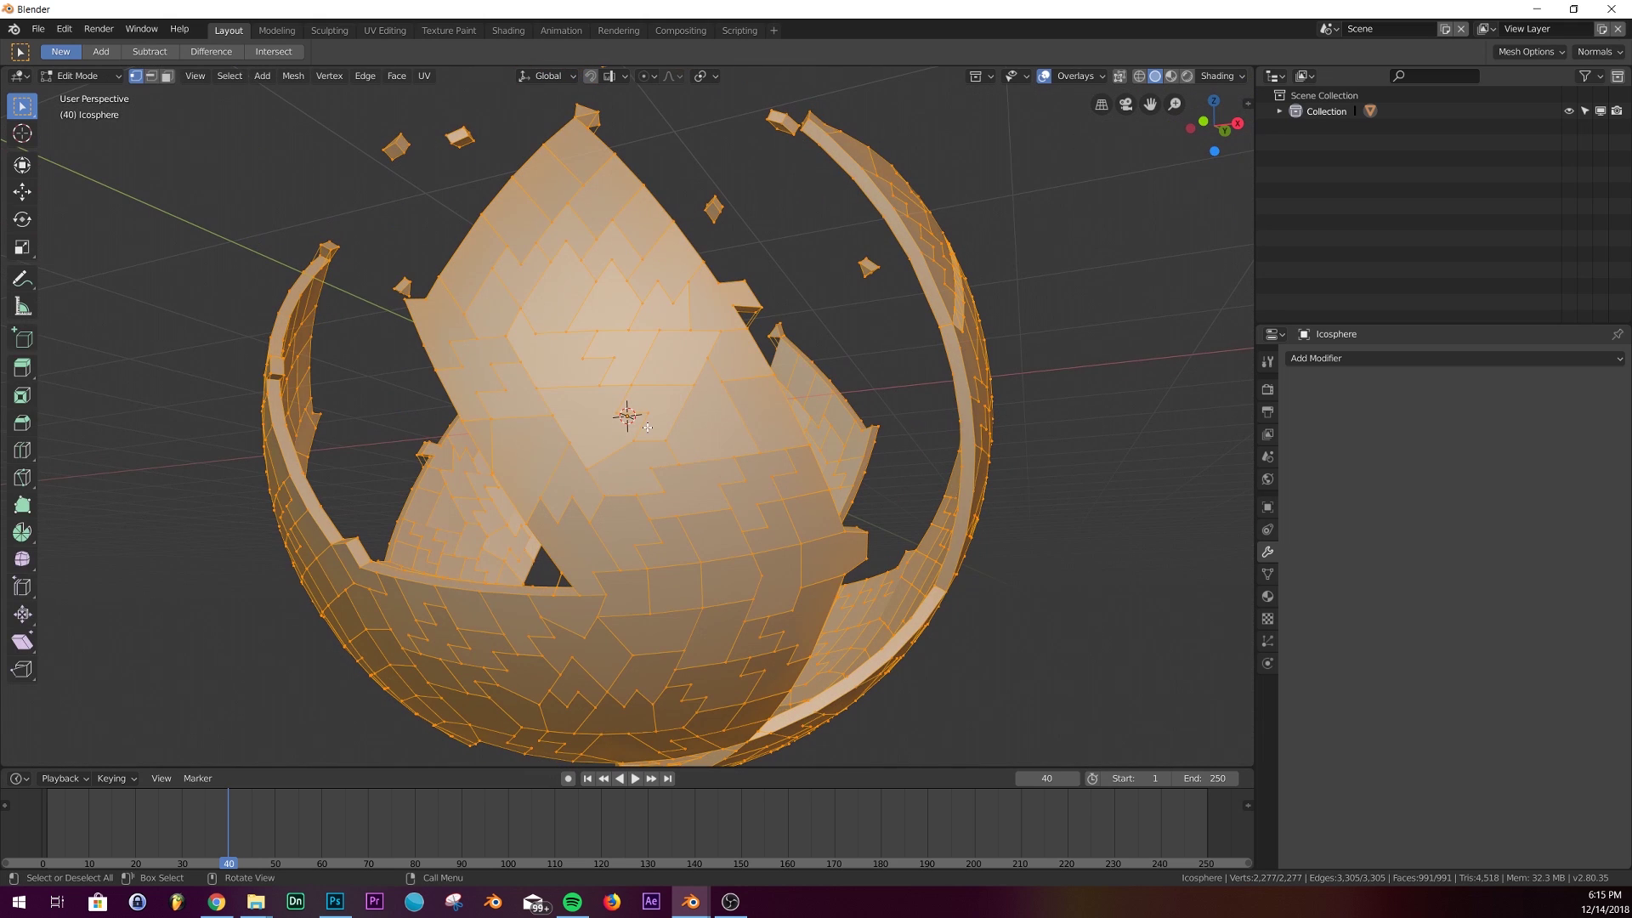
{"action": "left_click", "coordinate": [22, 394]}
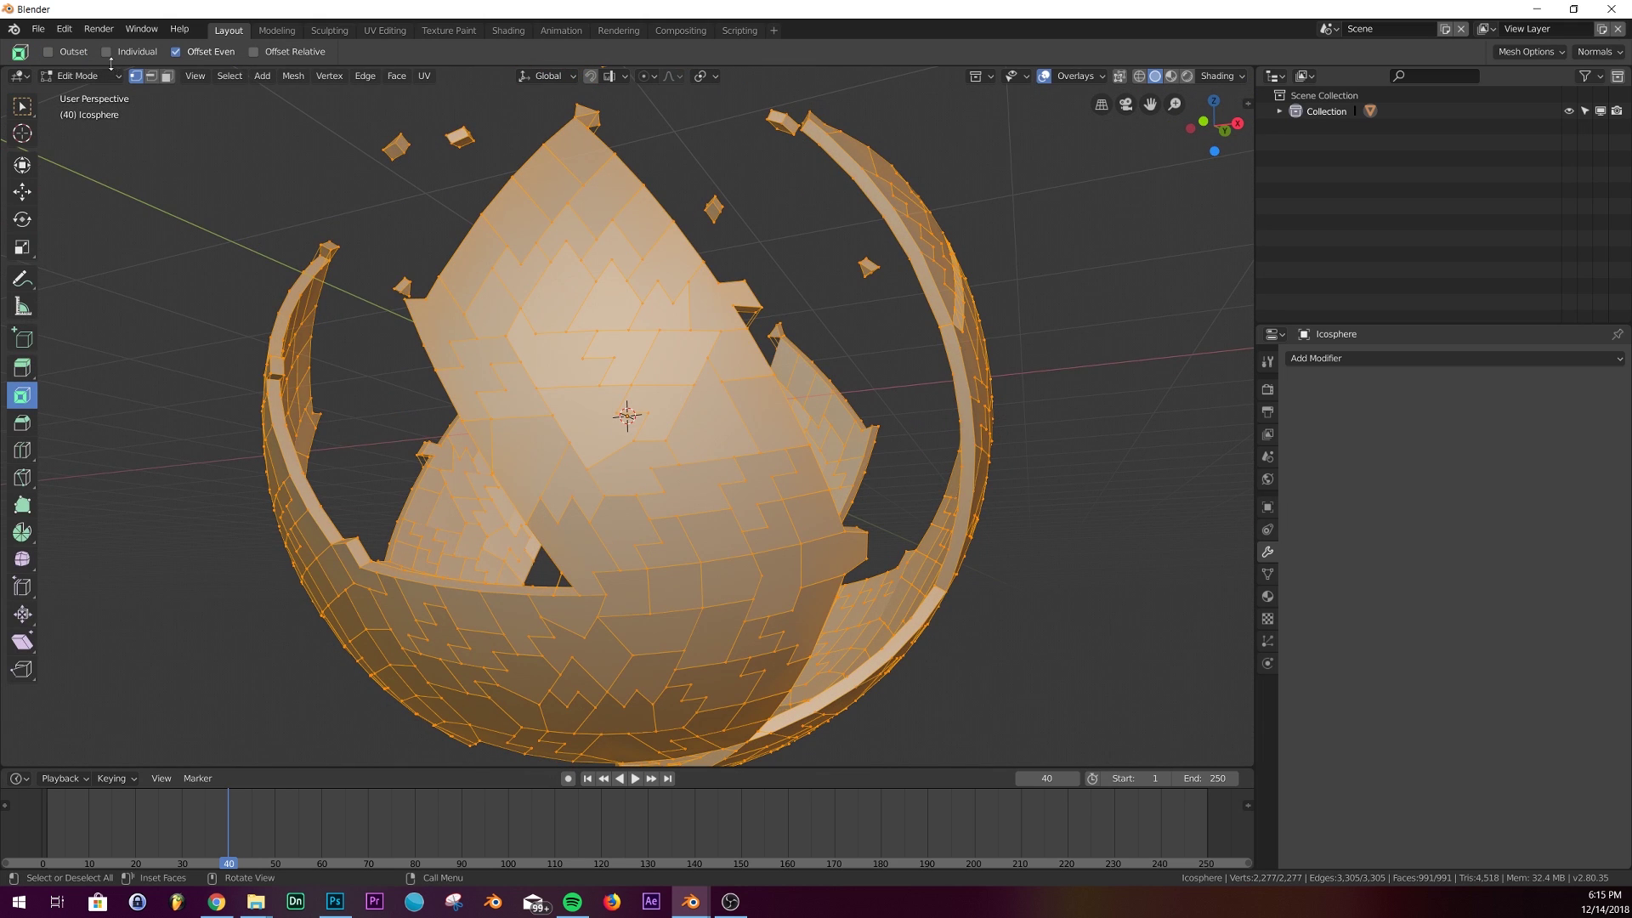
{"action": "scroll", "coordinate": [920, 410], "scroll_direction": "down", "scroll_amount": 2}
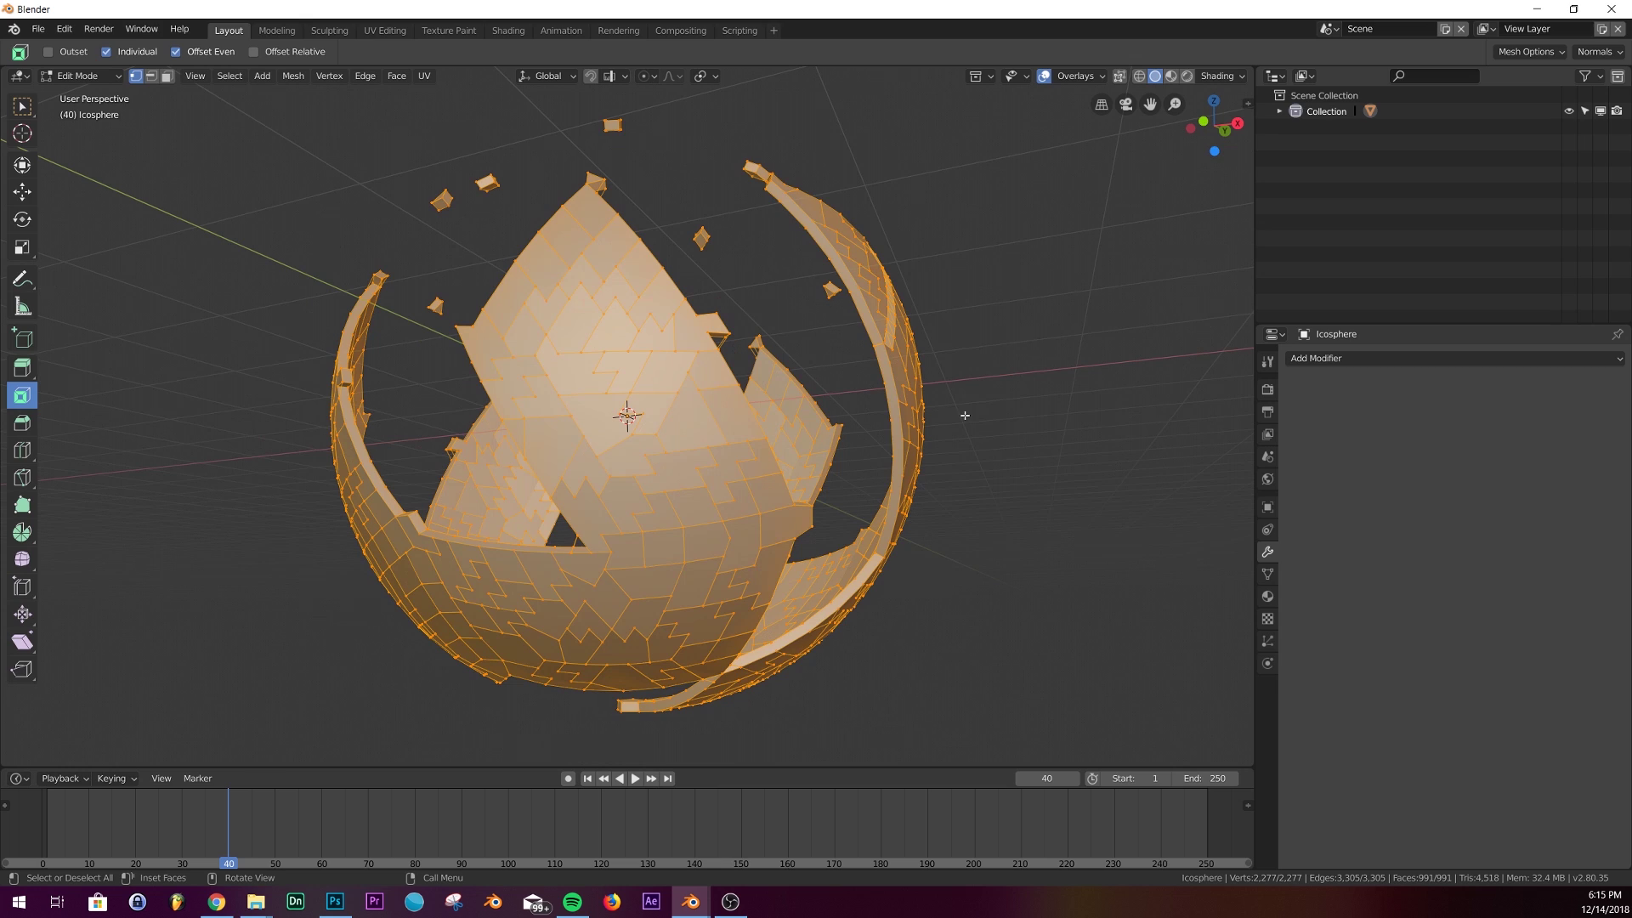
{"action": "mouse_move", "coordinate": [1046, 414]}
{"action": "left_mouse_down"}
{"action": "mouse_move", "coordinate": [1023, 415]}
{"action": "mouse_move", "coordinate": [1045, 412]}
{"action": "left_mouse_up"}
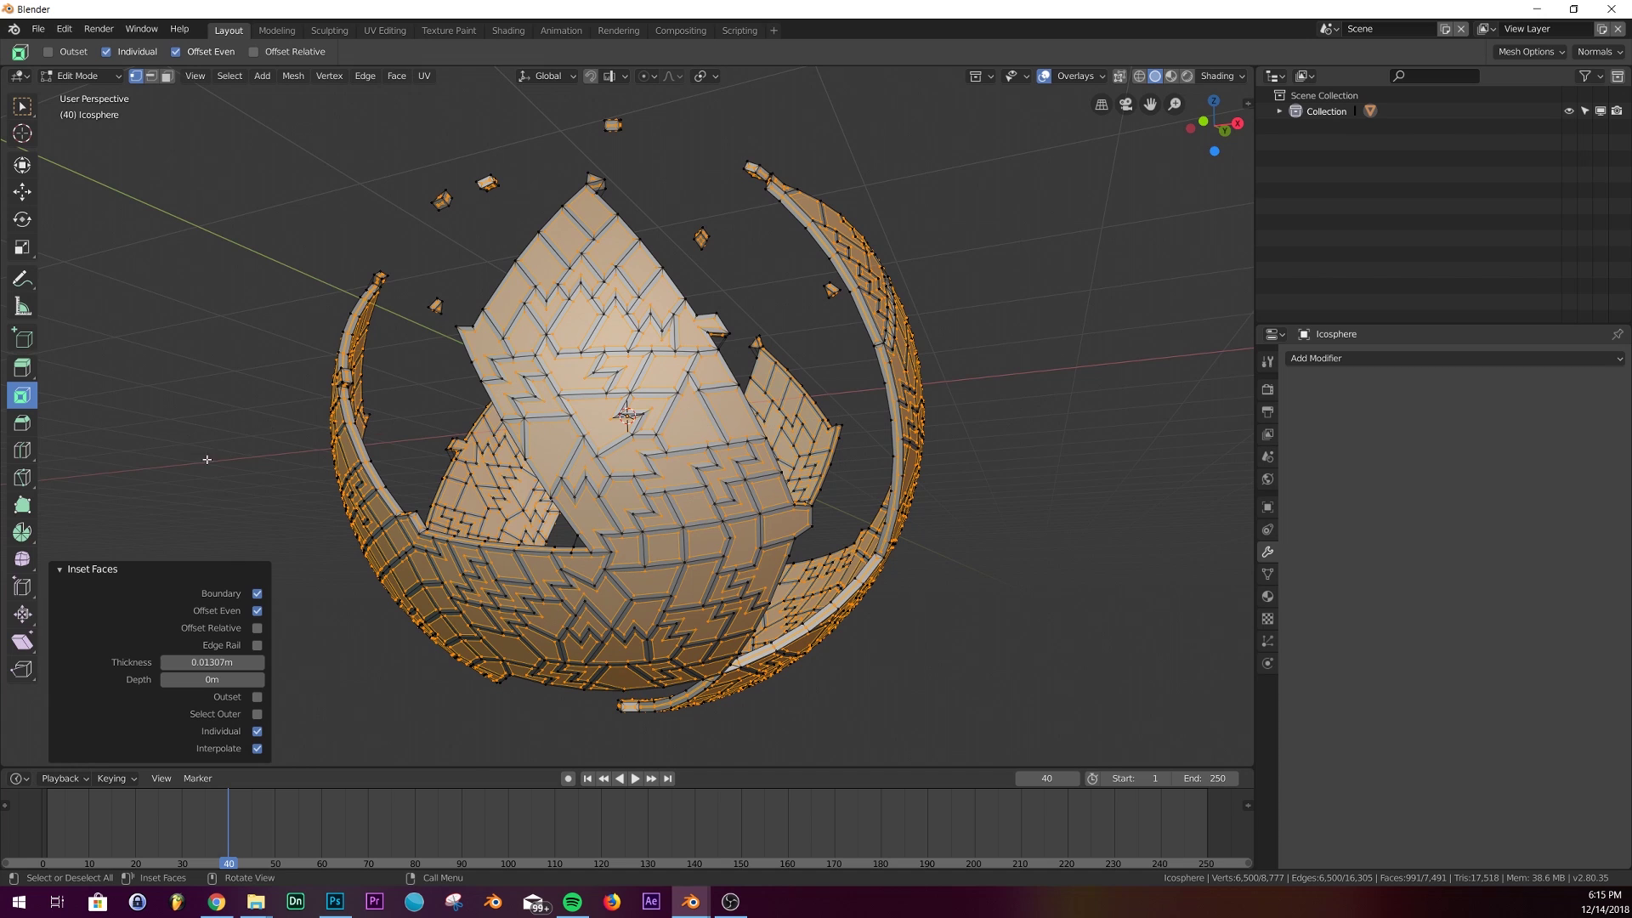
Step: Inset the selected panel faces individually a second time with a thickness of 0 m
{"action": "key", "text": "Tab"}
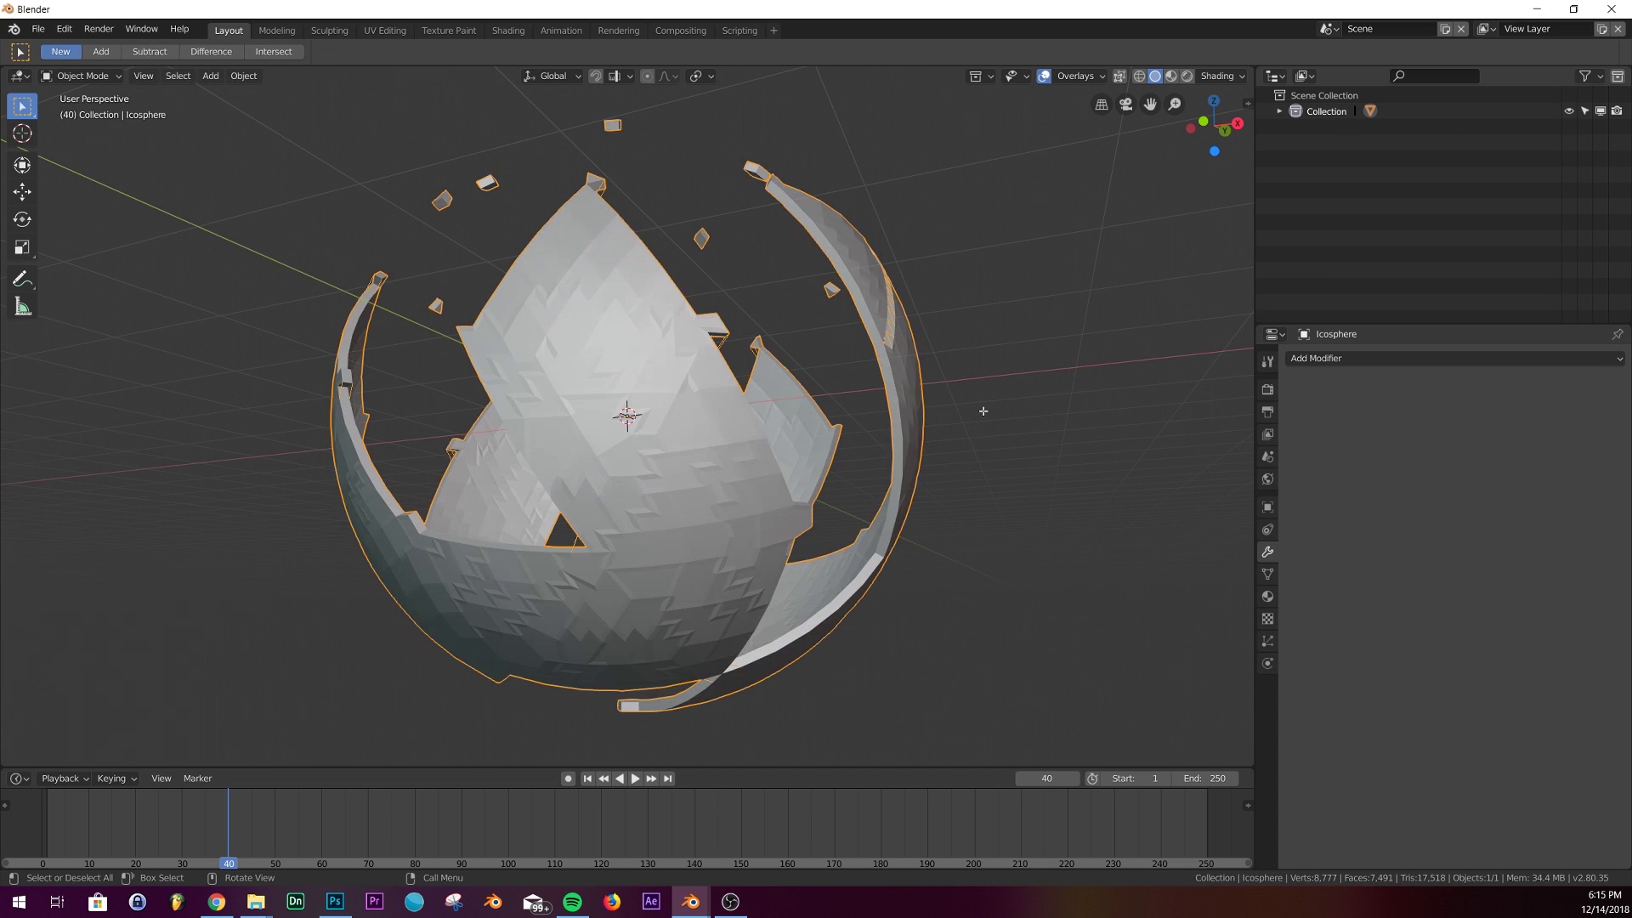
{"action": "key", "text": "Tab"}
{"action": "left_click_drag", "start_coordinate": [969, 412], "coordinate": [124, 425]}
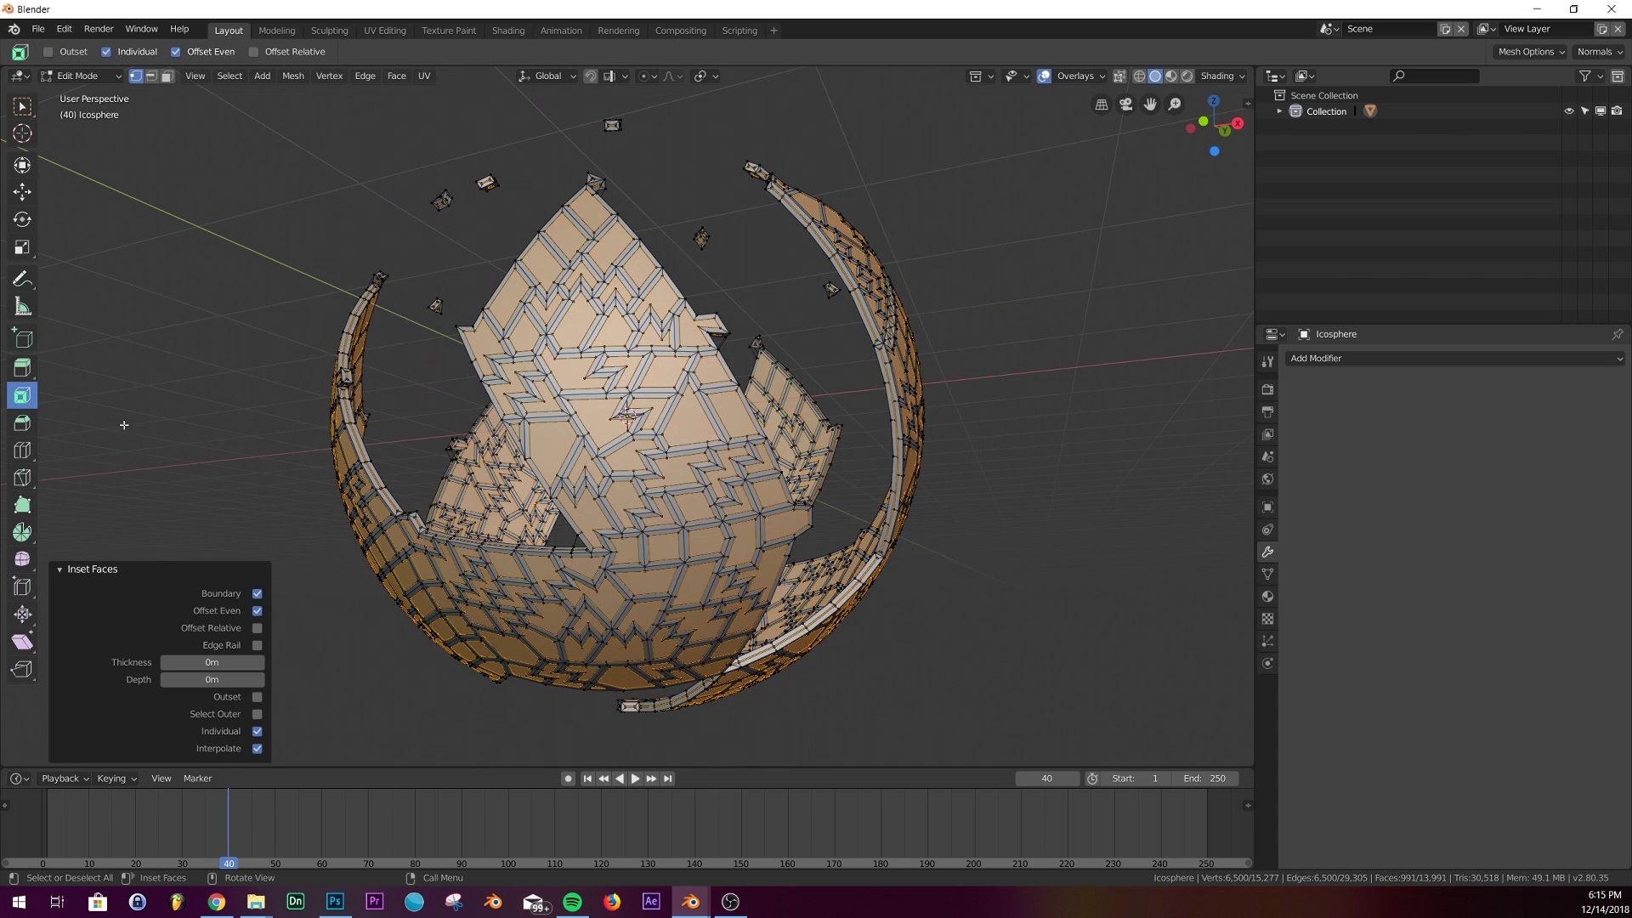
Step: Raise the inset panel faces by scaling them outward by a factor of 1.009, and return to Object Mode
{"action": "left_click", "coordinate": [22, 367]}
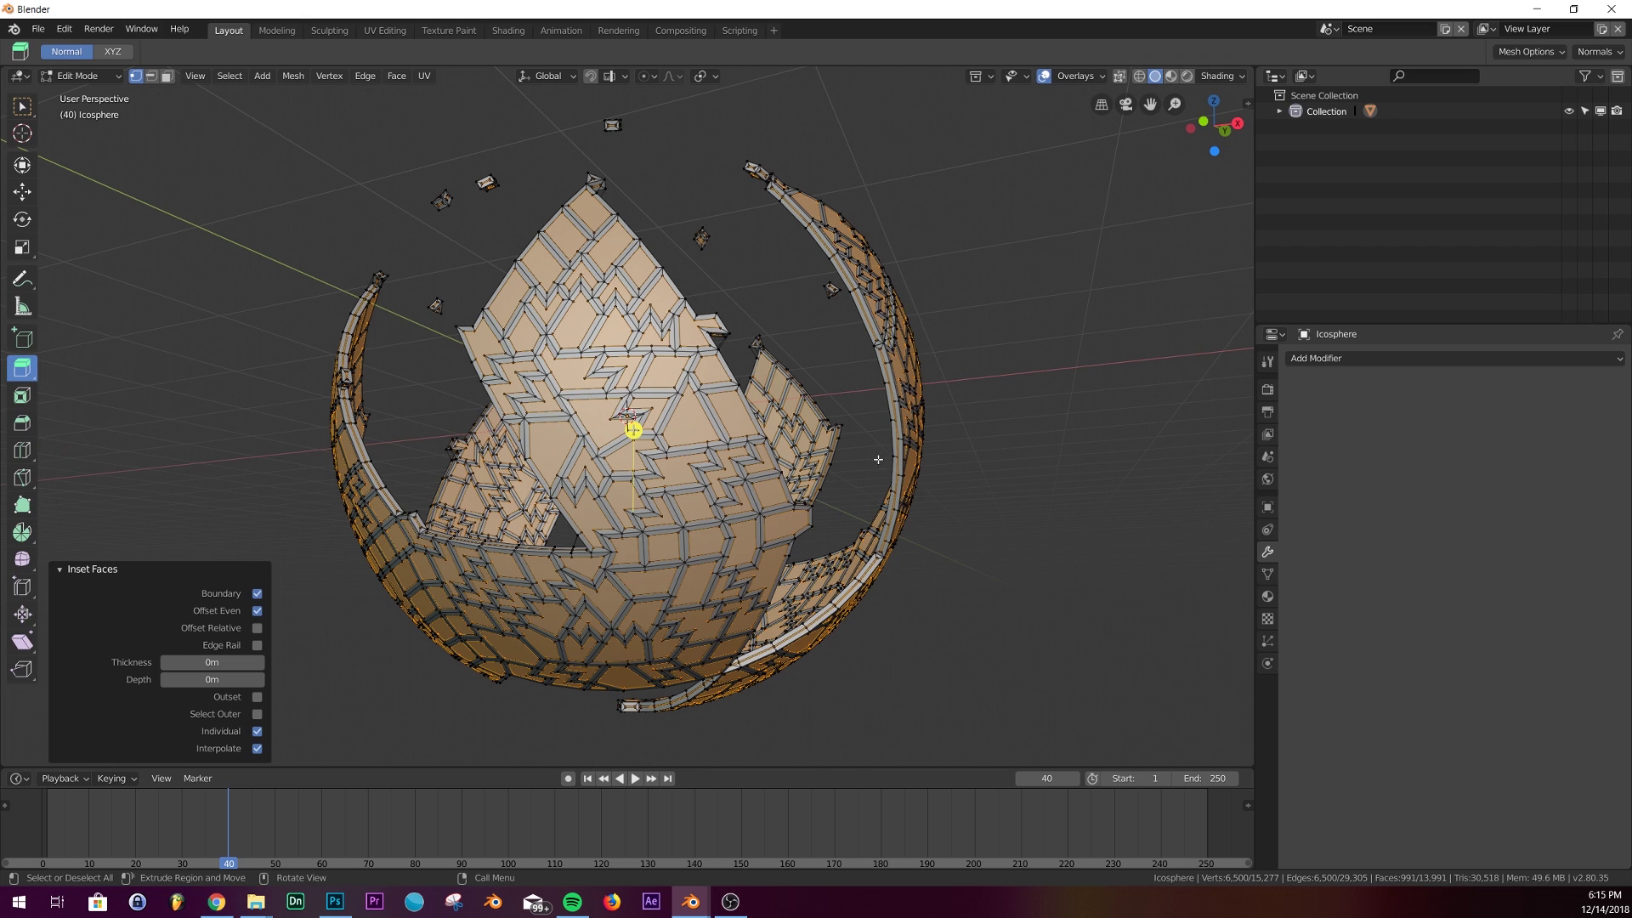
{"action": "key", "text": "e"}
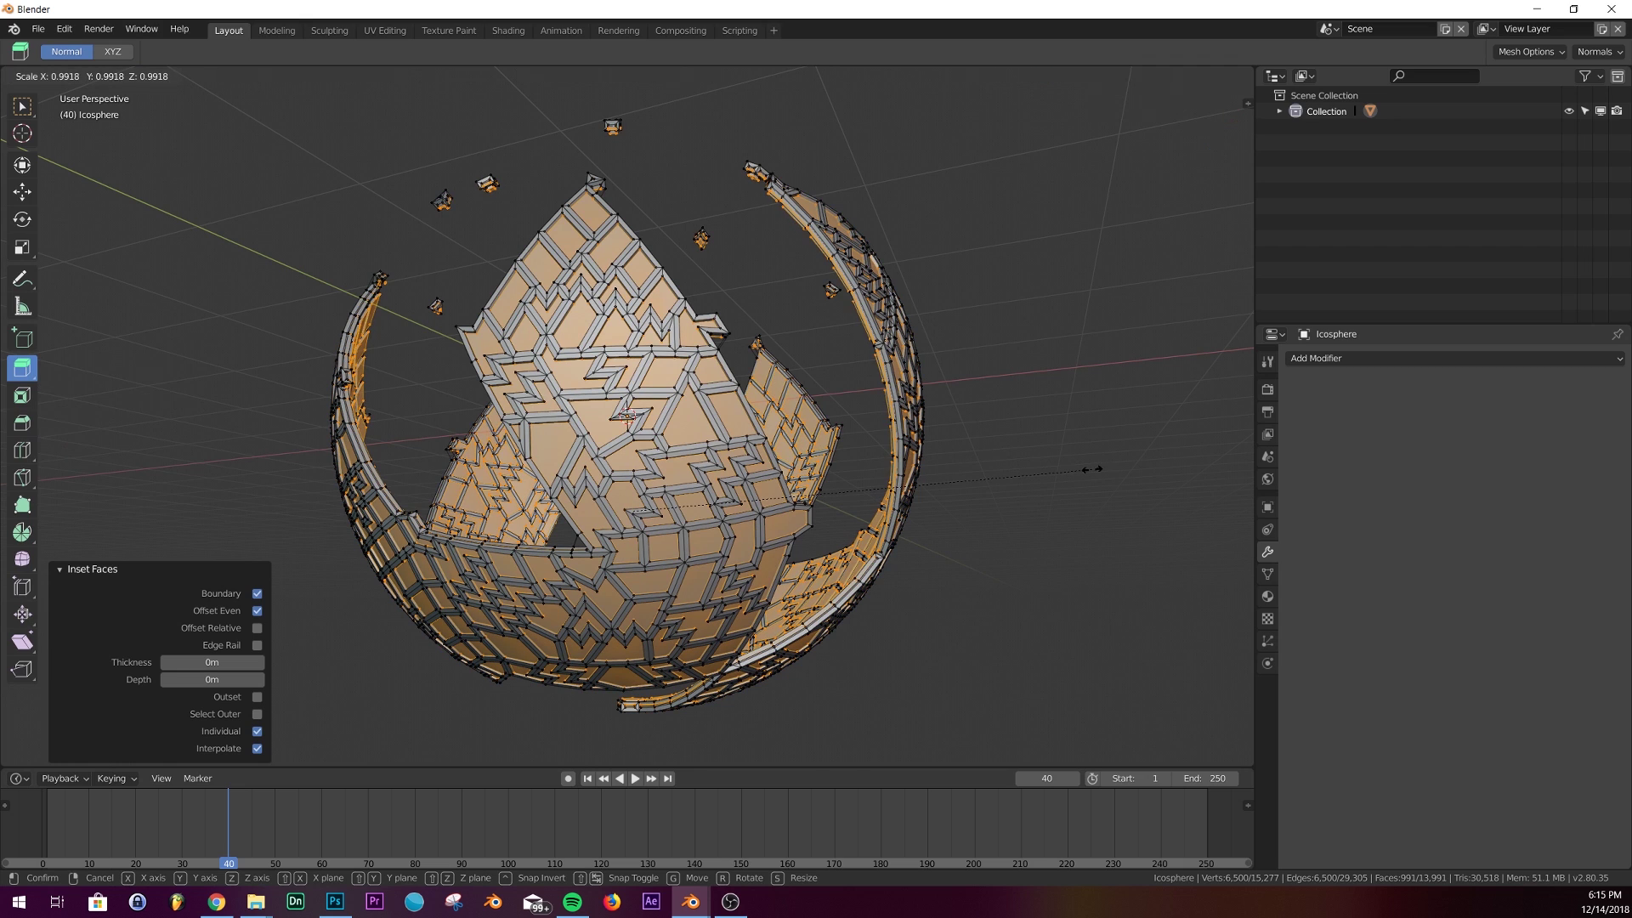
{"action": "key", "text": "s"}
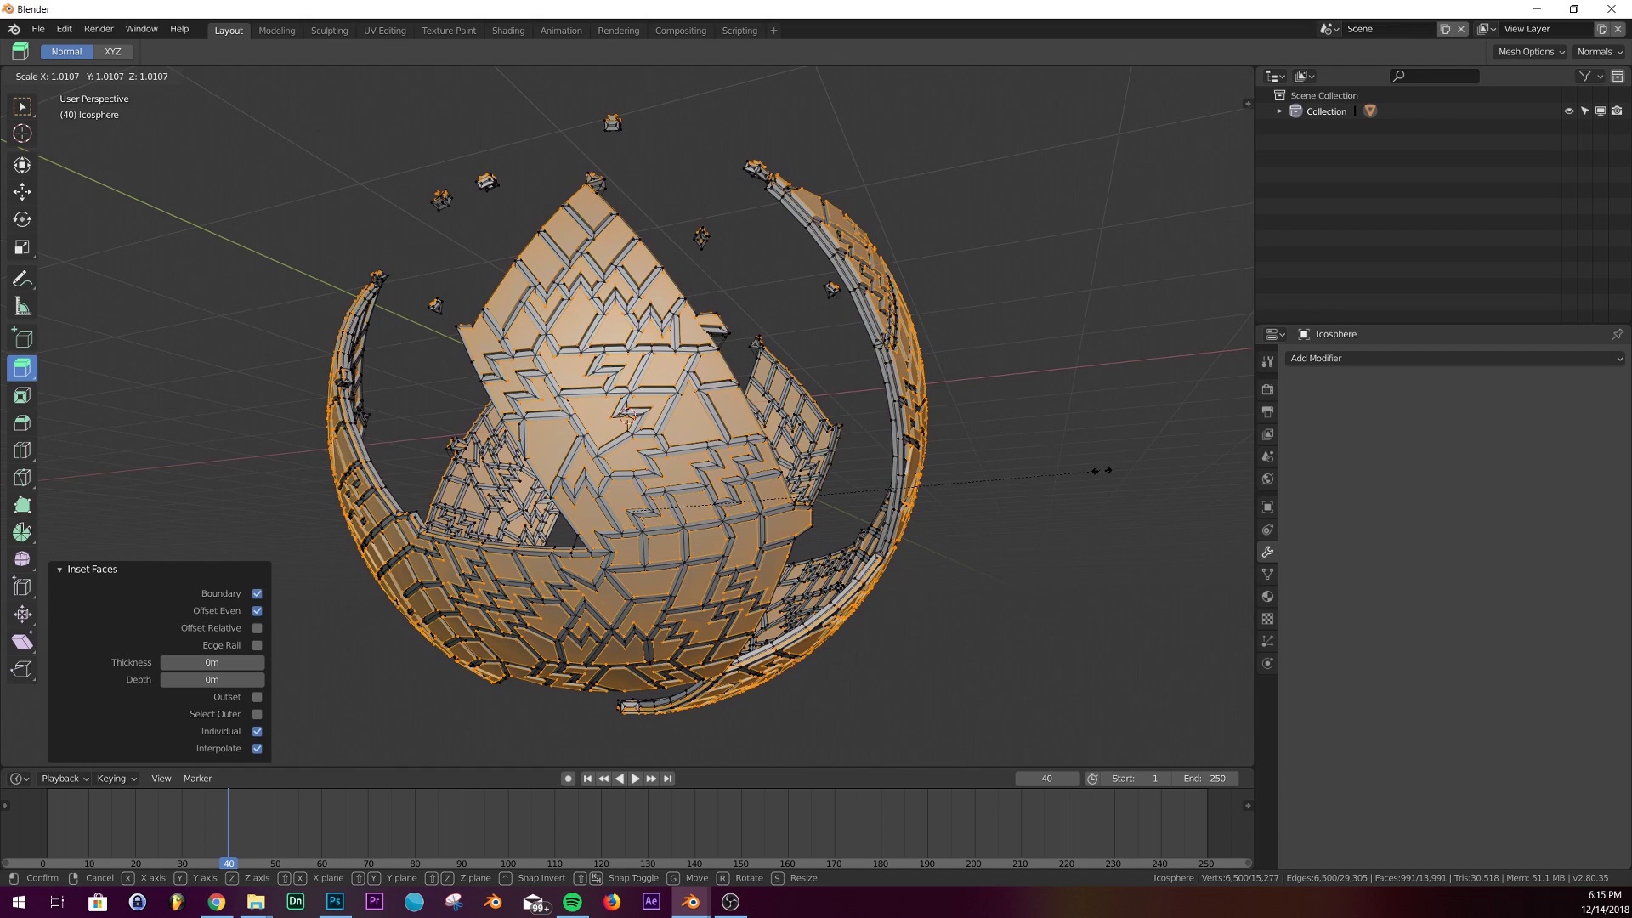
{"action": "left_click", "coordinate": [1095, 468]}
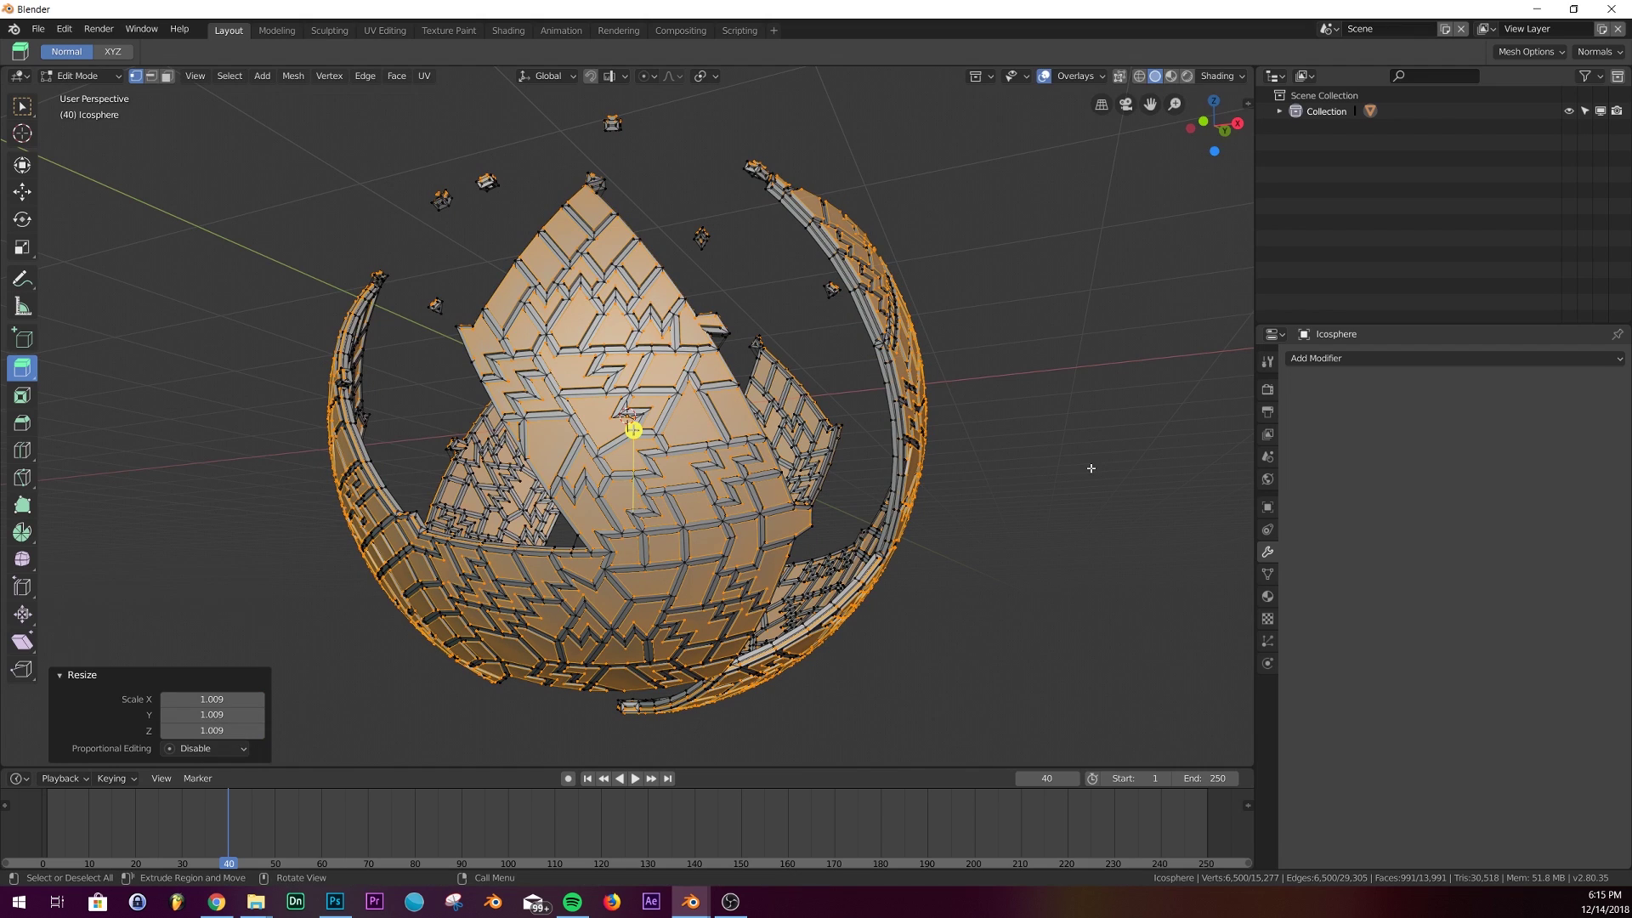
{"action": "key", "text": "Tab"}
{"action": "middle_click_drag", "start_coordinate": [1089, 467], "coordinate": [996, 488]}
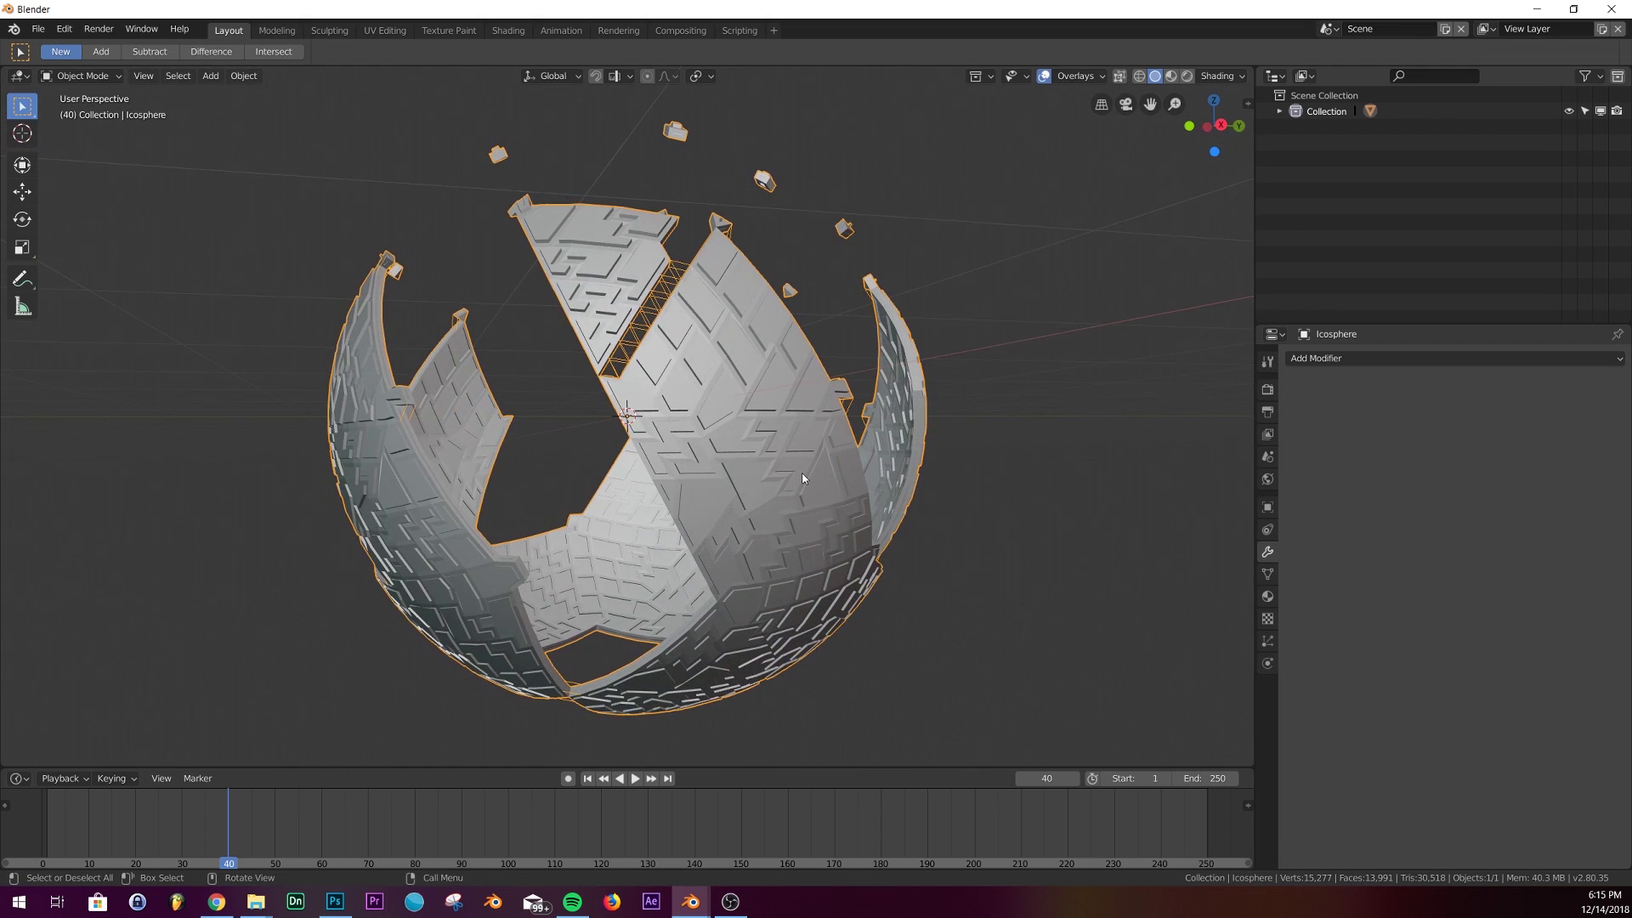
{"action": "scroll", "coordinate": [804, 479], "scroll_direction": "up", "scroll_amount": 2}
{"action": "scroll", "coordinate": [803, 479], "scroll_direction": "down", "scroll_amount": 3}
{"action": "middle_click_drag", "start_coordinate": [857, 398], "coordinate": [806, 411]}
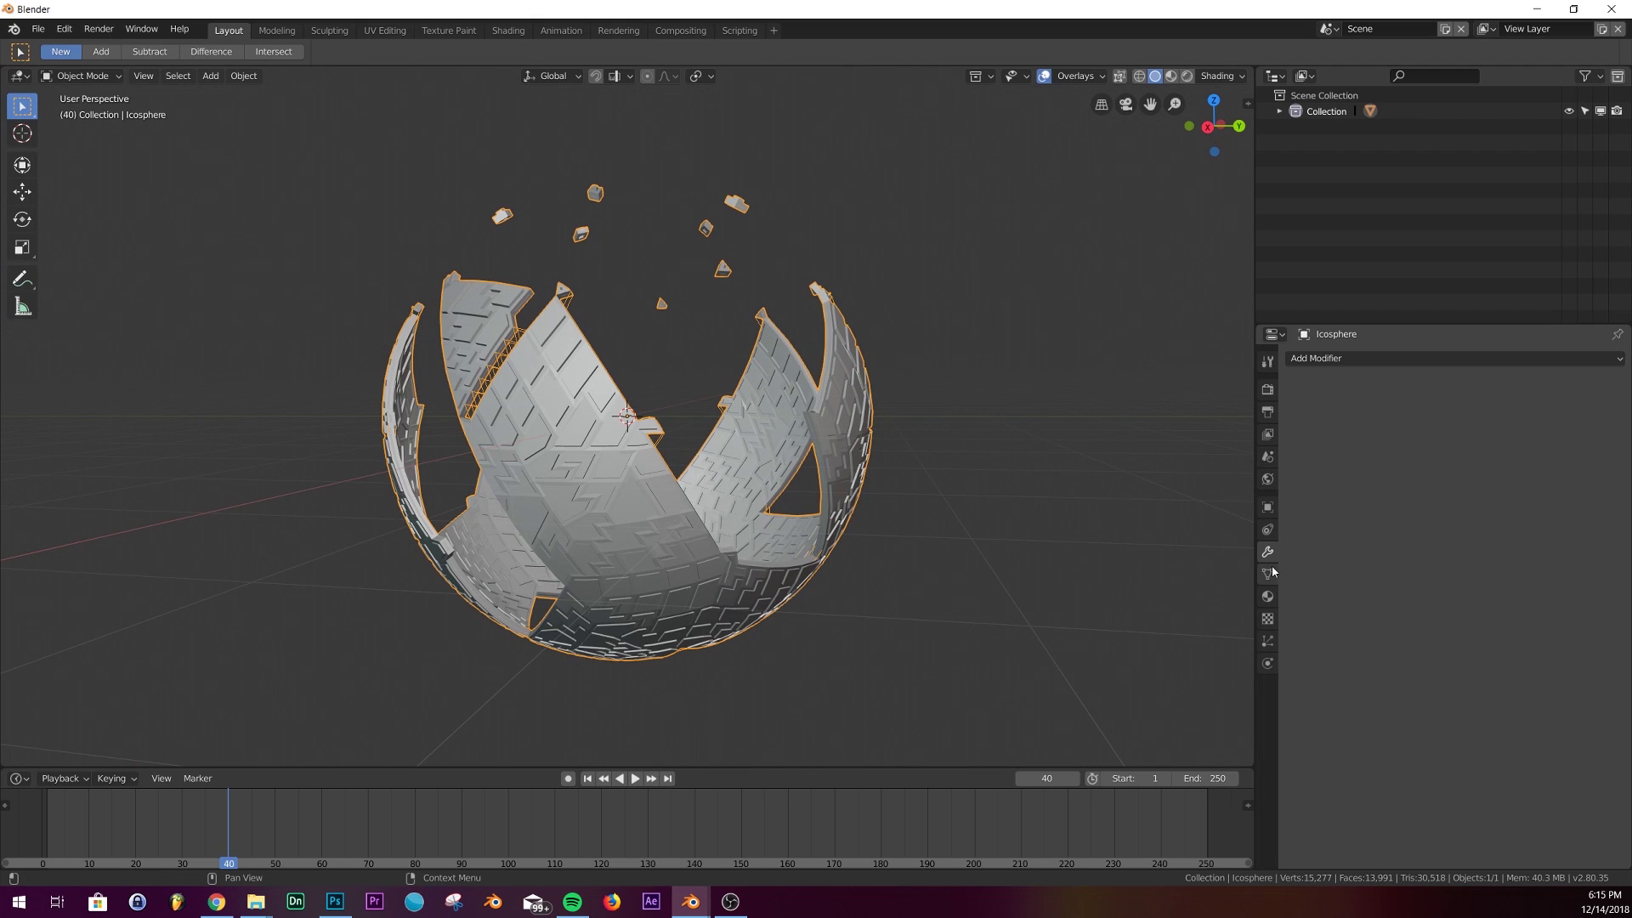
Step: Duplicate the paneled ico sphere in place
{"action": "left_click", "coordinate": [1266, 510]}
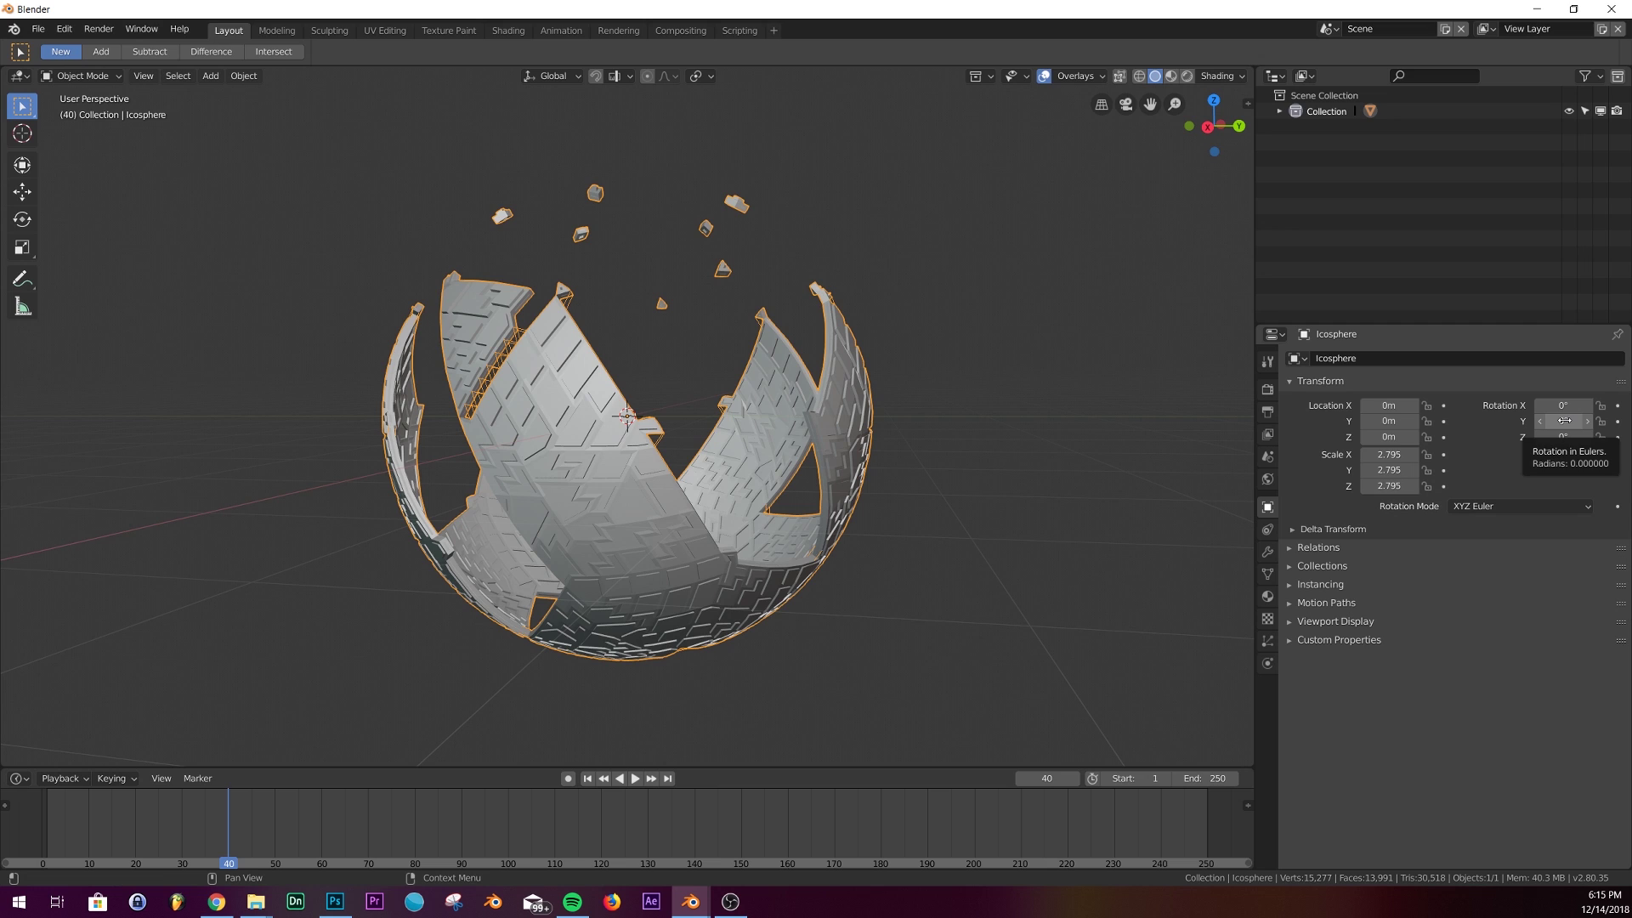
{"action": "scroll", "coordinate": [916, 455], "scroll_direction": "down", "scroll_amount": 3}
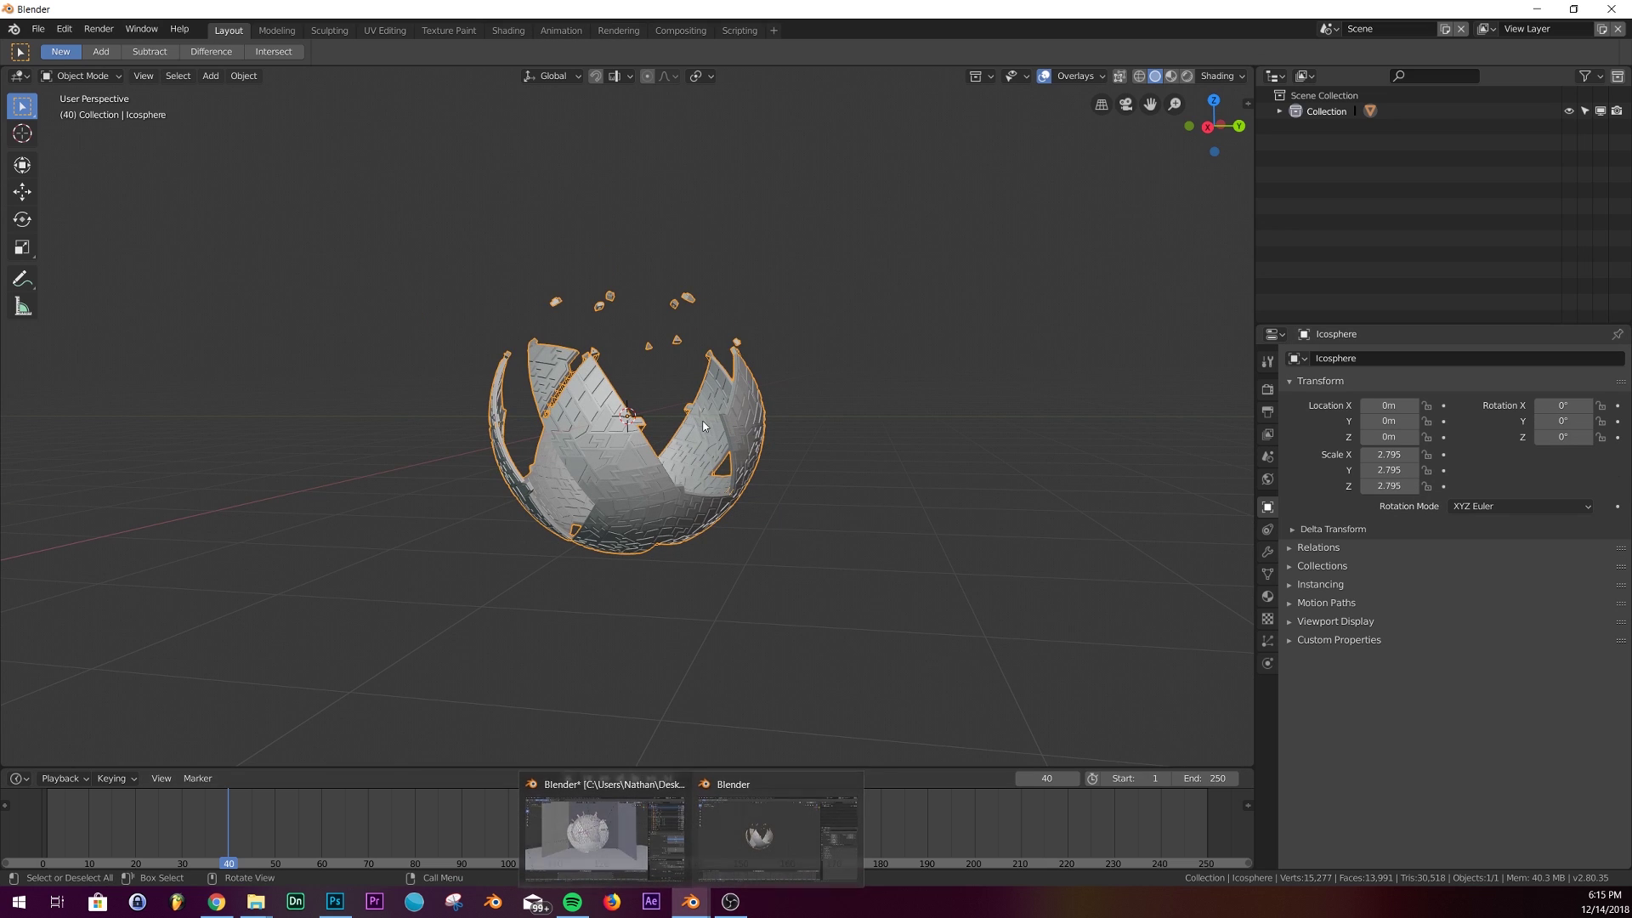
{"action": "key", "text": "shift+d"}
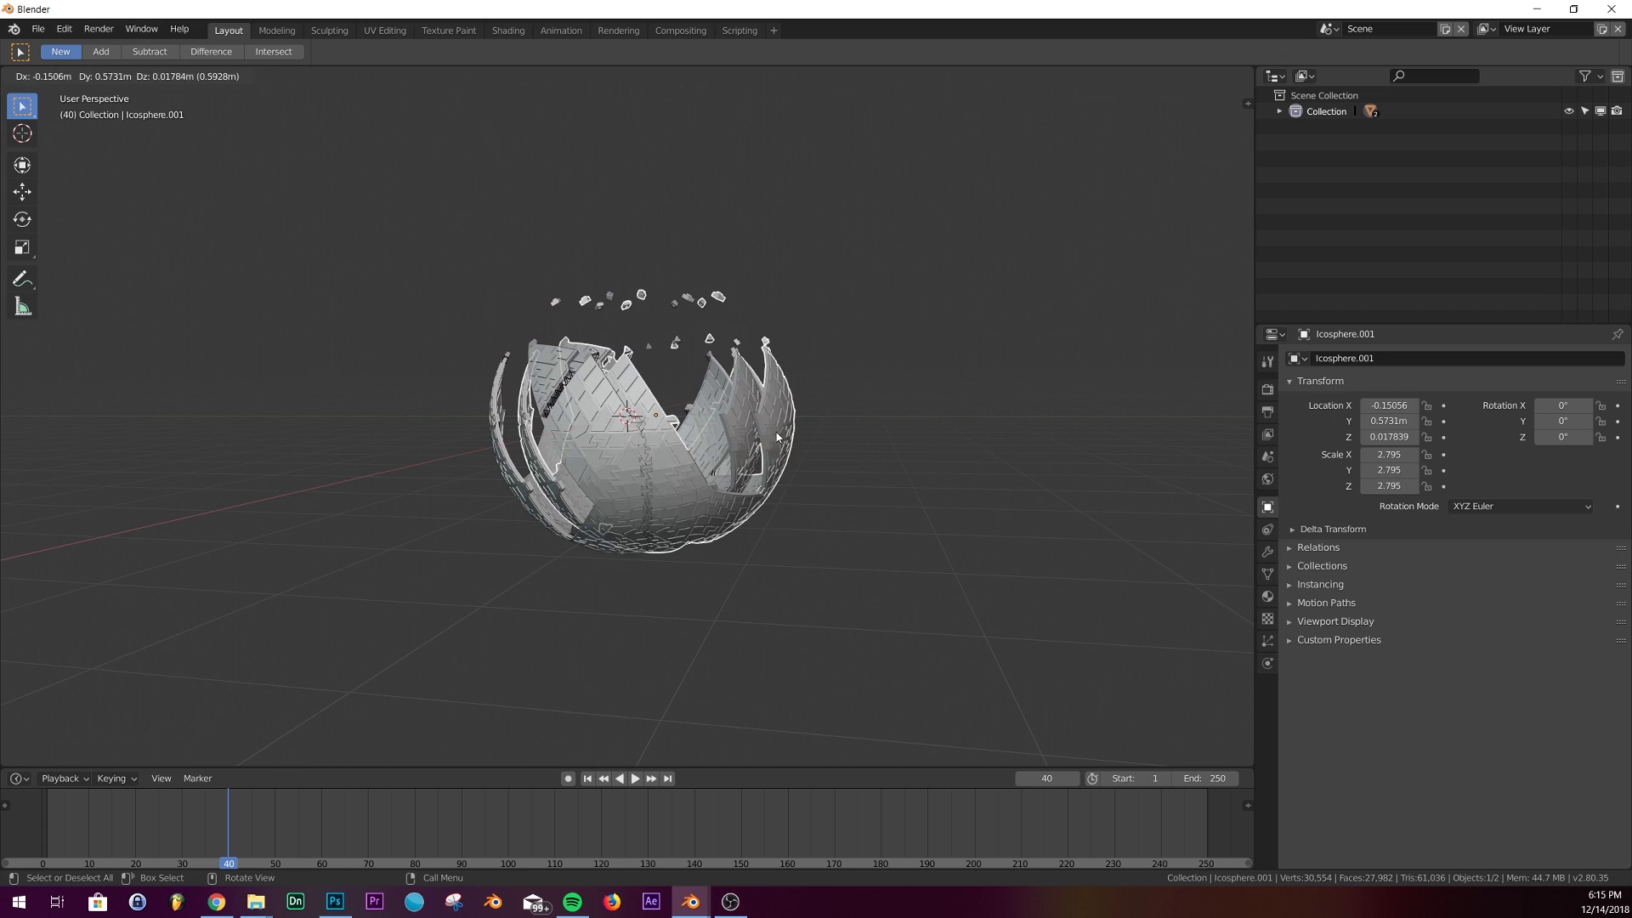
{"action": "key", "text": "Escape"}
{"action": "key", "text": "s"}
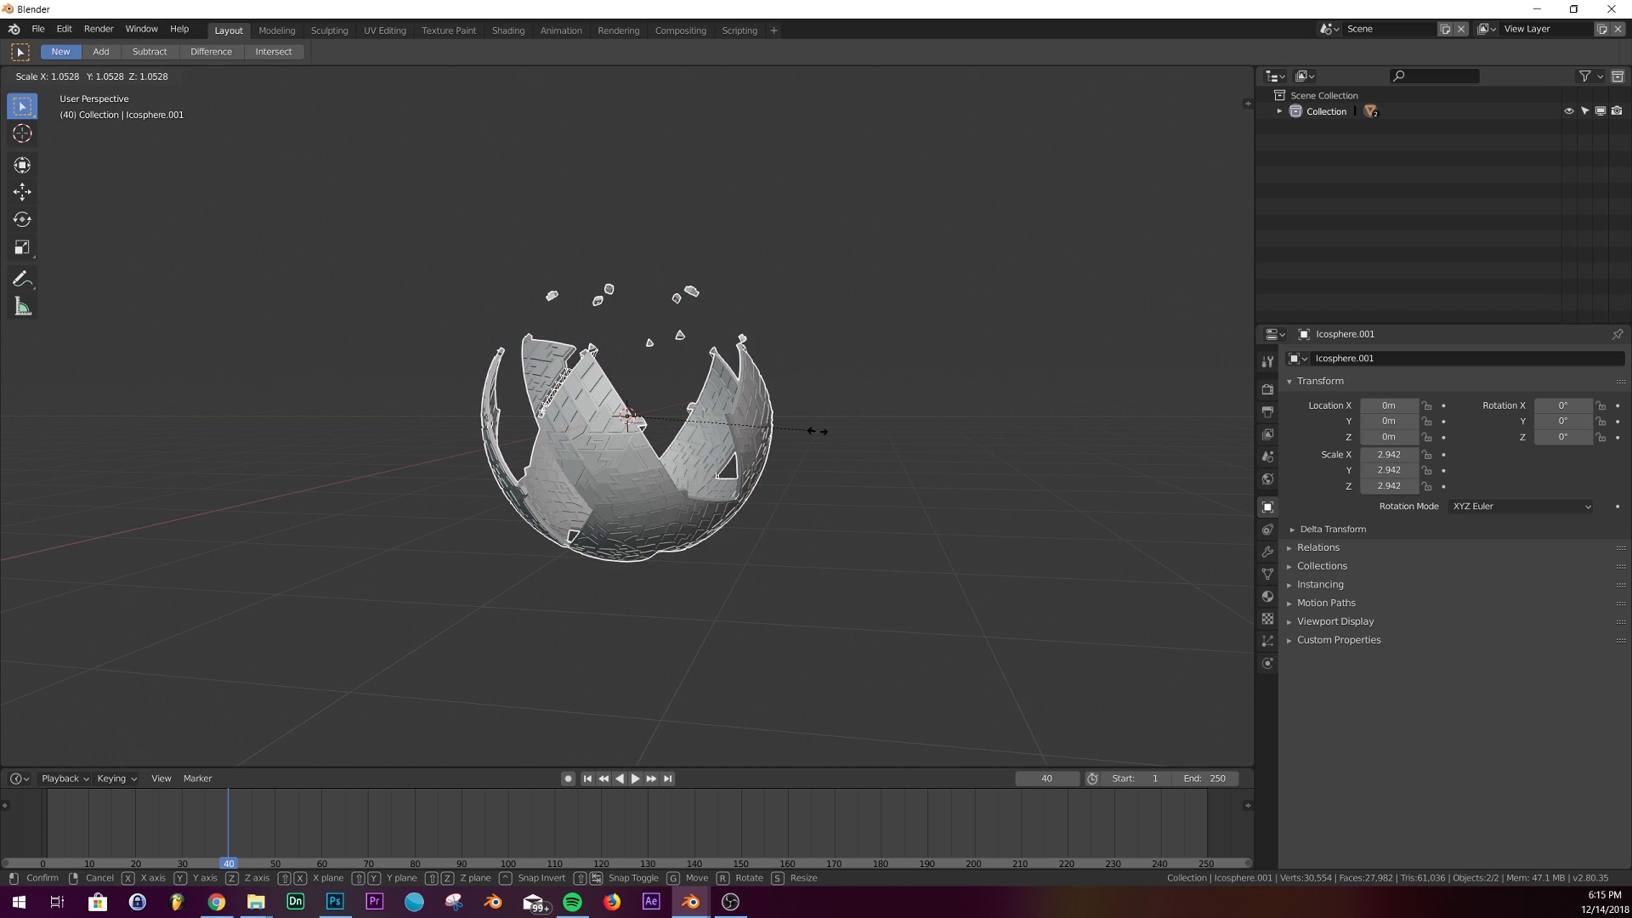
{"action": "right_click", "coordinate": [825, 432]}
Step: Select the original Icosphere and scale it up uniformly to 3.000 as a second shell around the copy
{"action": "left_click", "coordinate": [1280, 111]}
{"action": "left_click", "coordinate": [1344, 127]}
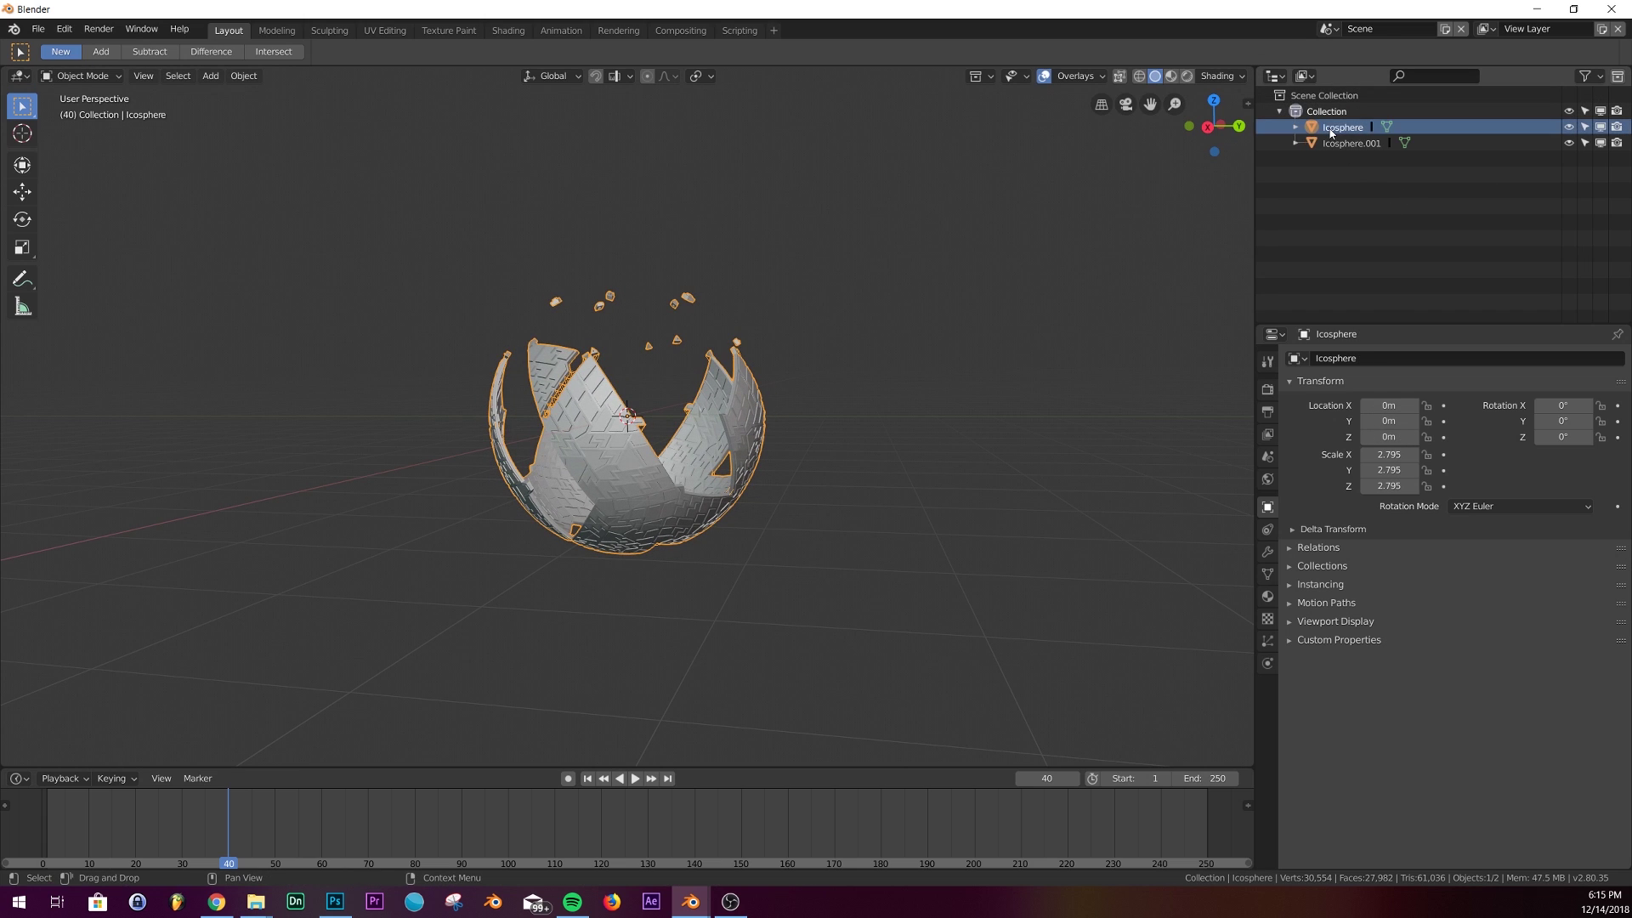
{"action": "key", "text": "s"}
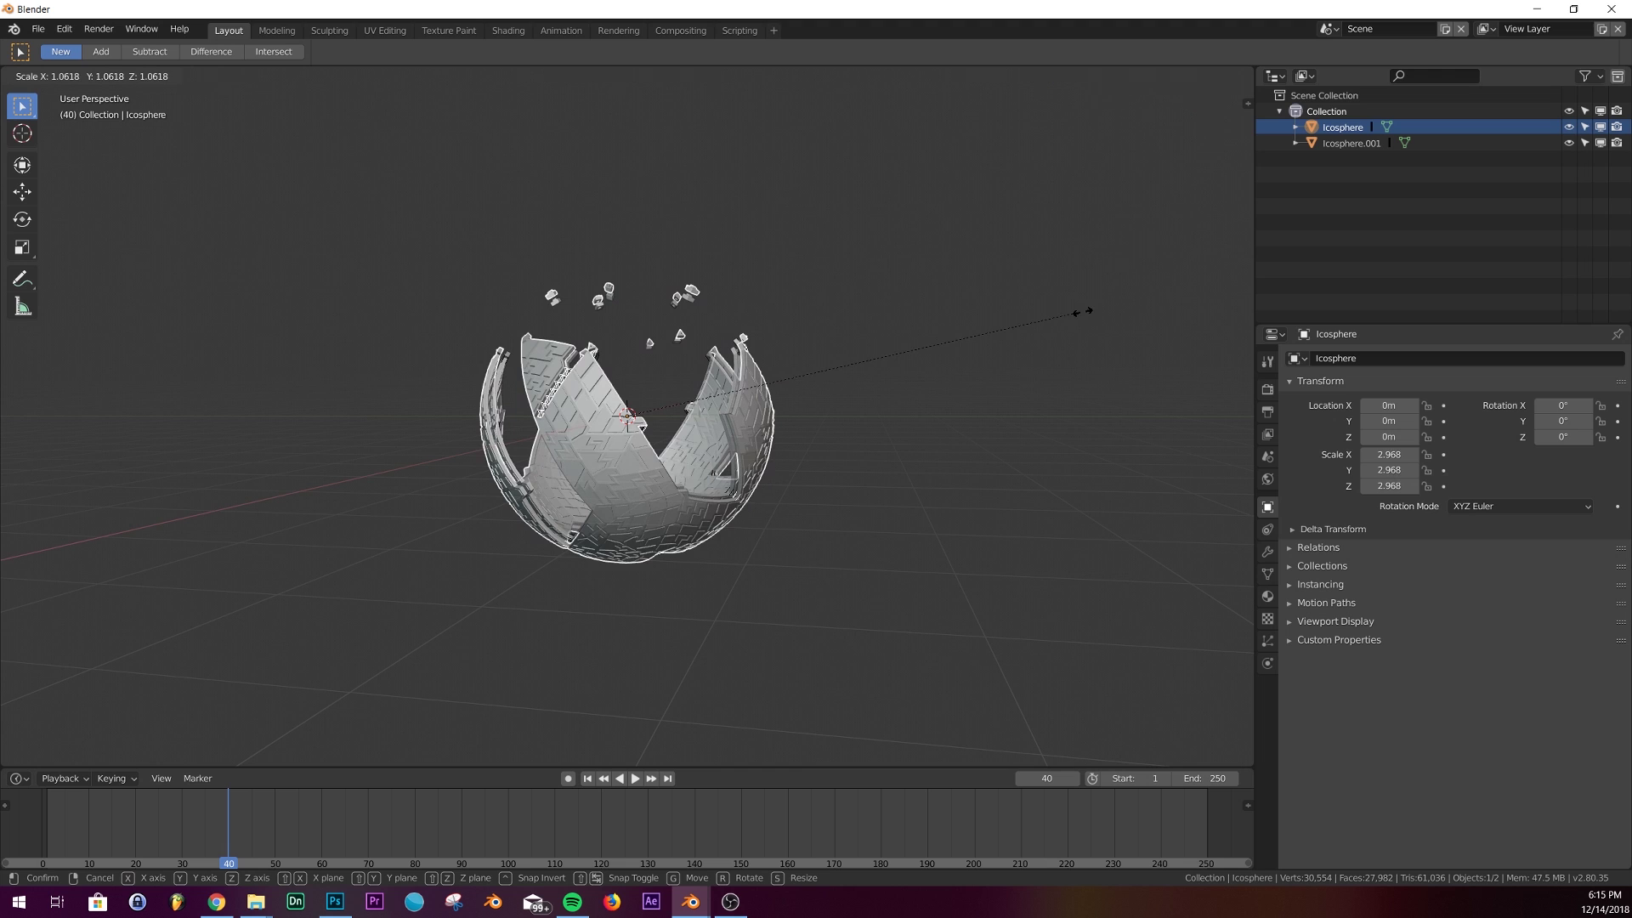
{"action": "left_click", "coordinate": [1034, 327]}
Step: Duplicate the enlarged Icosphere in place and scale the copy up by a factor of 1.060 as a third shell
{"action": "key", "text": "shift+d"}
{"action": "right_click", "coordinate": [1037, 323]}
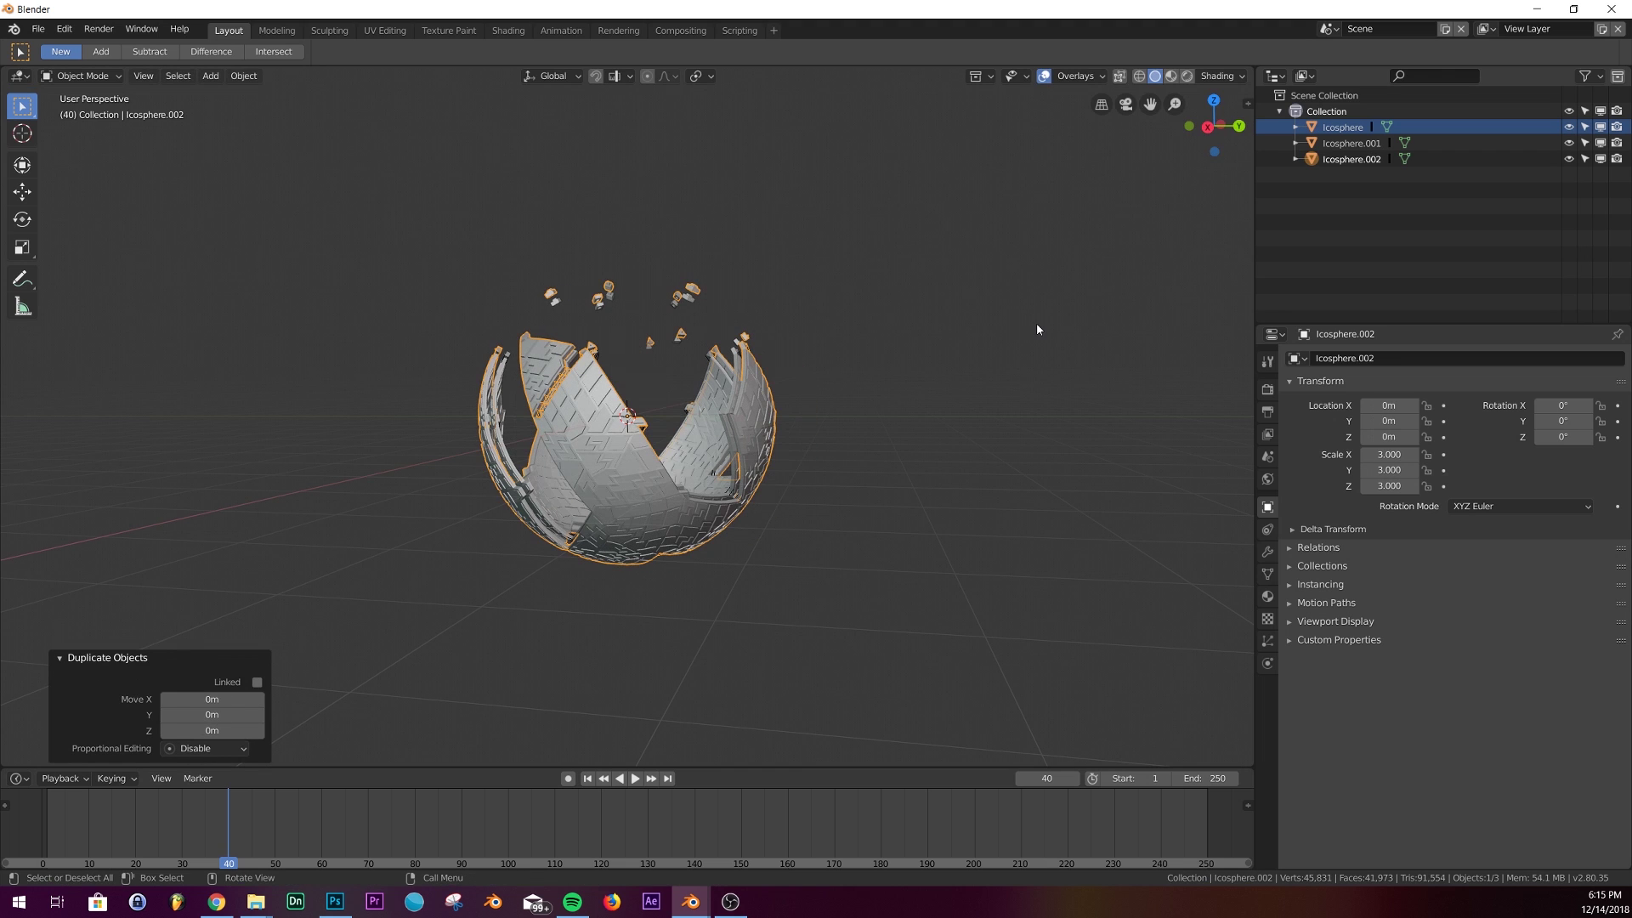
{"action": "key", "text": "s"}
{"action": "left_click", "coordinate": [1067, 332]}
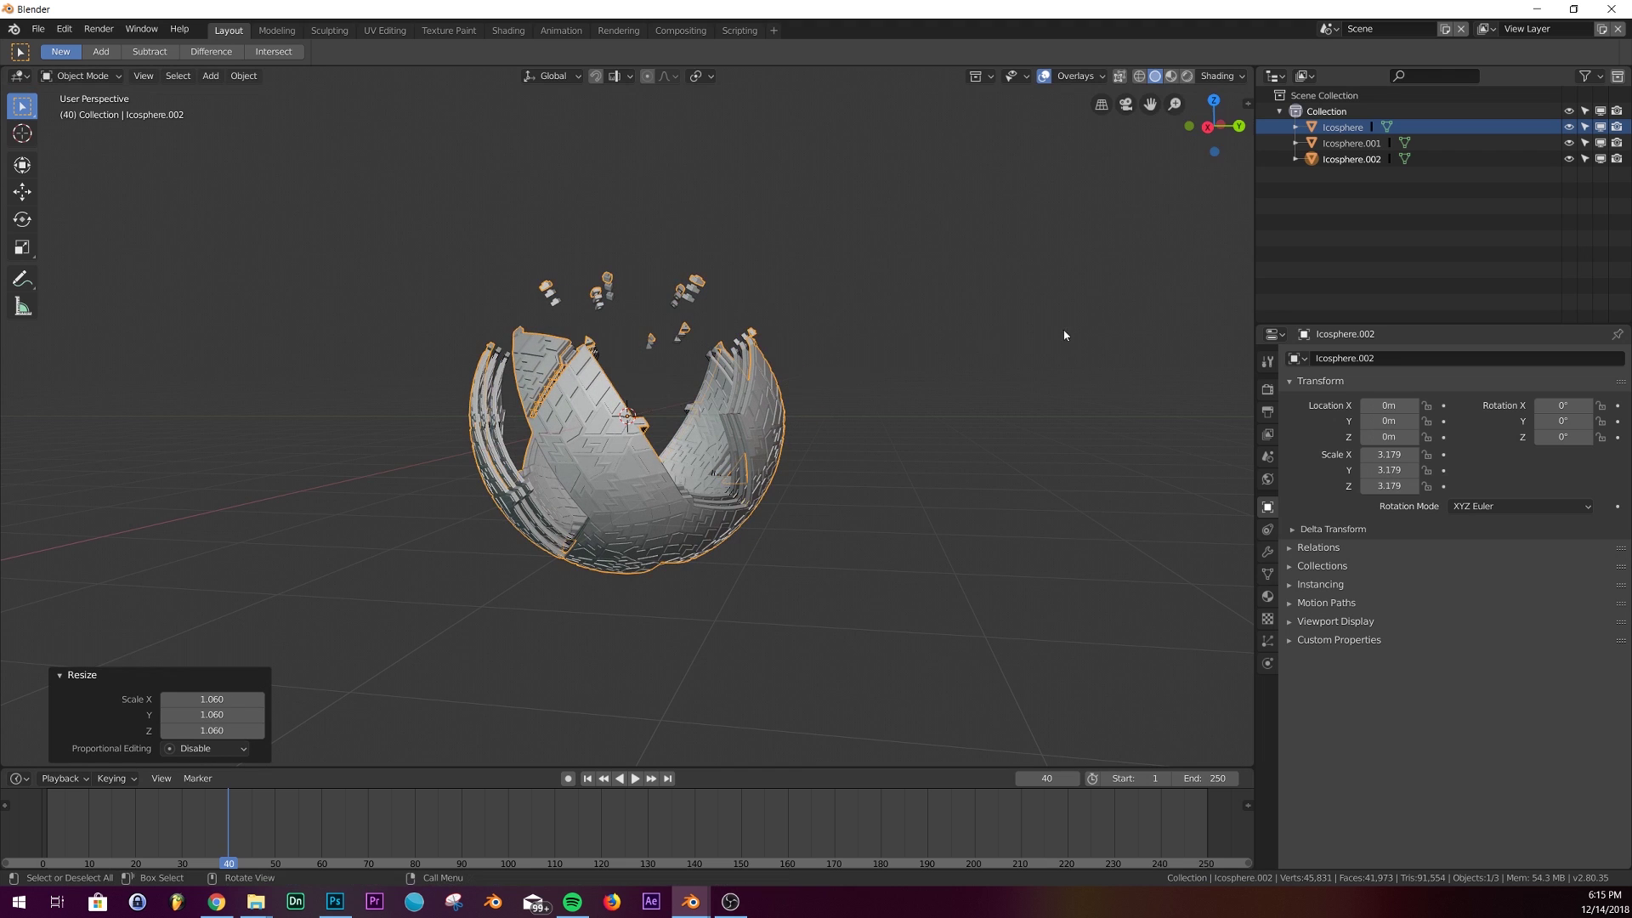
{"action": "middle_click_drag", "start_coordinate": [1064, 336], "coordinate": [705, 372]}
{"action": "scroll", "coordinate": [734, 371], "scroll_direction": "up", "scroll_amount": 4}
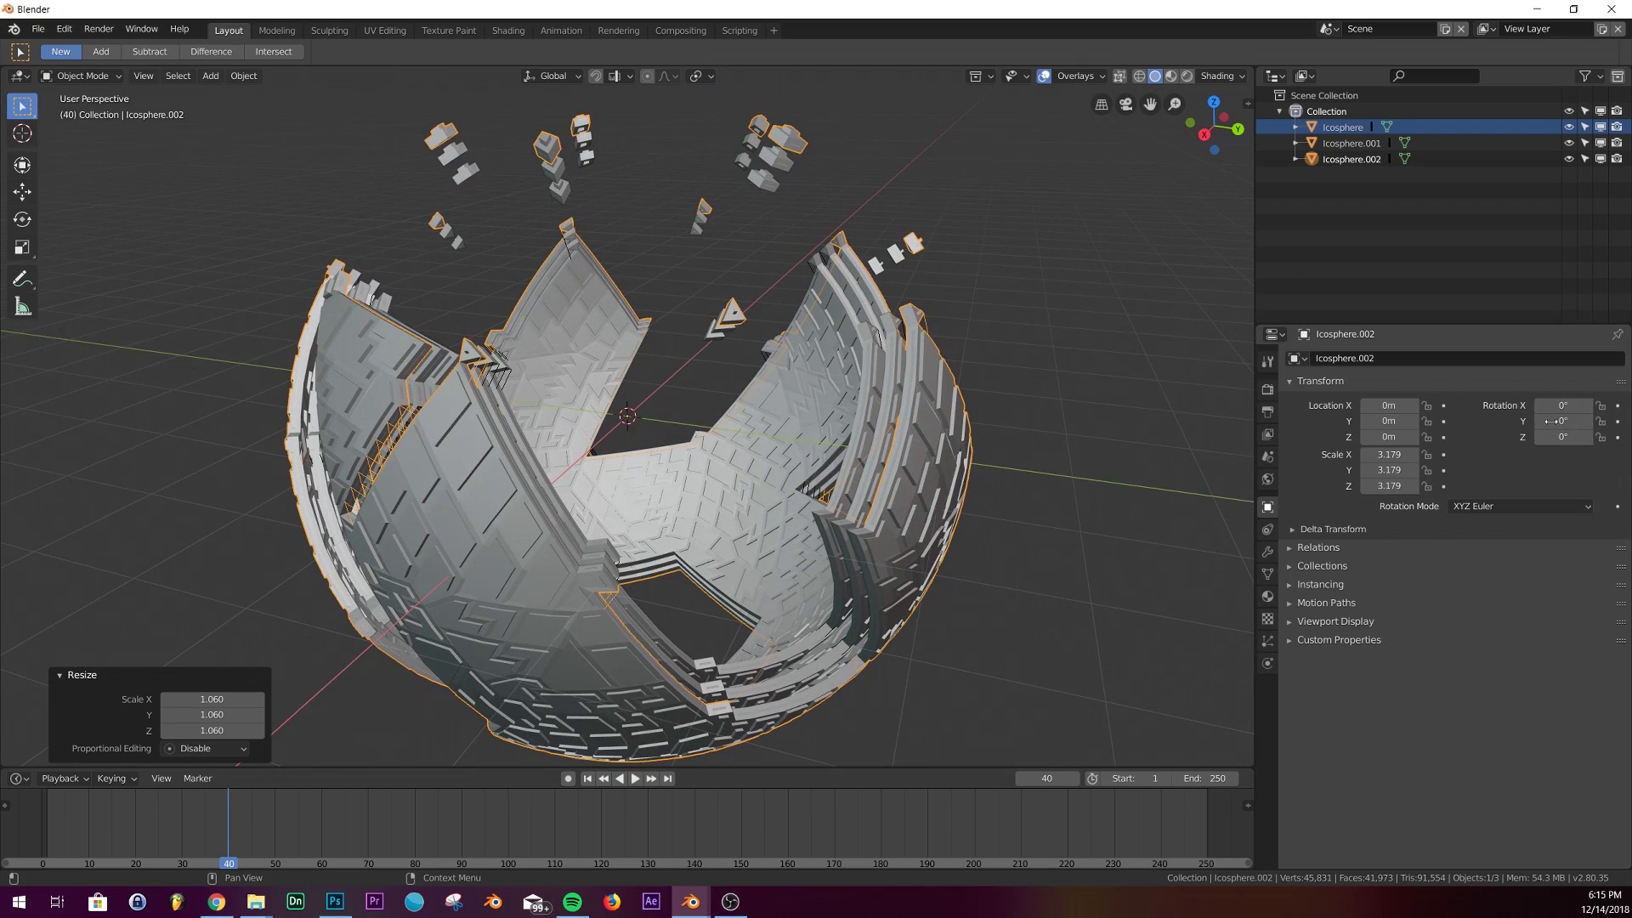
{"action": "mouse_move", "coordinate": [858, 412]}
{"action": "middle_mouse_down"}
{"action": "mouse_move", "coordinate": [916, 476]}
{"action": "mouse_move", "coordinate": [842, 398]}
{"action": "middle_mouse_up"}
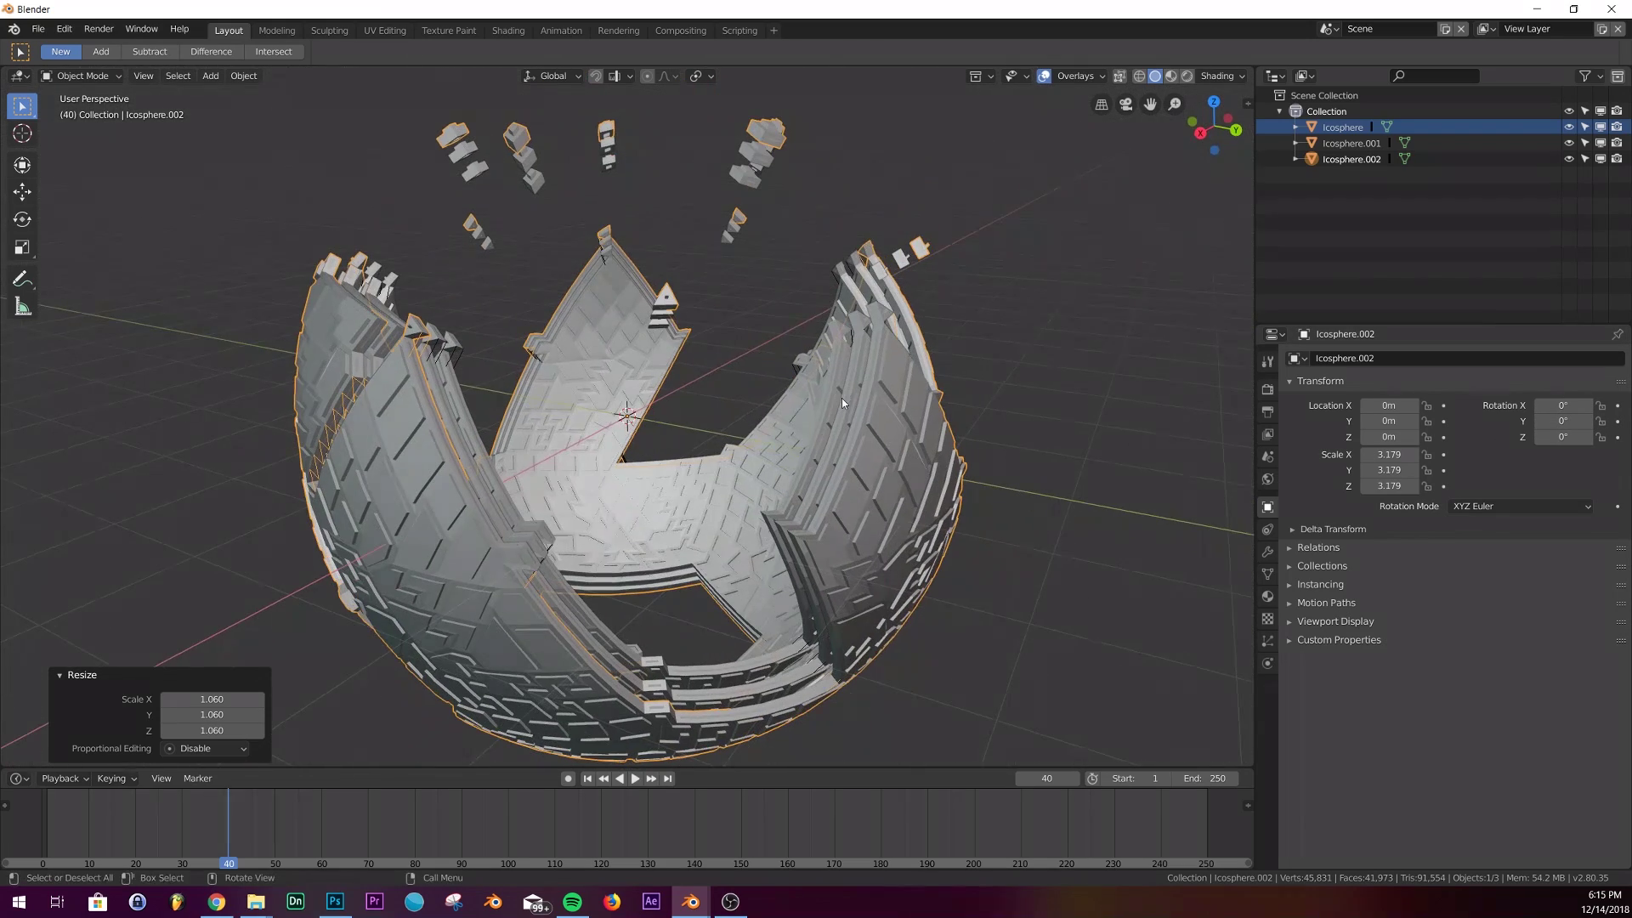
Step: Switch to the finished thing.blend window and play its animation to examine how the sphere's shells rotate
{"action": "mouse_move", "coordinate": [690, 901]}
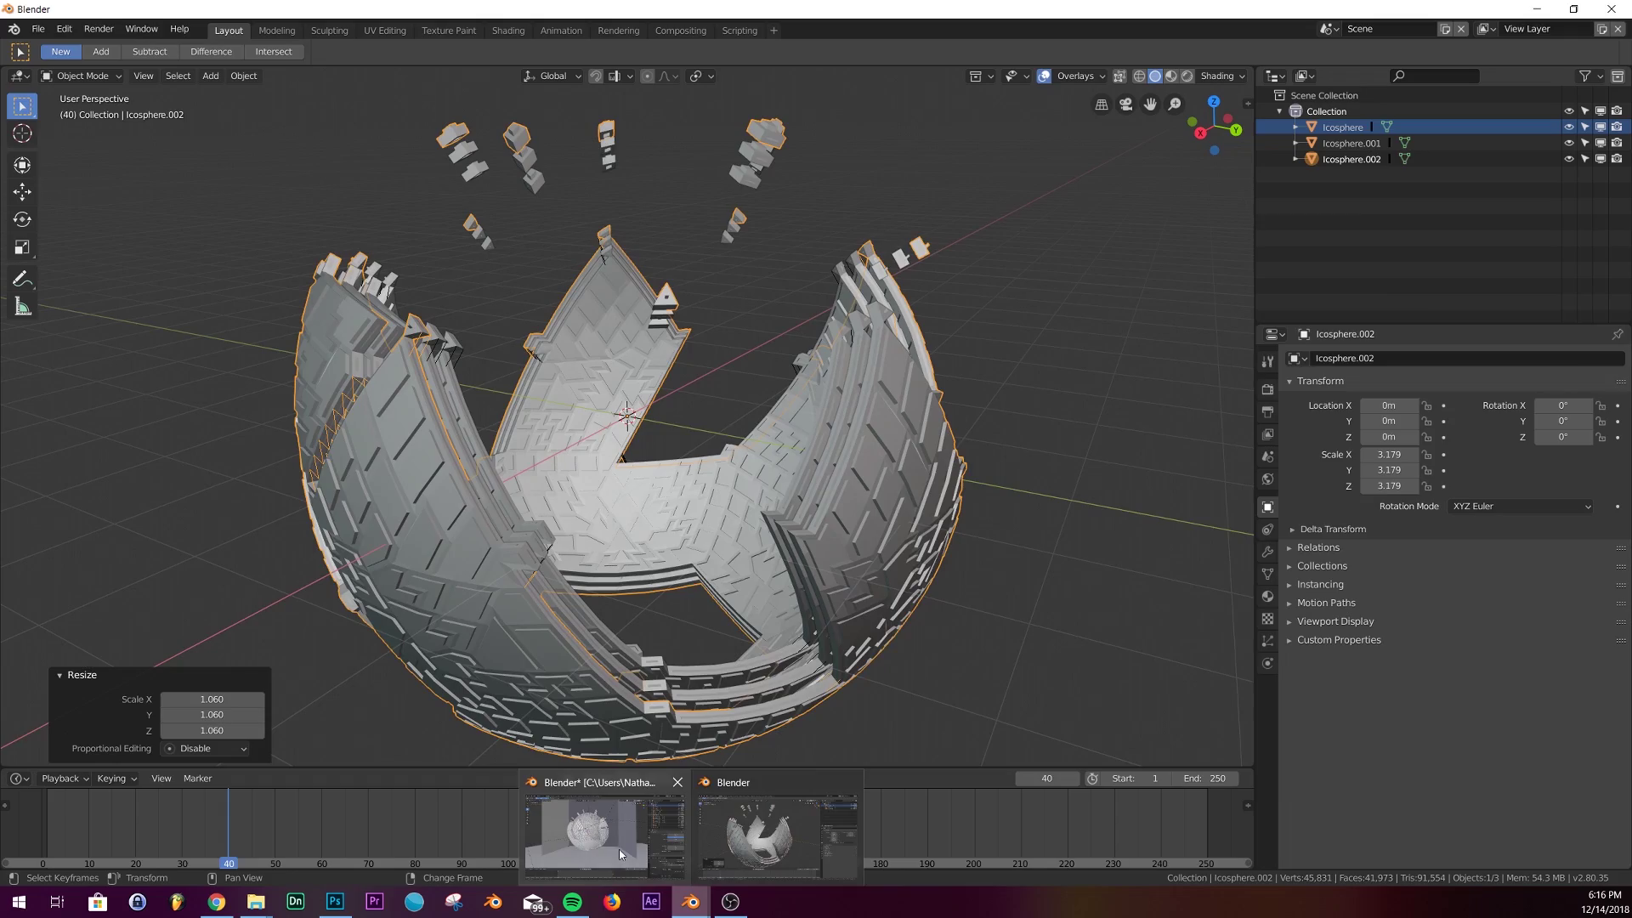
{"action": "left_click", "coordinate": [627, 834]}
{"action": "left_click", "coordinate": [635, 779]}
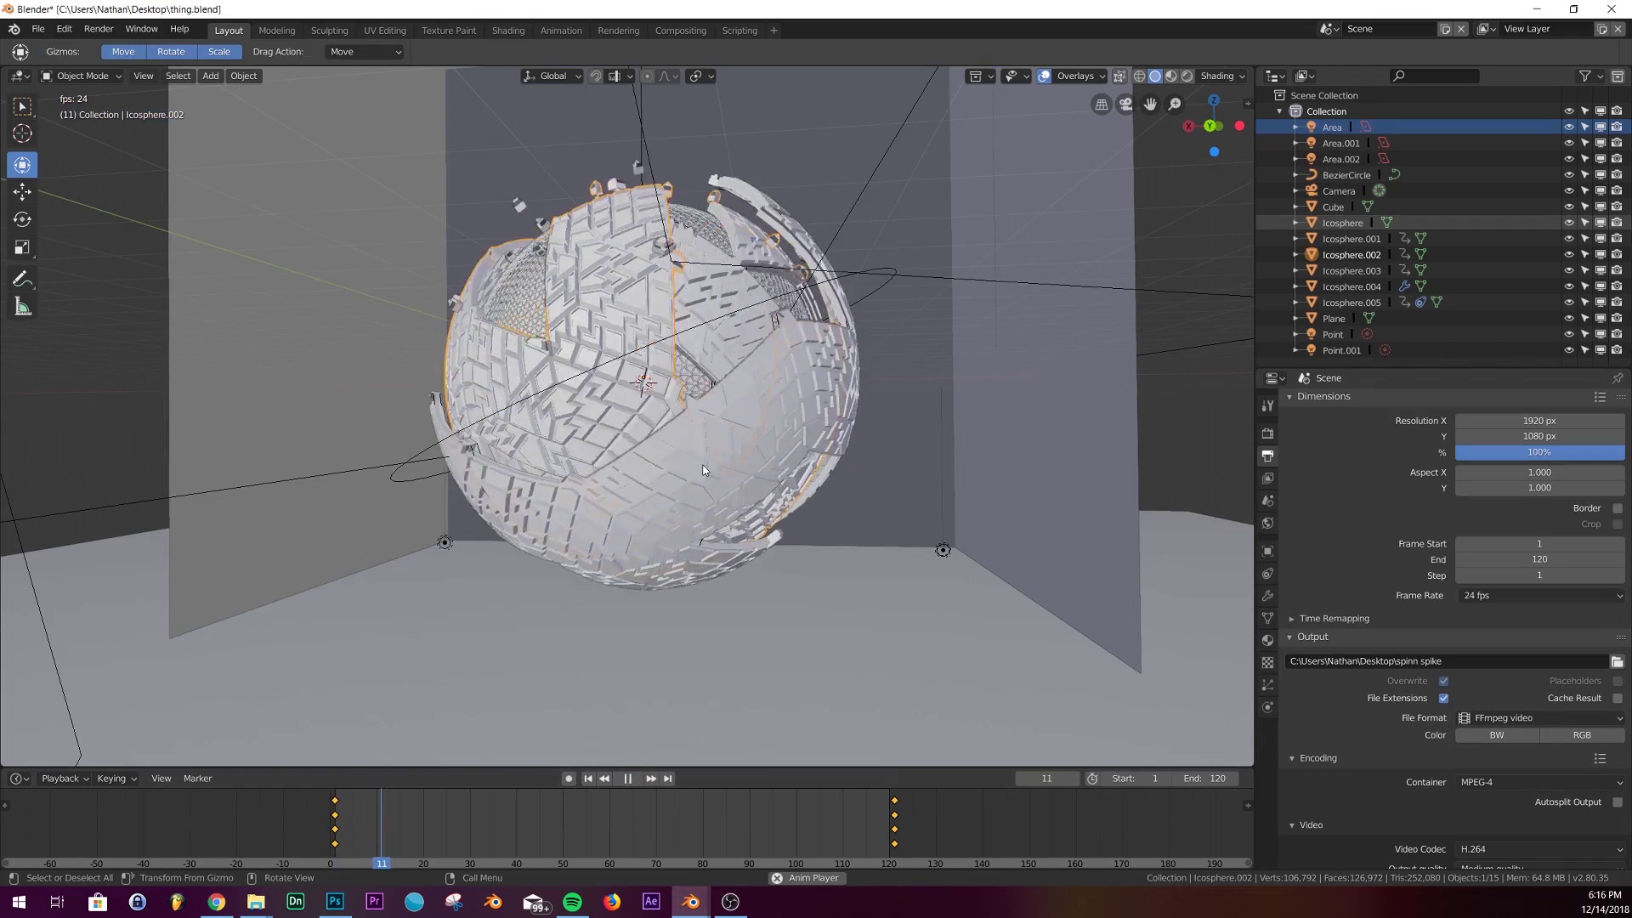
{"action": "middle_click_drag", "start_coordinate": [694, 459], "coordinate": [715, 465]}
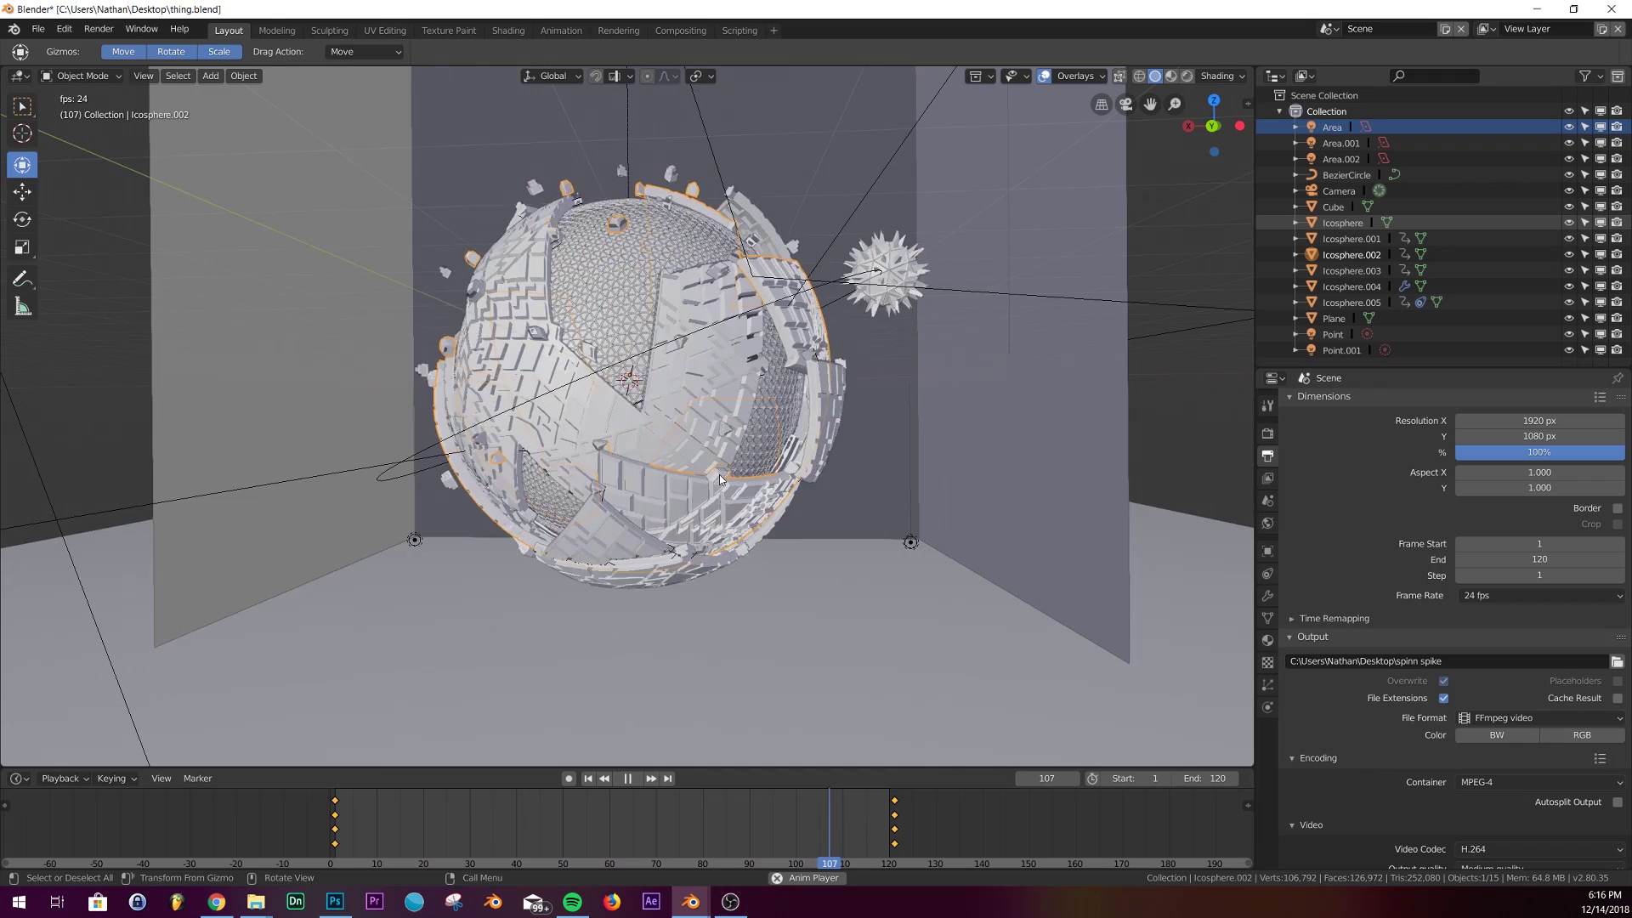
Step: Stop the animation, return to frame 1, and examine the finished sphere scene in Rendered shading before restoring Solid shading
{"action": "left_click", "coordinate": [629, 780]}
{"action": "left_click", "coordinate": [588, 778]}
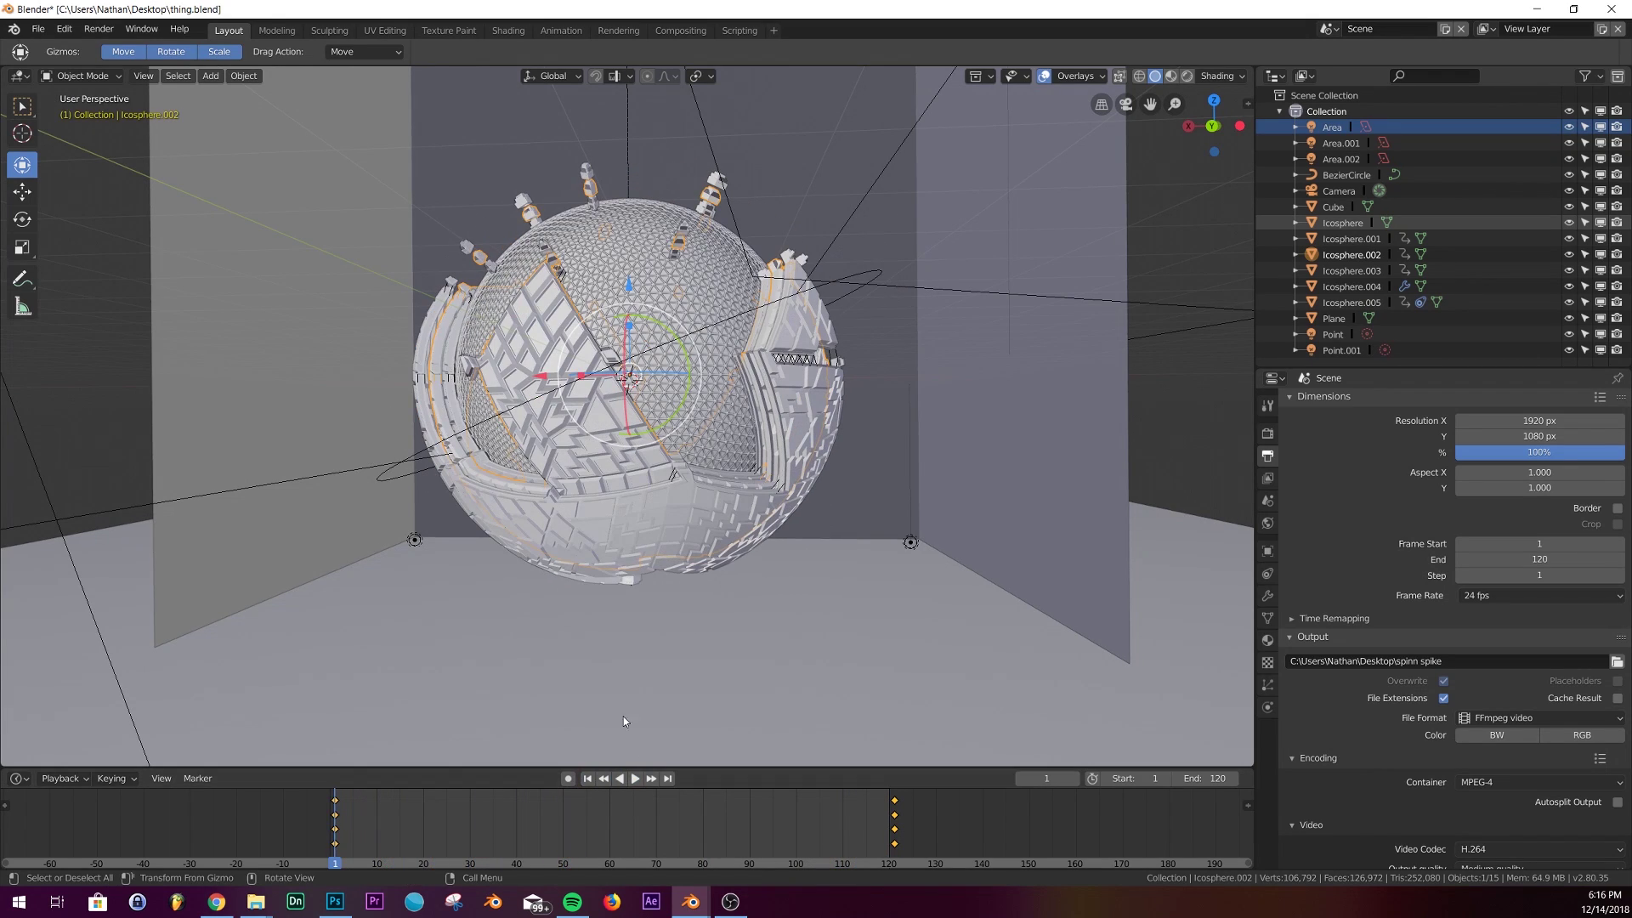
{"action": "key", "text": "z"}
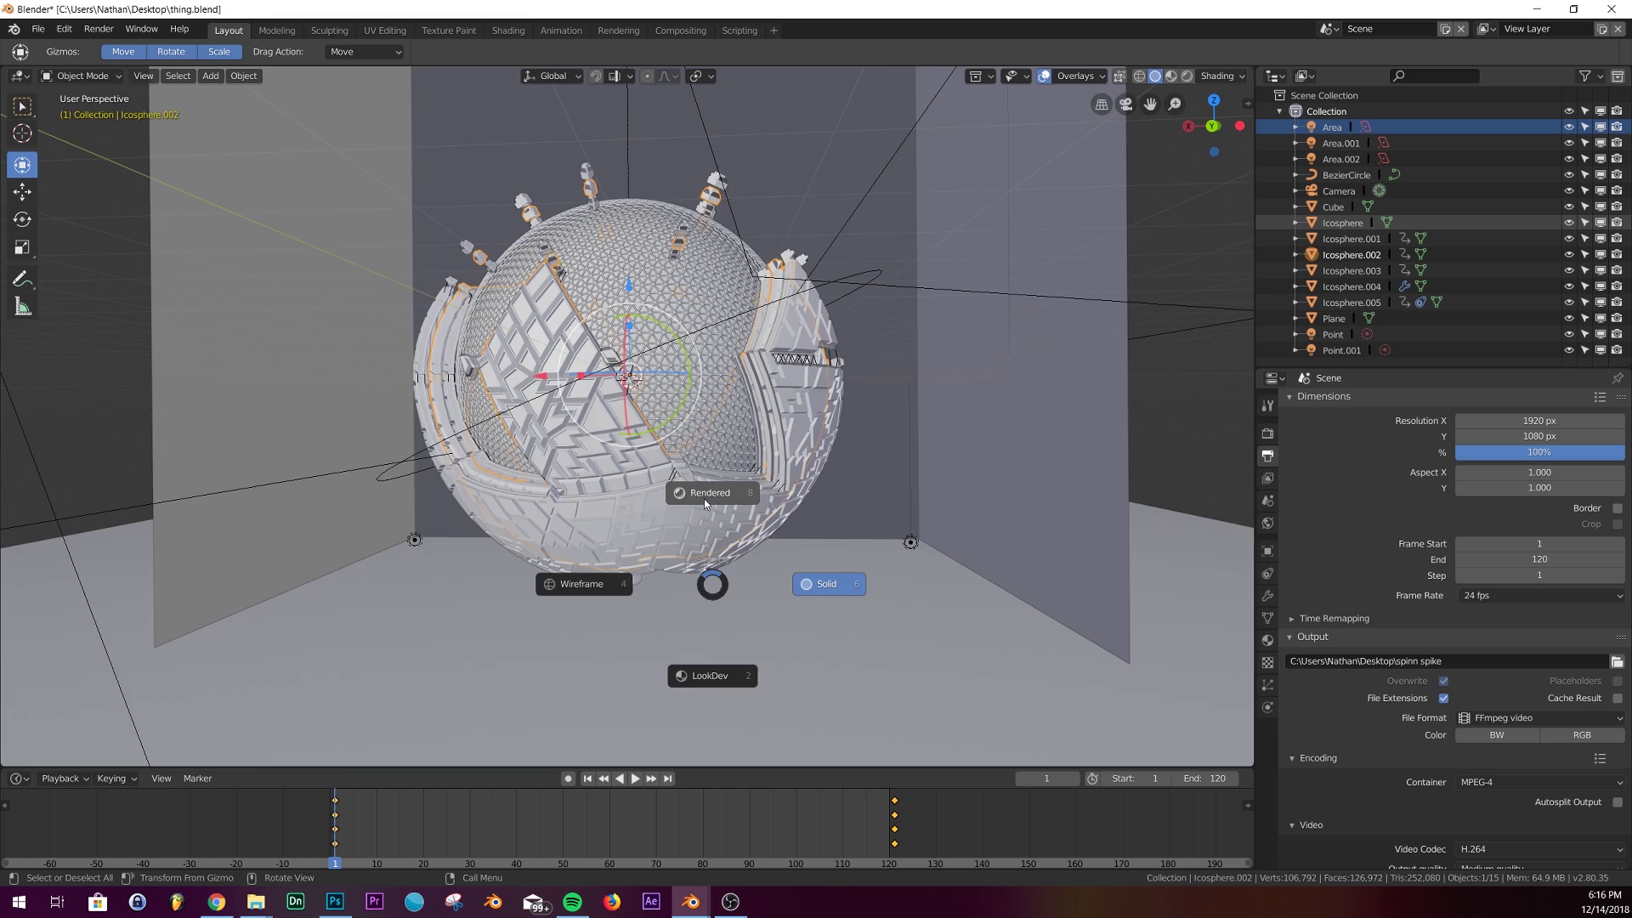
{"action": "left_click", "coordinate": [704, 498]}
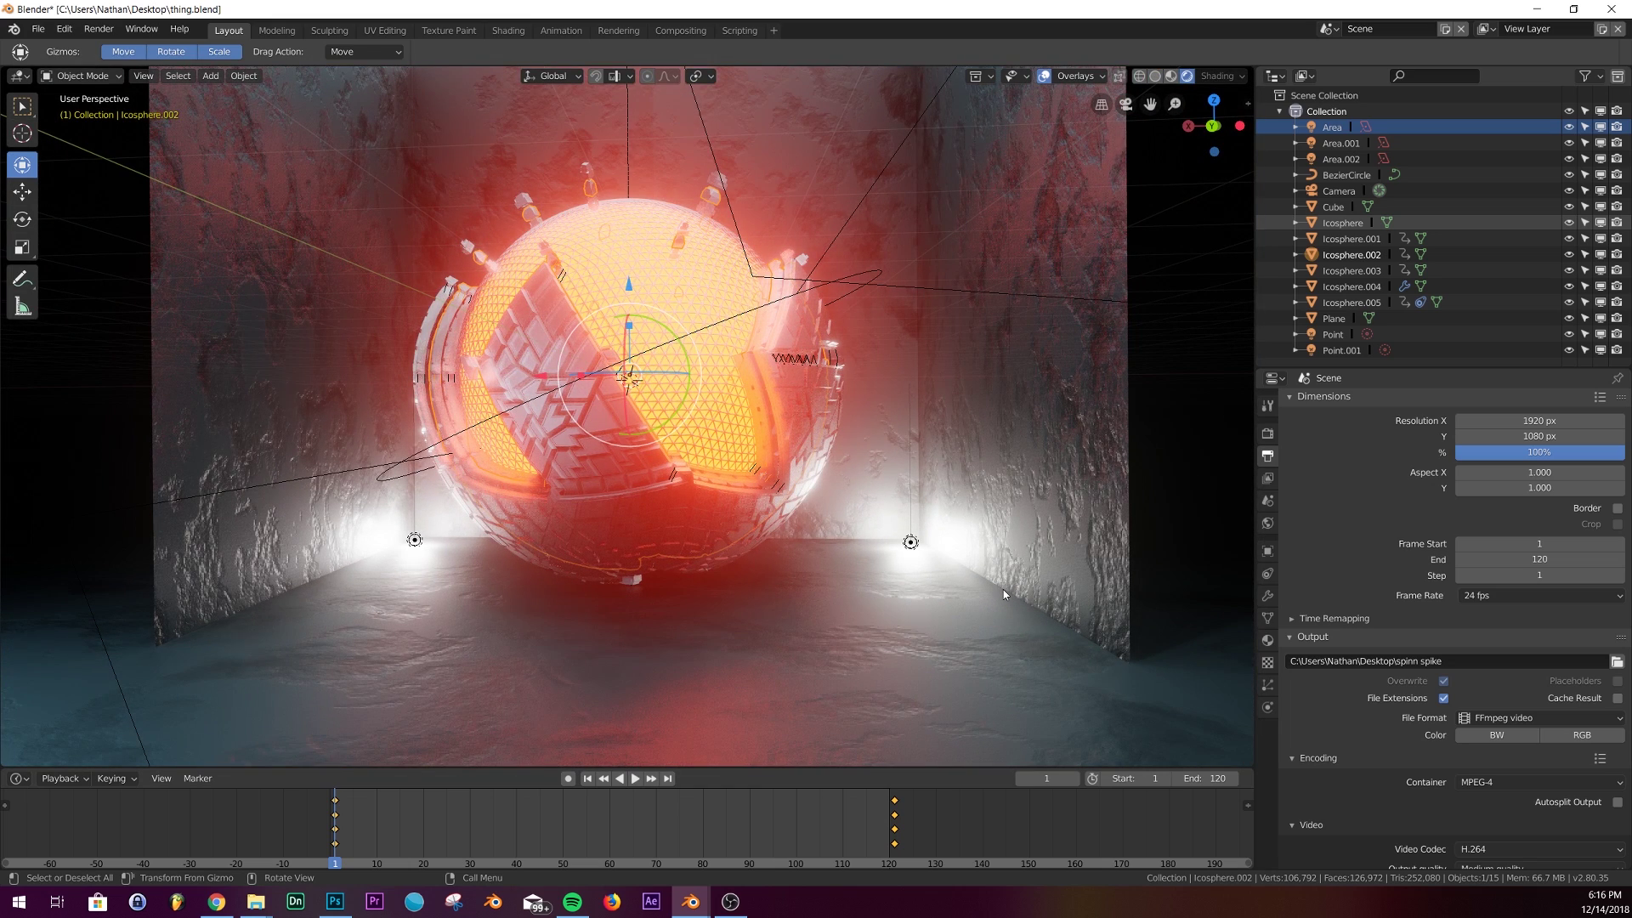
{"action": "middle_click_drag", "start_coordinate": [1013, 583], "coordinate": [966, 618]}
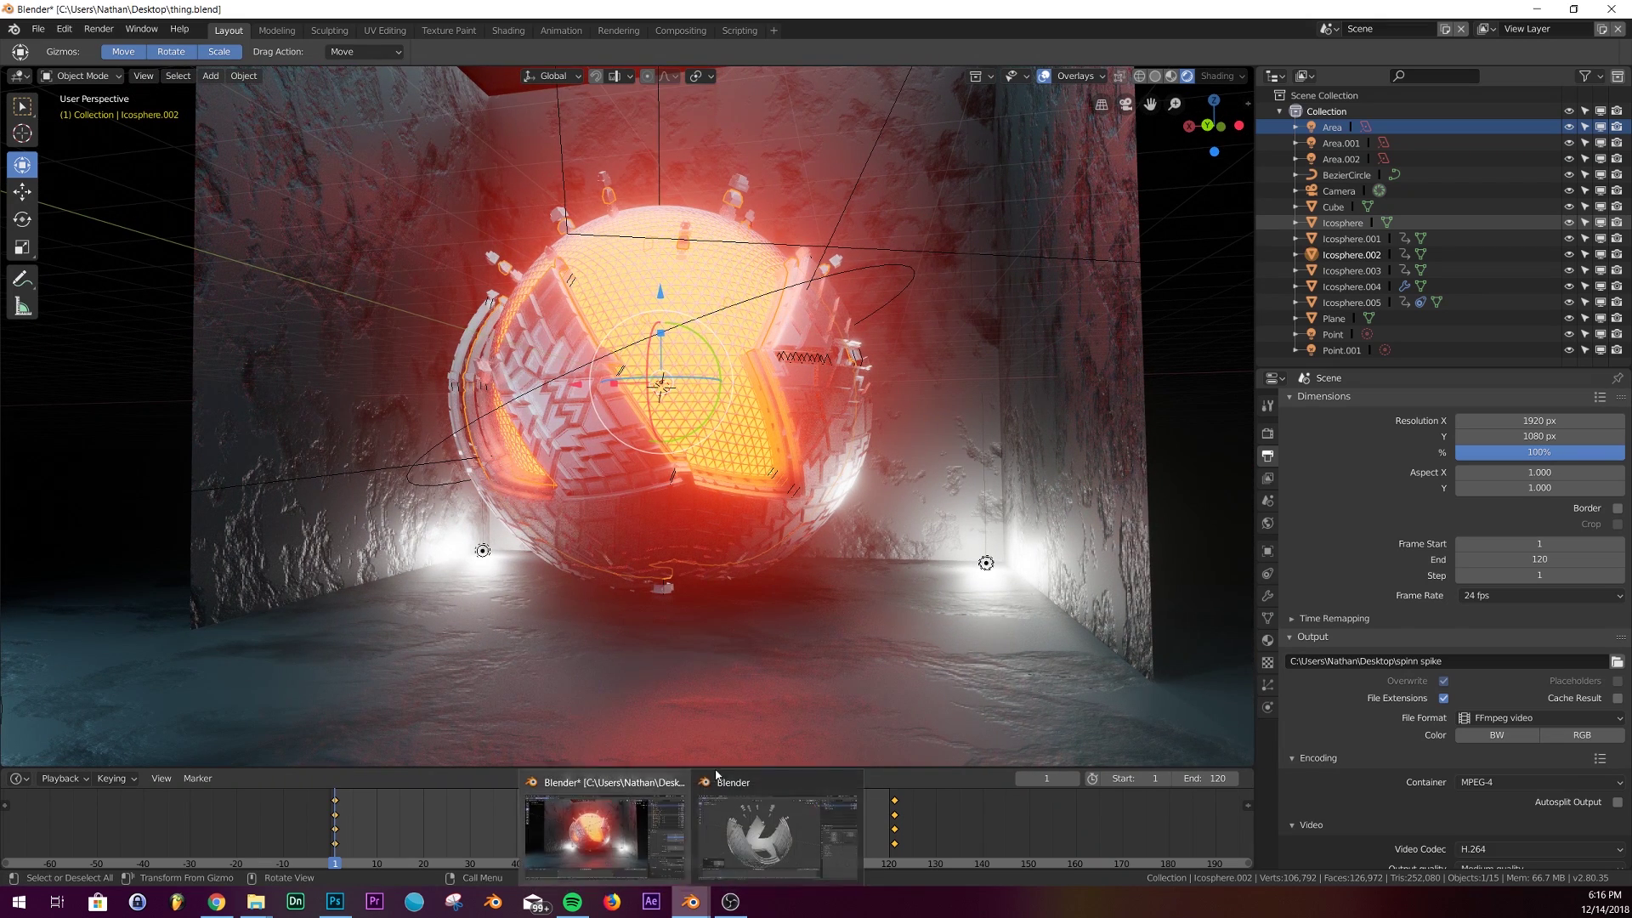
{"action": "key", "text": "z"}
{"action": "left_click", "coordinate": [823, 487]}
Step: Switch back to the untitled Blender window with the ico sphere shells and start a new General file
{"action": "mouse_move", "coordinate": [693, 910]}
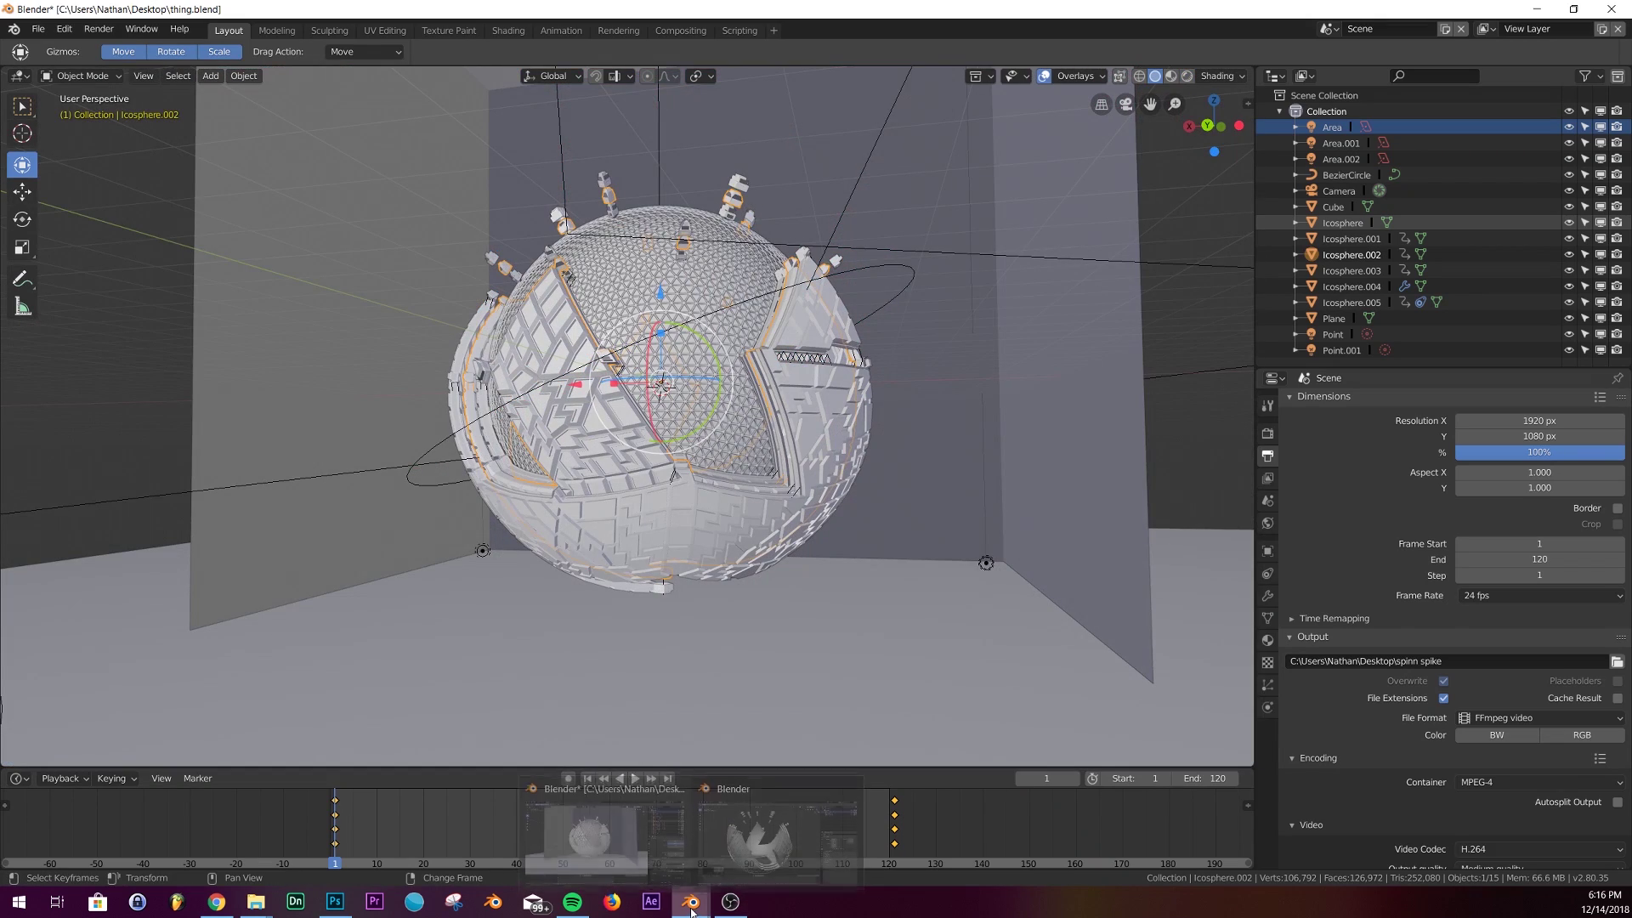
{"action": "left_click", "coordinate": [738, 790]}
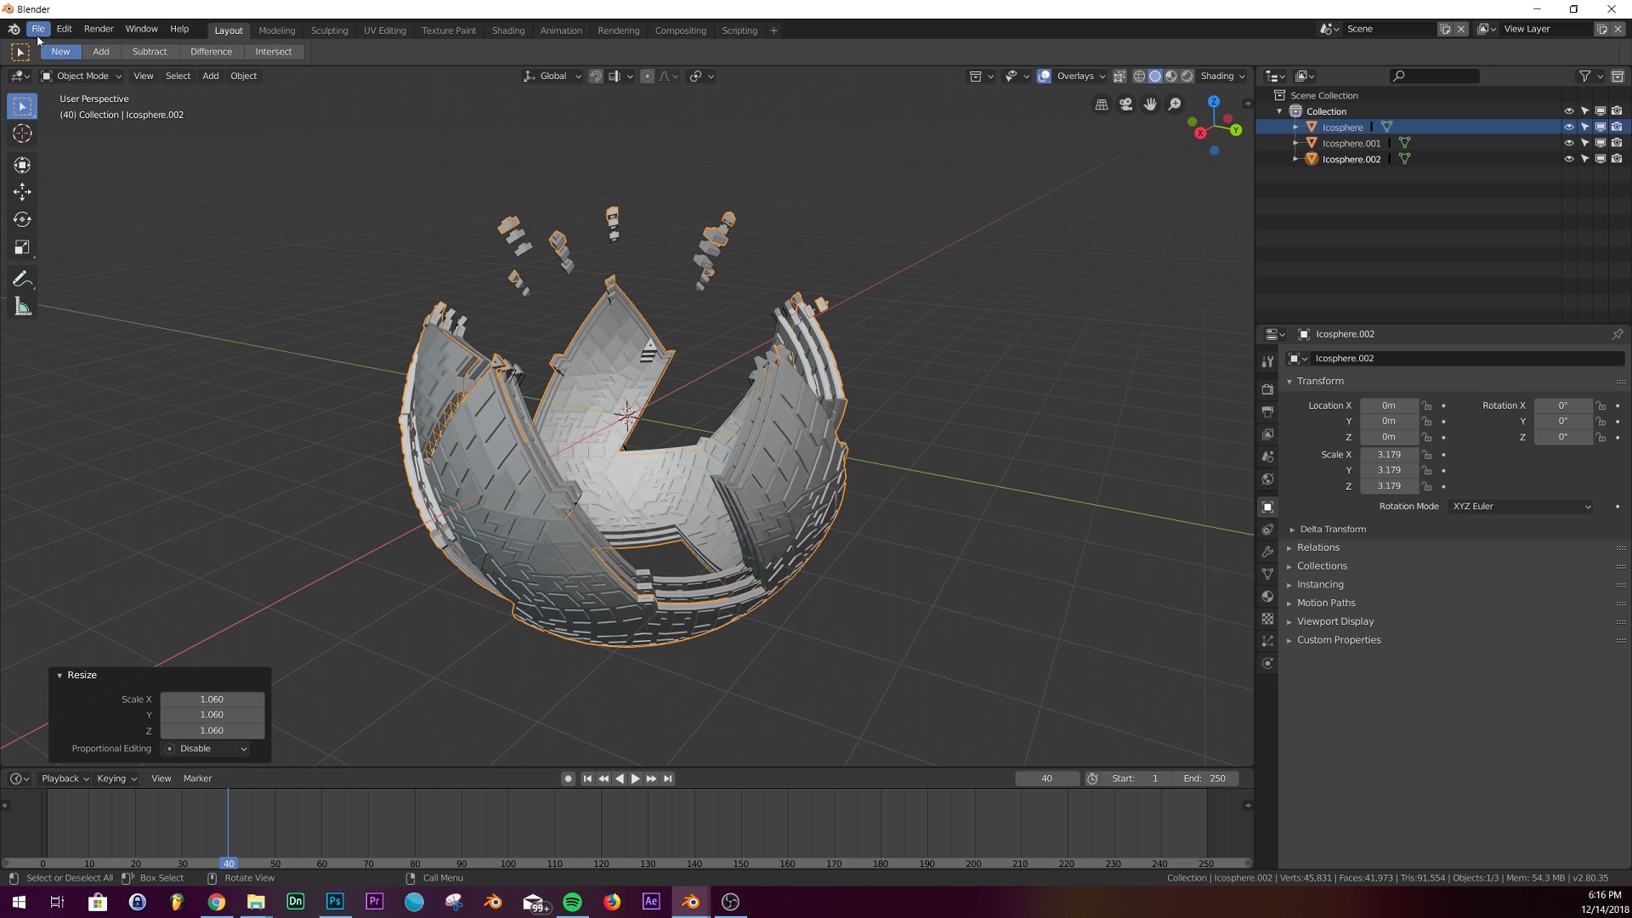
{"action": "left_click", "coordinate": [38, 29]}
{"action": "mouse_move", "coordinate": [68, 45]}
{"action": "left_click", "coordinate": [255, 59]}
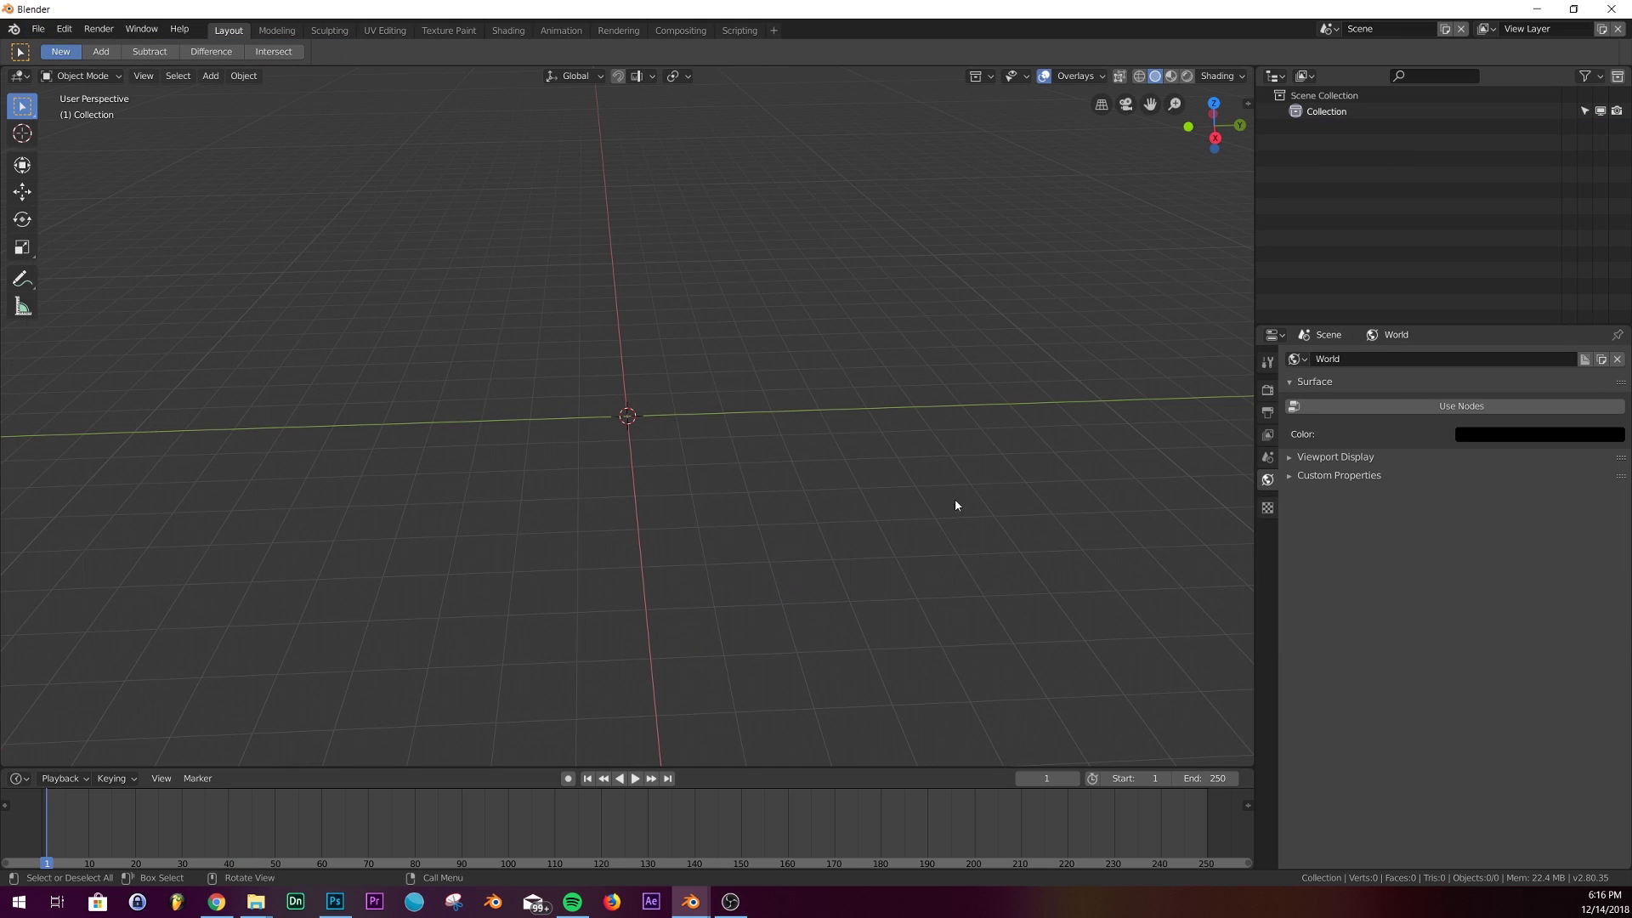
Step: Add a plane at the origin and scale it up by a factor of 10
{"action": "key", "text": "shift+a"}
{"action": "left_click", "coordinate": [994, 426]}
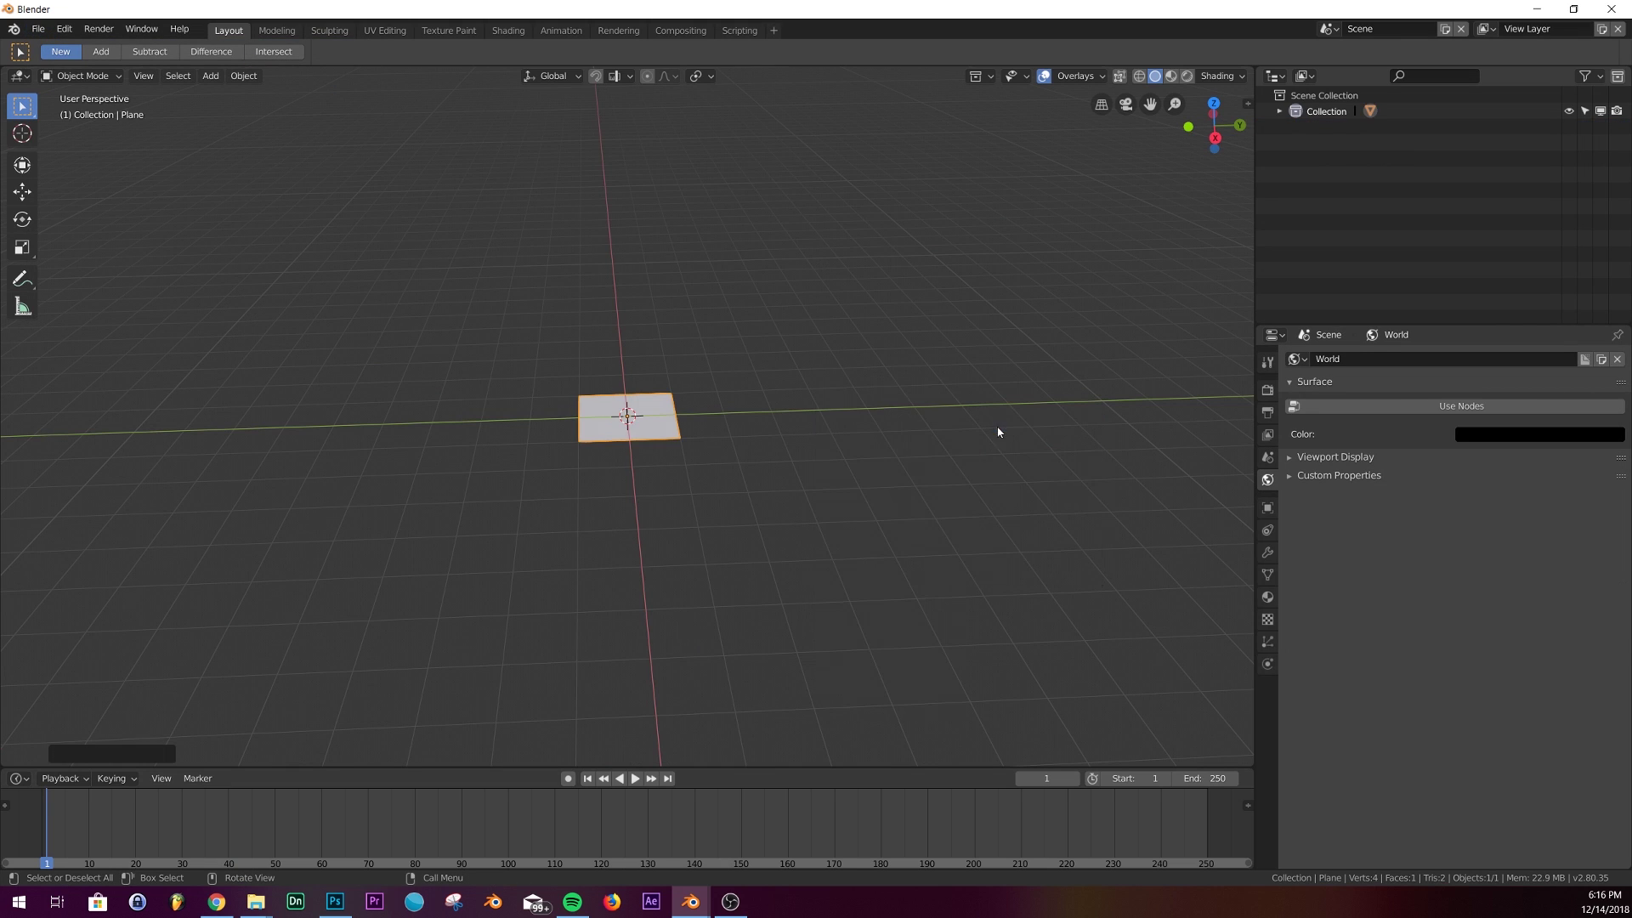
{"action": "type", "text": "s10"}
{"action": "key", "text": "Return"}
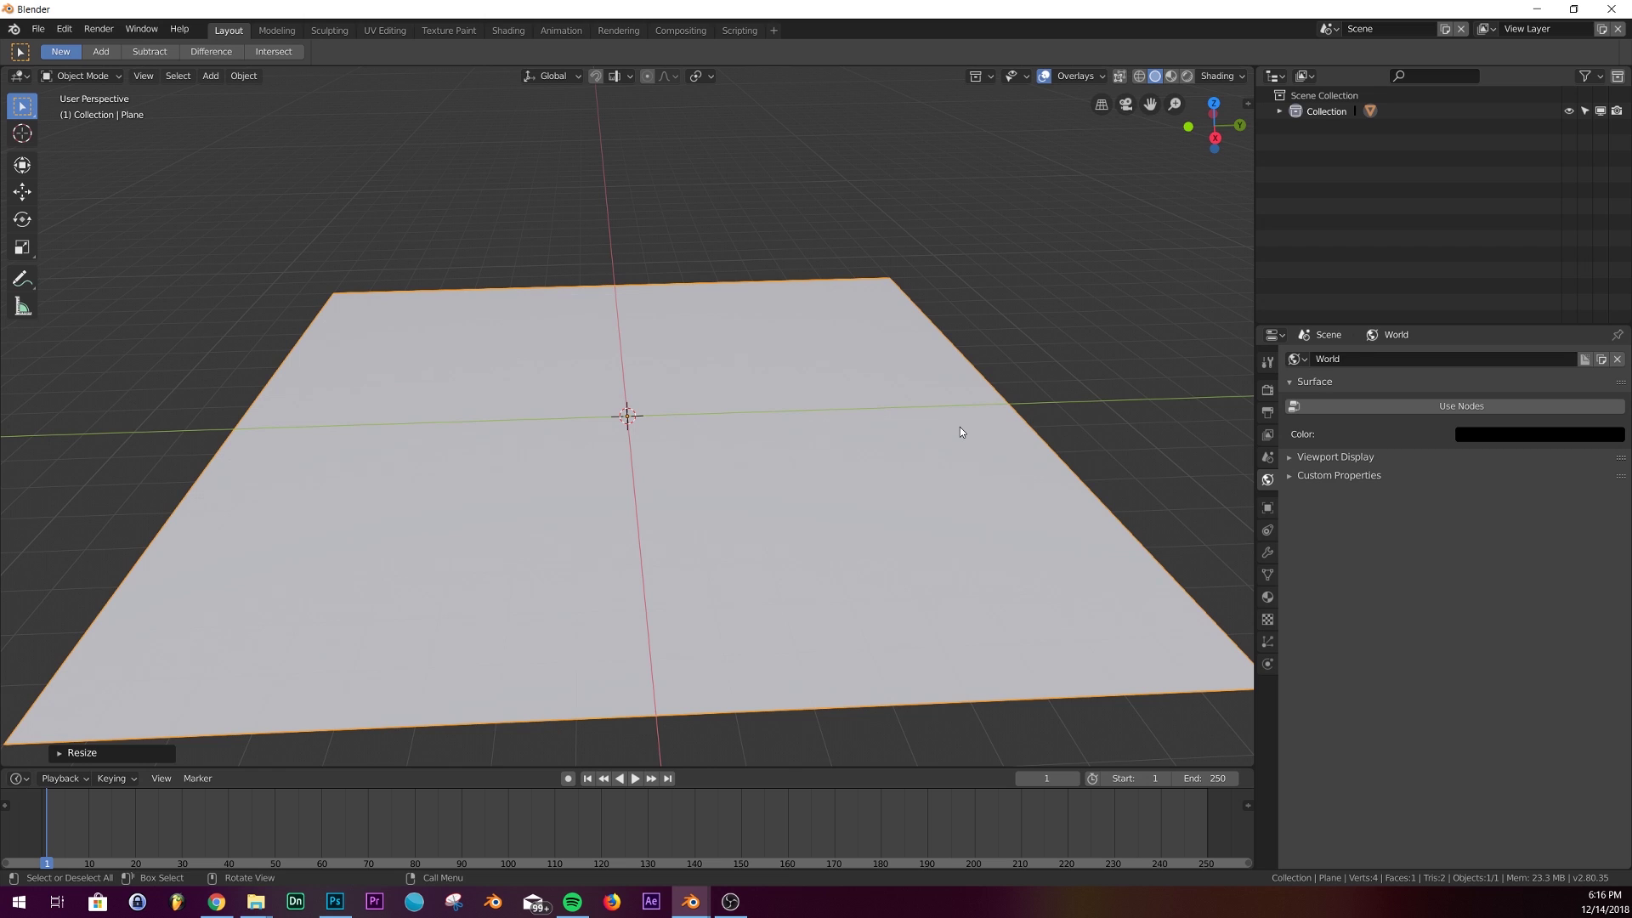
Step: Open the Shading workspace and create a new material on the plane
{"action": "left_click", "coordinate": [511, 32]}
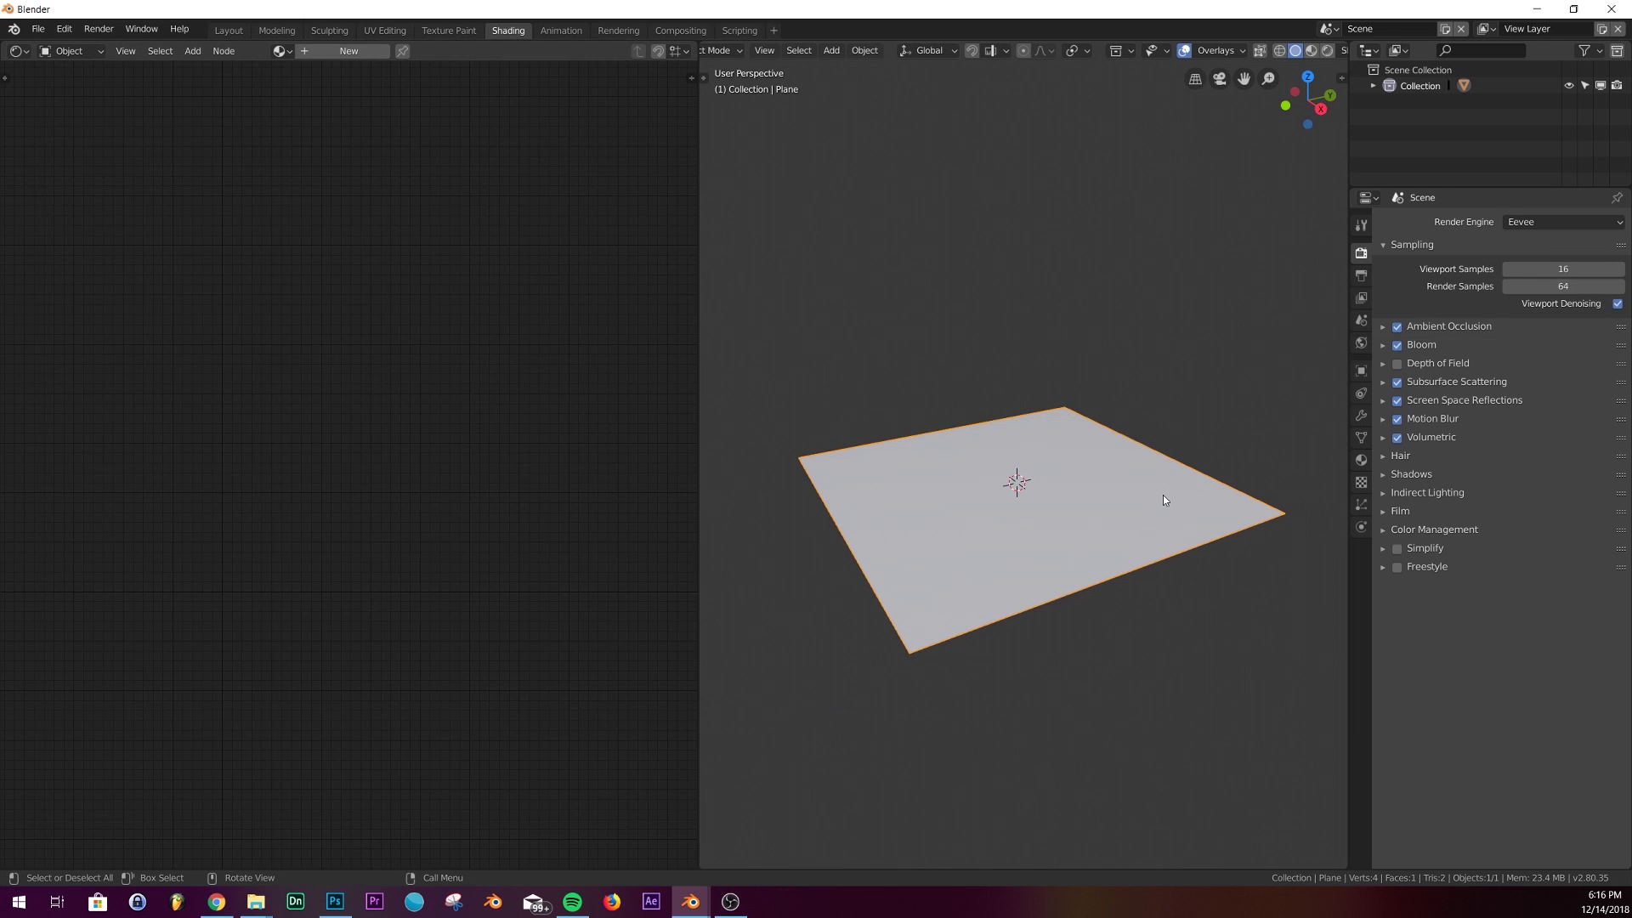
{"action": "left_click", "coordinate": [343, 53]}
{"action": "middle_click_drag", "start_coordinate": [514, 572], "coordinate": [699, 508]}
{"action": "scroll", "coordinate": [609, 528], "scroll_direction": "up", "scroll_amount": 5}
{"action": "middle_click_drag", "start_coordinate": [325, 534], "coordinate": [248, 512]}
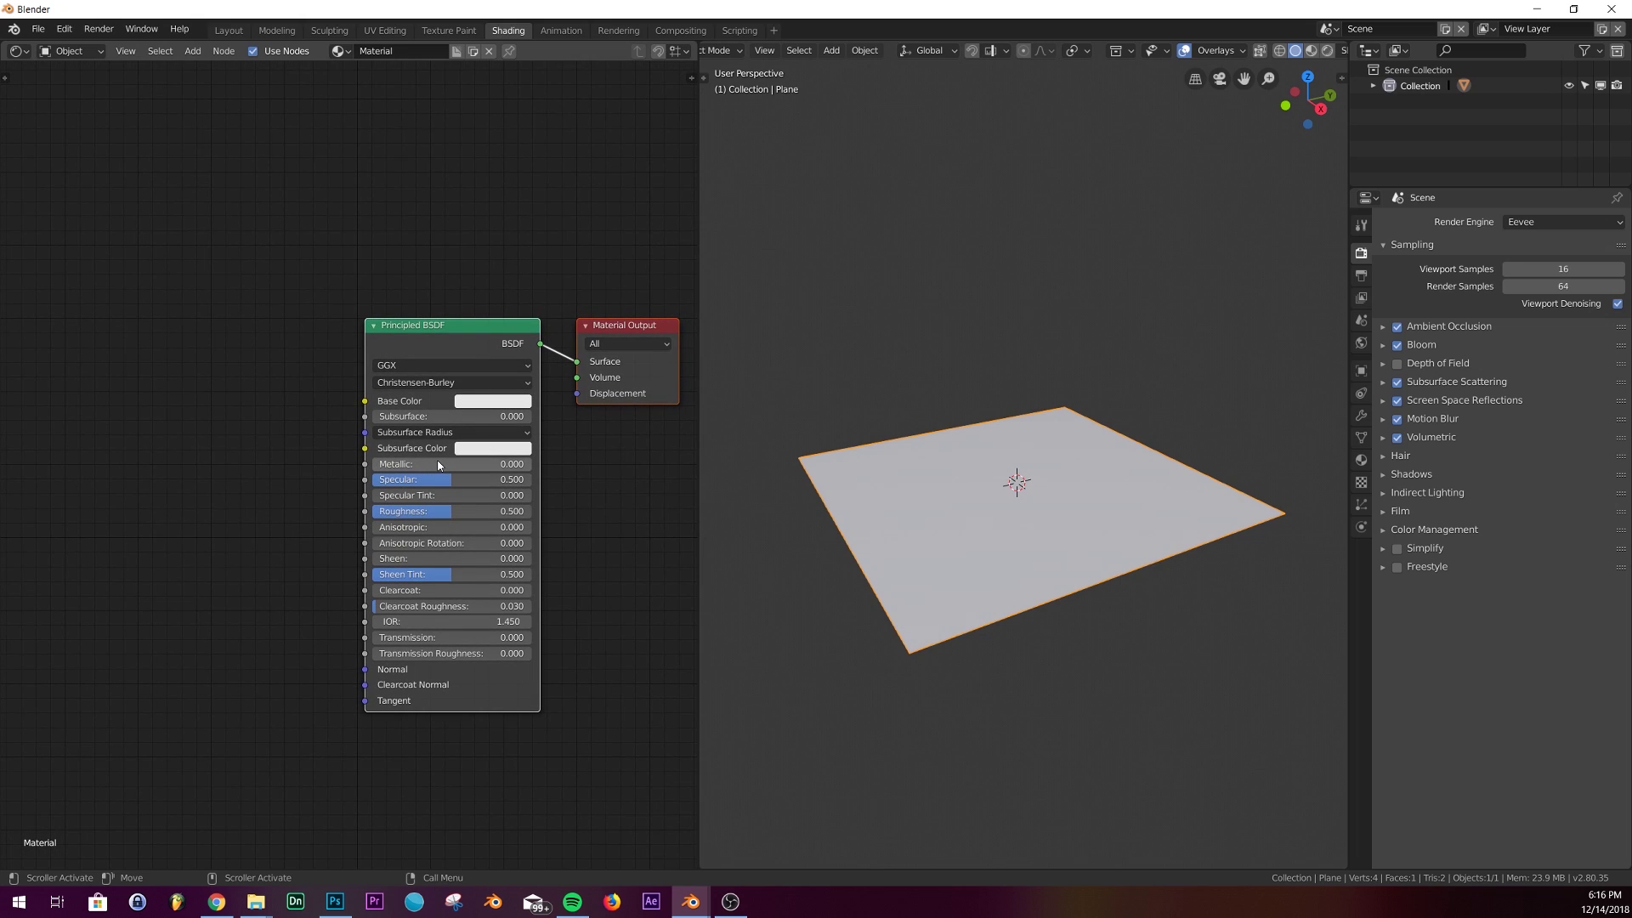
{"action": "middle_click_drag", "start_coordinate": [281, 583], "coordinate": [315, 562]}
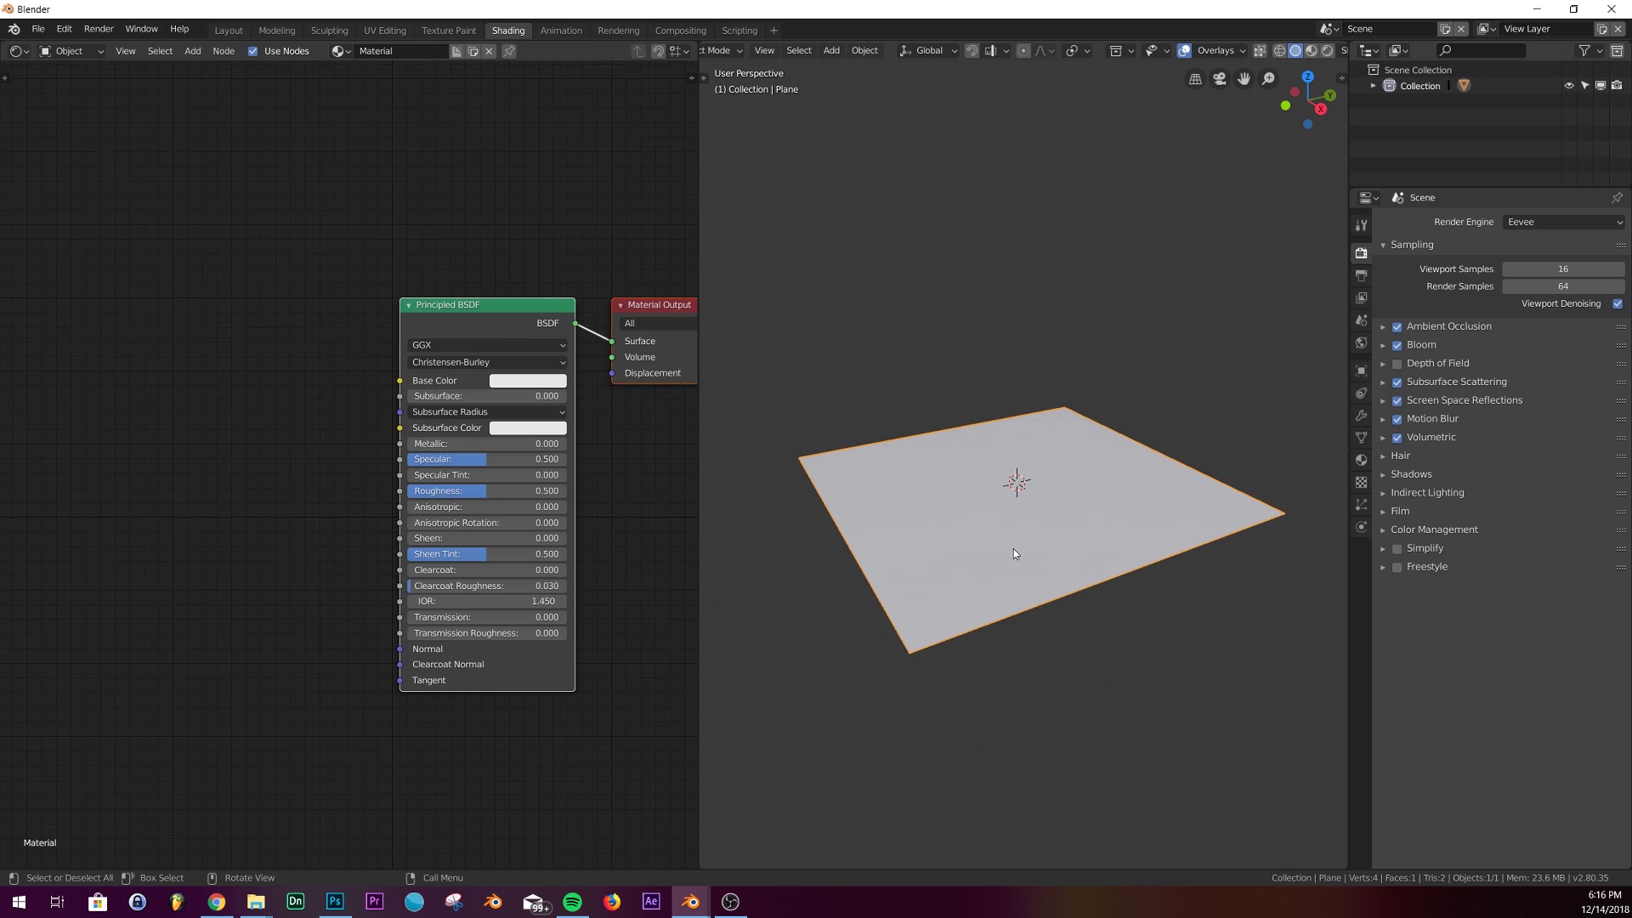
Step: Add a point light and raise it vertically above the centre of the plane
{"action": "key", "text": "shift+a"}
{"action": "mouse_move", "coordinate": [959, 770]}
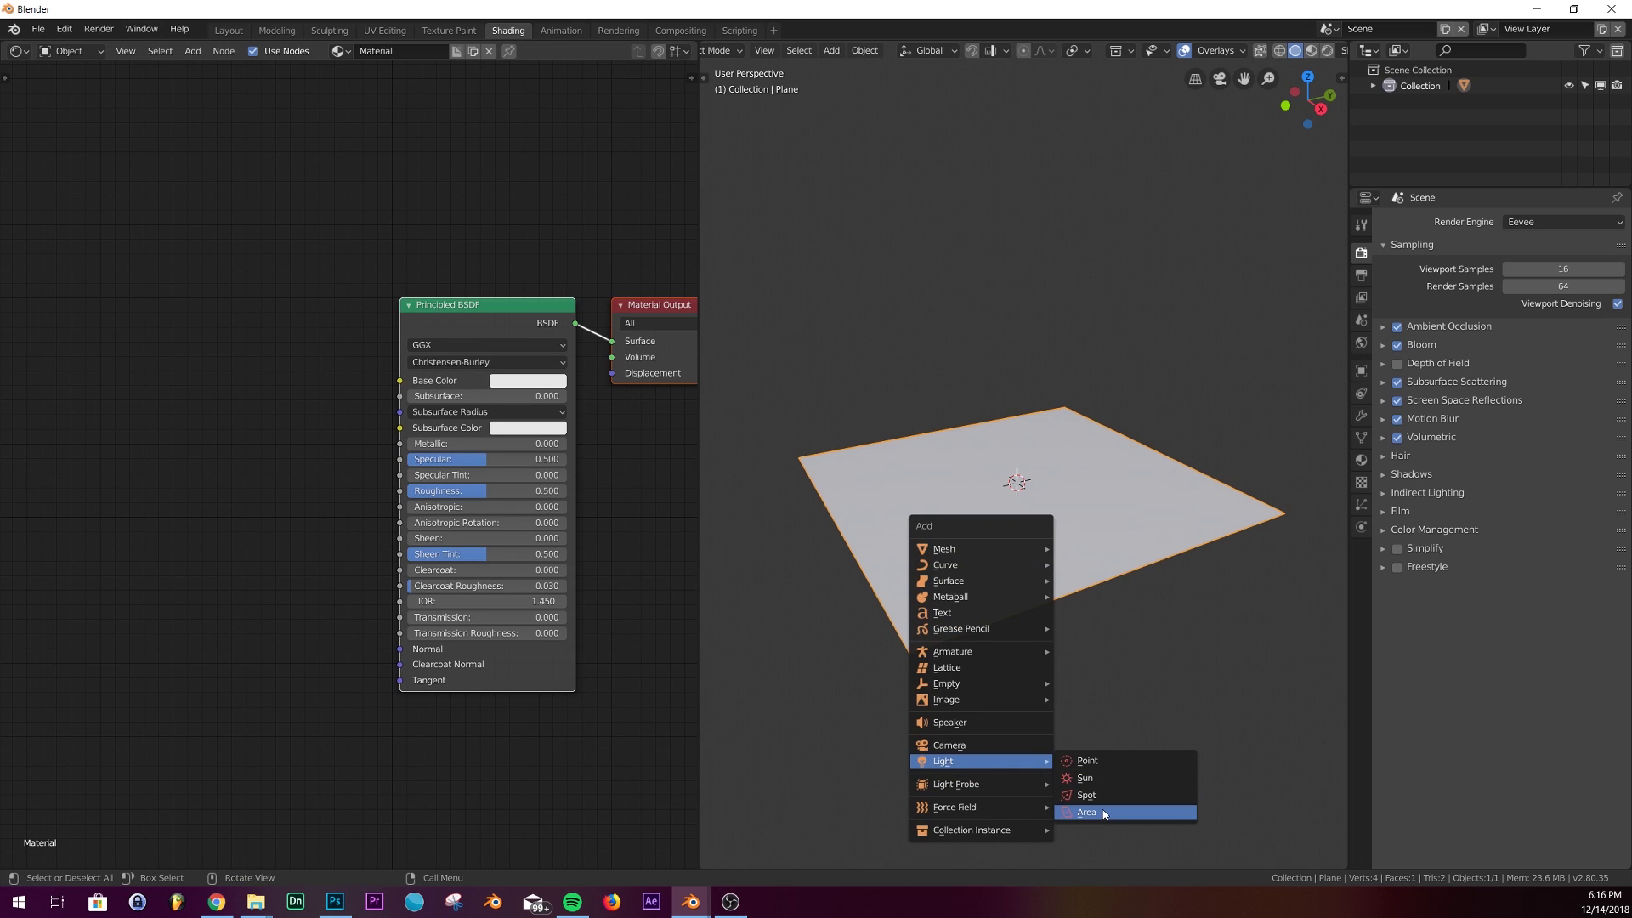
{"action": "left_click", "coordinate": [1090, 761]}
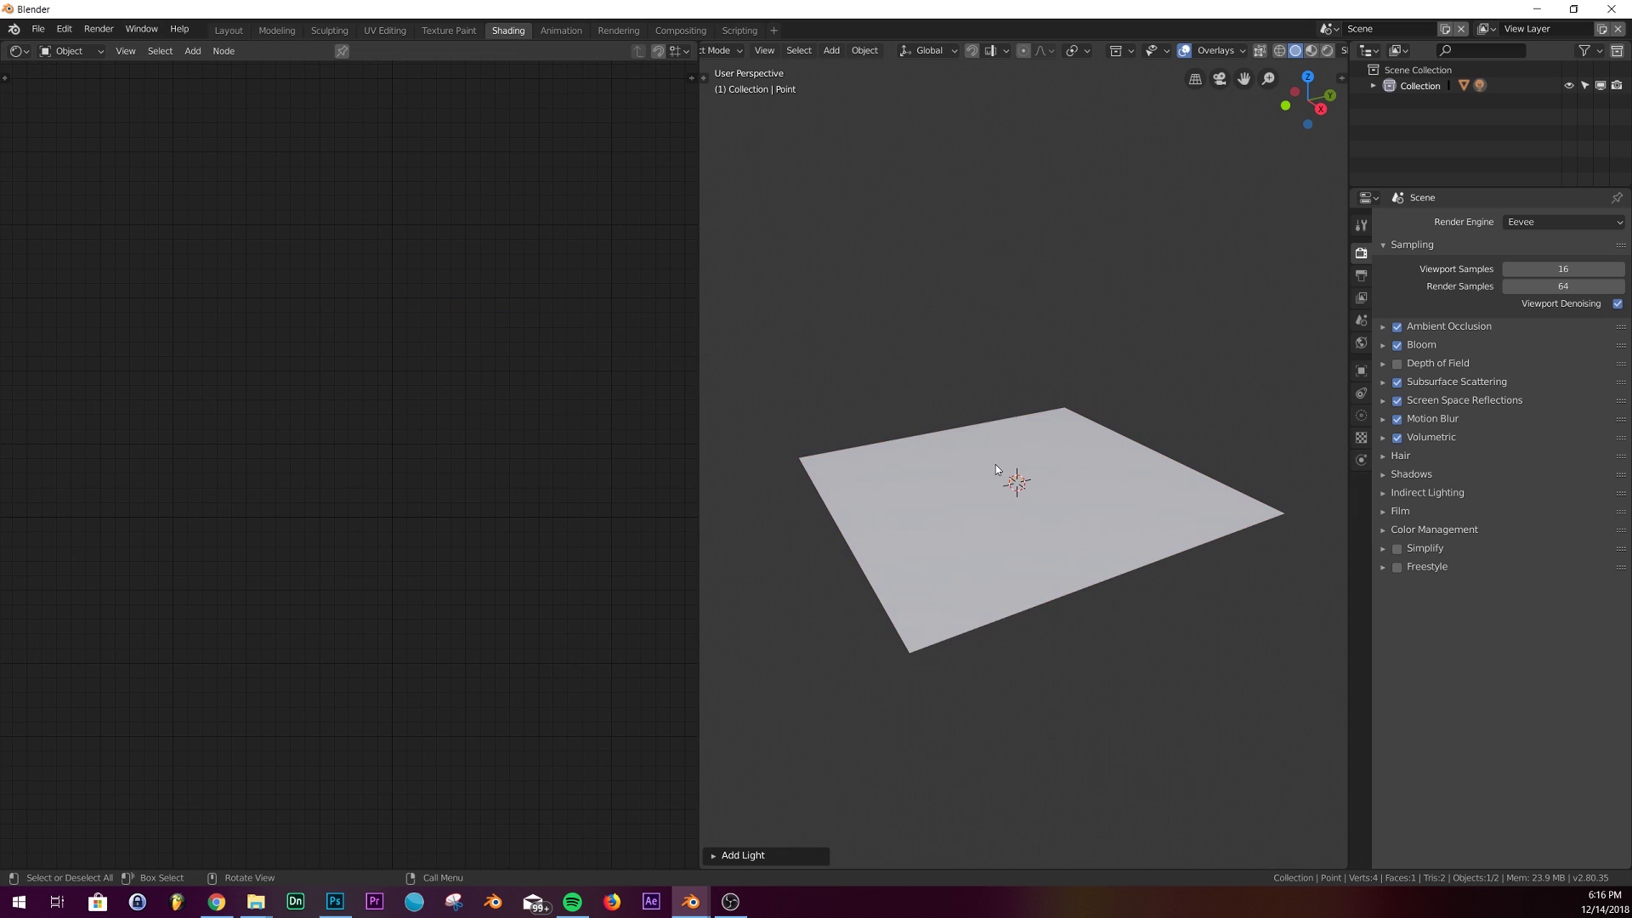
{"action": "left_click_drag", "start_coordinate": [706, 79], "coordinate": [743, 82]}
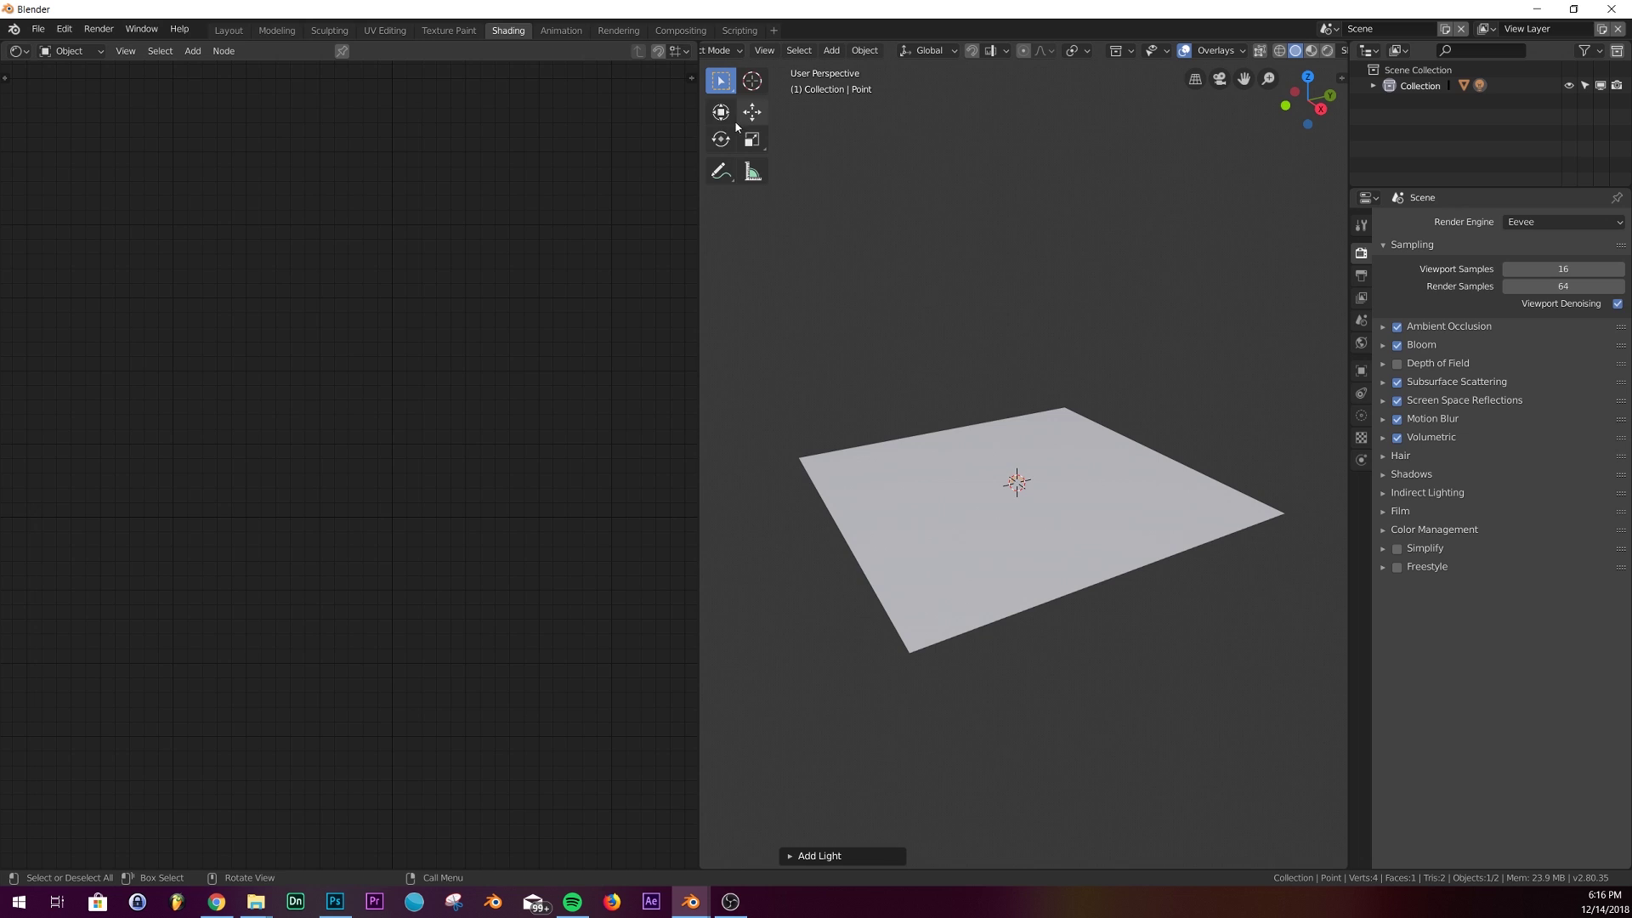
{"action": "left_click", "coordinate": [721, 112]}
{"action": "left_click_drag", "start_coordinate": [1016, 399], "coordinate": [1017, 312]}
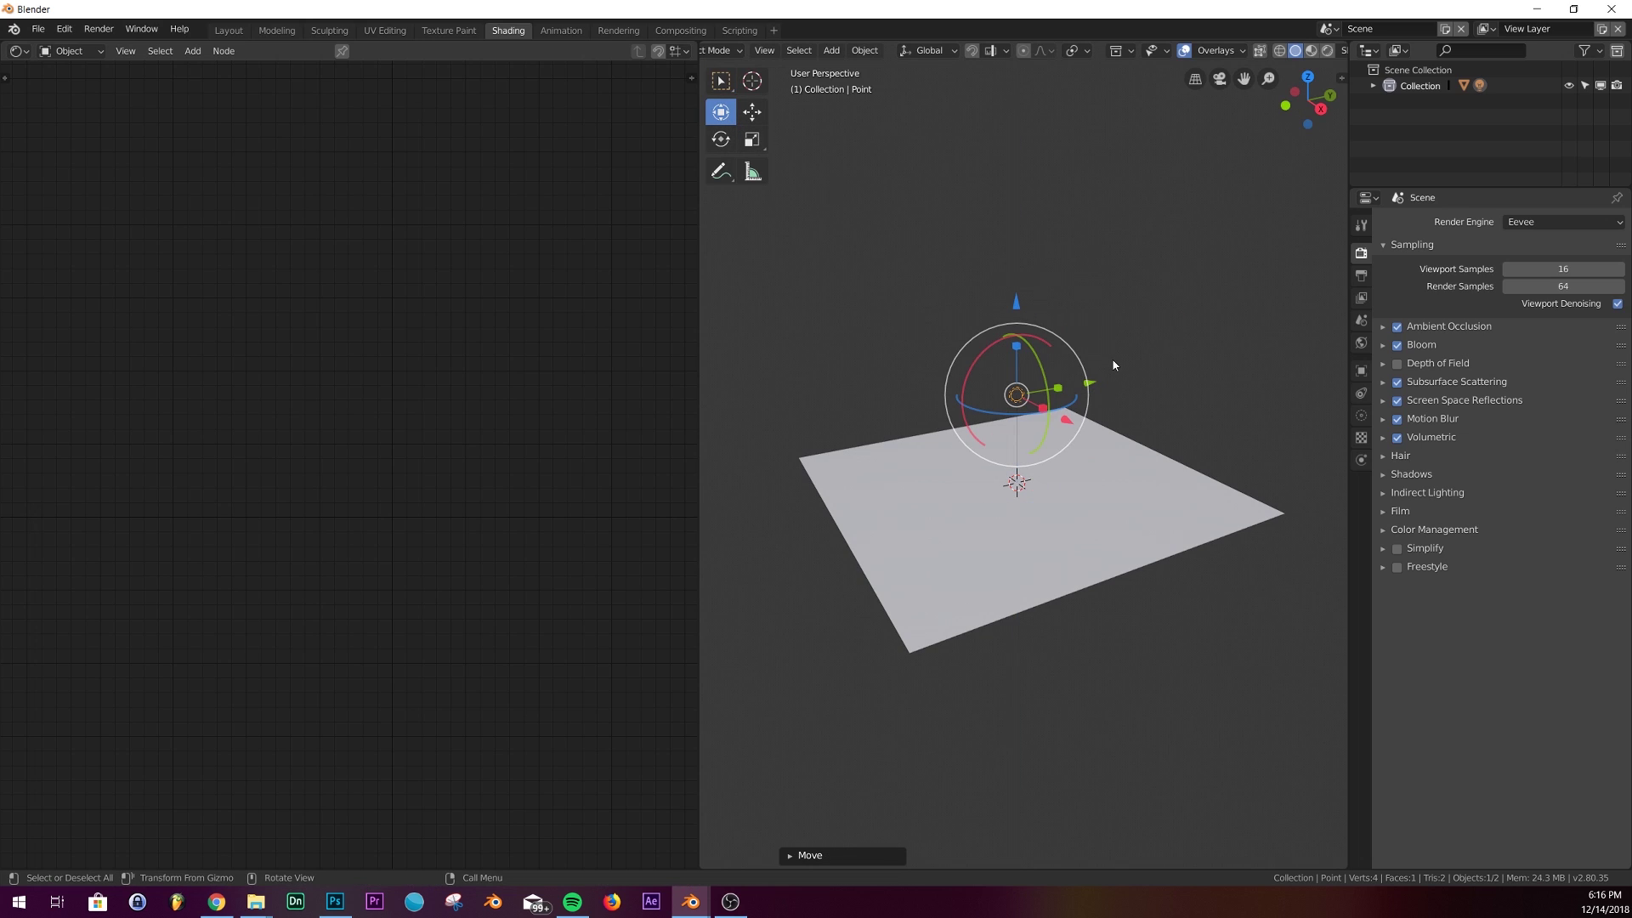
Step: Inspect how the point light illuminates the plane in Rendered shading, and return to Solid shading
{"action": "key", "text": "z"}
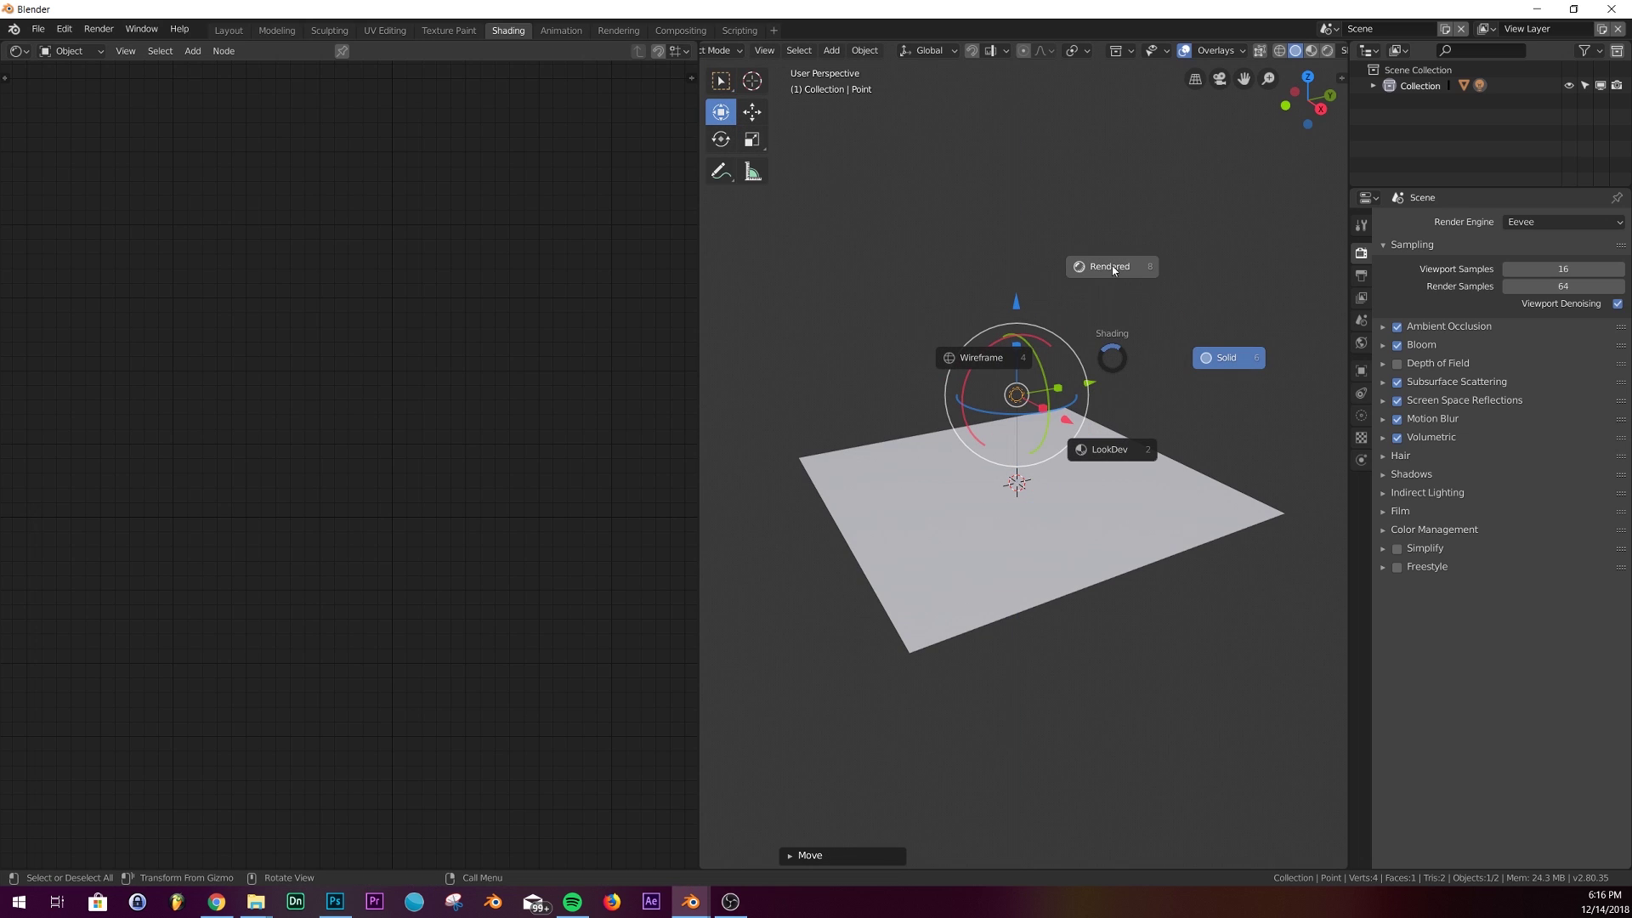
{"action": "left_click", "coordinate": [1136, 275]}
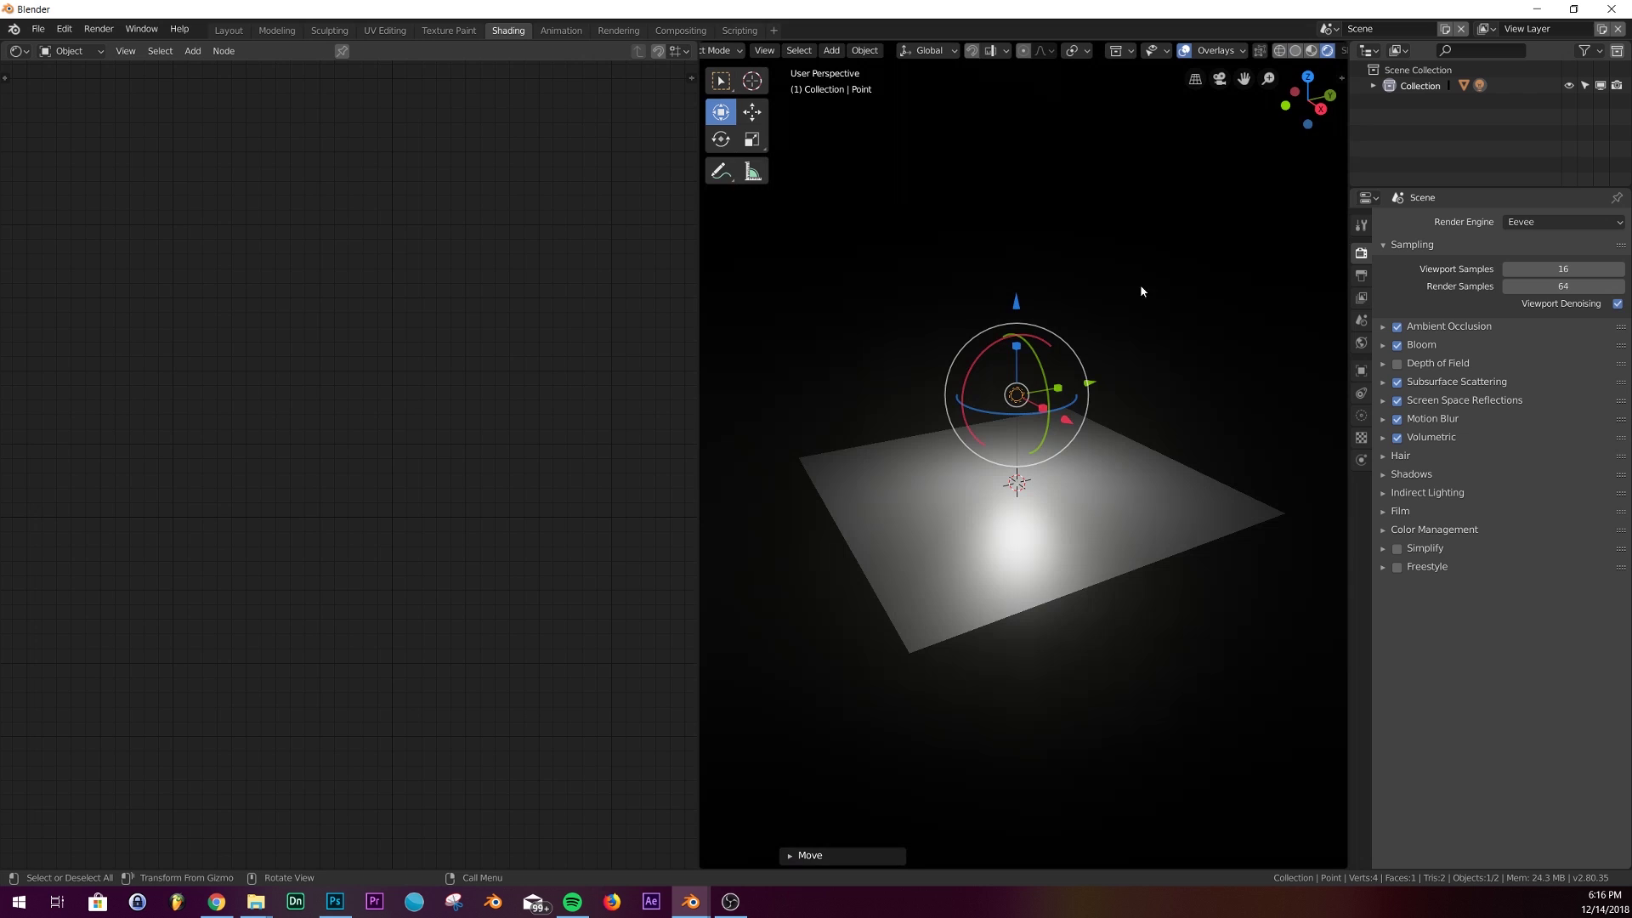
{"action": "left_click", "coordinate": [1135, 357]}
{"action": "mouse_move", "coordinate": [1124, 446]}
{"action": "middle_mouse_down"}
{"action": "mouse_move", "coordinate": [1075, 504]}
{"action": "mouse_move", "coordinate": [1098, 429]}
{"action": "middle_mouse_up"}
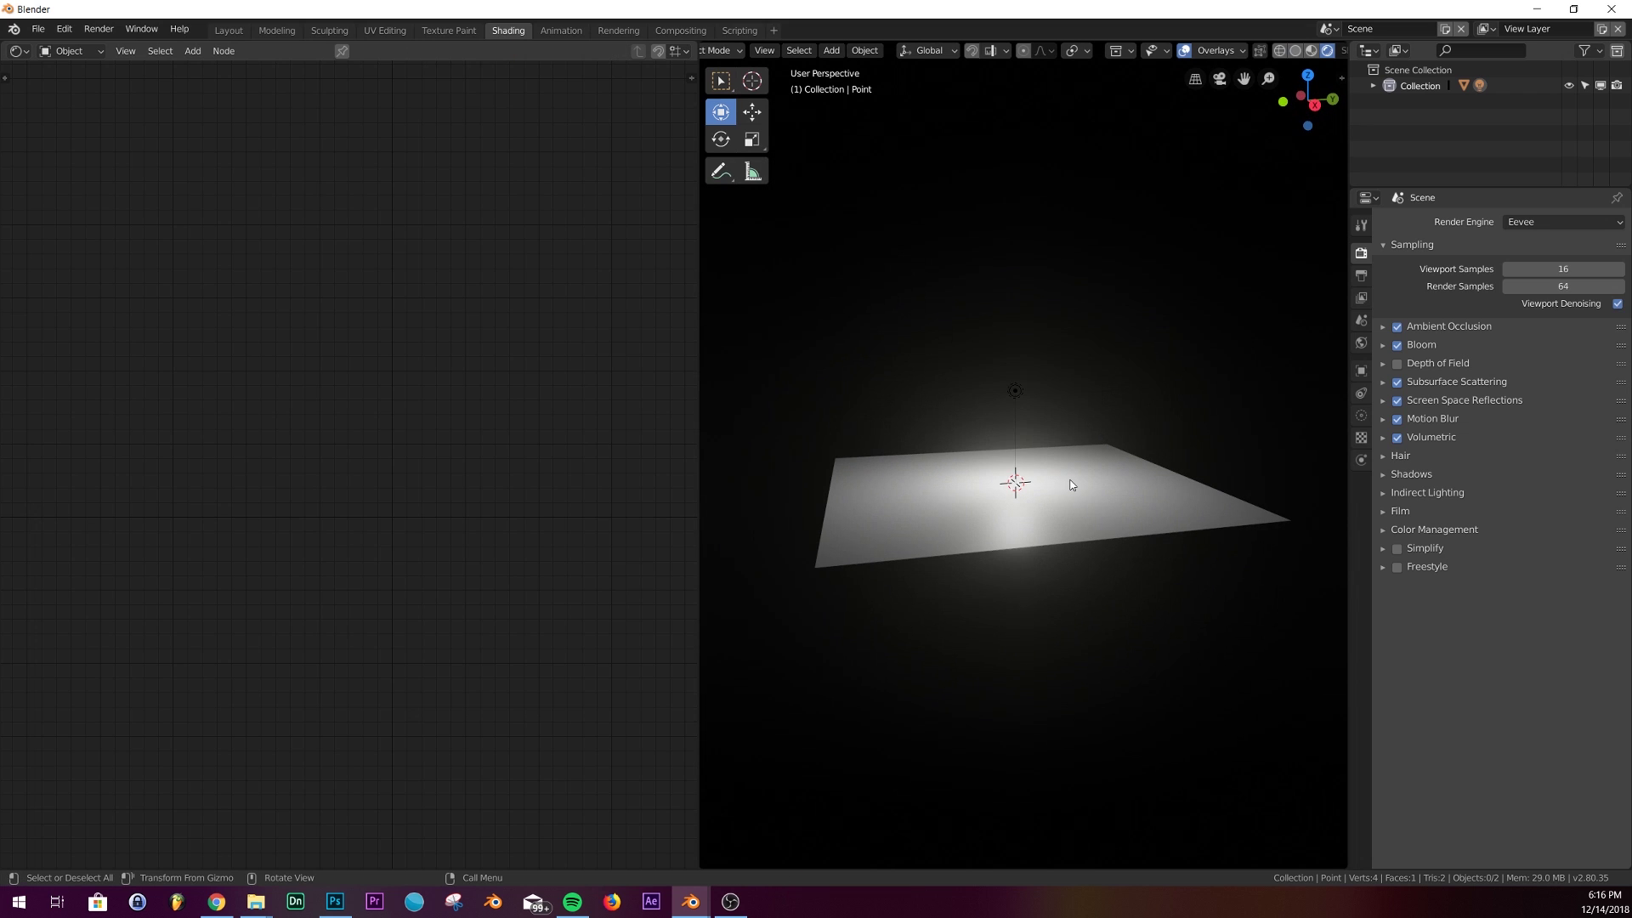
{"action": "key", "text": "z"}
{"action": "left_click", "coordinate": [1190, 476]}
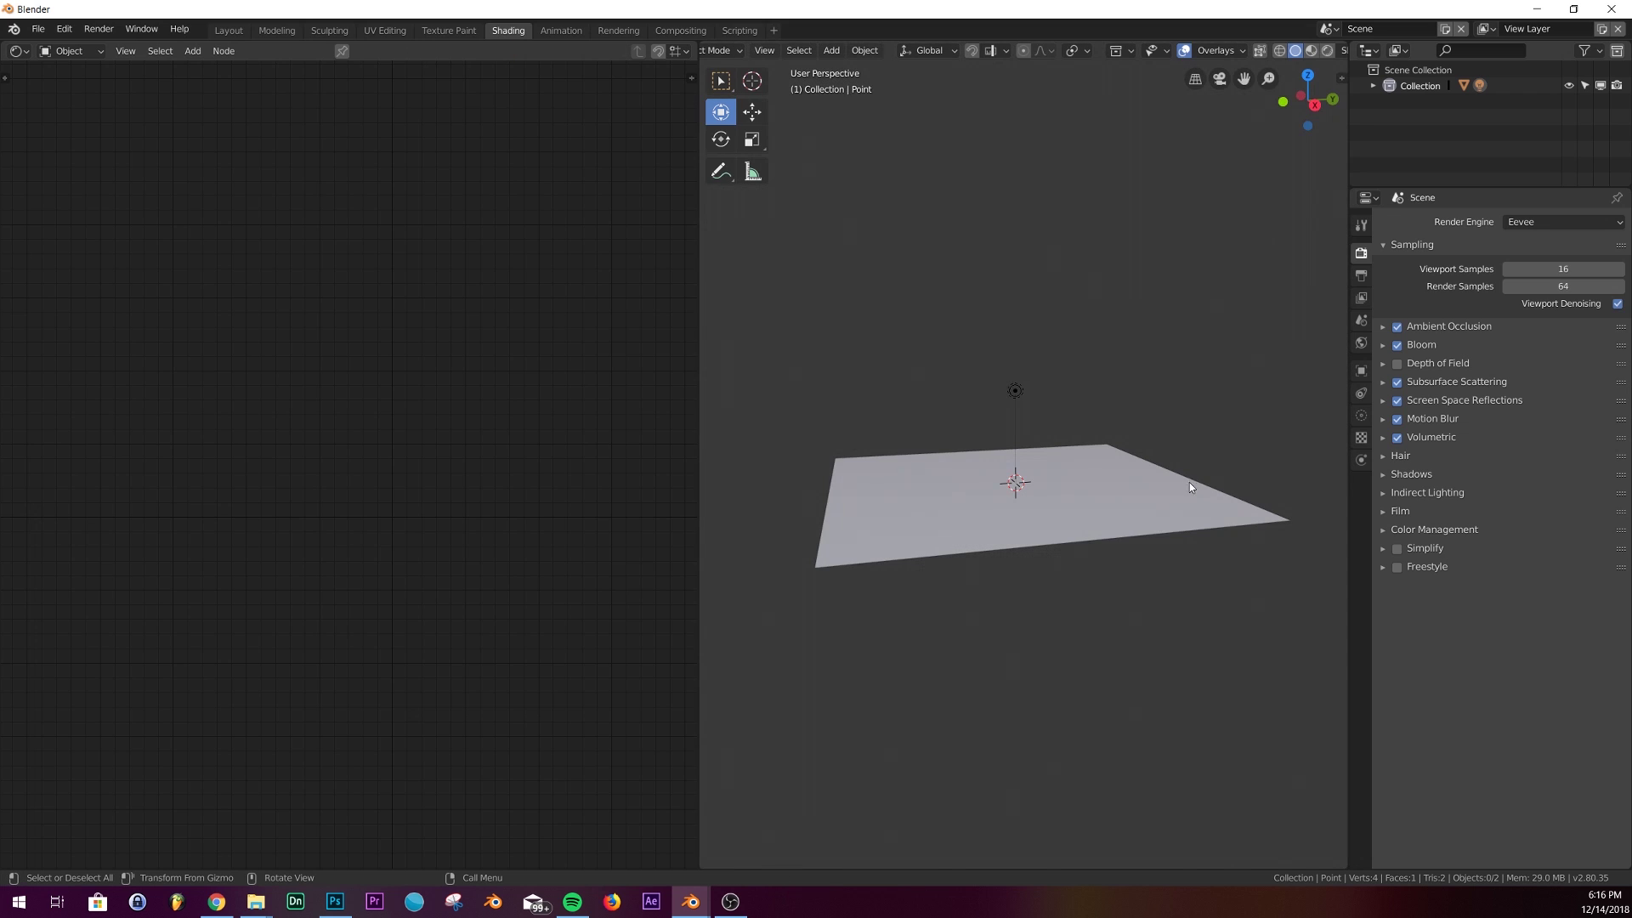
Step: Add a Bump node to the plane's material and connect its Normal output to the Principled BSDF's Normal input
{"action": "left_click", "coordinate": [894, 534]}
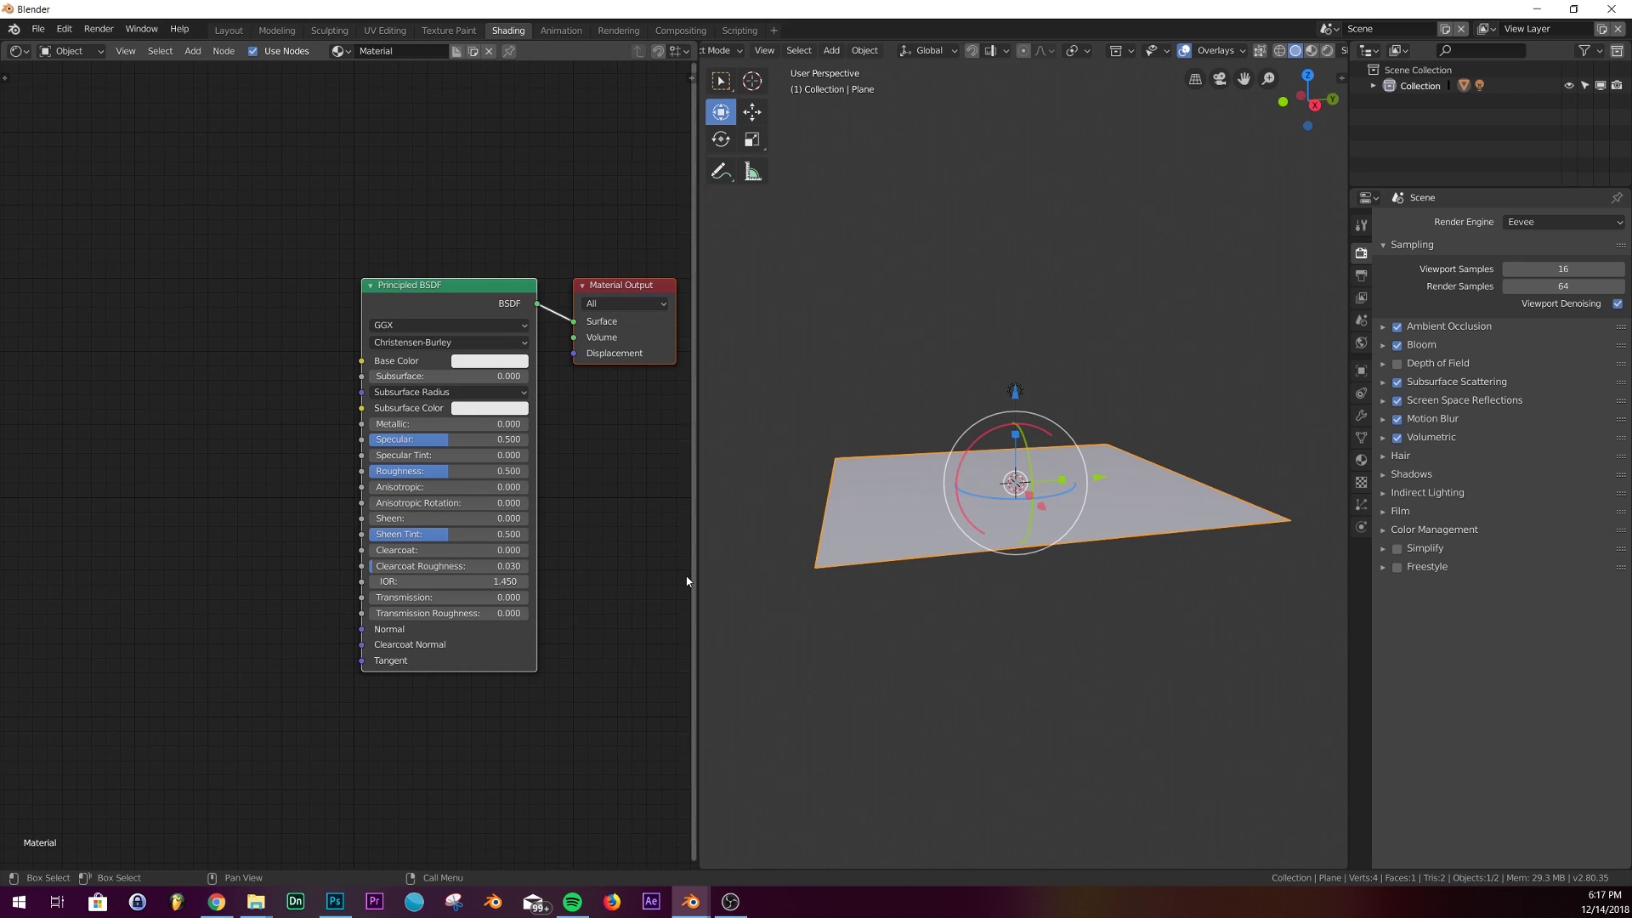
{"action": "mouse_move", "coordinate": [703, 576]}
{"action": "left_mouse_down"}
{"action": "mouse_move", "coordinate": [756, 565]}
{"action": "mouse_move", "coordinate": [734, 570]}
{"action": "left_mouse_up"}
{"action": "middle_click_drag", "start_coordinate": [330, 693], "coordinate": [423, 634]}
{"action": "key", "text": "shift+a"}
{"action": "left_click", "coordinate": [333, 567]}
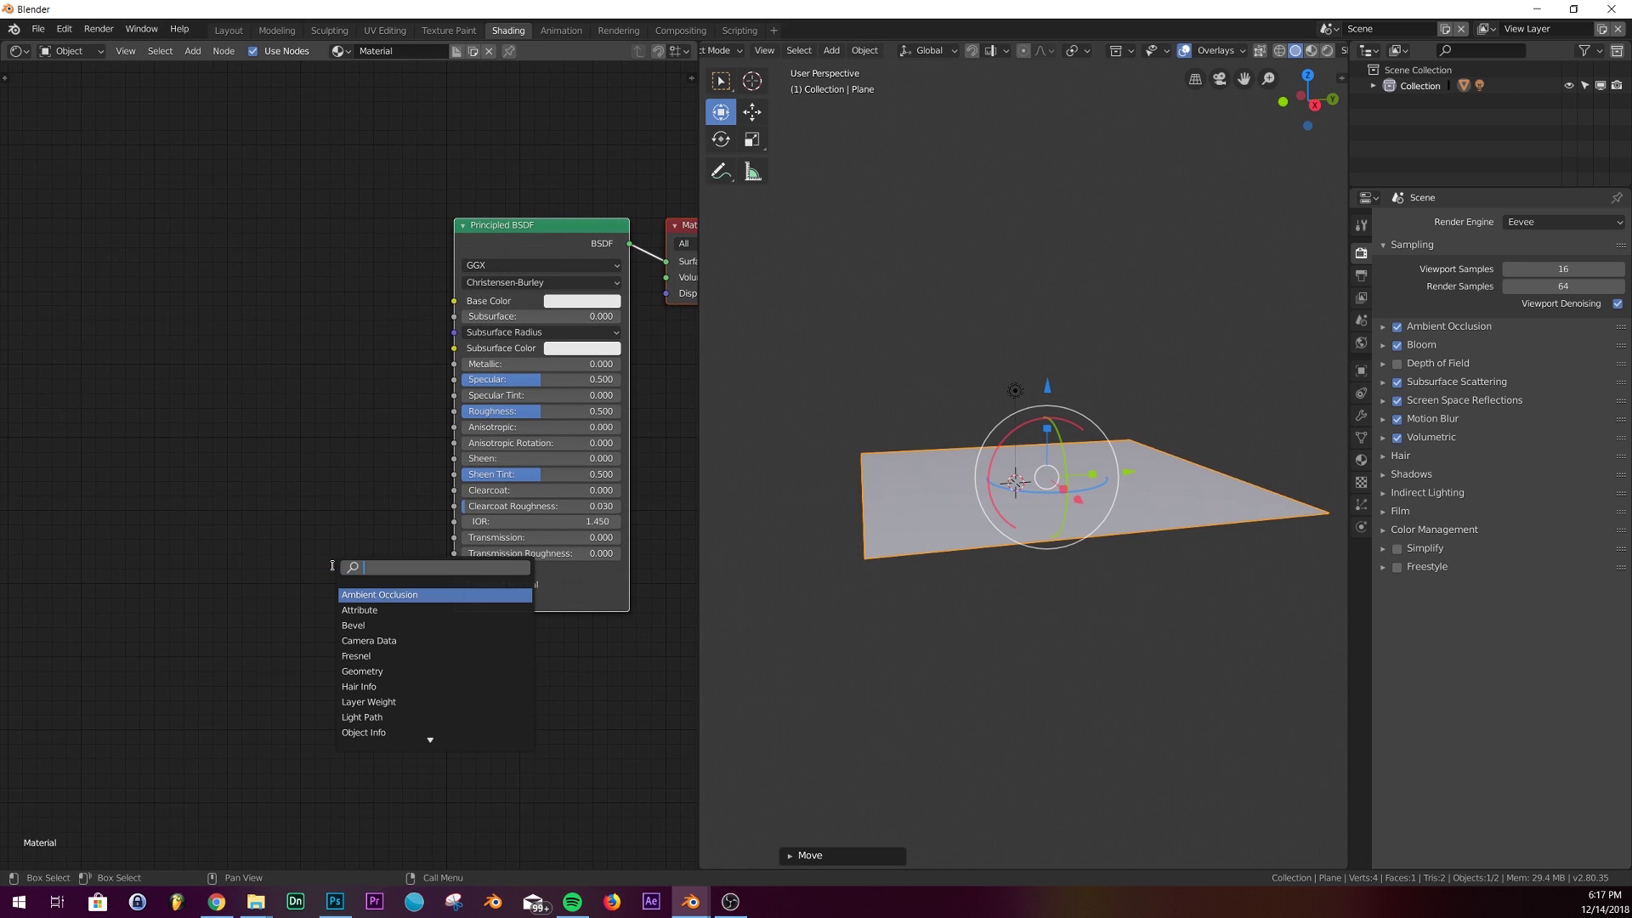
{"action": "type", "text": "bum"}
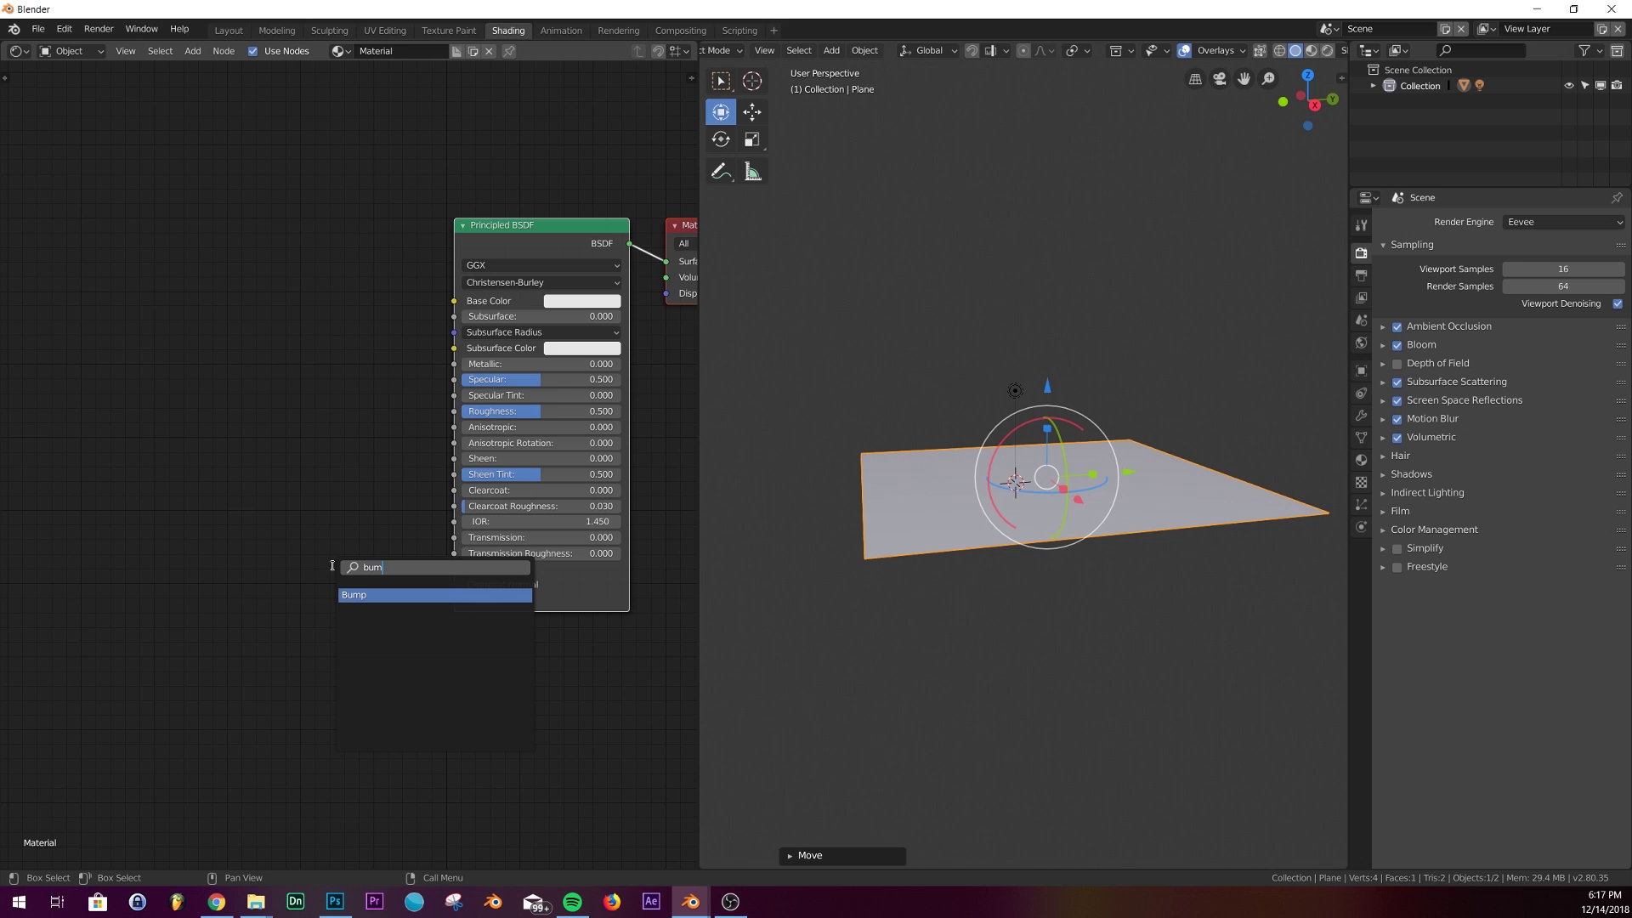
{"action": "key", "text": "Return"}
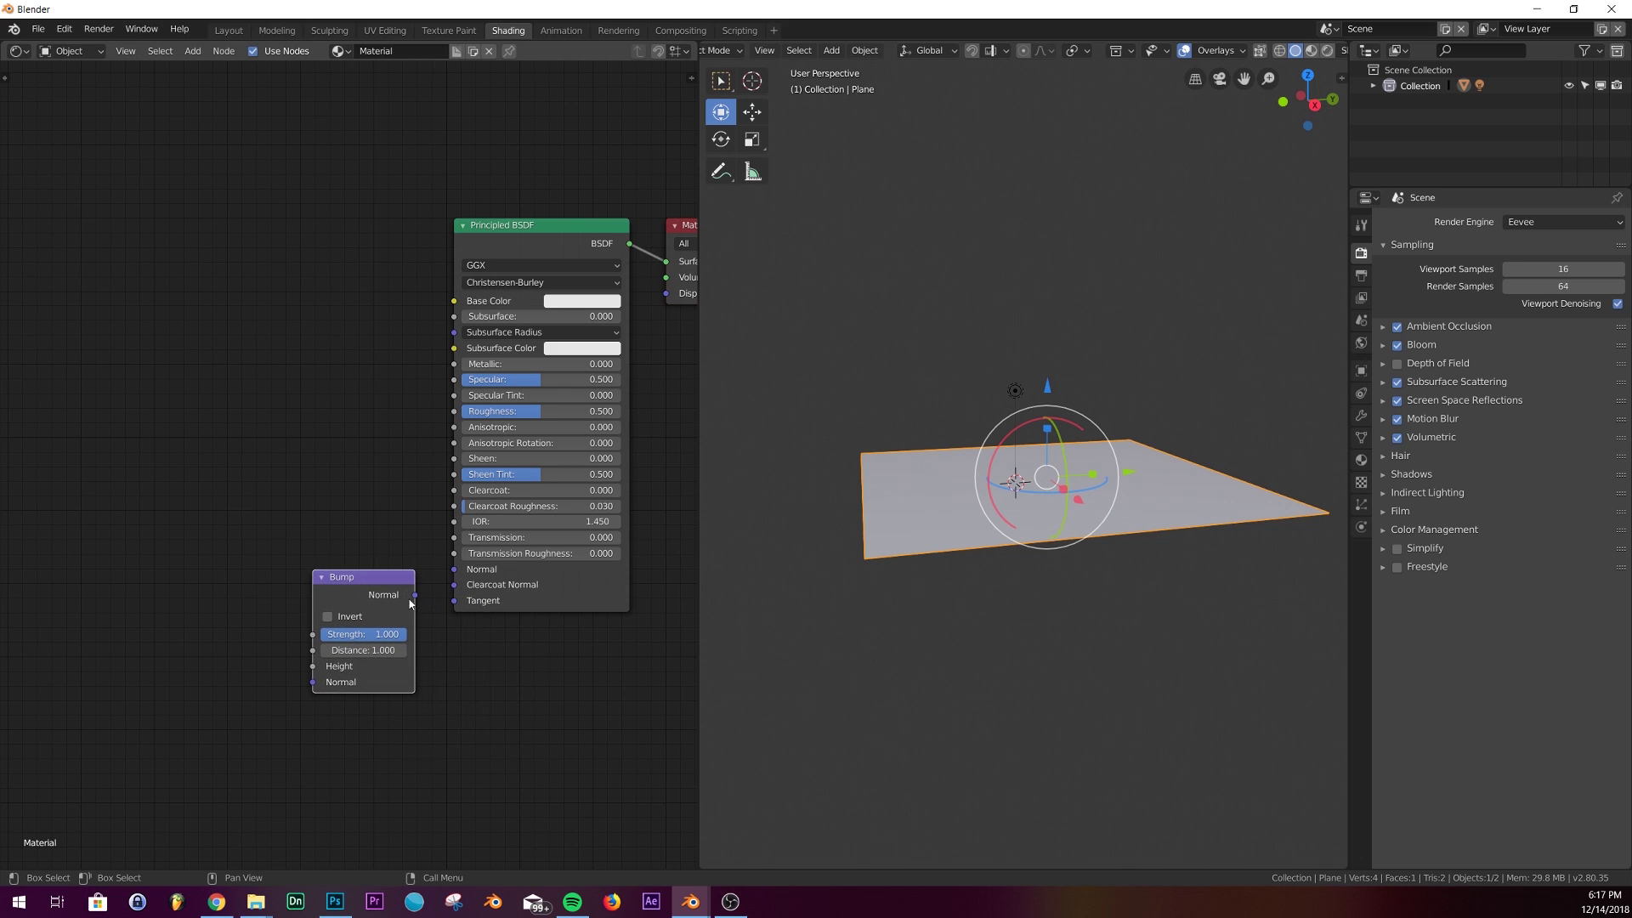
{"action": "middle_click_drag", "start_coordinate": [472, 693], "coordinate": [534, 672]}
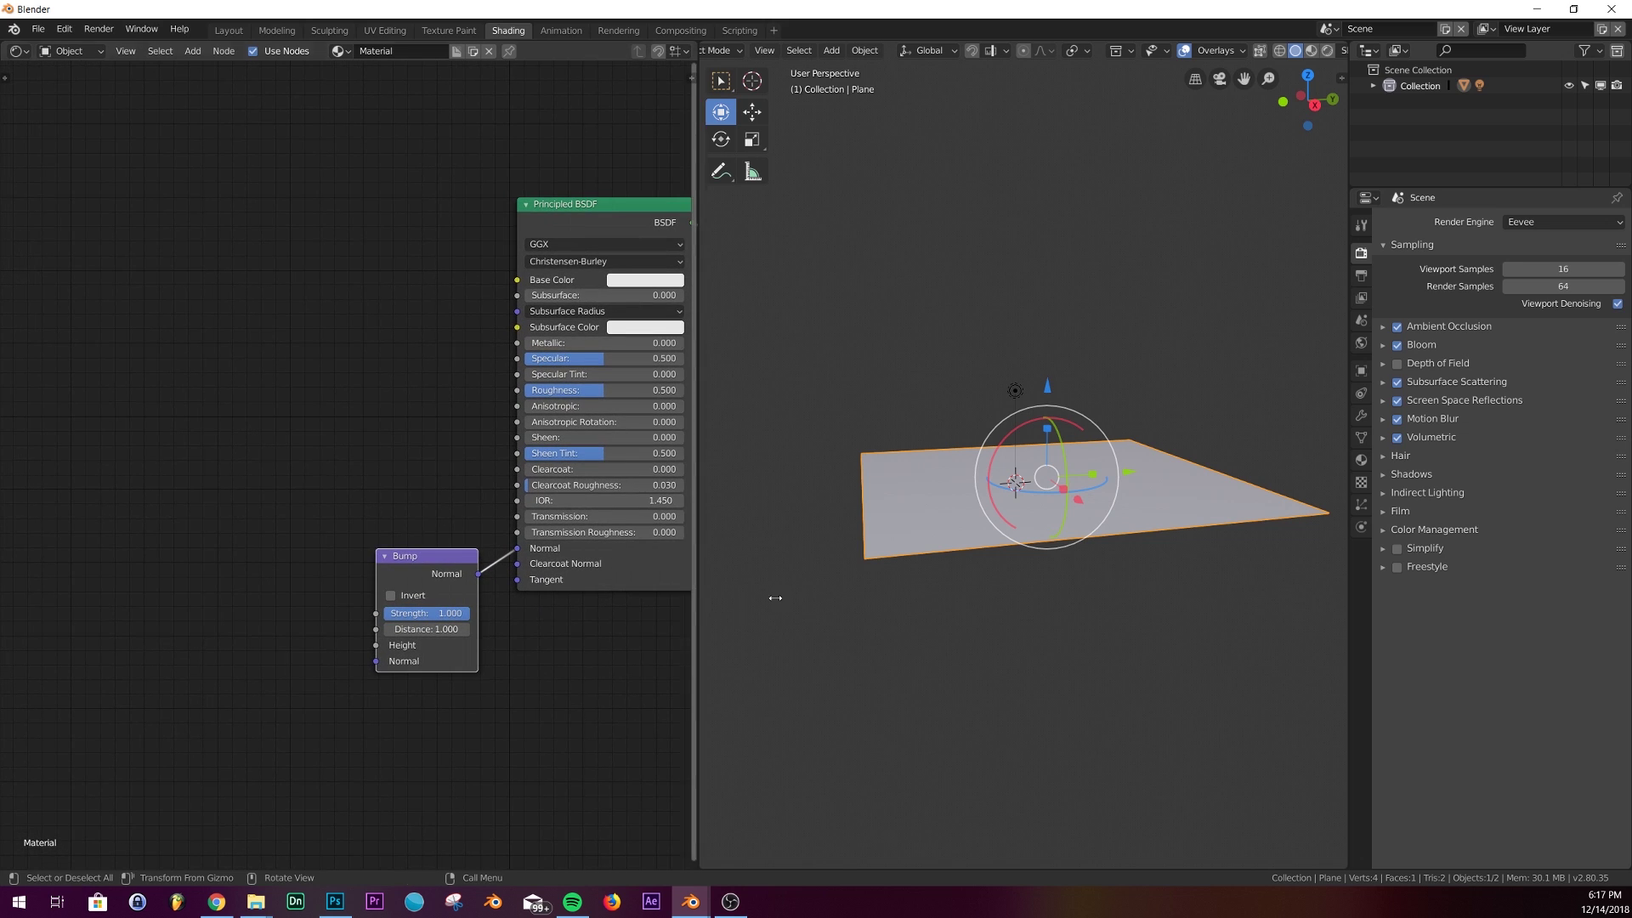
Step: Set the viewport to Rendered shading for a live preview of the plane's material
{"action": "key", "text": "z"}
{"action": "left_click", "coordinate": [1041, 380]}
{"action": "middle_click_drag", "start_coordinate": [1042, 380], "coordinate": [927, 501]}
Step: Add a Noise Texture node ahead of the Bump node, leaving space between them
{"action": "scroll", "coordinate": [291, 660], "scroll_direction": "up", "scroll_amount": 1}
{"action": "middle_click_drag", "start_coordinate": [313, 623], "coordinate": [333, 549]}
{"action": "key", "text": "shift+a"}
{"action": "left_click", "coordinate": [286, 528]}
{"action": "type", "text": "no"}
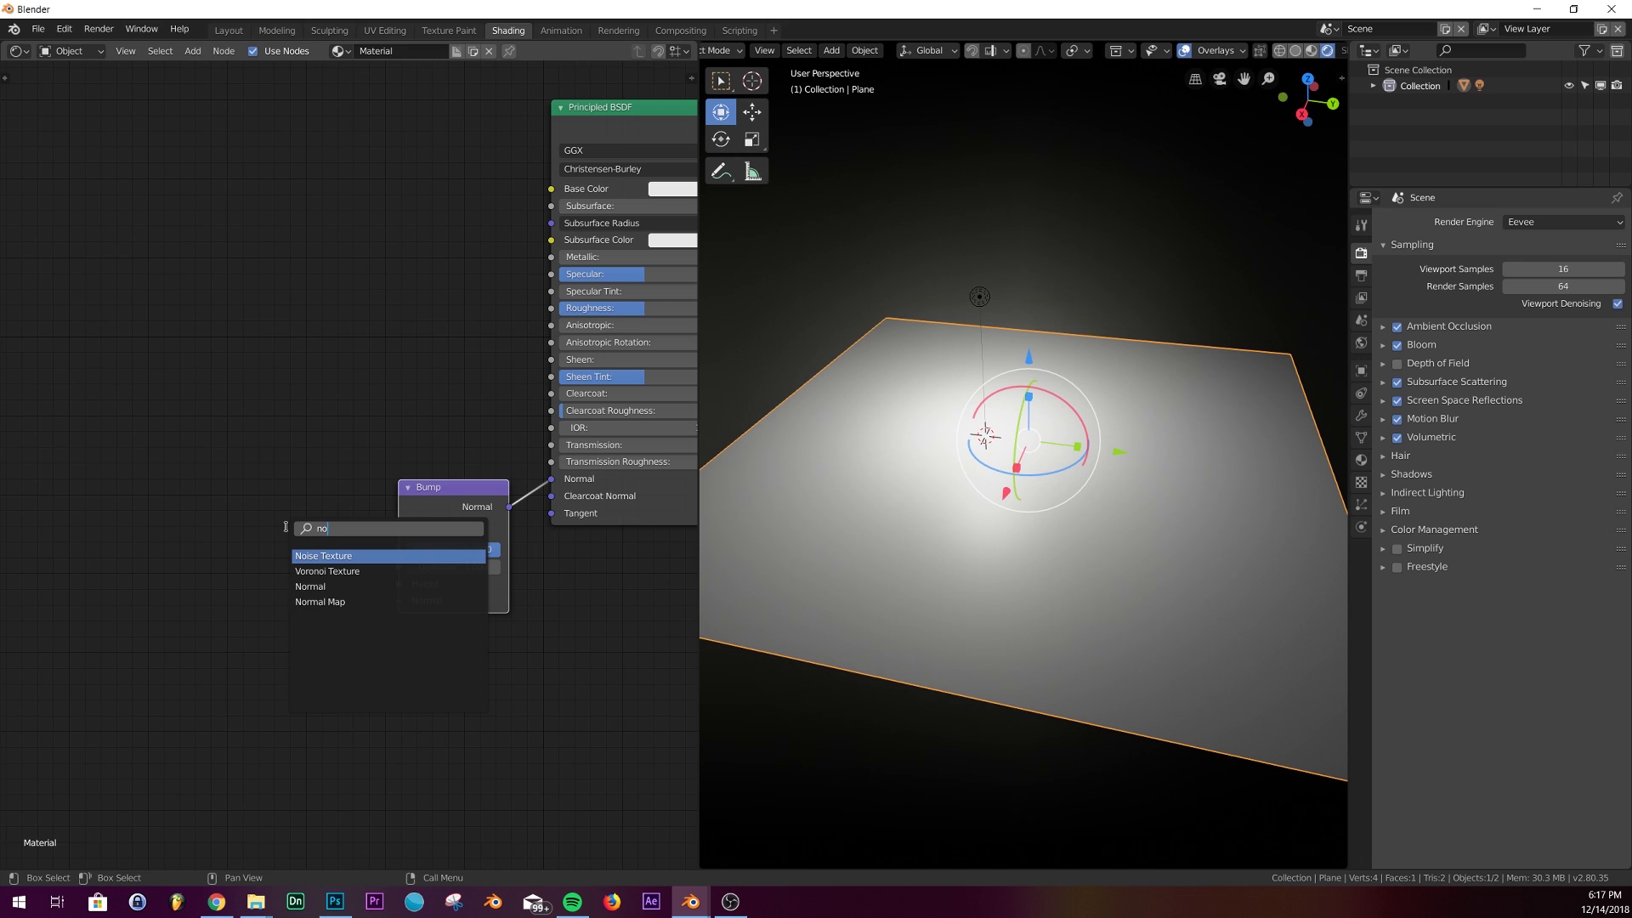
{"action": "type", "text": "i"}
{"action": "key", "text": "Return"}
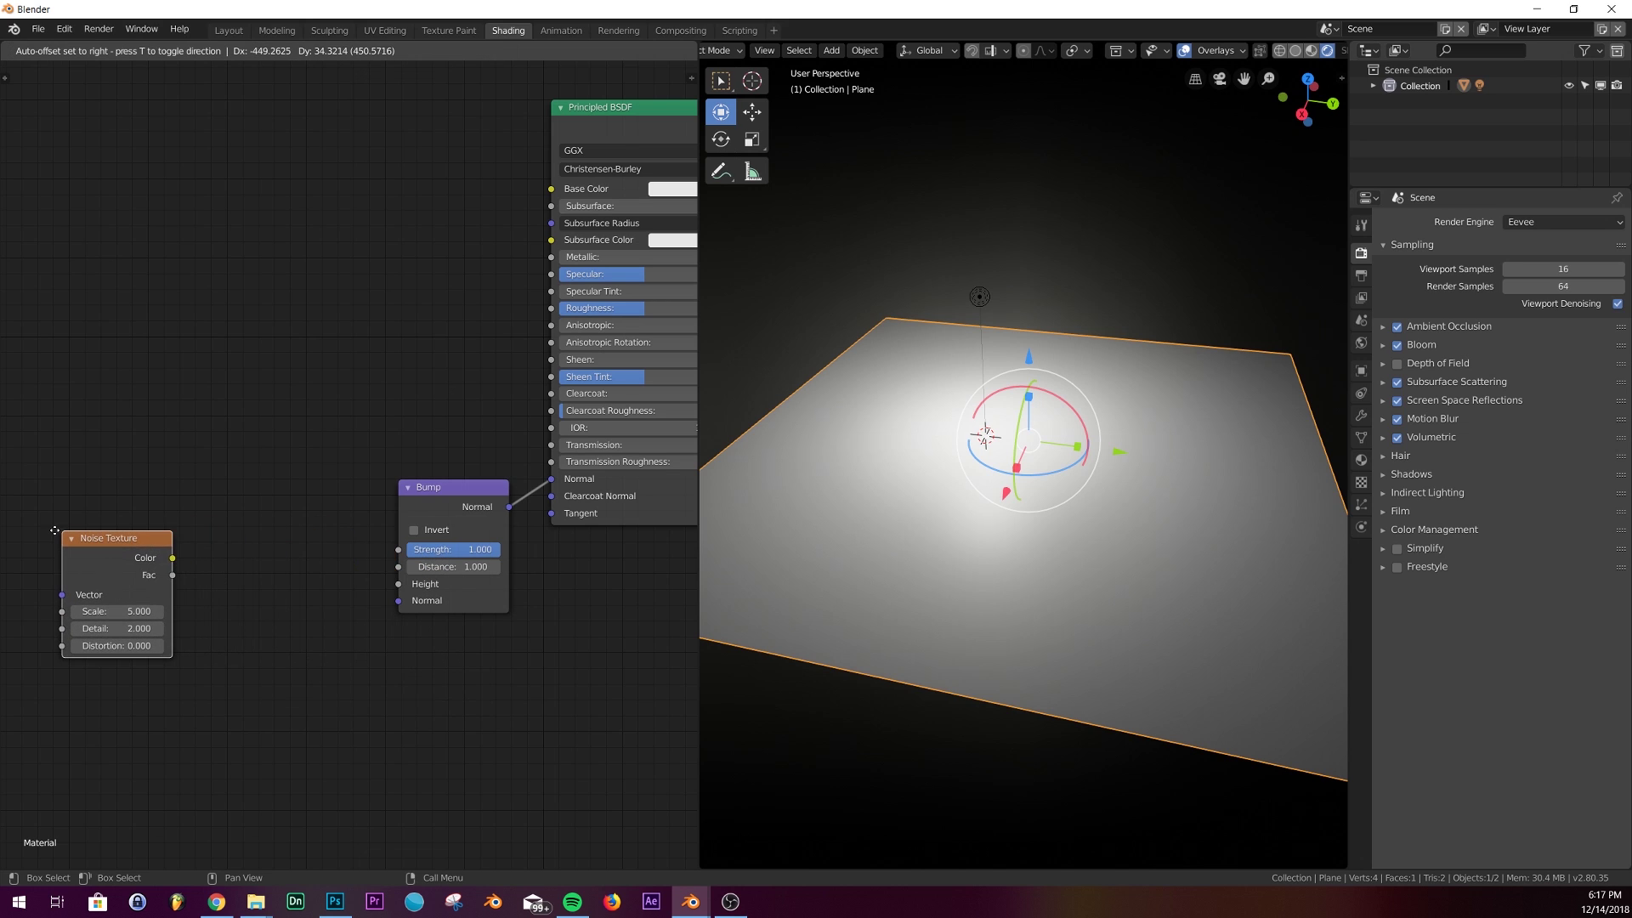
{"action": "left_click", "coordinate": [102, 549]}
{"action": "middle_click_drag", "start_coordinate": [102, 549], "coordinate": [210, 508]}
{"action": "left_click_drag", "start_coordinate": [211, 510], "coordinate": [168, 508]}
Step: Add a ColorRamp node, feed the Noise Texture's Fac into it, and connect its Color output to the Bump Height
{"action": "key", "text": "shift+a"}
{"action": "left_click", "coordinate": [307, 501]}
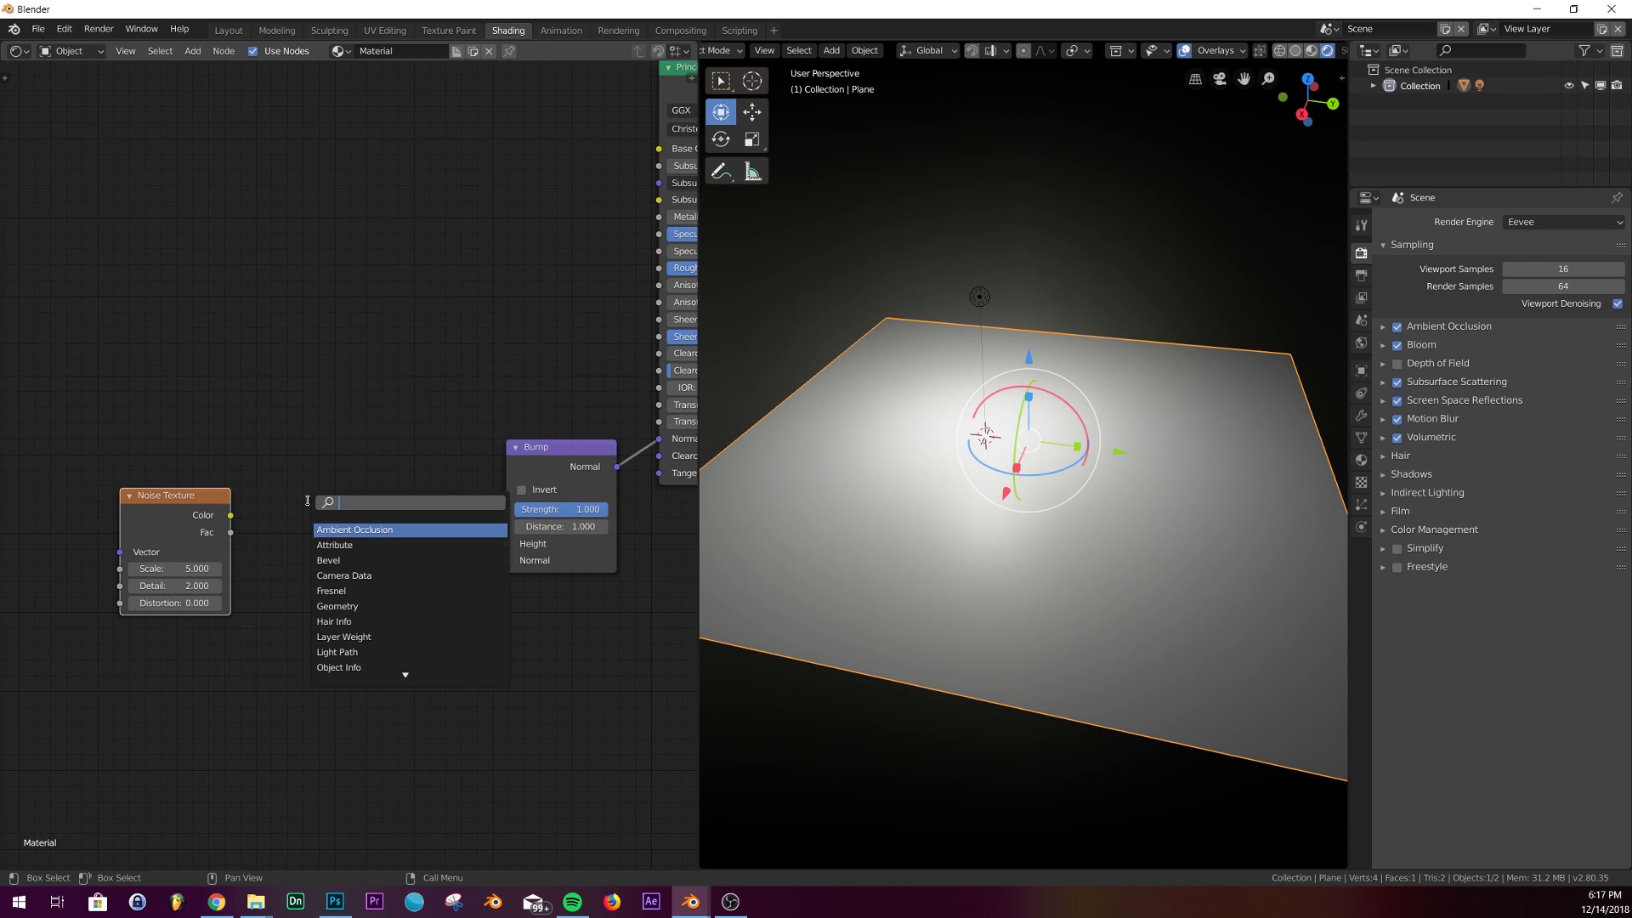
{"action": "type", "text": "co"}
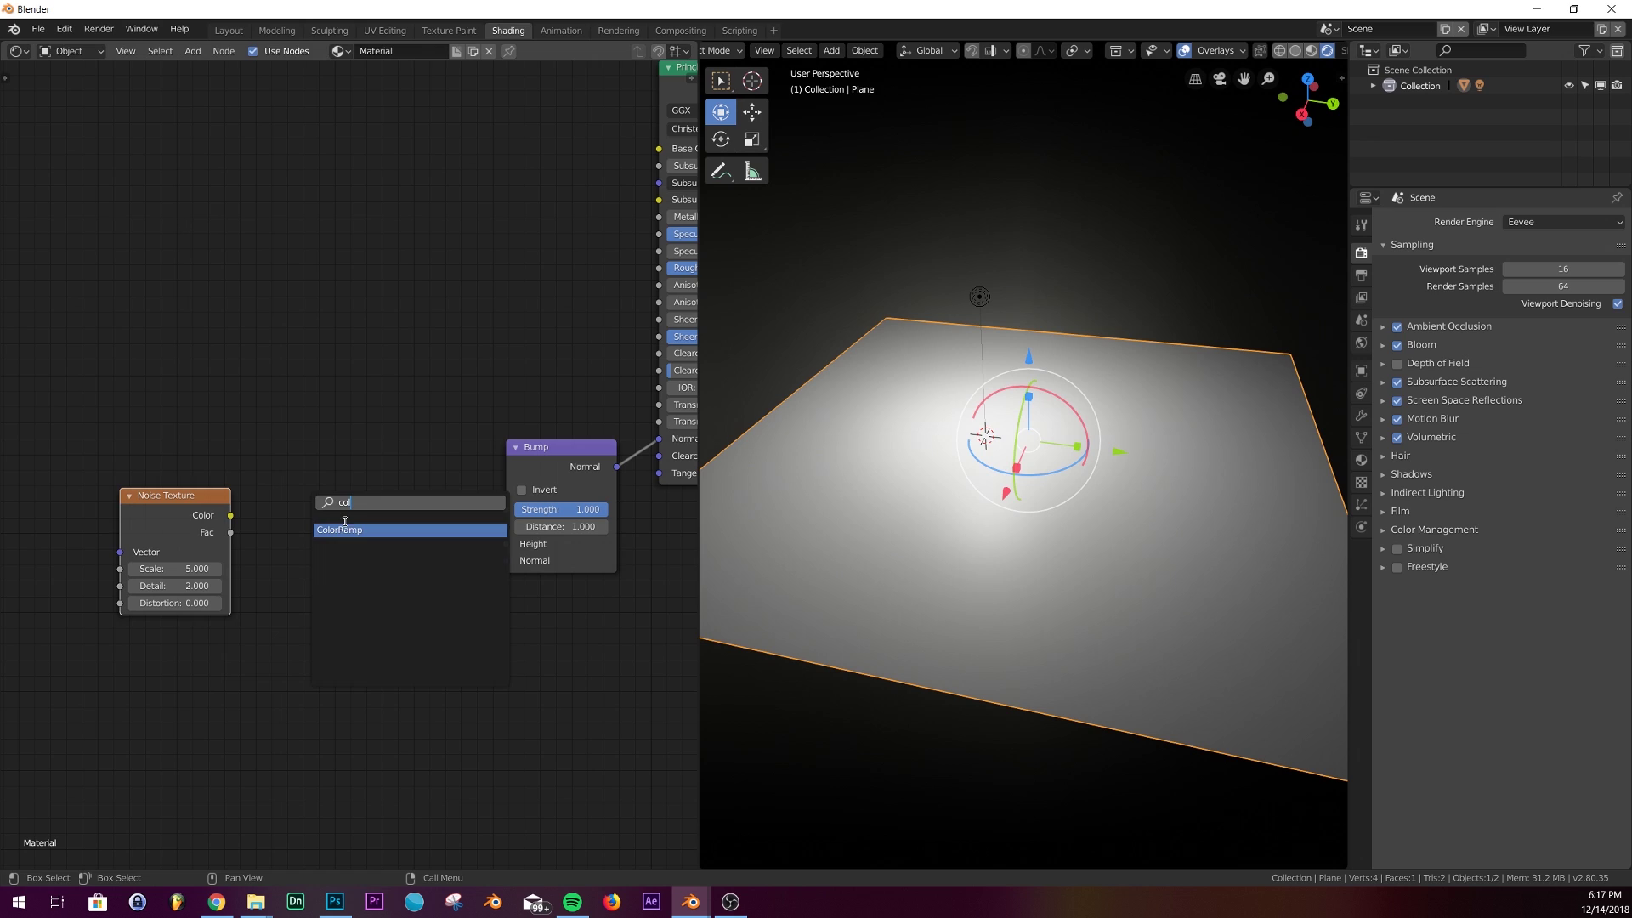
{"action": "type", "text": "l"}
{"action": "key", "text": "Return"}
{"action": "left_click", "coordinate": [293, 520]}
{"action": "left_click_drag", "start_coordinate": [230, 515], "coordinate": [267, 637]}
{"action": "left_click_drag", "start_coordinate": [455, 513], "coordinate": [505, 544]}
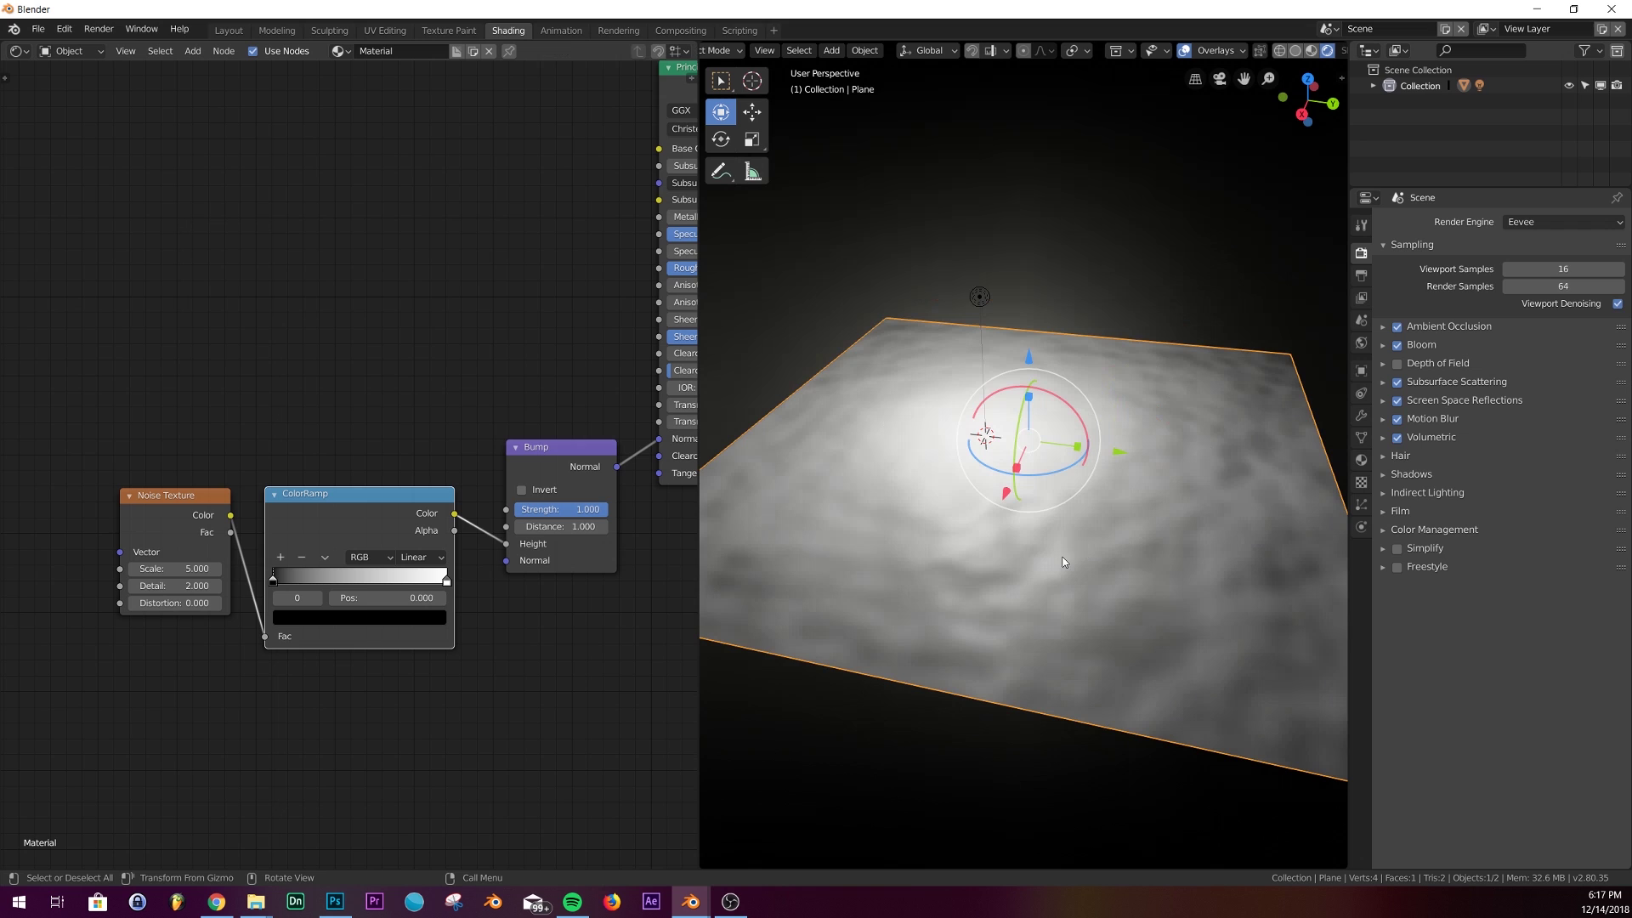
Step: Set the Noise Texture's Detail to 16.000
{"action": "middle_click_drag", "start_coordinate": [1059, 555], "coordinate": [1016, 552]}
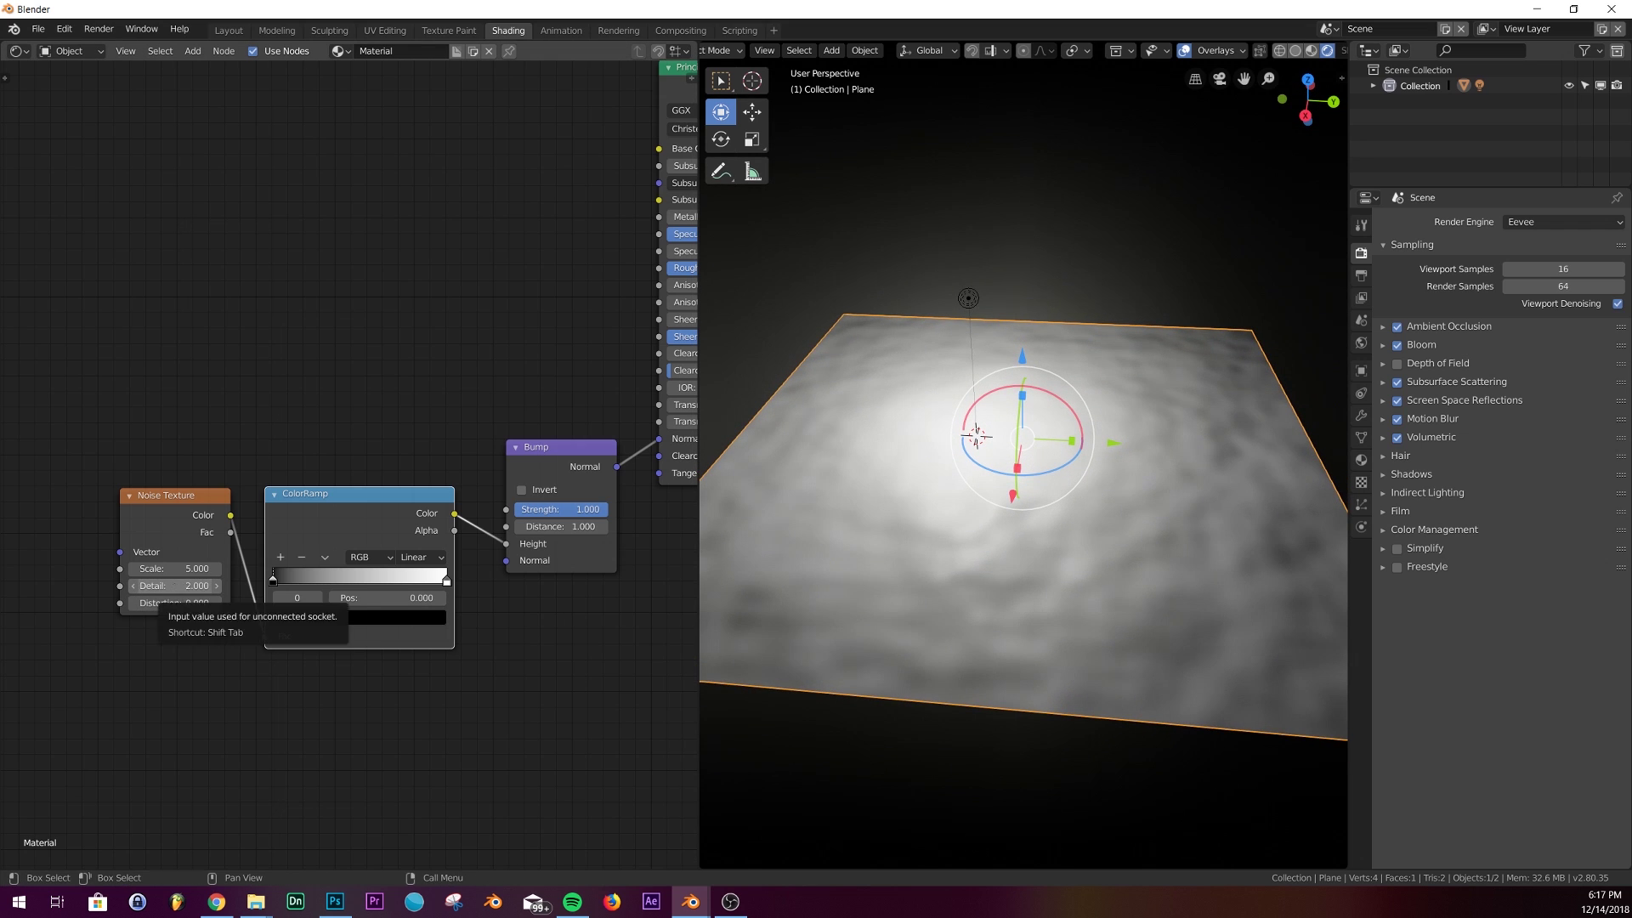
{"action": "left_click_drag", "start_coordinate": [171, 585], "coordinate": [255, 586]}
{"action": "scroll", "coordinate": [93, 612], "scroll_direction": "up", "scroll_amount": 5}
{"action": "middle_click_drag", "start_coordinate": [51, 660], "coordinate": [106, 524]}
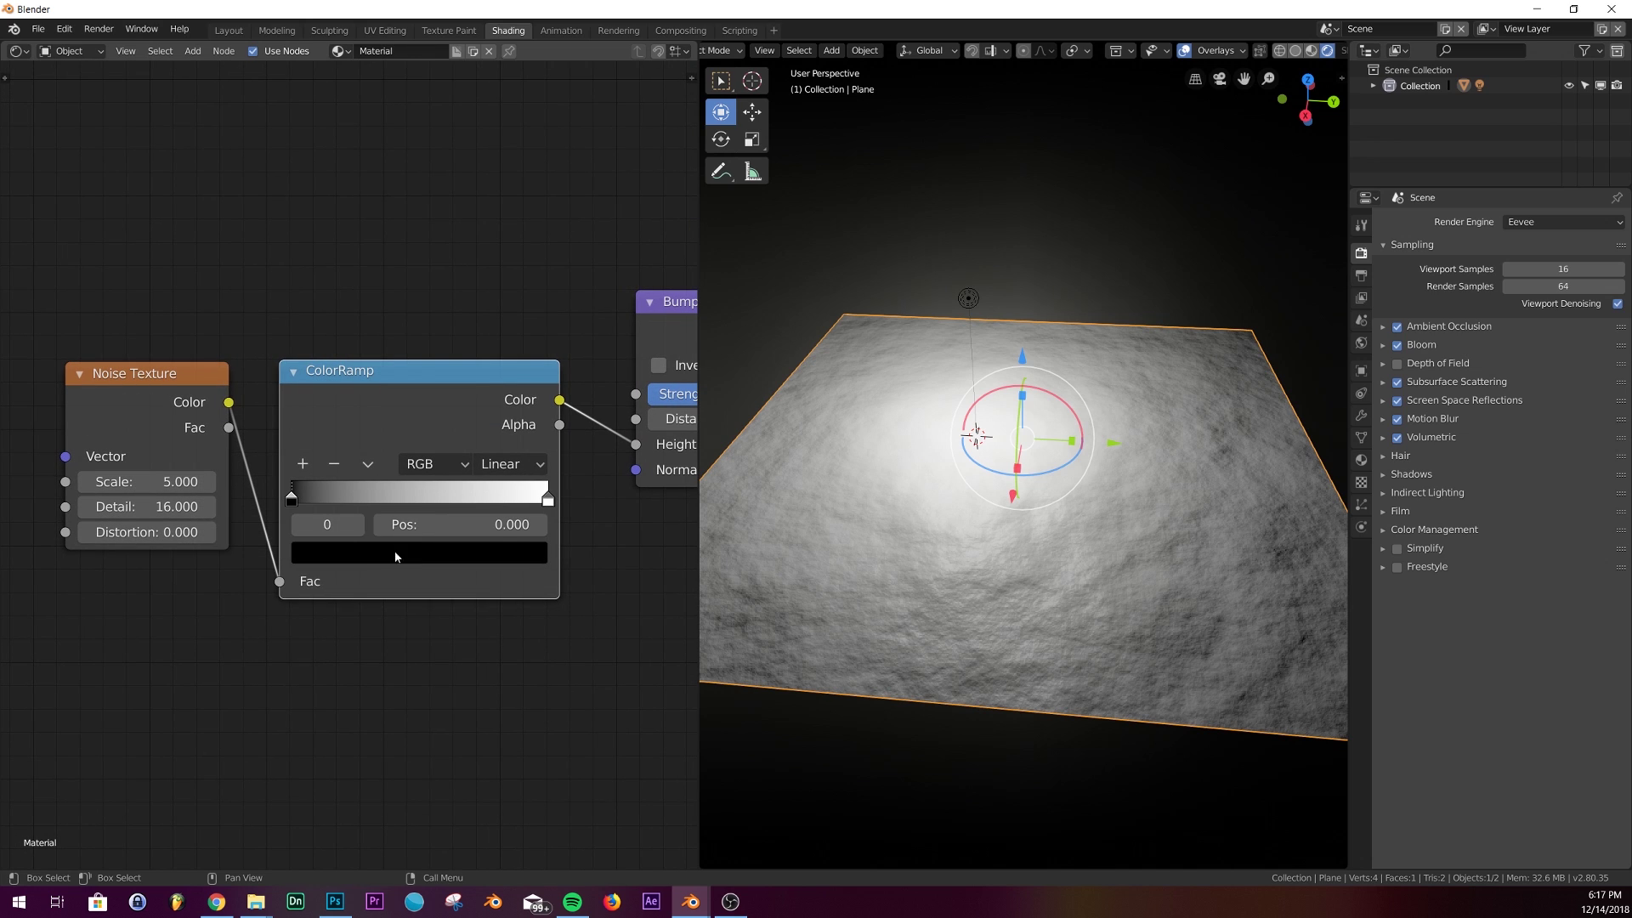
Step: Increase the ColorRamp's contrast by setting the white stop's position to 0.529 and the black stop's to 0.175
{"action": "mouse_move", "coordinate": [294, 506]}
{"action": "left_mouse_down"}
{"action": "mouse_move", "coordinate": [515, 508]}
{"action": "mouse_move", "coordinate": [255, 501]}
{"action": "left_mouse_up"}
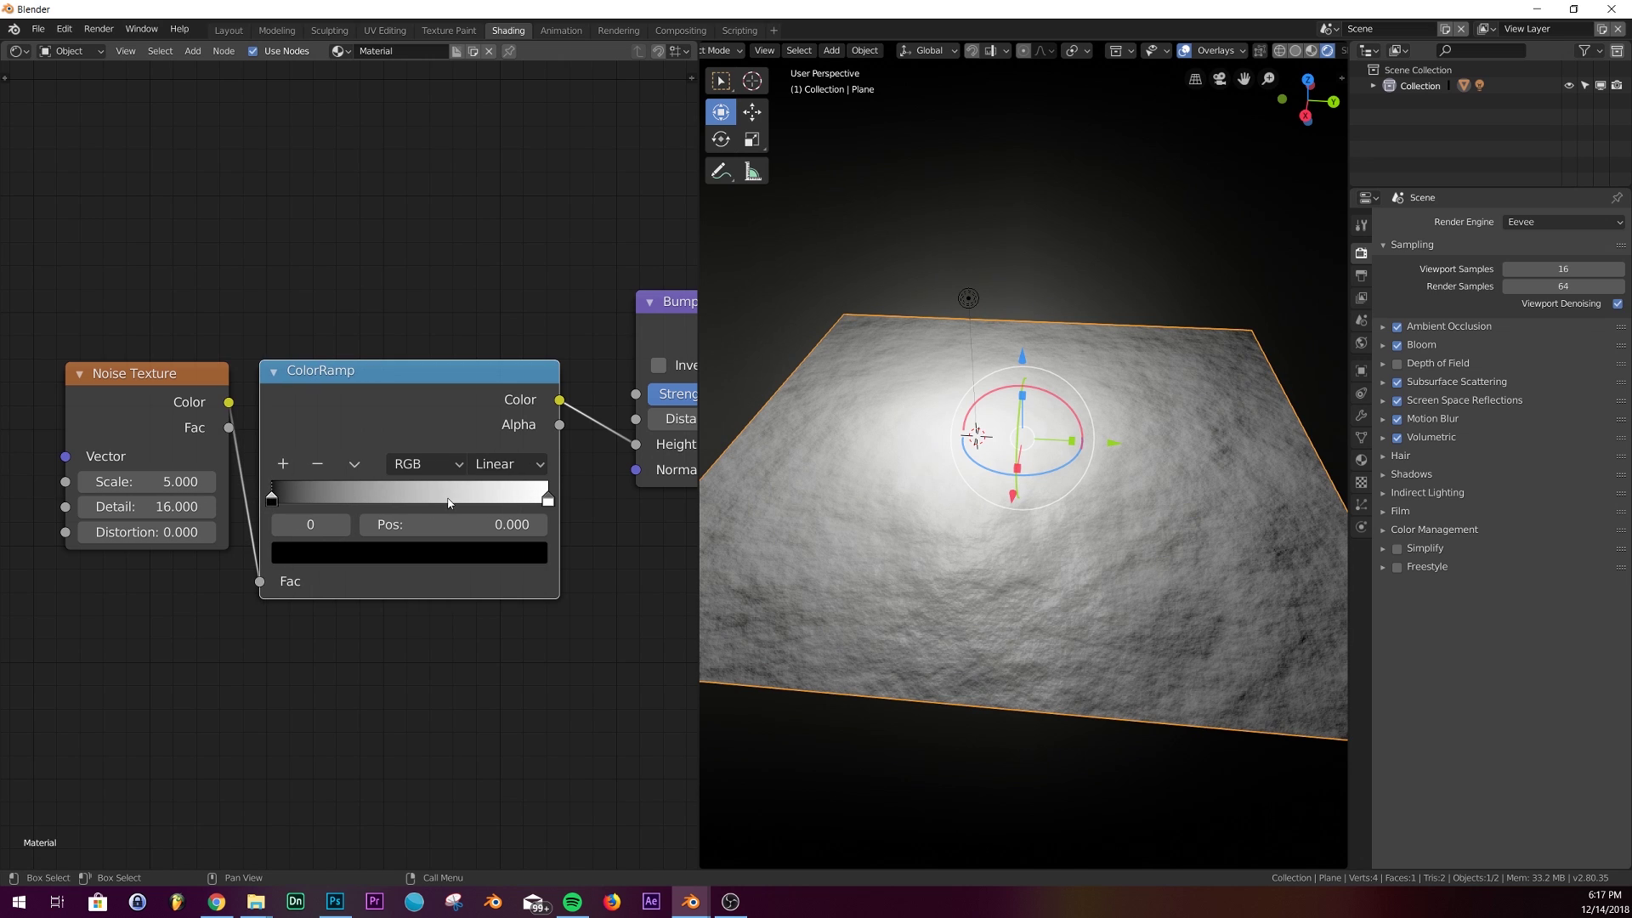
{"action": "left_click_drag", "start_coordinate": [546, 505], "coordinate": [418, 501]}
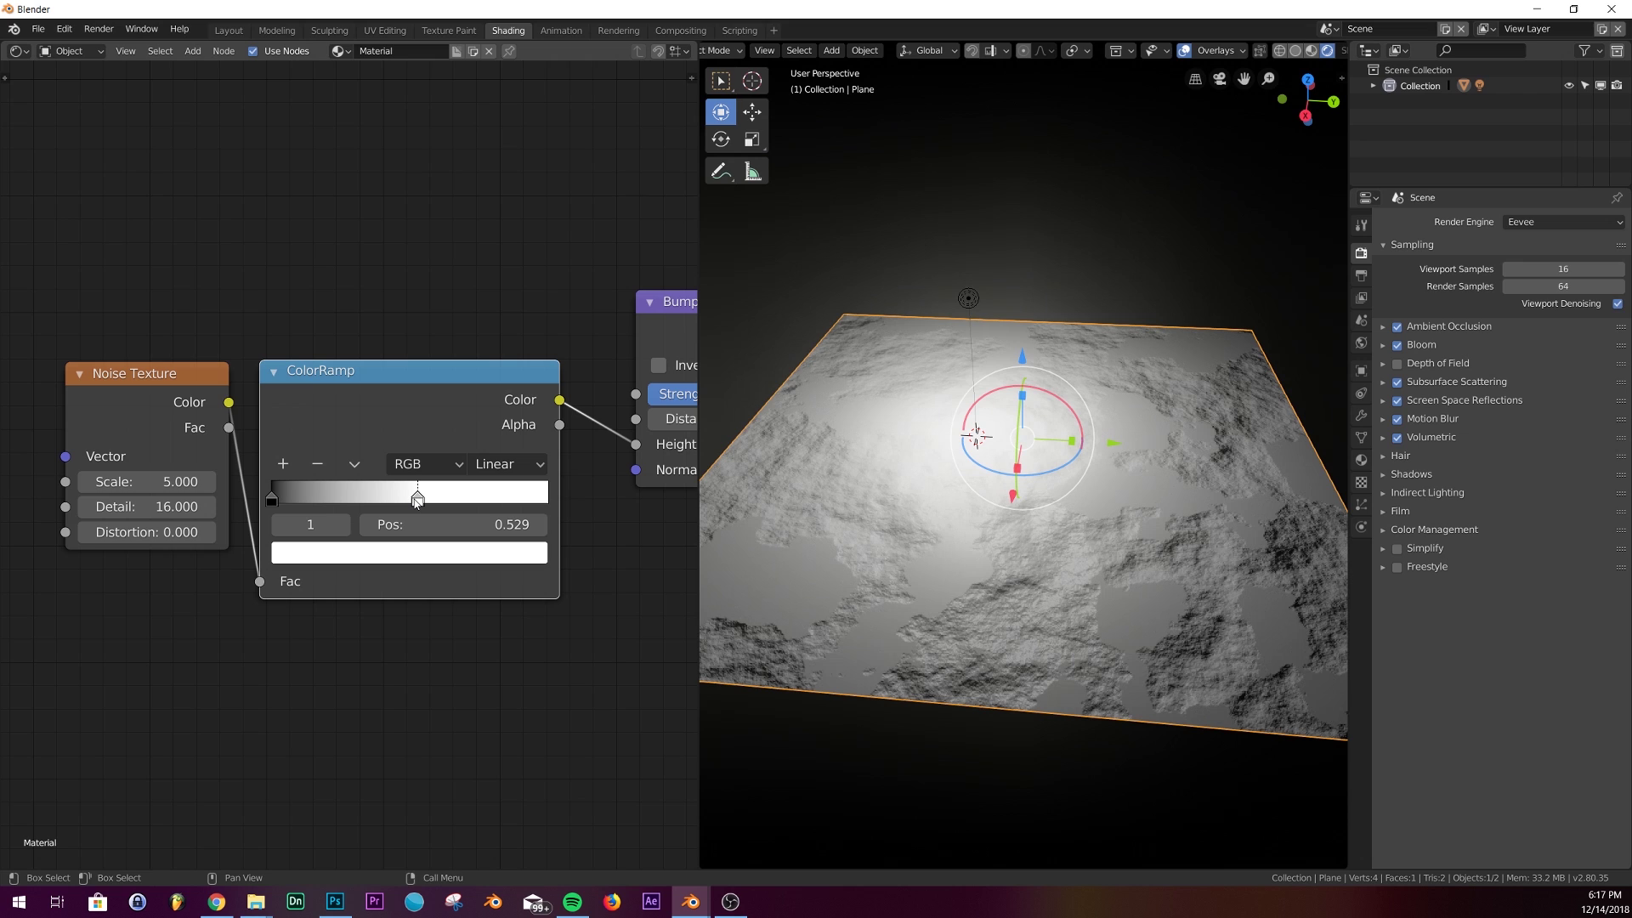
{"action": "left_click_drag", "start_coordinate": [273, 501], "coordinate": [320, 507]}
{"action": "middle_click_drag", "start_coordinate": [1077, 537], "coordinate": [1105, 625]}
{"action": "scroll", "coordinate": [612, 552], "scroll_direction": "down", "scroll_amount": 2}
{"action": "middle_click_drag", "start_coordinate": [579, 525], "coordinate": [405, 655]}
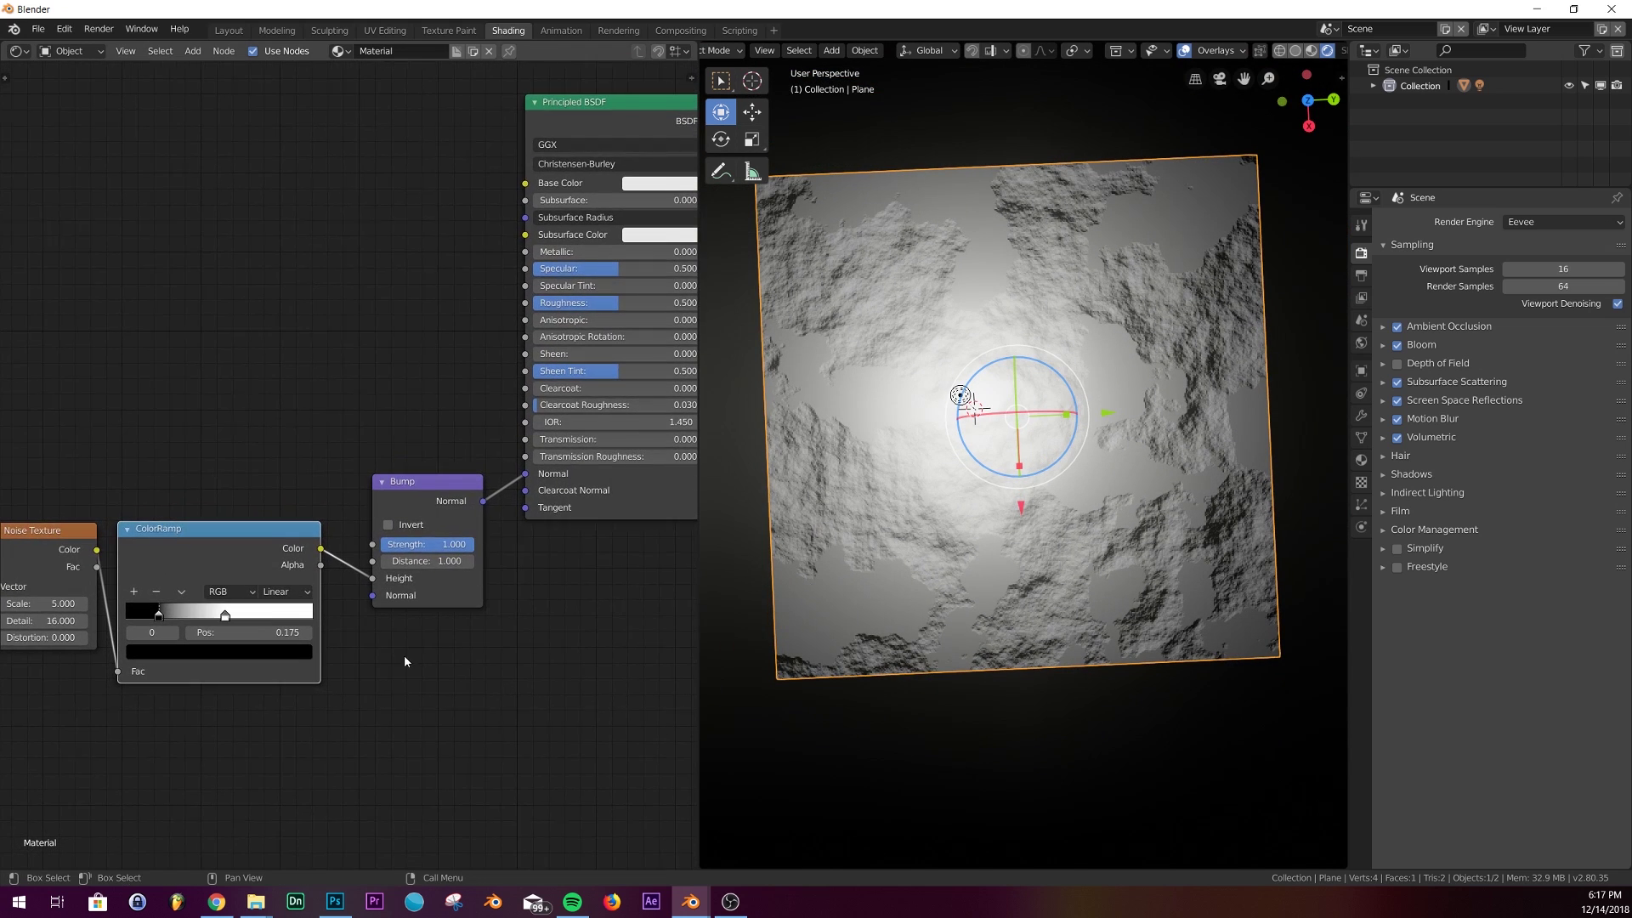
Step: Spread out the Noise Texture and ColorRamp nodes, and connect the Noise Texture's Color output to the Principled BSDF's Base Color
{"action": "scroll", "coordinate": [255, 552], "scroll_direction": "down", "scroll_amount": 2}
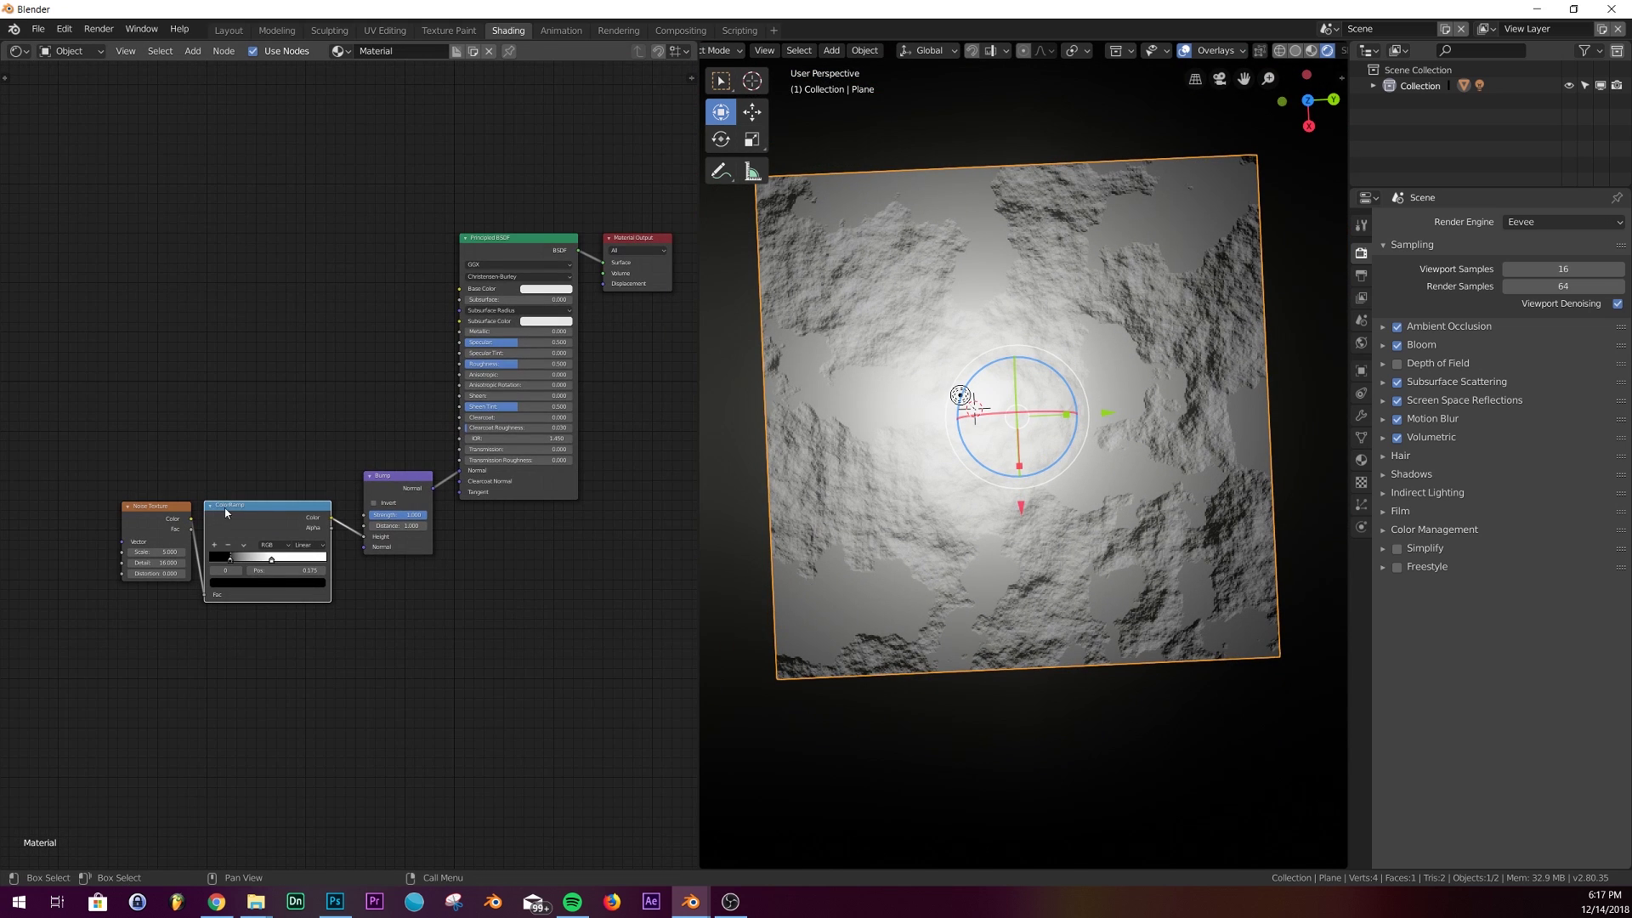
{"action": "left_click_drag", "start_coordinate": [166, 515], "coordinate": [103, 513]}
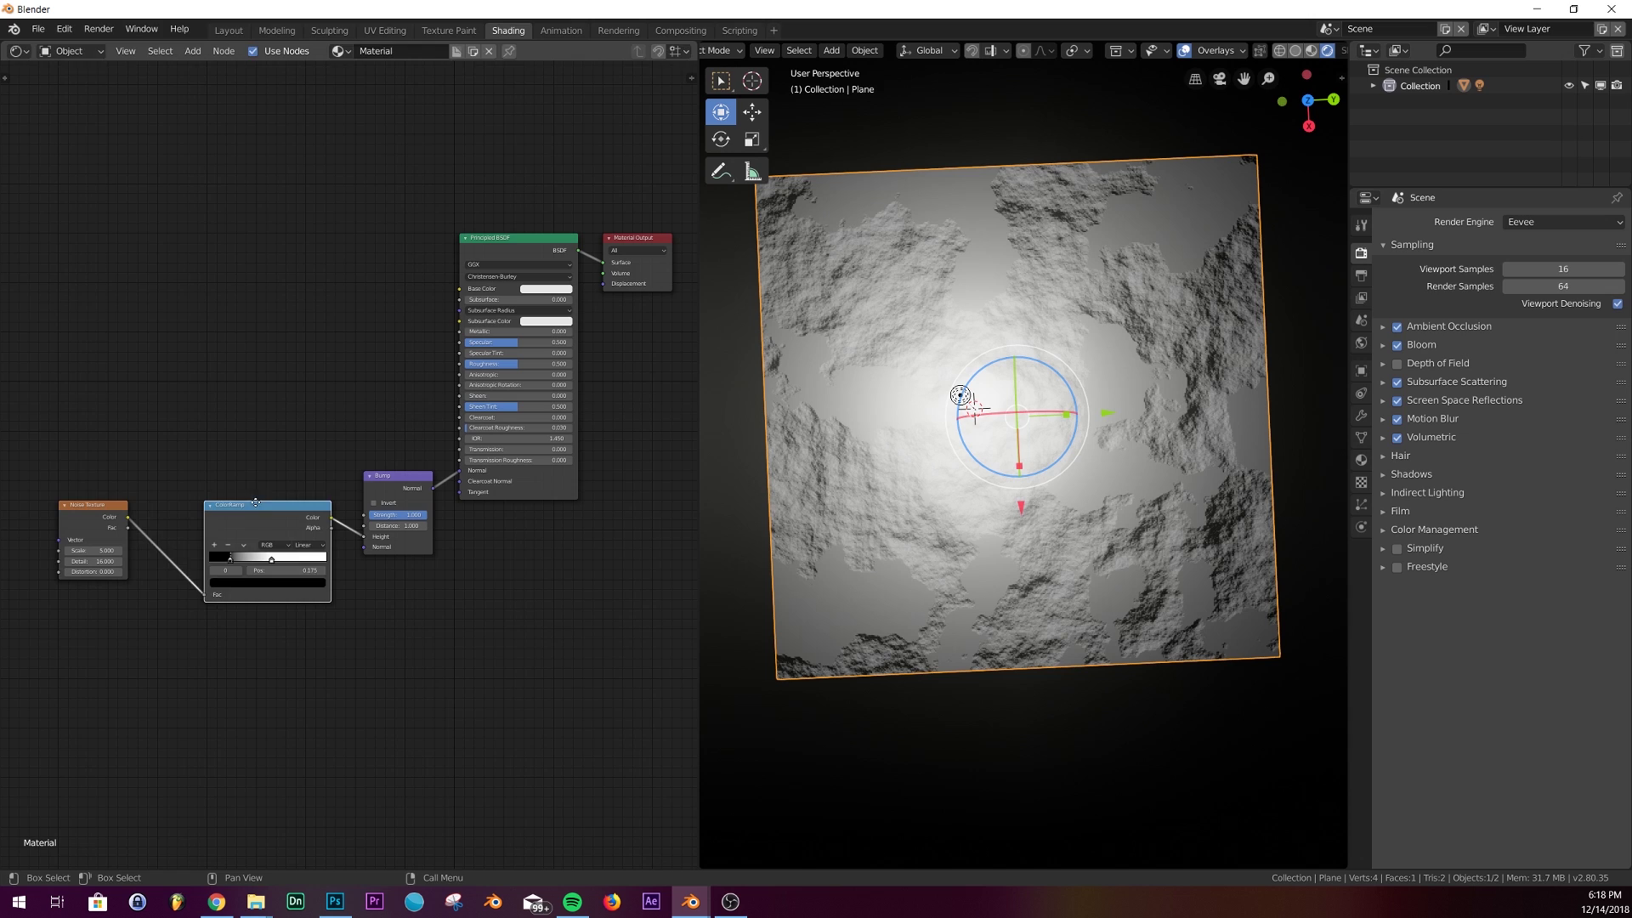
{"action": "left_click_drag", "start_coordinate": [274, 504], "coordinate": [239, 491]}
{"action": "left_click_drag", "start_coordinate": [125, 518], "coordinate": [460, 289]}
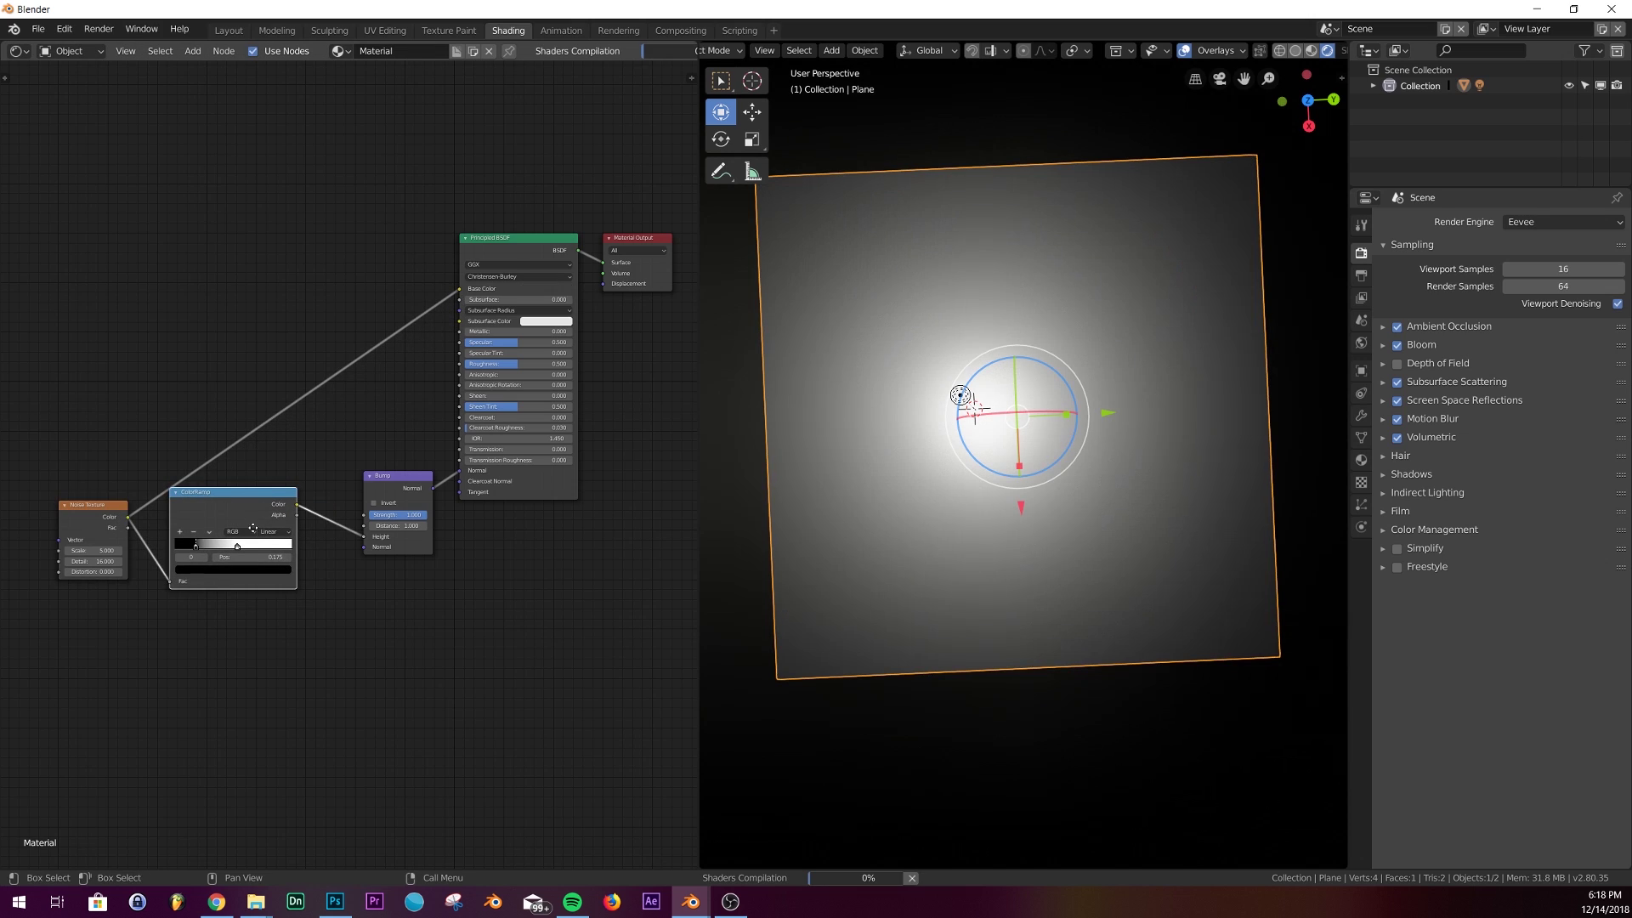
{"action": "left_click_drag", "start_coordinate": [211, 521], "coordinate": [271, 539]}
{"action": "left_click_drag", "start_coordinate": [79, 513], "coordinate": [77, 465]}
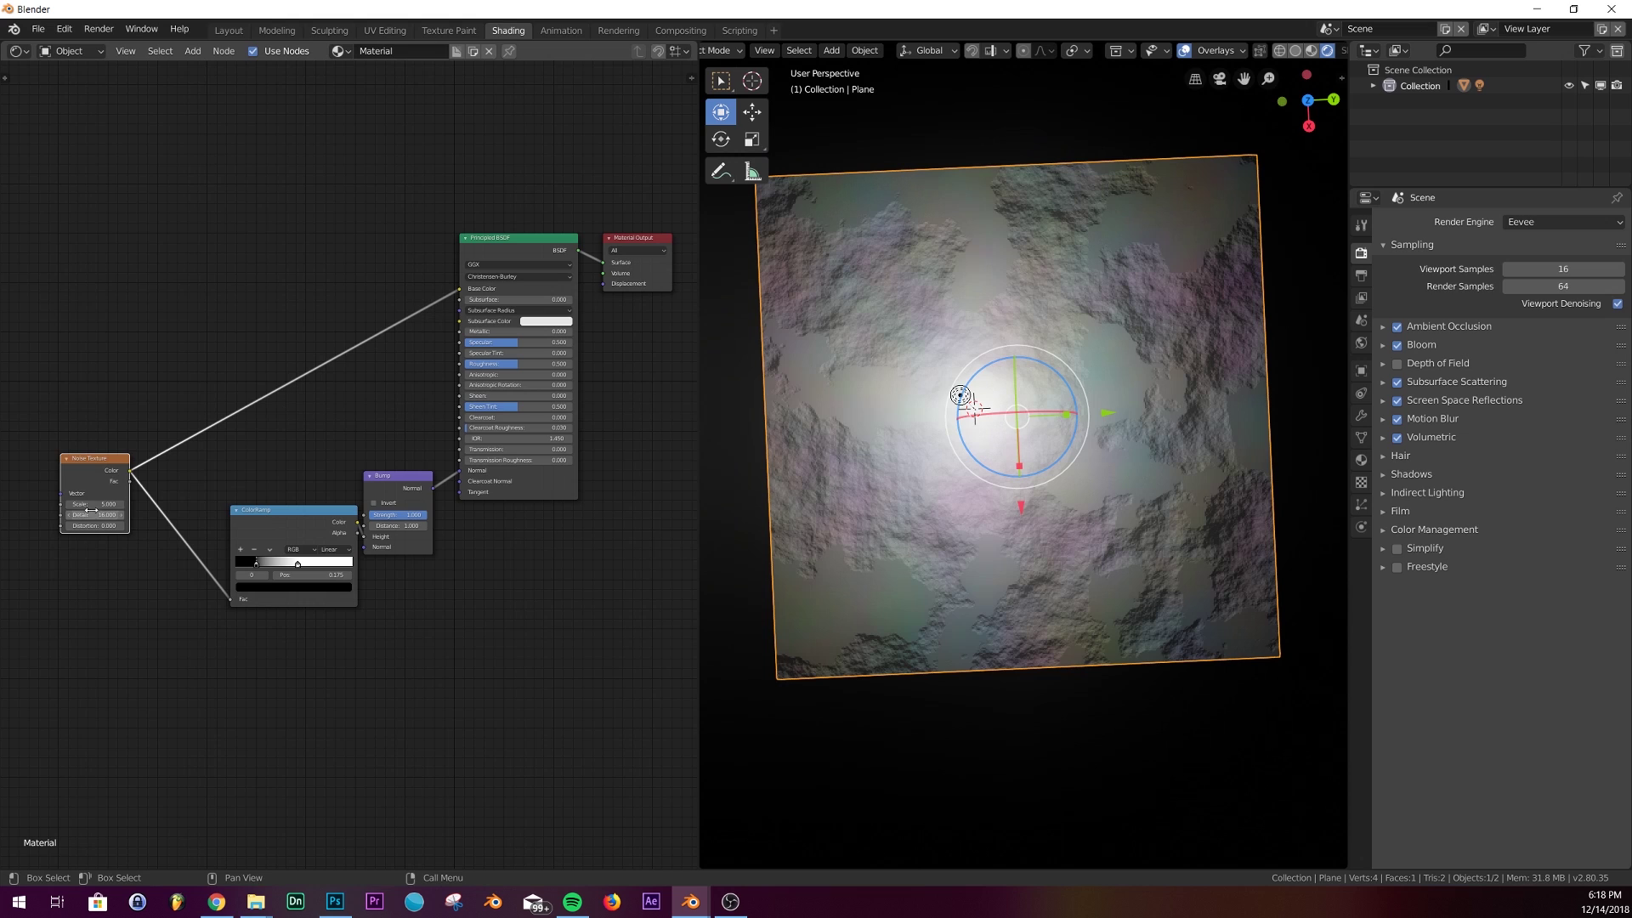
Step: Insert a second ColorRamp node on the link between the Noise Texture and Base Color, and place it above the first ColorRamp
{"action": "key", "text": "shift+a"}
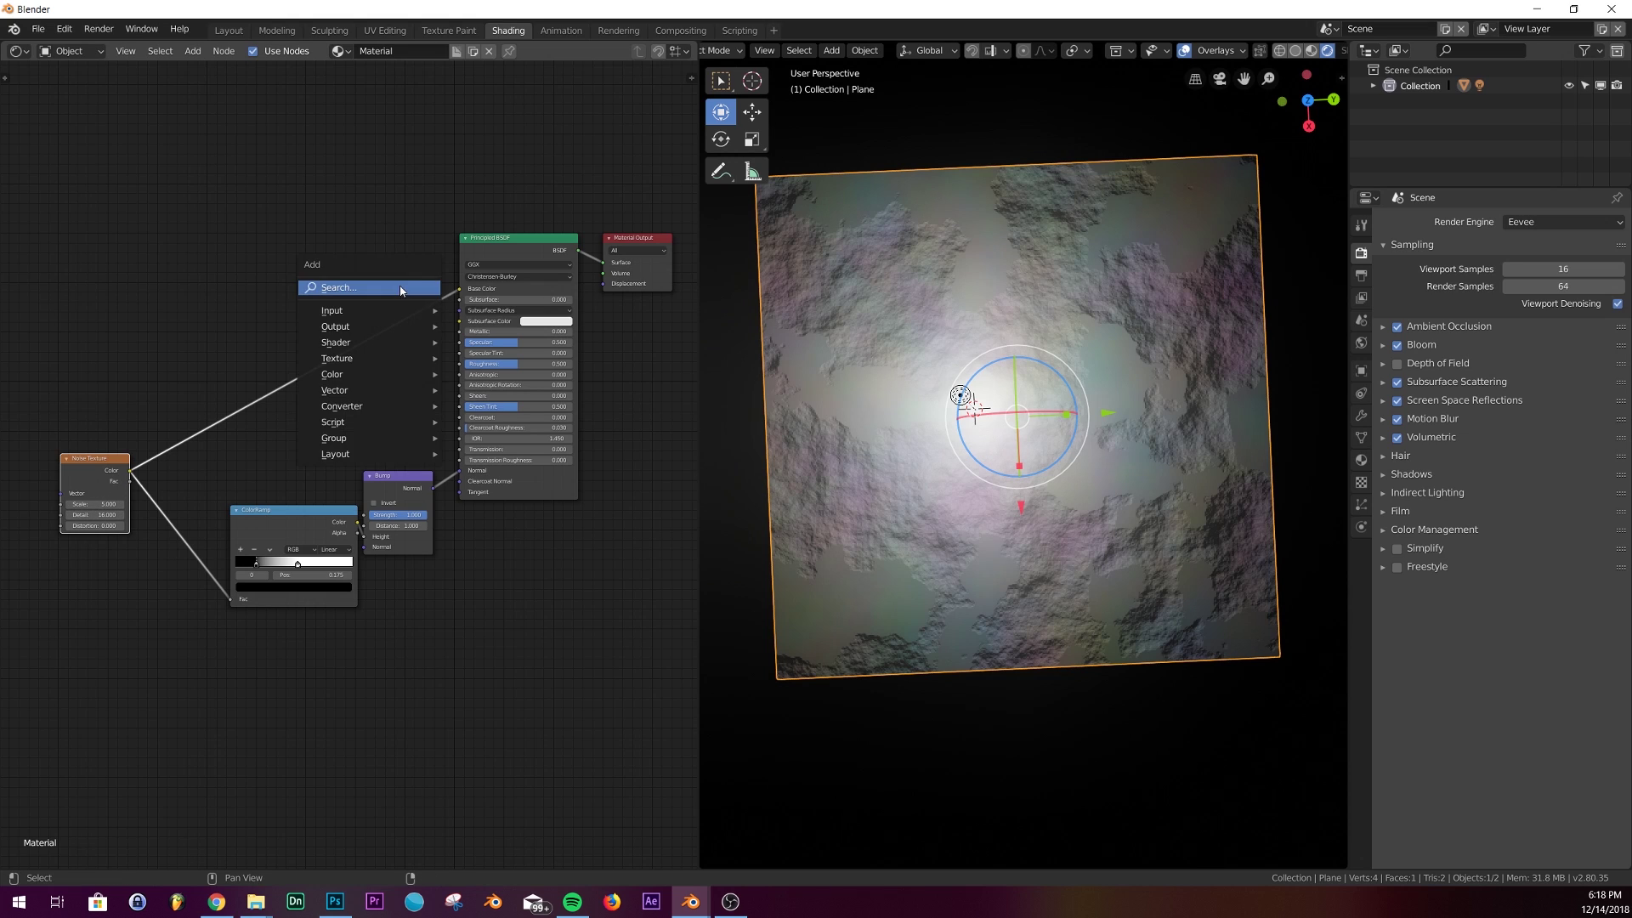
{"action": "left_click", "coordinate": [399, 281]}
{"action": "type", "text": "co"}
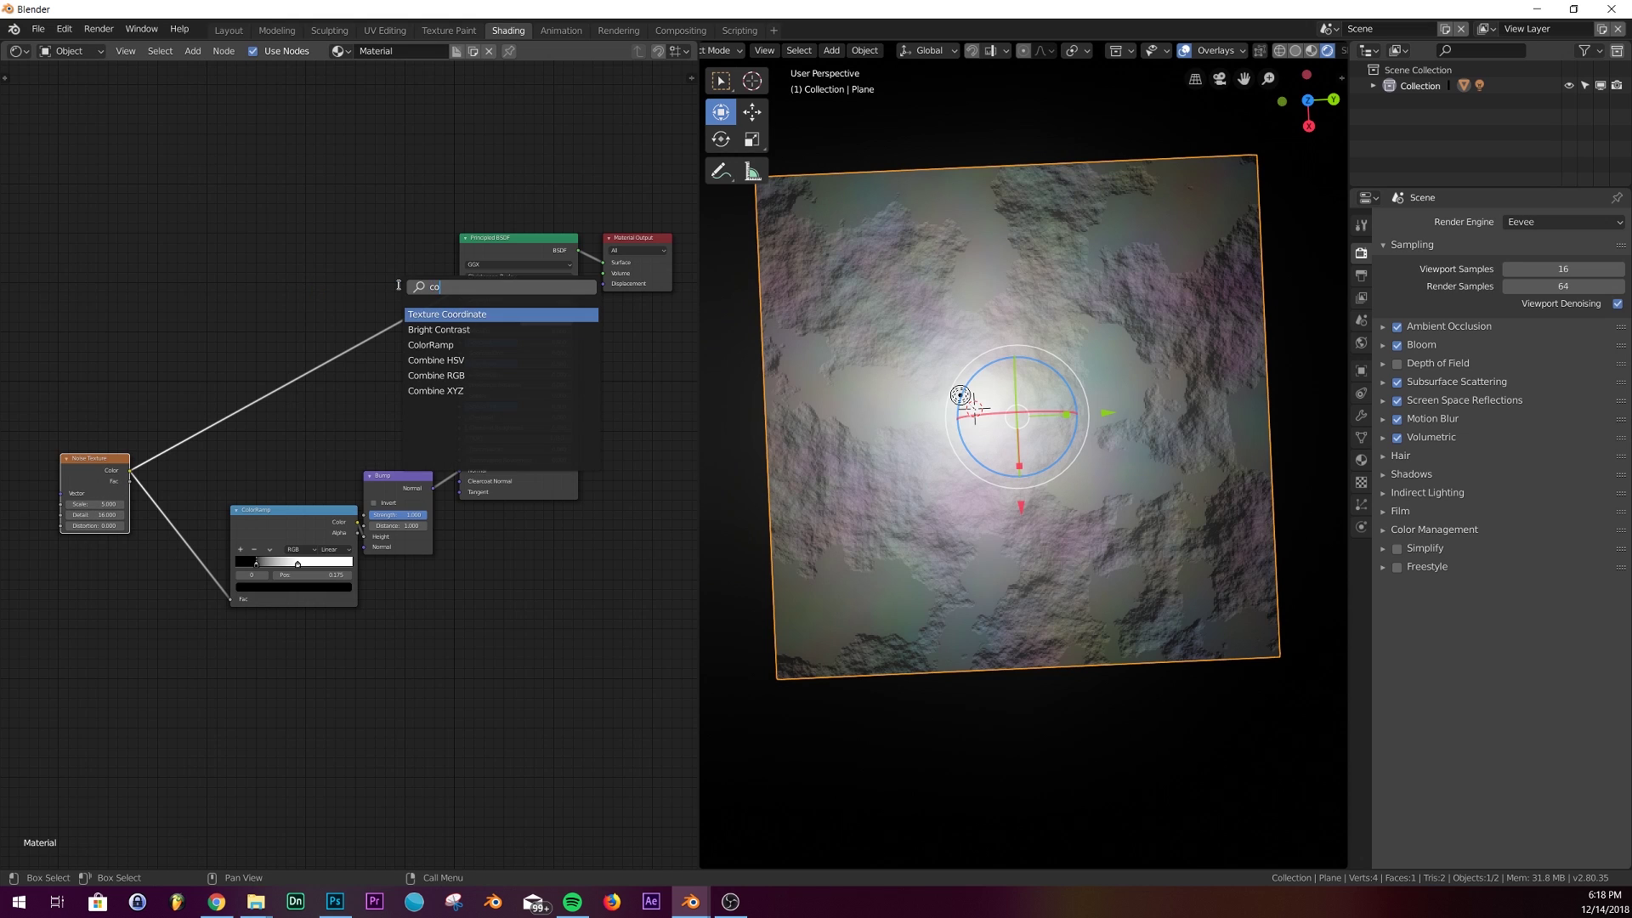
{"action": "type", "text": "l"}
{"action": "left_click", "coordinate": [459, 314]}
{"action": "left_click", "coordinate": [353, 332]}
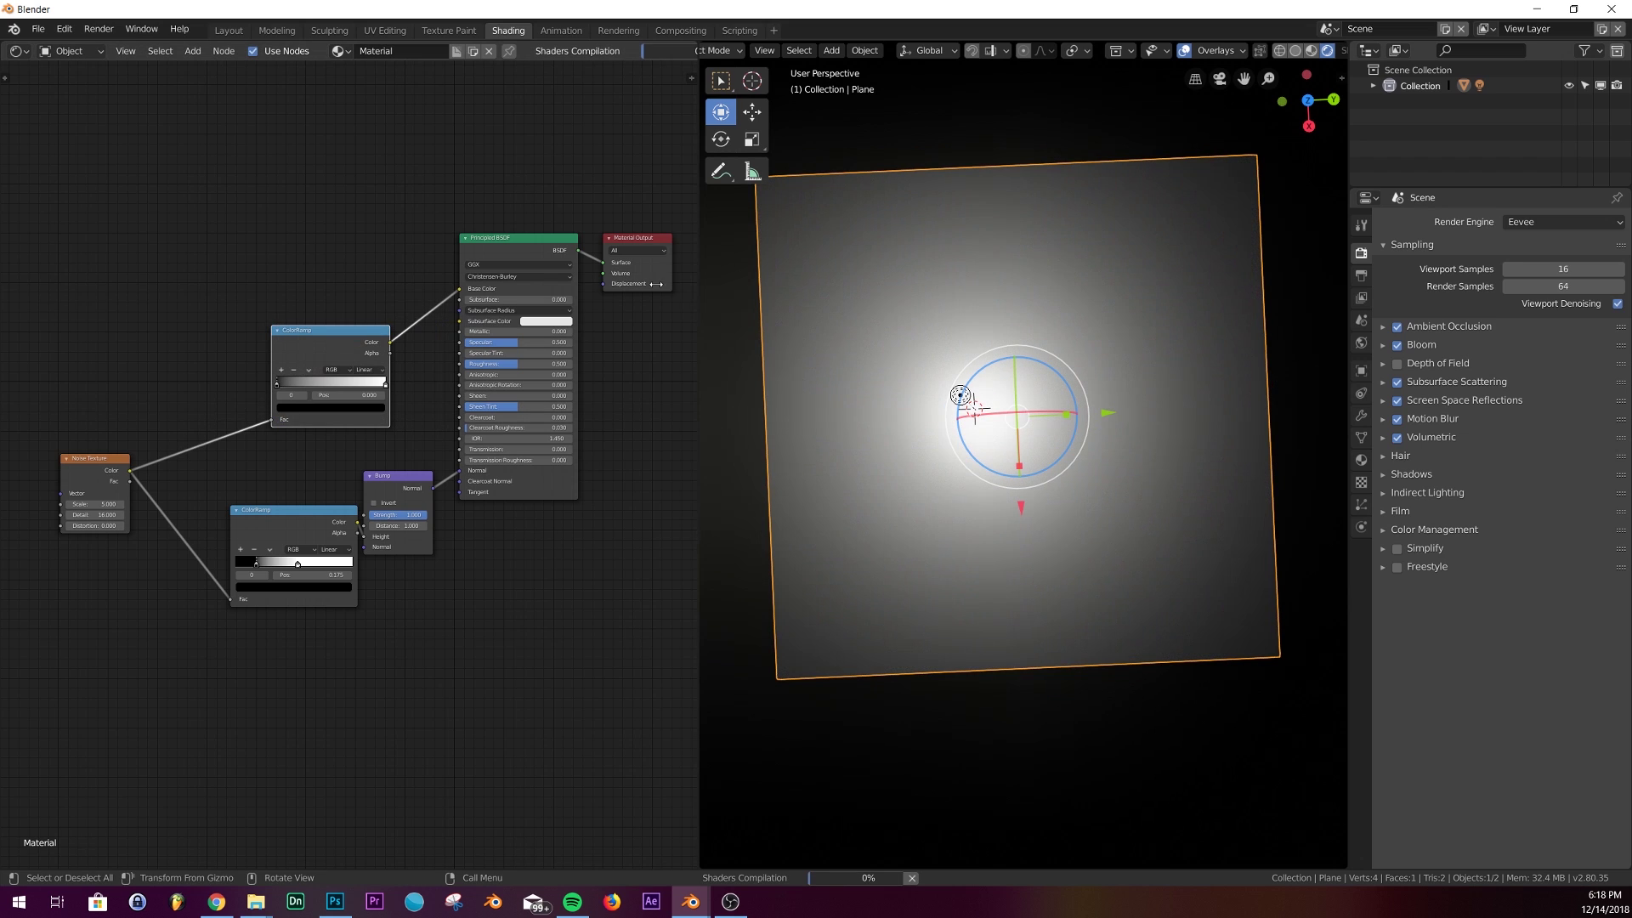
{"action": "left_click_drag", "start_coordinate": [310, 341], "coordinate": [222, 316]}
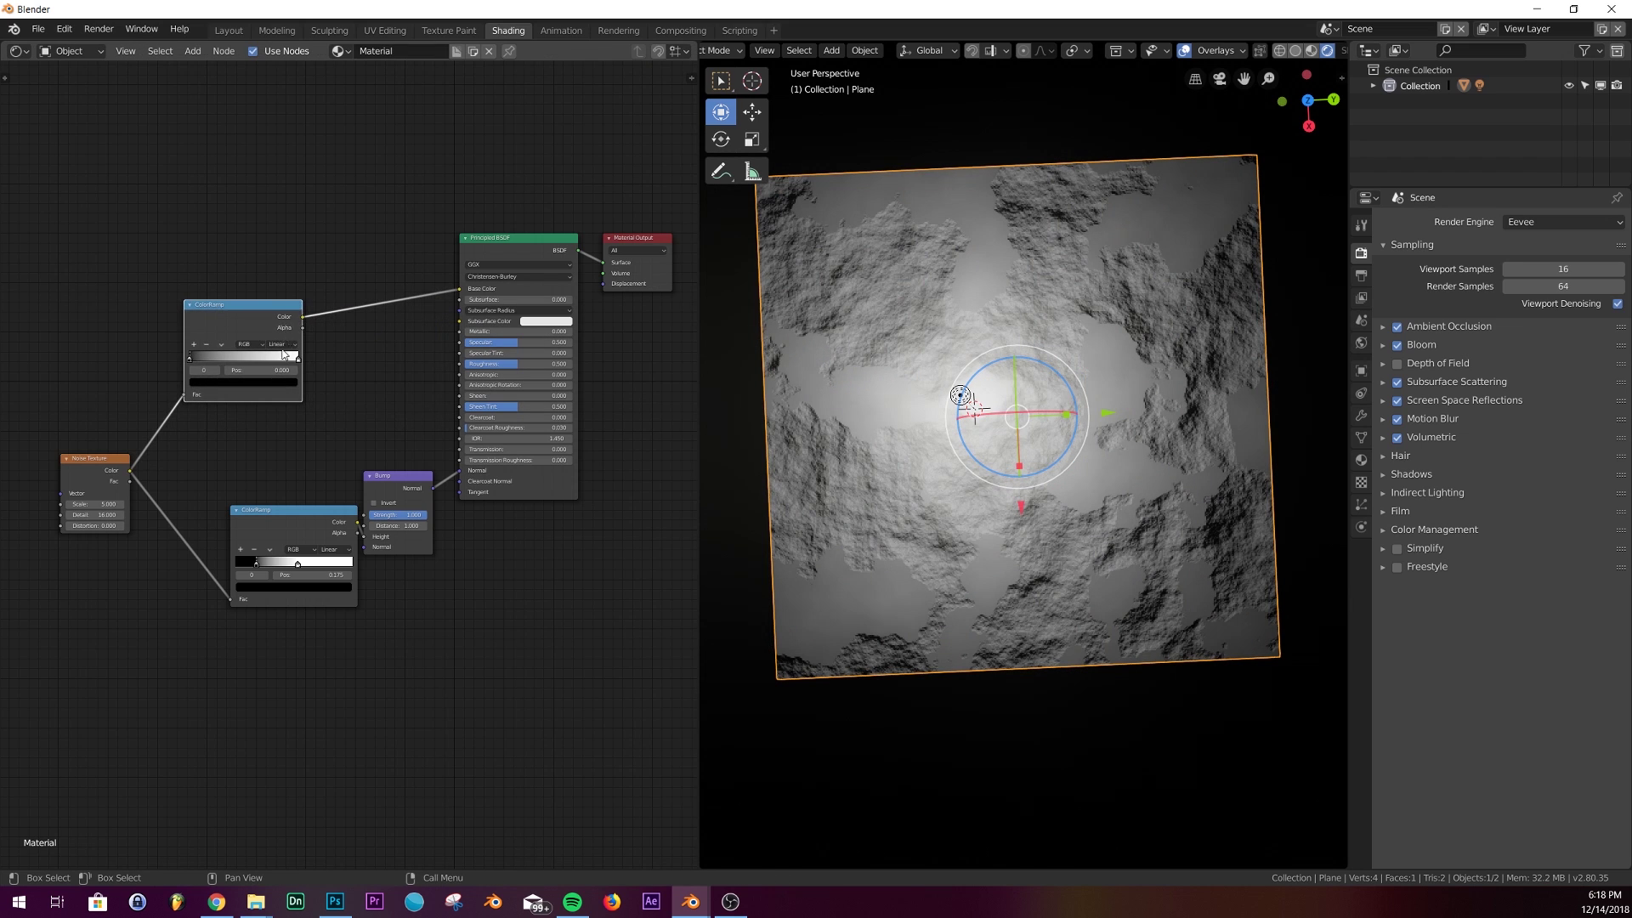
Step: Darken the base color by setting the upper ColorRamp's black stop position to 0.333
{"action": "scroll", "coordinate": [215, 396], "scroll_direction": "up", "scroll_amount": 8}
{"action": "middle_click_drag", "start_coordinate": [213, 395], "coordinate": [516, 449]}
{"action": "scroll", "coordinate": [501, 425], "scroll_direction": "up", "scroll_amount": 3}
{"action": "middle_click_drag", "start_coordinate": [461, 357], "coordinate": [283, 423]}
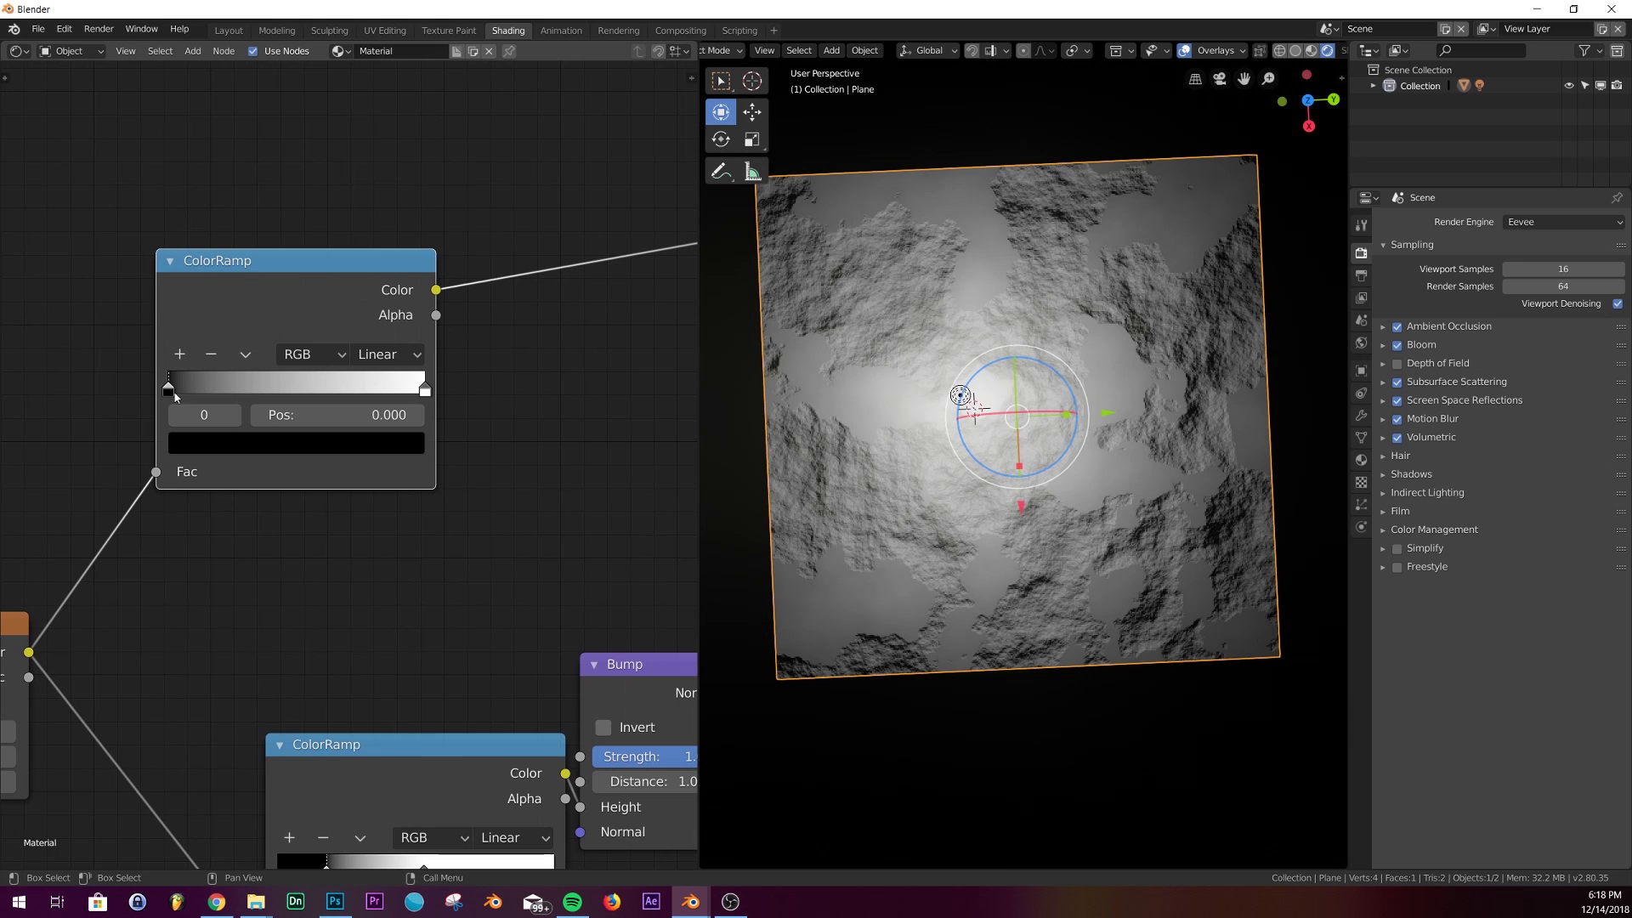
{"action": "left_click_drag", "start_coordinate": [201, 395], "coordinate": [255, 392]}
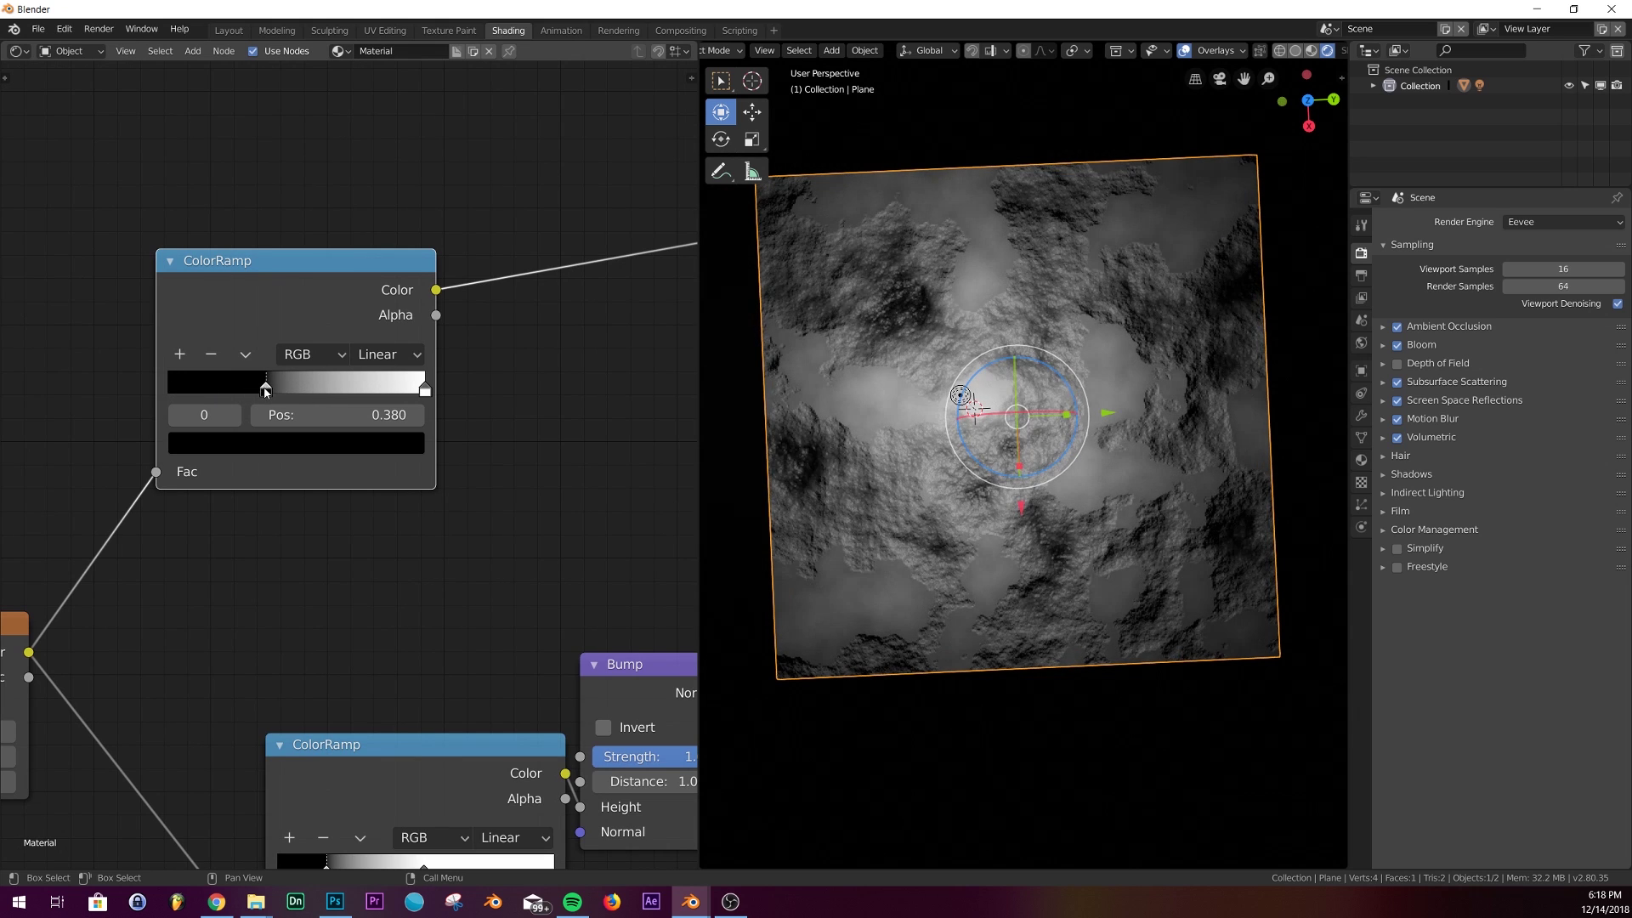
Step: Try feeding the upper ColorRamp's Color into the Principled BSDF's Roughness, and examine the plane's reflections from a low angle
{"action": "scroll", "coordinate": [543, 408], "scroll_direction": "down", "scroll_amount": 1}
{"action": "middle_click_drag", "start_coordinate": [543, 408], "coordinate": [323, 396]}
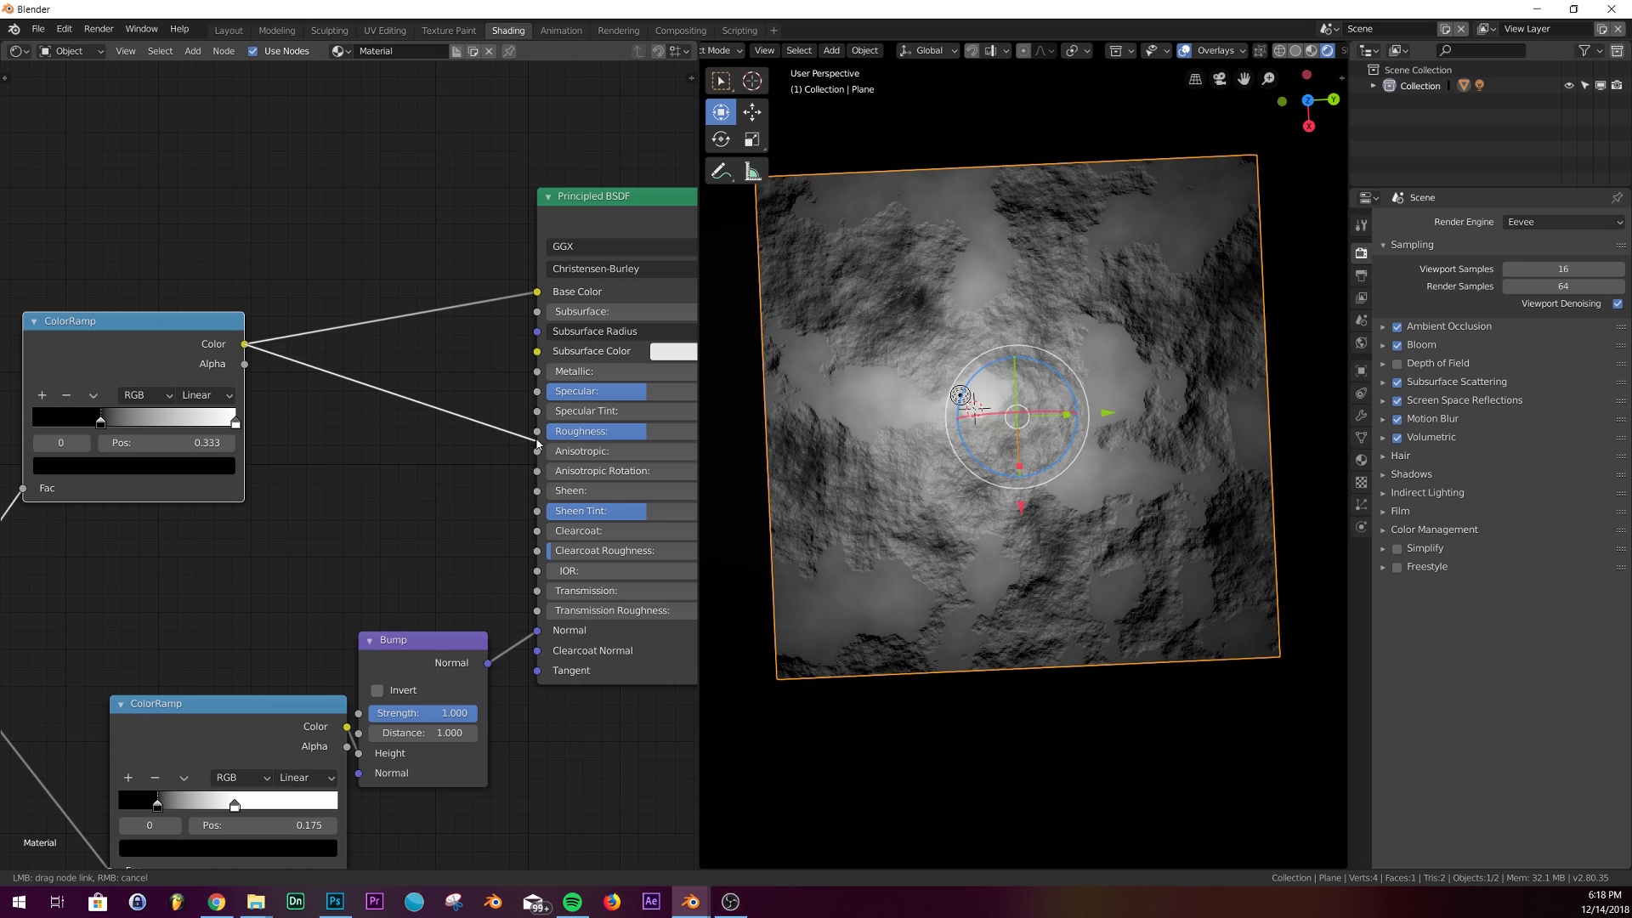
{"action": "left_click_drag", "start_coordinate": [540, 442], "coordinate": [538, 434]}
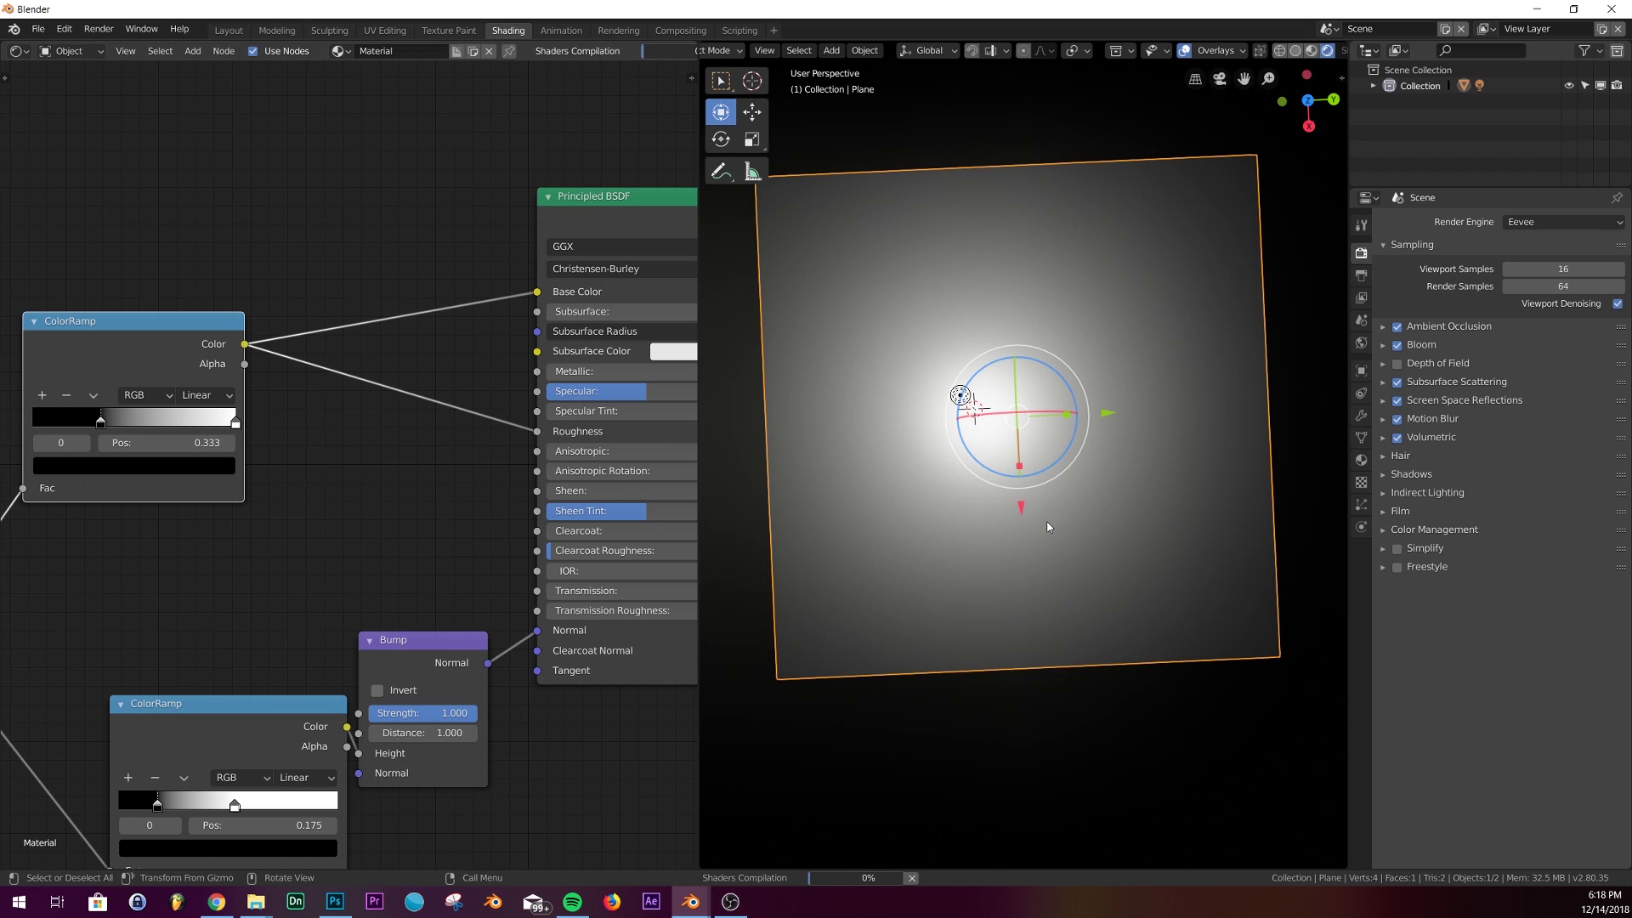
{"action": "middle_click_drag", "start_coordinate": [1117, 528], "coordinate": [1088, 432]}
{"action": "scroll", "coordinate": [1019, 669], "scroll_direction": "up", "scroll_amount": 3}
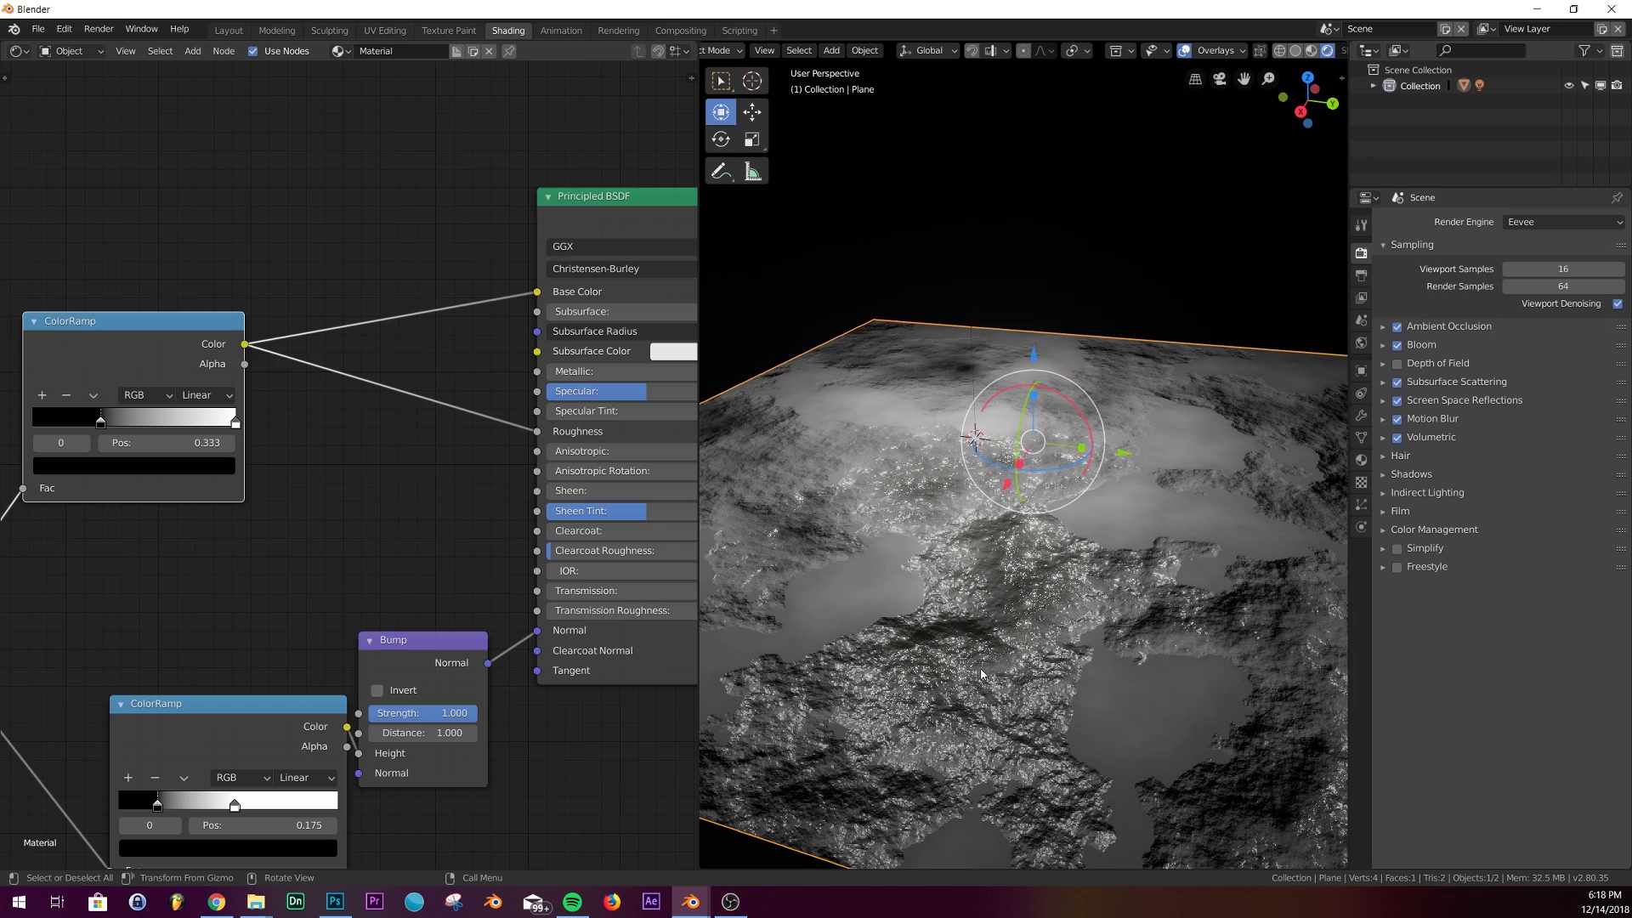
{"action": "middle_click_drag", "start_coordinate": [1114, 469], "coordinate": [1105, 551]}
{"action": "scroll", "coordinate": [1106, 556], "scroll_direction": "down", "scroll_amount": 5}
{"action": "scroll", "coordinate": [1131, 508], "scroll_direction": "up", "scroll_amount": 3}
{"action": "scroll", "coordinate": [1052, 448], "scroll_direction": "down", "scroll_amount": 3}
{"action": "scroll", "coordinate": [1105, 551], "scroll_direction": "up", "scroll_amount": 5}
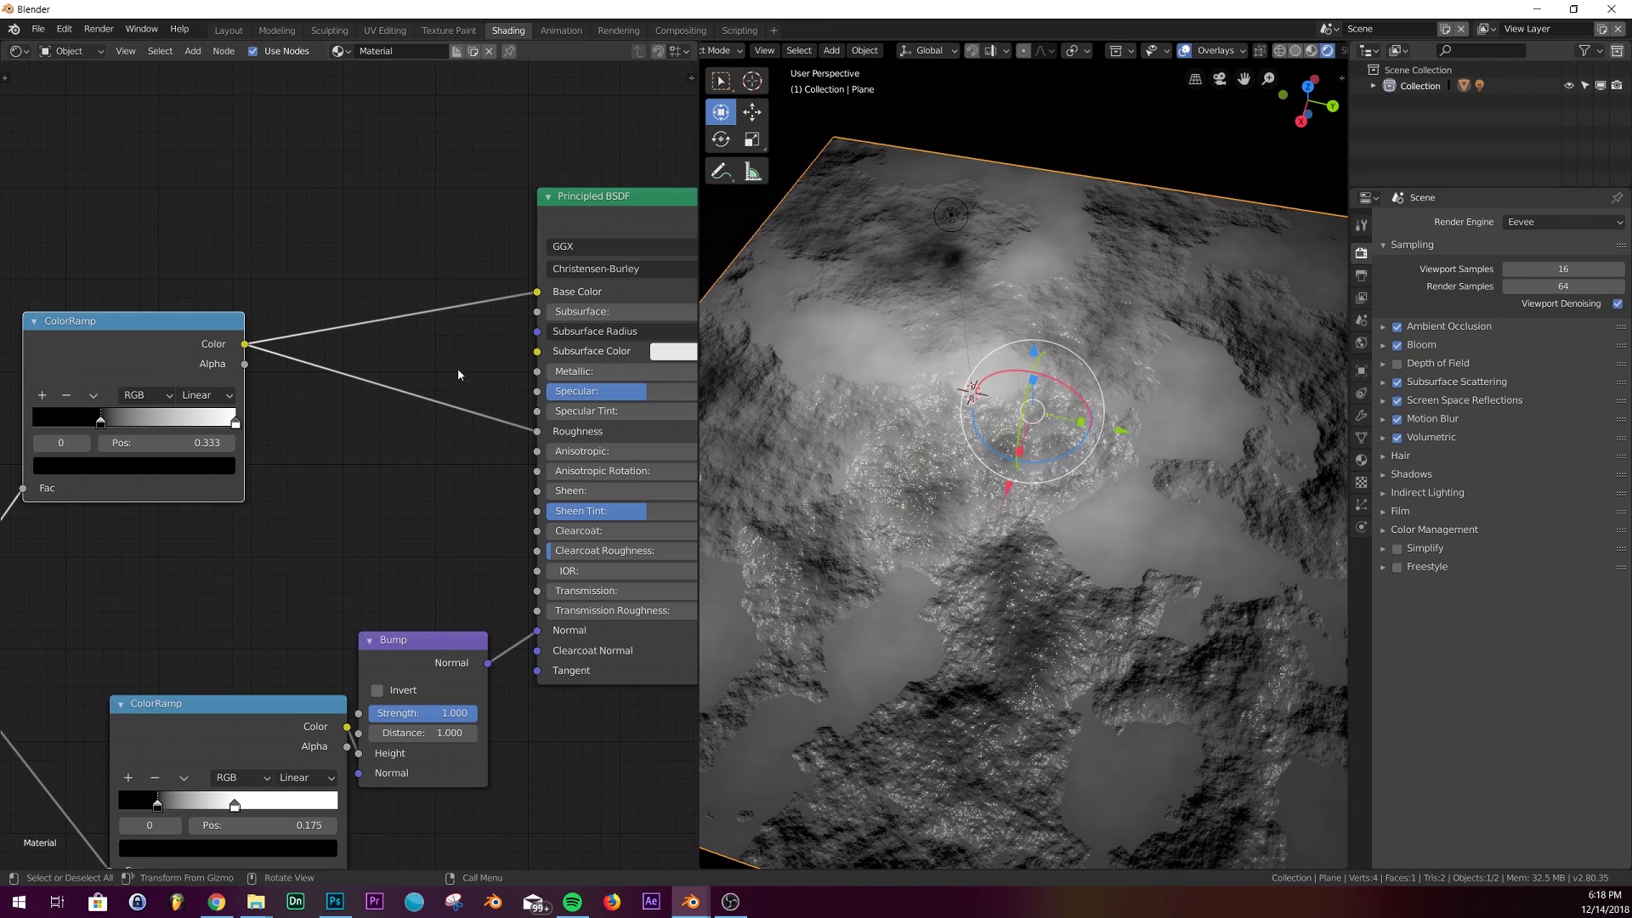
Step: Disconnect the upper ColorRamp from the Principled BSDF's Roughness input, and check the plane's surface
{"action": "left_click_drag", "start_coordinate": [536, 432], "coordinate": [478, 461]}
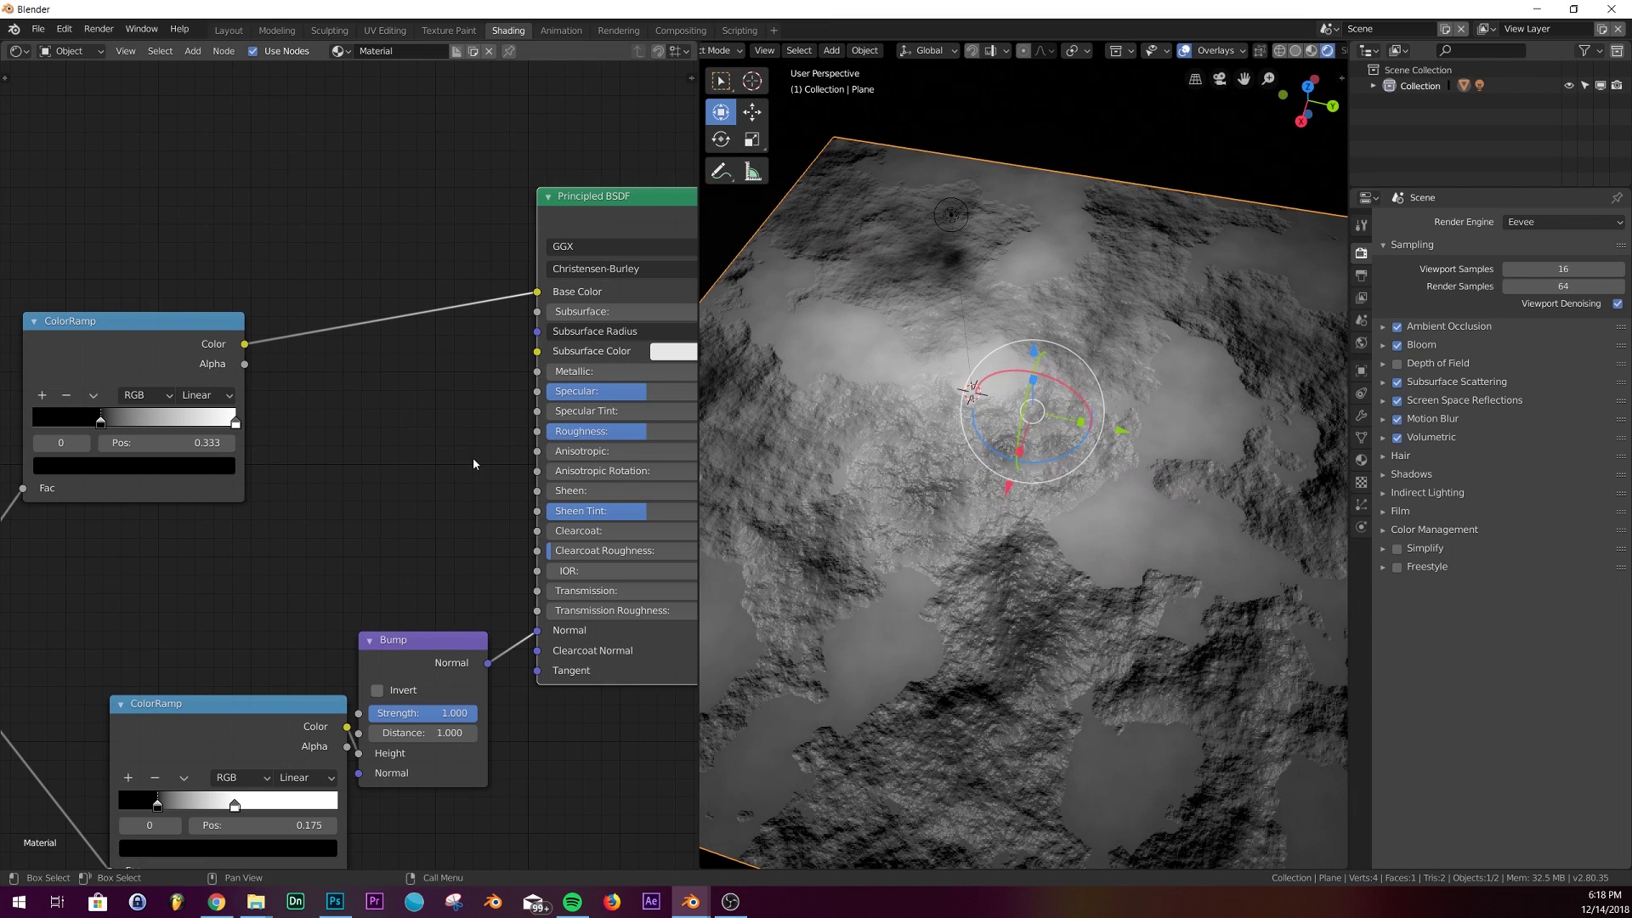
{"action": "scroll", "coordinate": [1048, 551], "scroll_direction": "up", "scroll_amount": 2}
{"action": "scroll", "coordinate": [1044, 511], "scroll_direction": "down", "scroll_amount": 2}
{"action": "middle_click_drag", "start_coordinate": [1048, 551], "coordinate": [1040, 523]}
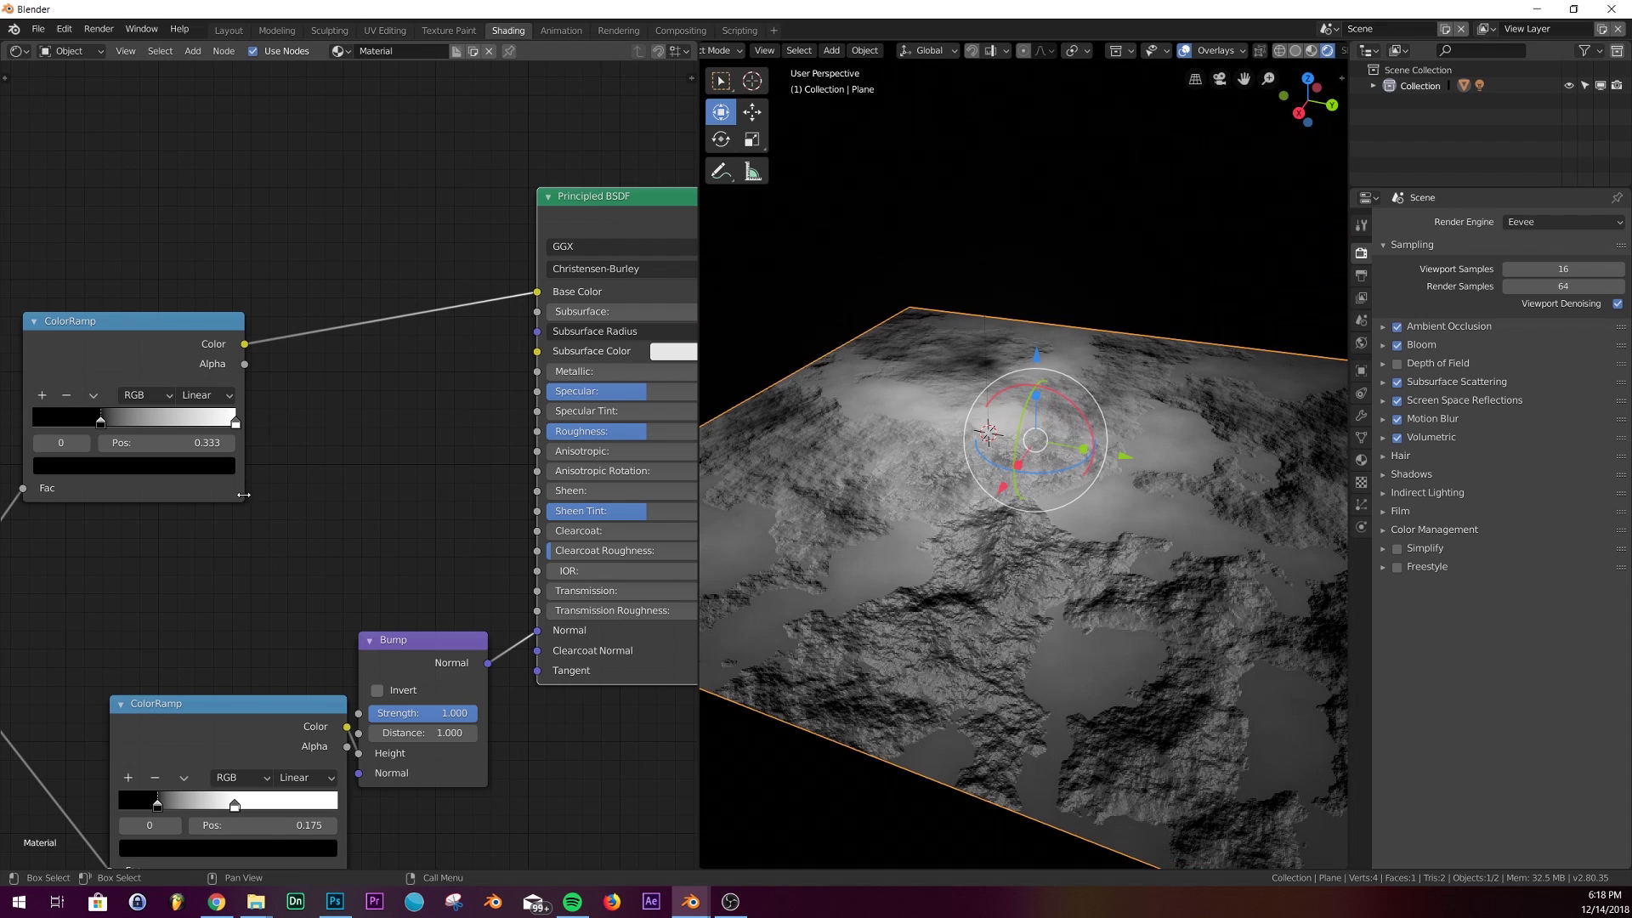
Step: Switch to the thing.blend window and examine the finished scene in Rendered shading, from around the sphere and through the camera
{"action": "mouse_move", "coordinate": [686, 908]}
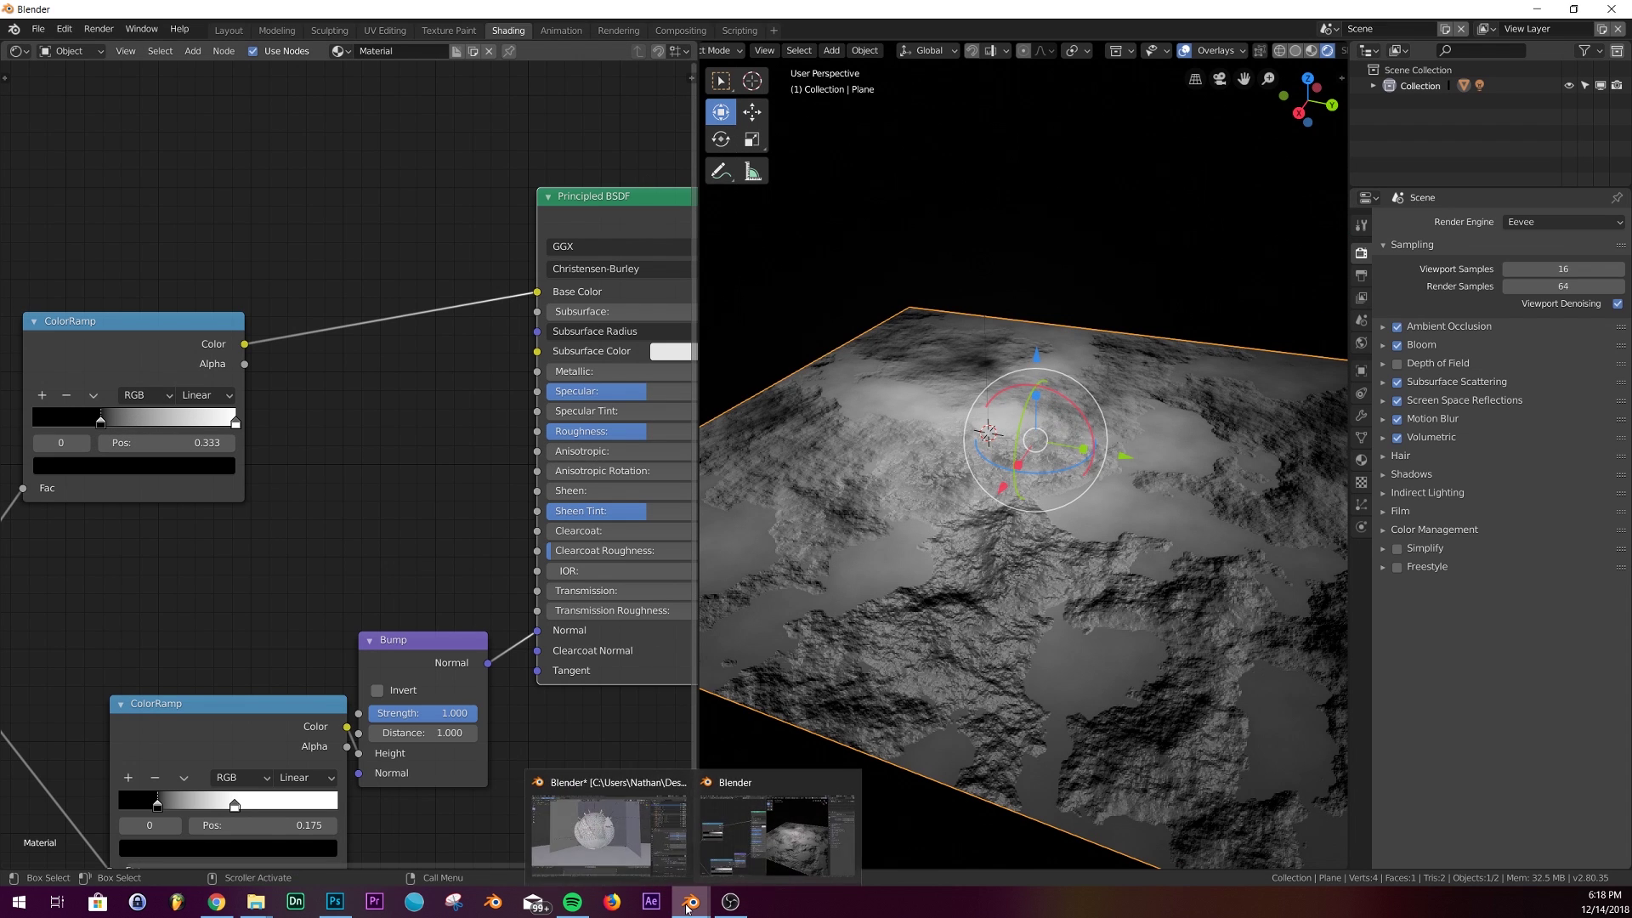
{"action": "left_click", "coordinate": [639, 840]}
{"action": "key", "text": "z"}
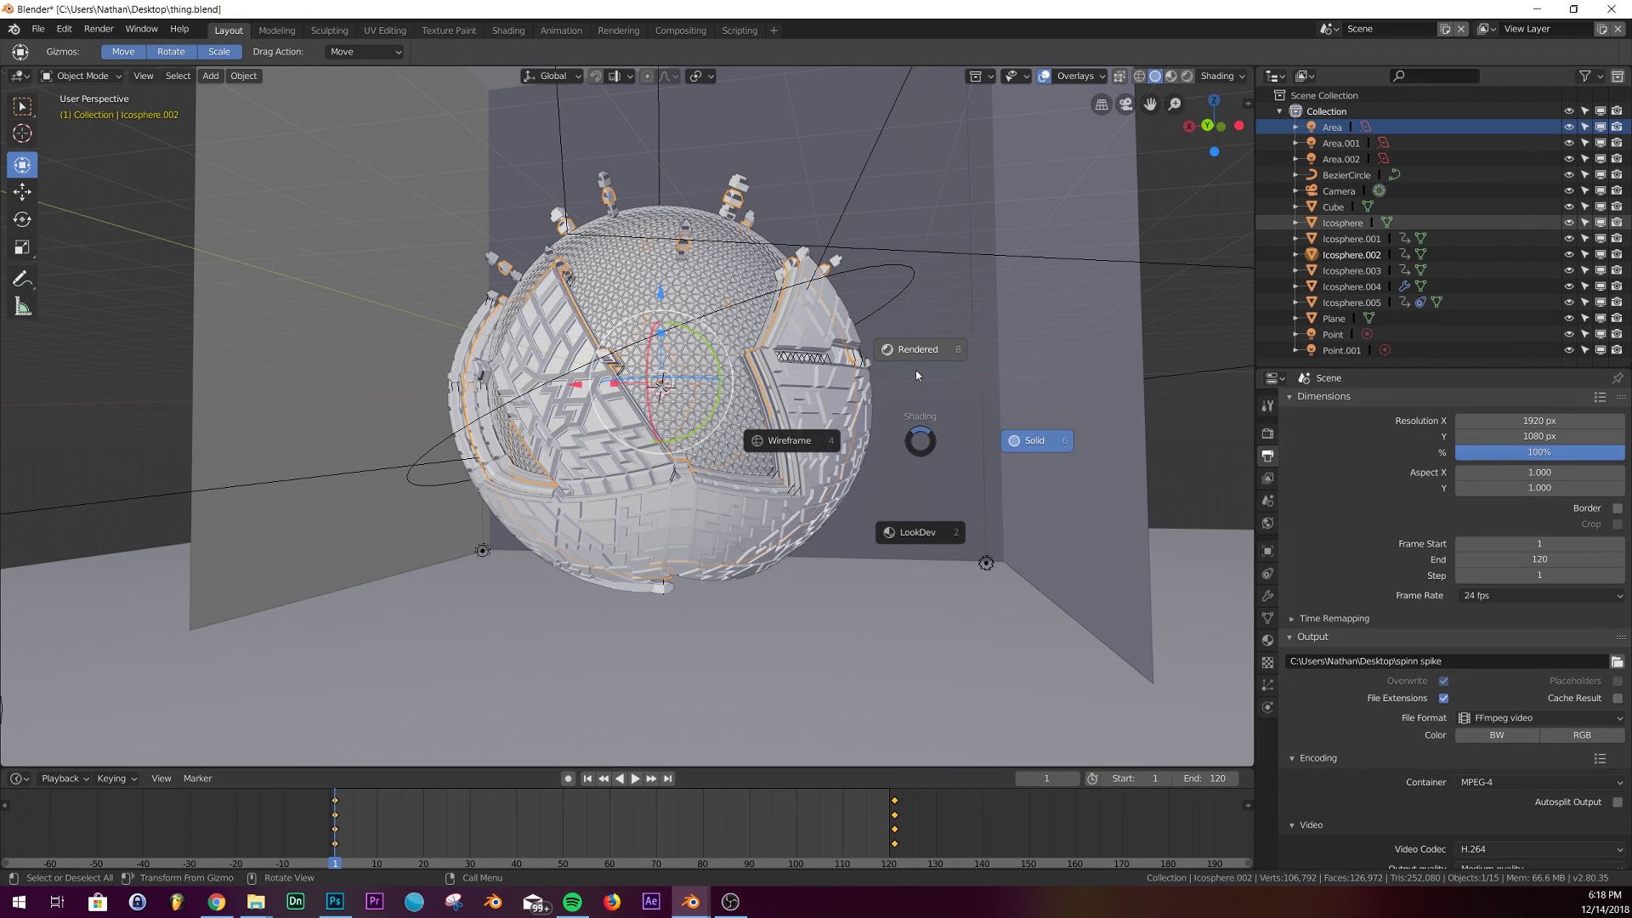
{"action": "left_click", "coordinate": [916, 373]}
{"action": "middle_click_drag", "start_coordinate": [462, 352], "coordinate": [714, 377]}
{"action": "middle_click_drag", "start_coordinate": [844, 639], "coordinate": [755, 557]}
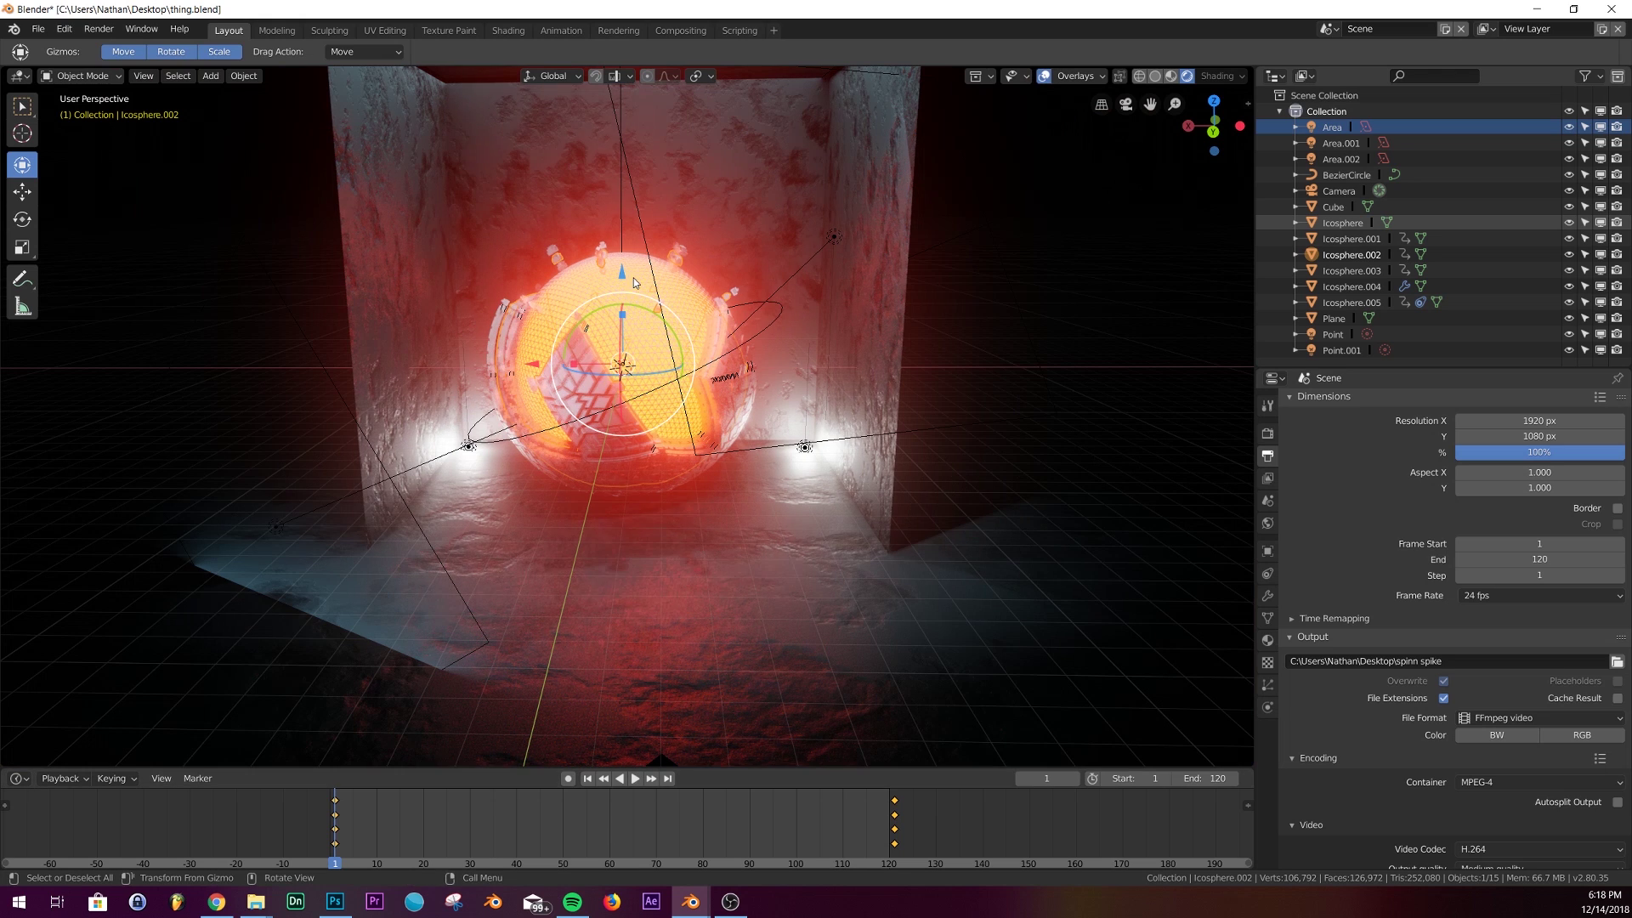
{"action": "scroll", "coordinate": [642, 220], "scroll_direction": "up", "scroll_amount": 3}
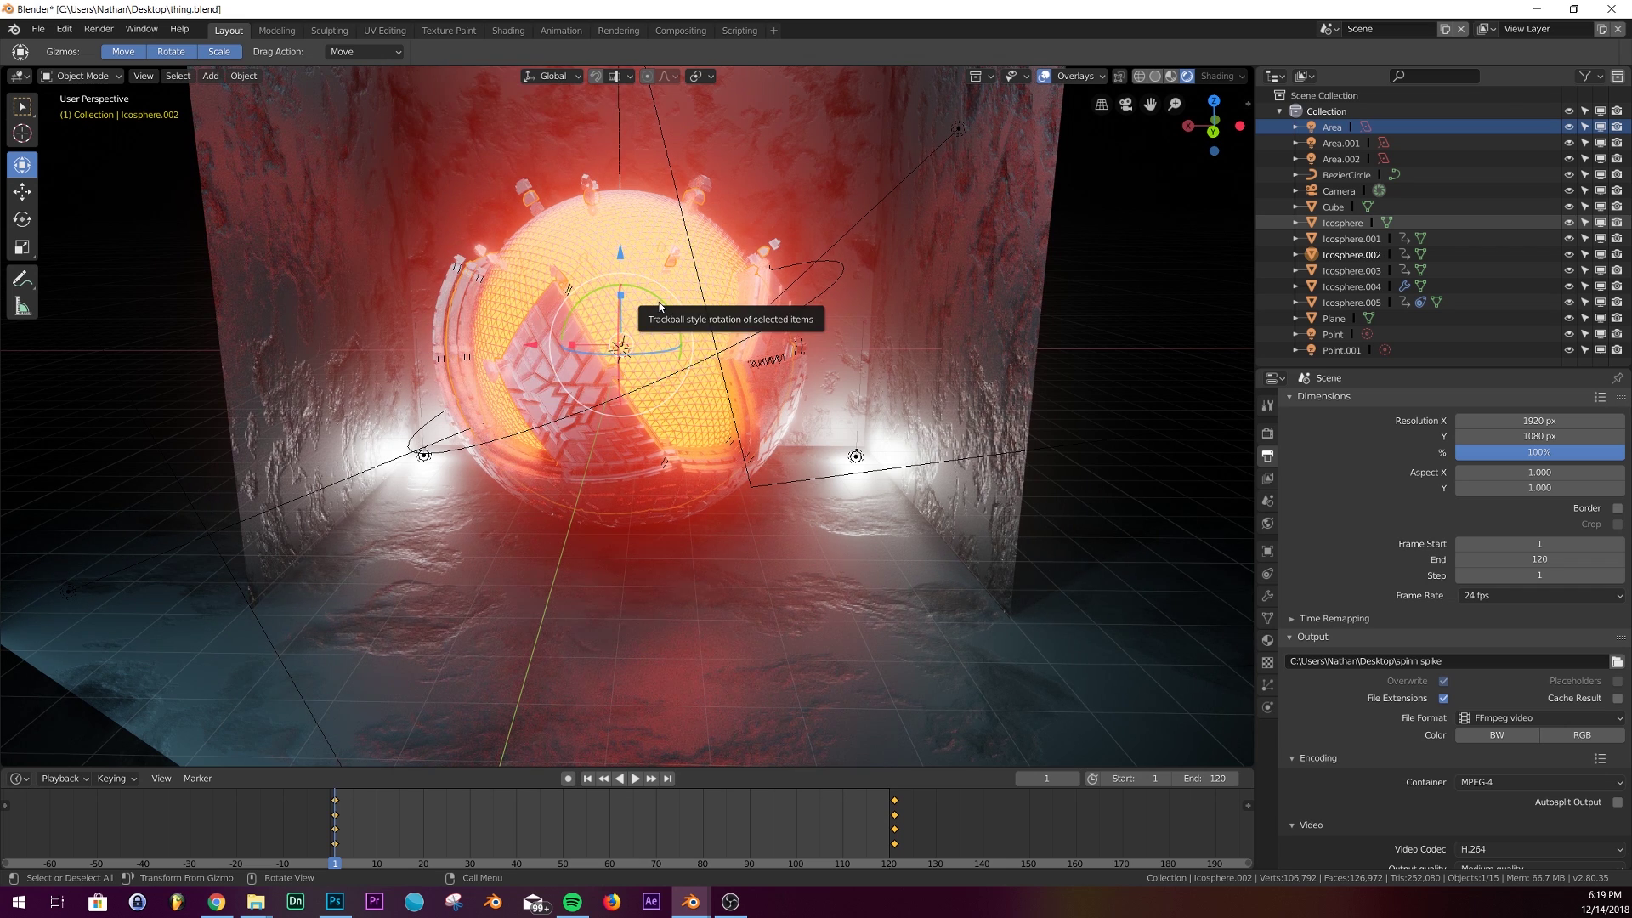
{"action": "key", "text": "KP_0"}
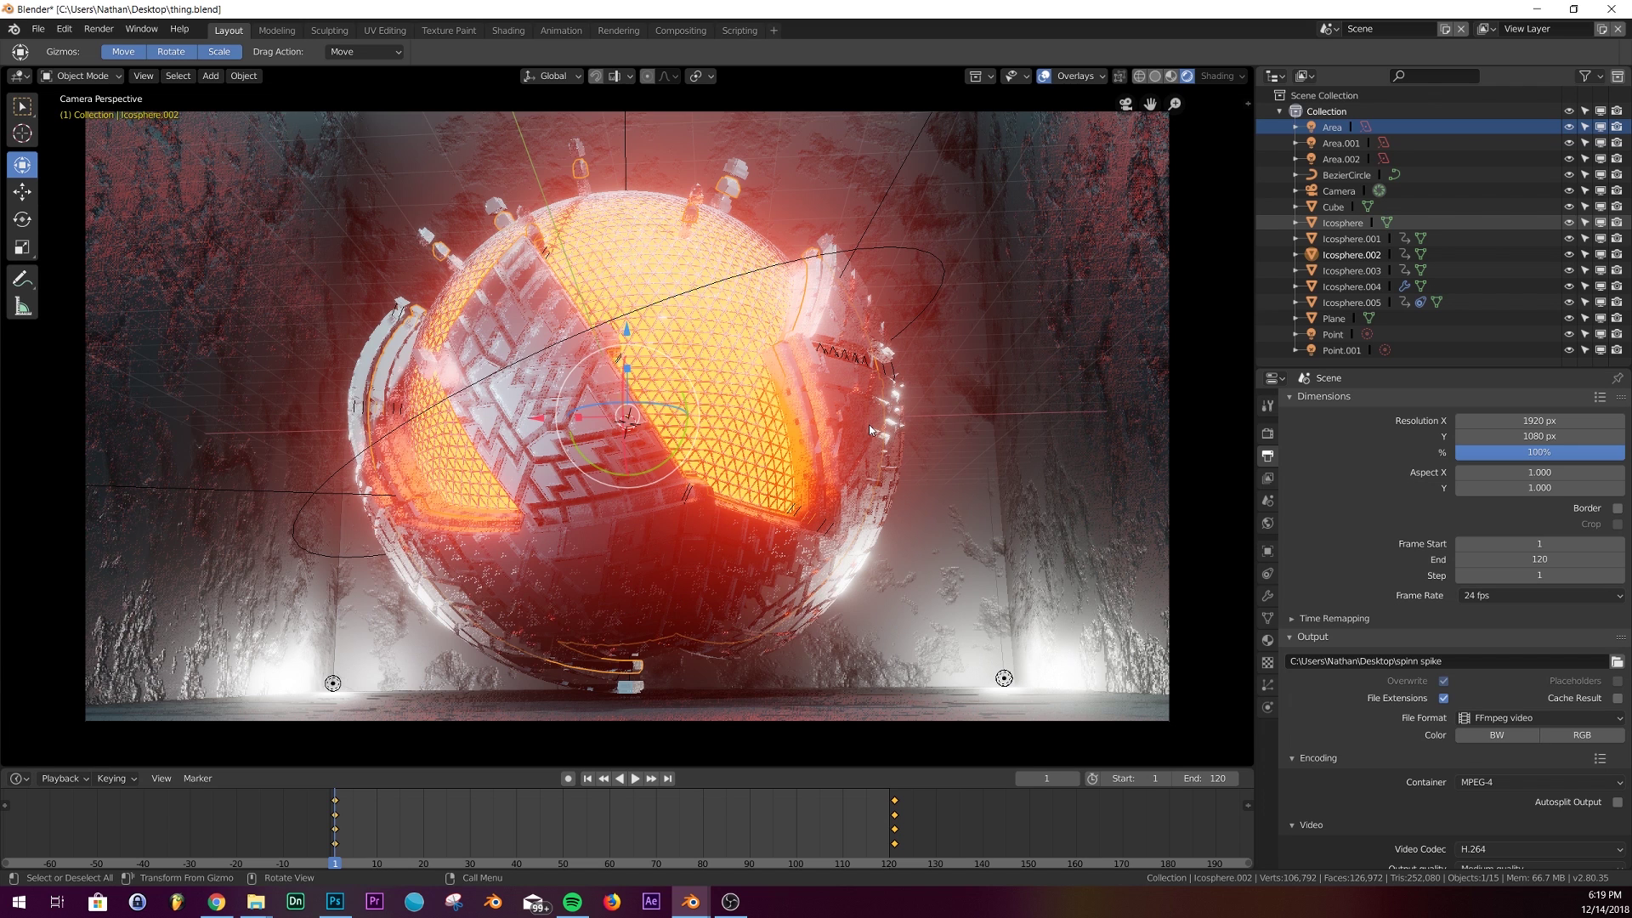
Step: Examine the arrangement of walls, floor, lights and camera in Solid shading, with the surrounding Cube selected
{"action": "middle_click_drag", "start_coordinate": [869, 425], "coordinate": [864, 422]}
{"action": "scroll", "coordinate": [863, 422], "scroll_direction": "down", "scroll_amount": 5}
{"action": "mouse_move", "coordinate": [818, 362]}
{"action": "middle_mouse_down"}
{"action": "mouse_move", "coordinate": [768, 402]}
{"action": "mouse_move", "coordinate": [770, 344]}
{"action": "mouse_move", "coordinate": [704, 300]}
{"action": "middle_mouse_up"}
{"action": "key", "text": "z"}
{"action": "left_click", "coordinate": [833, 389]}
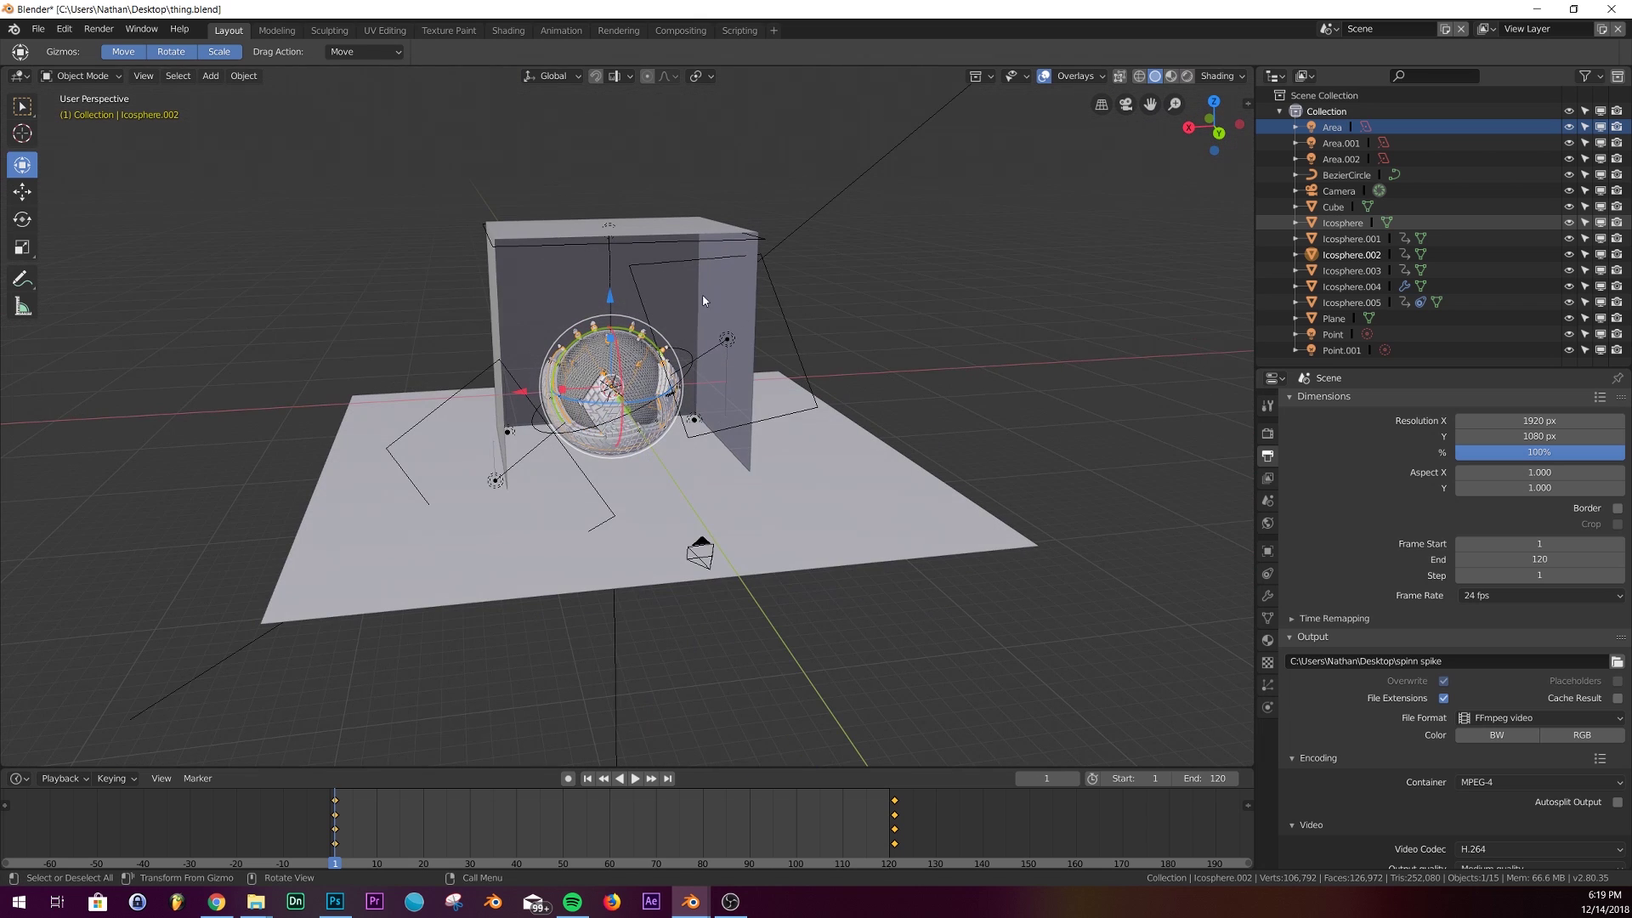
{"action": "left_click", "coordinate": [726, 340]}
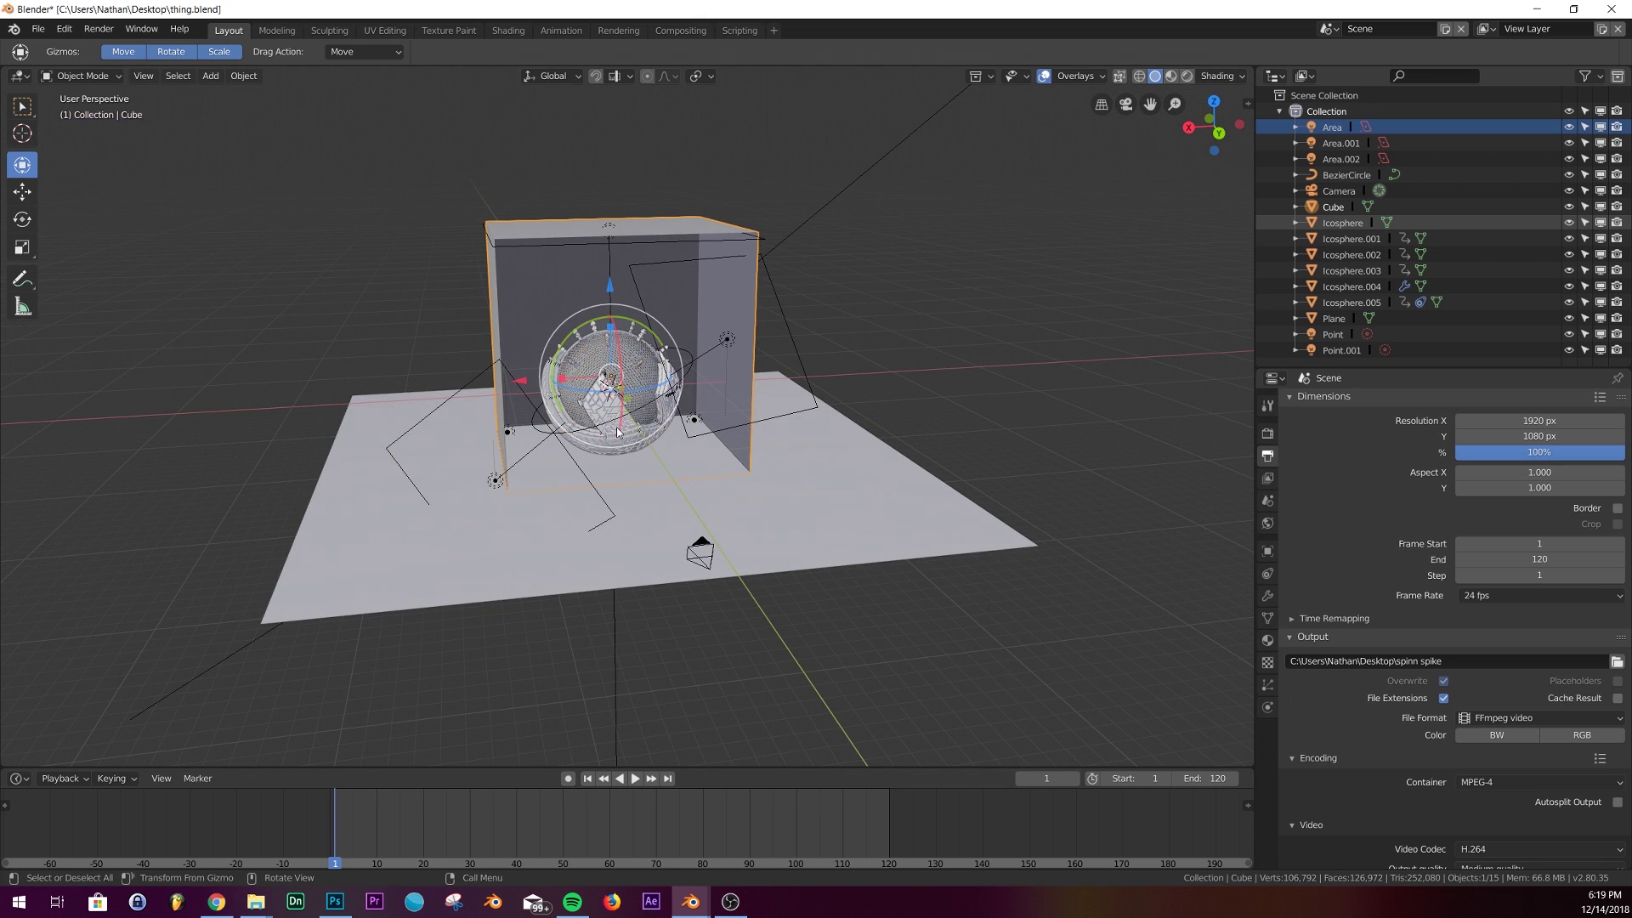
{"action": "middle_click_drag", "start_coordinate": [726, 340], "coordinate": [684, 430]}
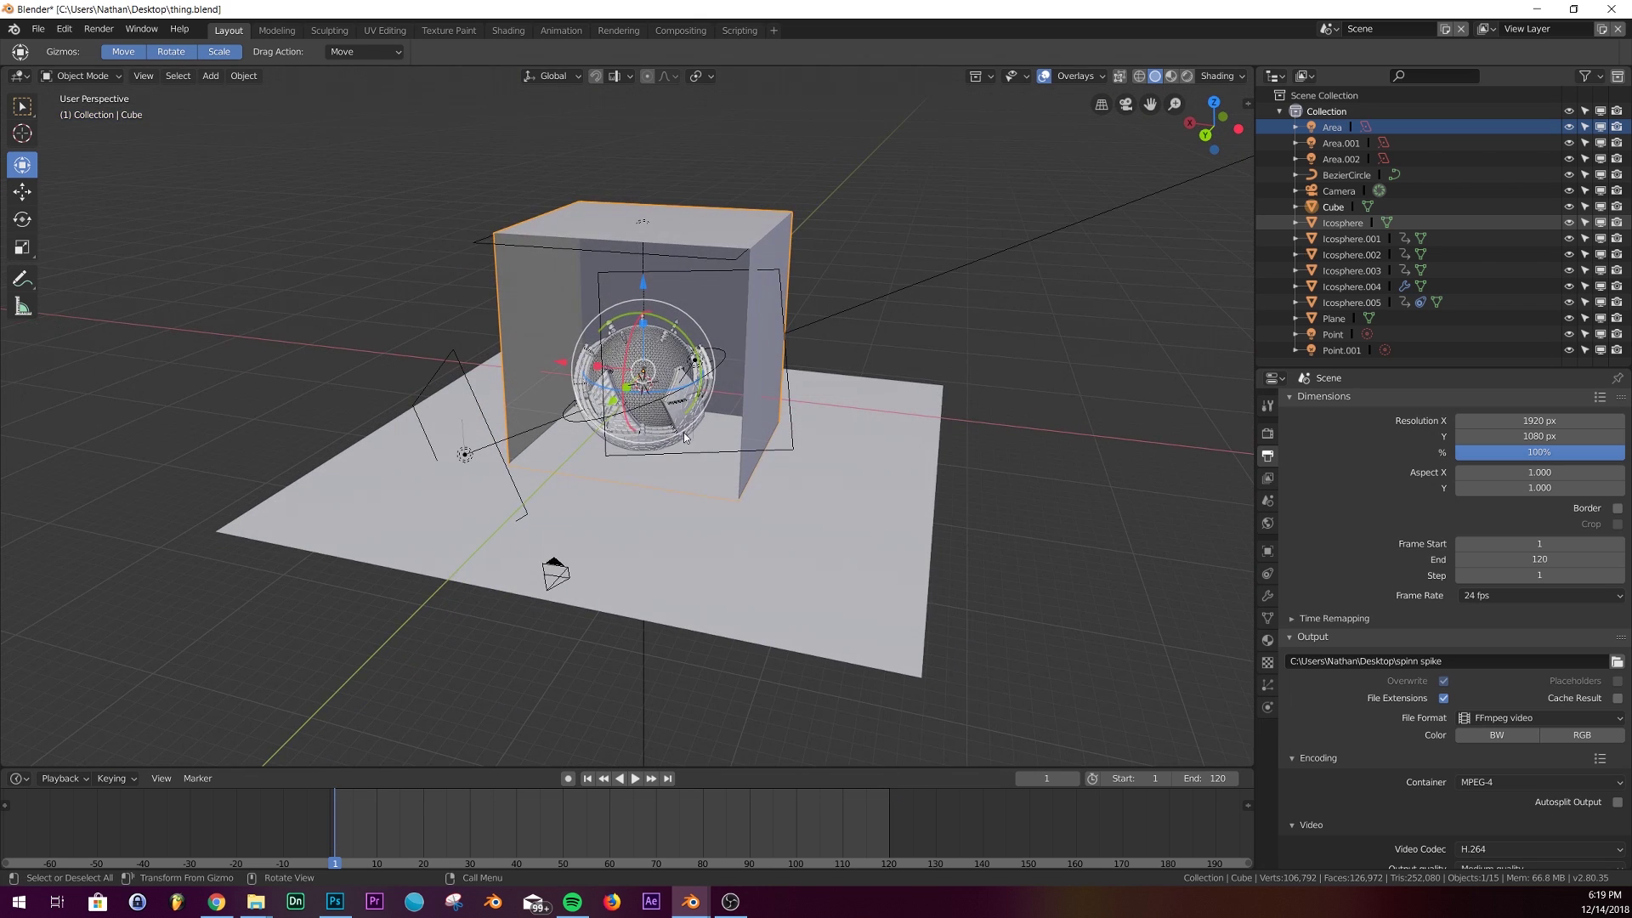
{"action": "middle_click_drag", "start_coordinate": [600, 569], "coordinate": [728, 428]}
{"action": "middle_click_drag", "start_coordinate": [620, 269], "coordinate": [623, 318]}
Step: Return to the camera view in Rendered shading and set the Camera's Focal Length to 36mm
{"action": "key", "text": "KP_0"}
{"action": "key", "text": "z"}
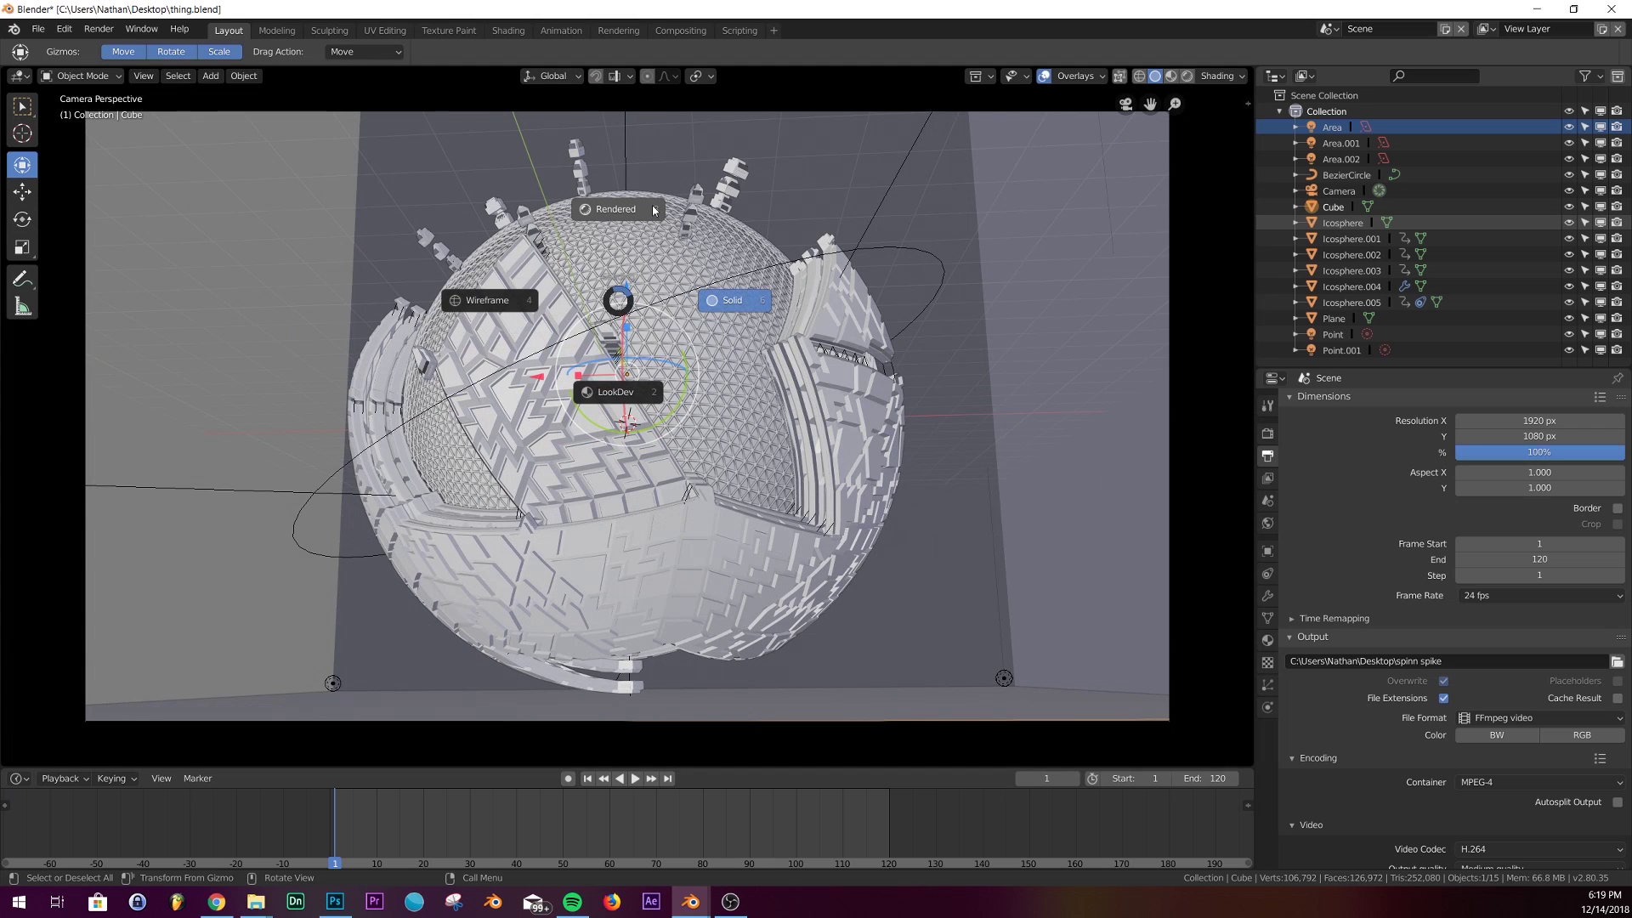
{"action": "left_click", "coordinate": [653, 210]}
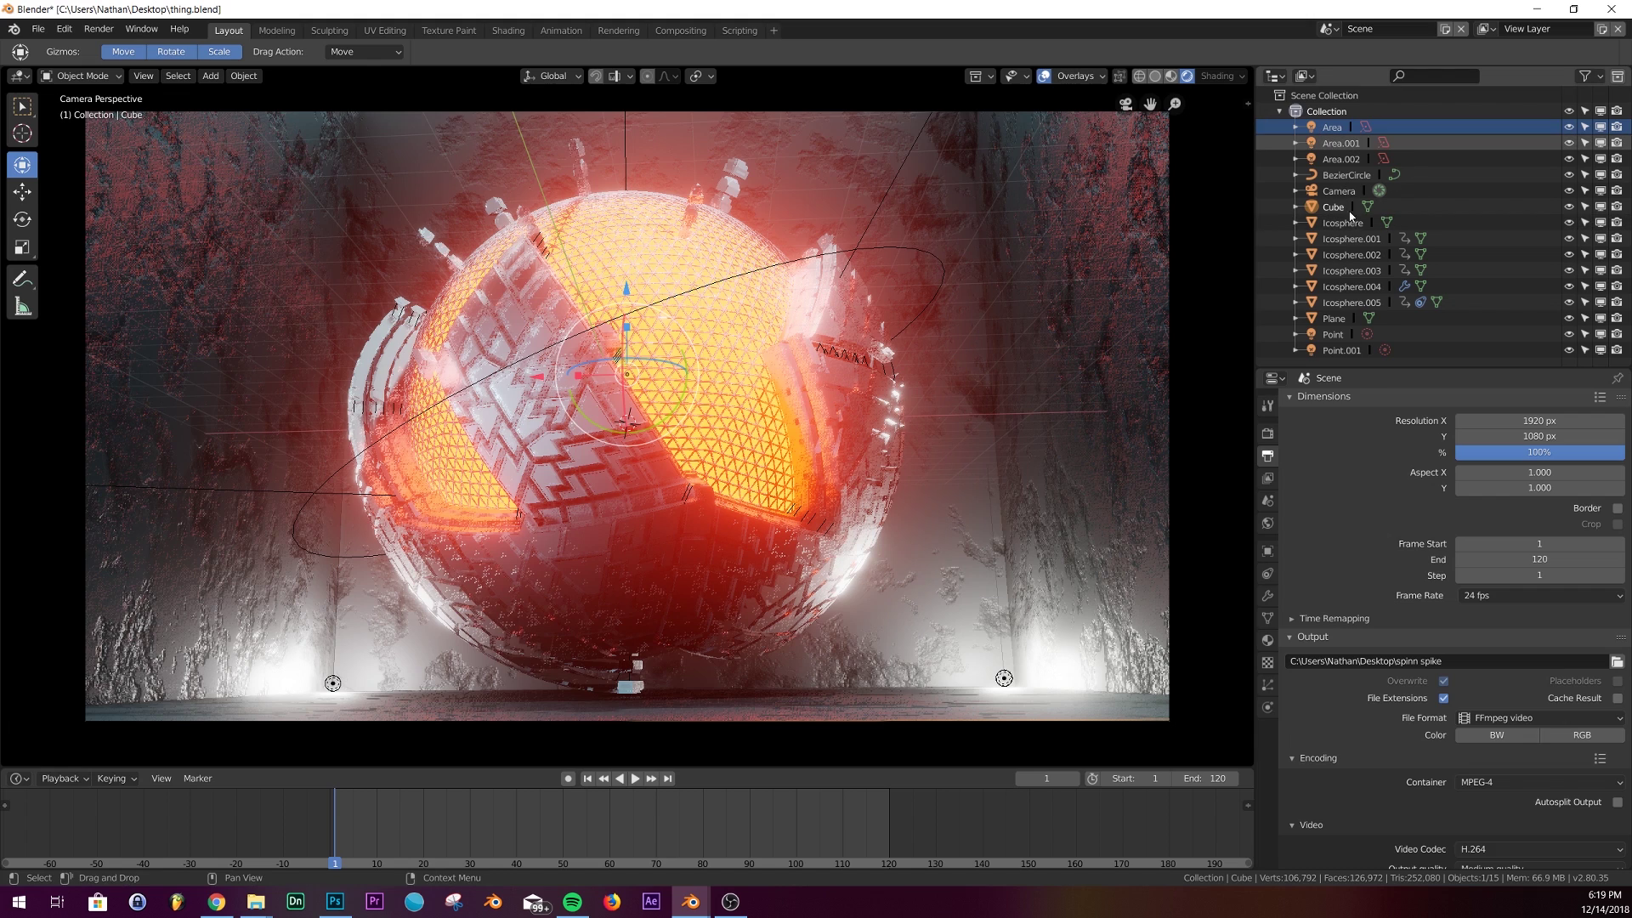
{"action": "left_click", "coordinate": [1341, 189]}
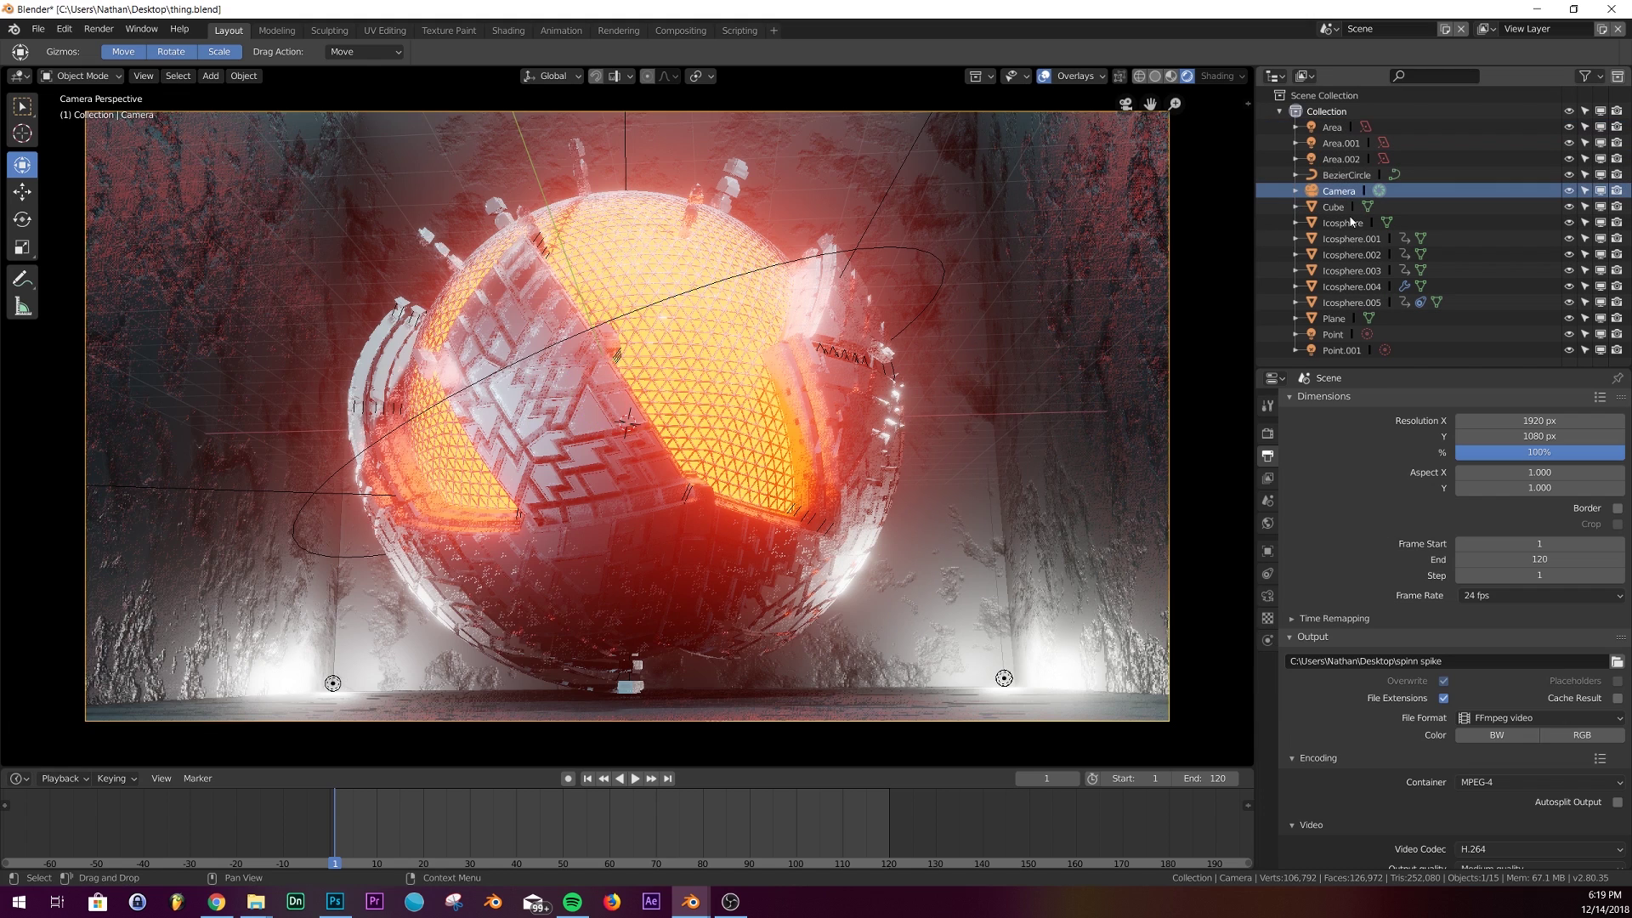
{"action": "left_click", "coordinate": [1267, 596]}
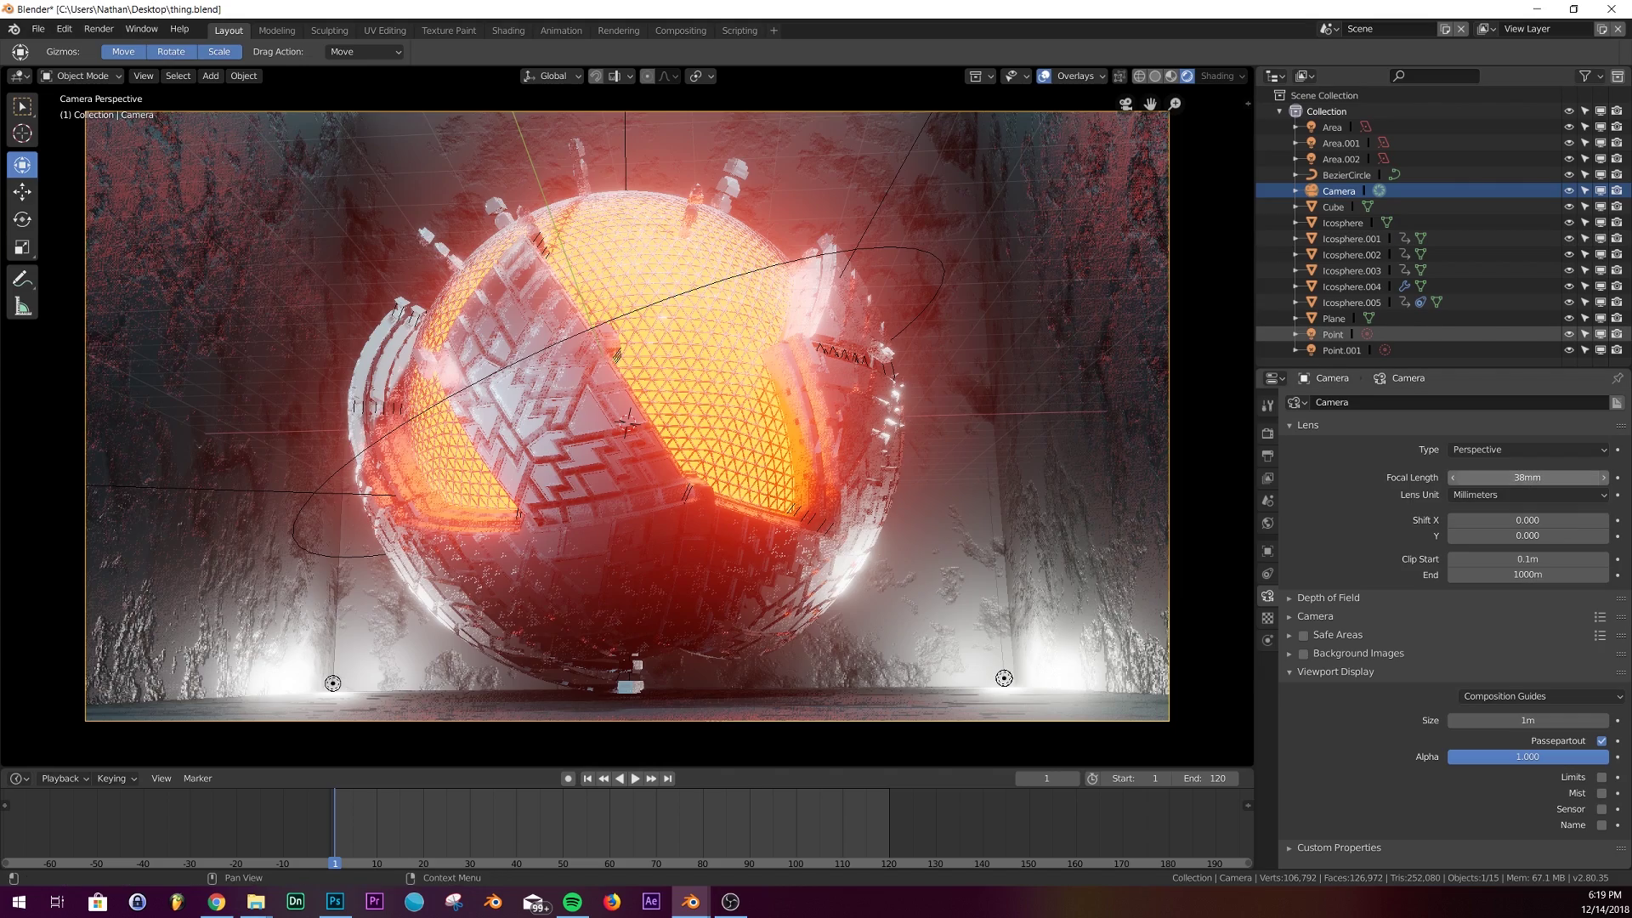
{"action": "left_click_drag", "start_coordinate": [1528, 477], "coordinate": [1494, 476]}
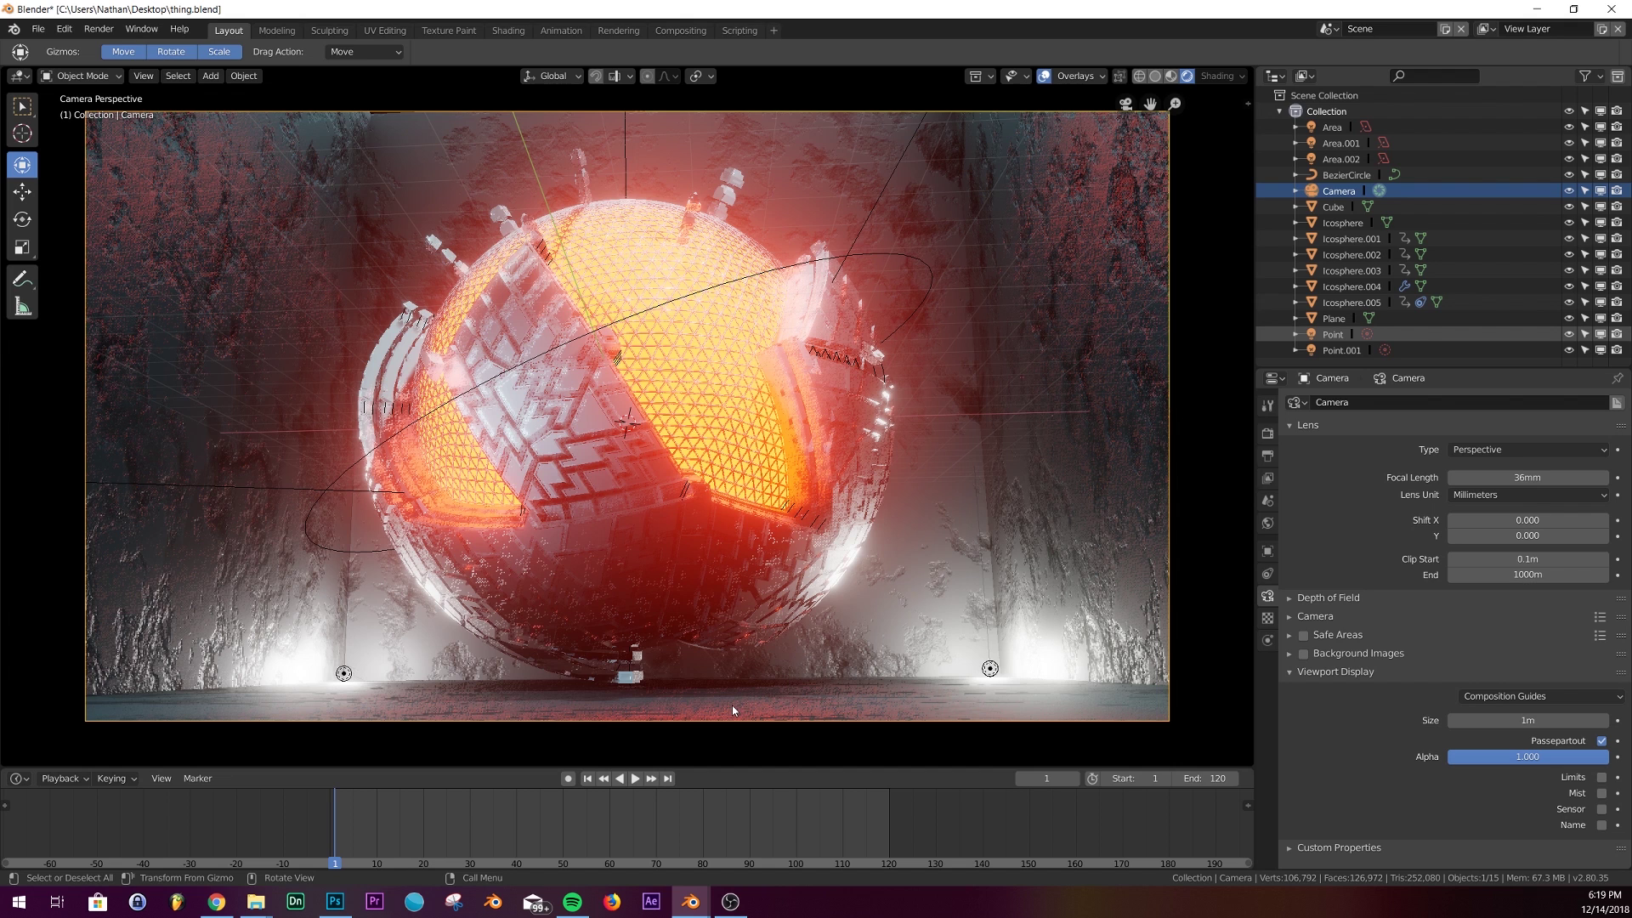
Step: Preview the spinning-sphere animation and stop it, and play the posted "Let em spin" video on Reddit in the browser for comparison
{"action": "left_click", "coordinate": [634, 781]}
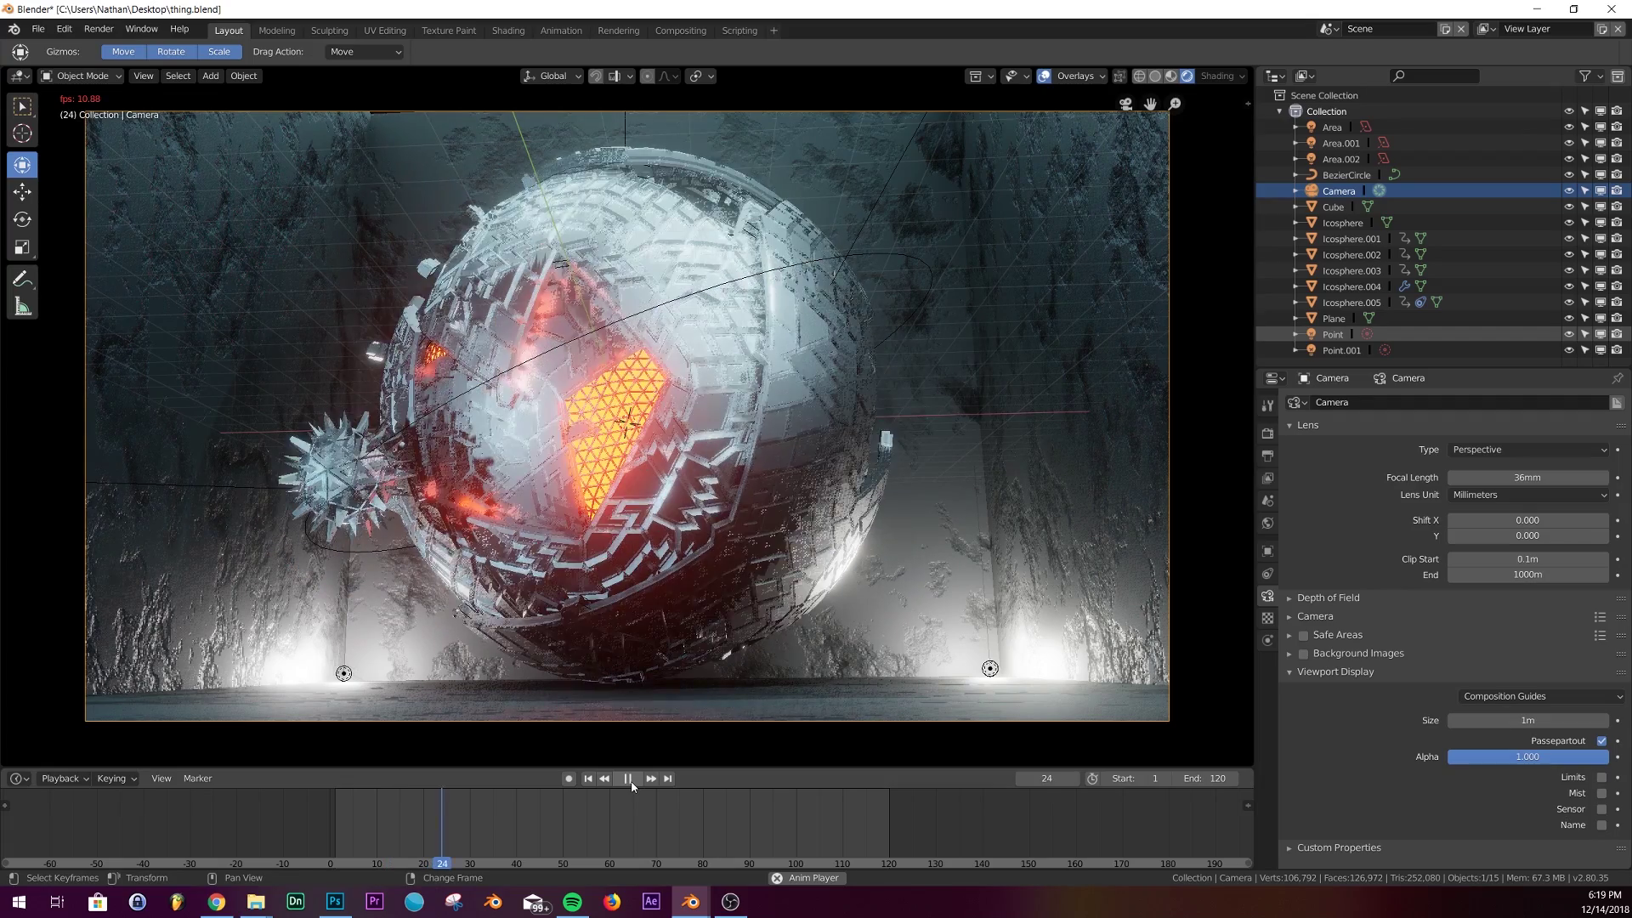
{"action": "left_click", "coordinate": [629, 779]}
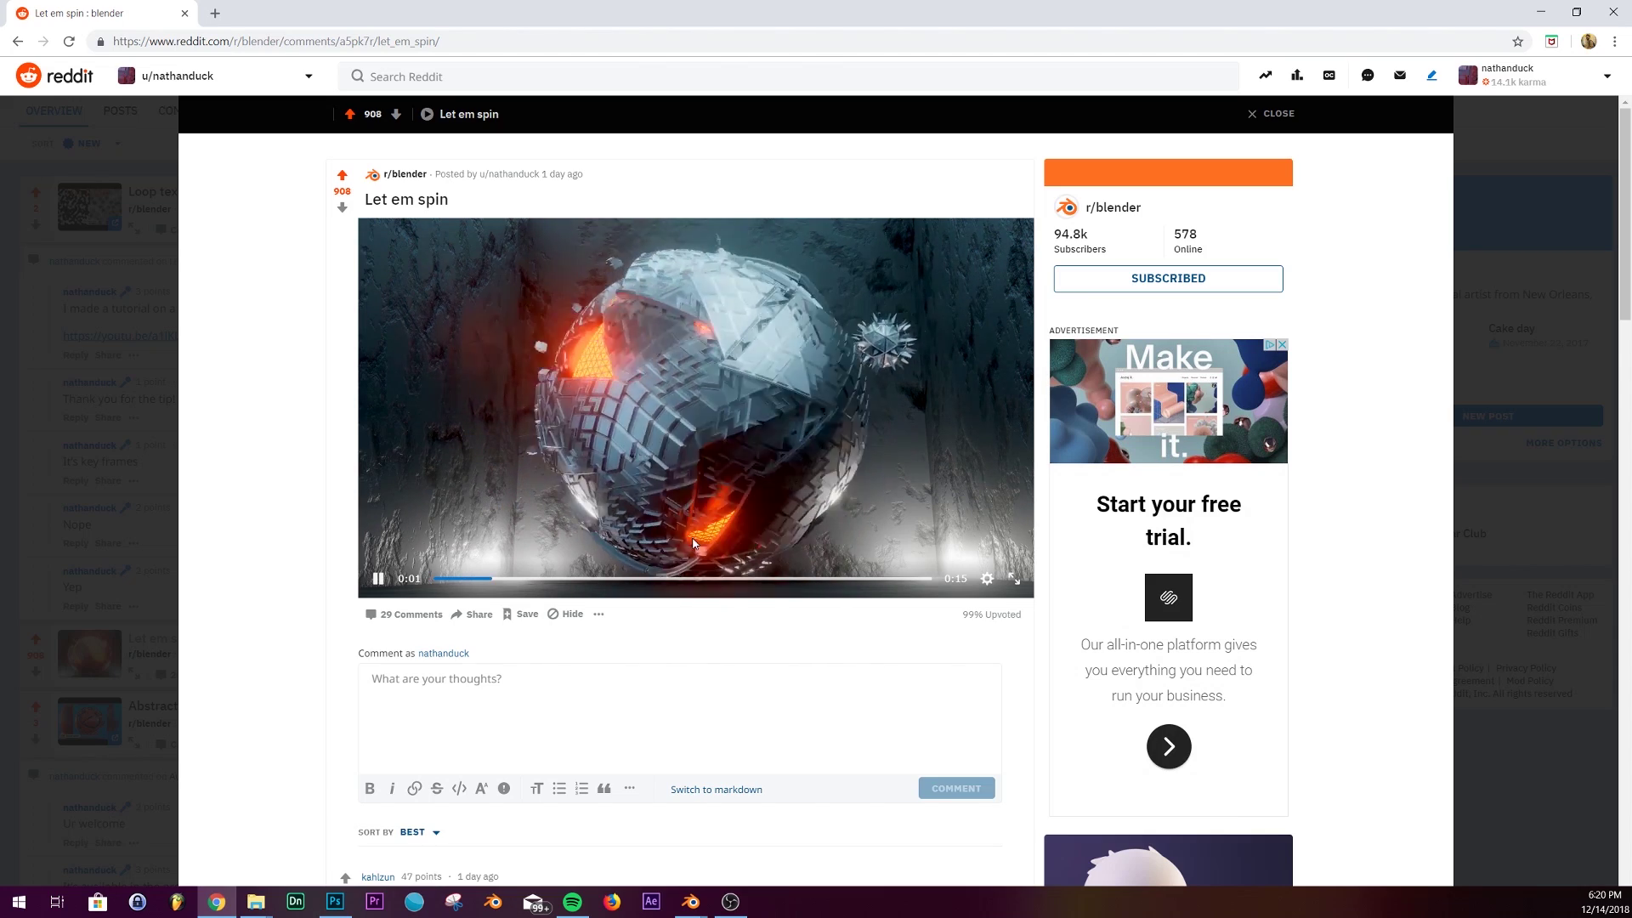
{"action": "left_click", "coordinate": [380, 578]}
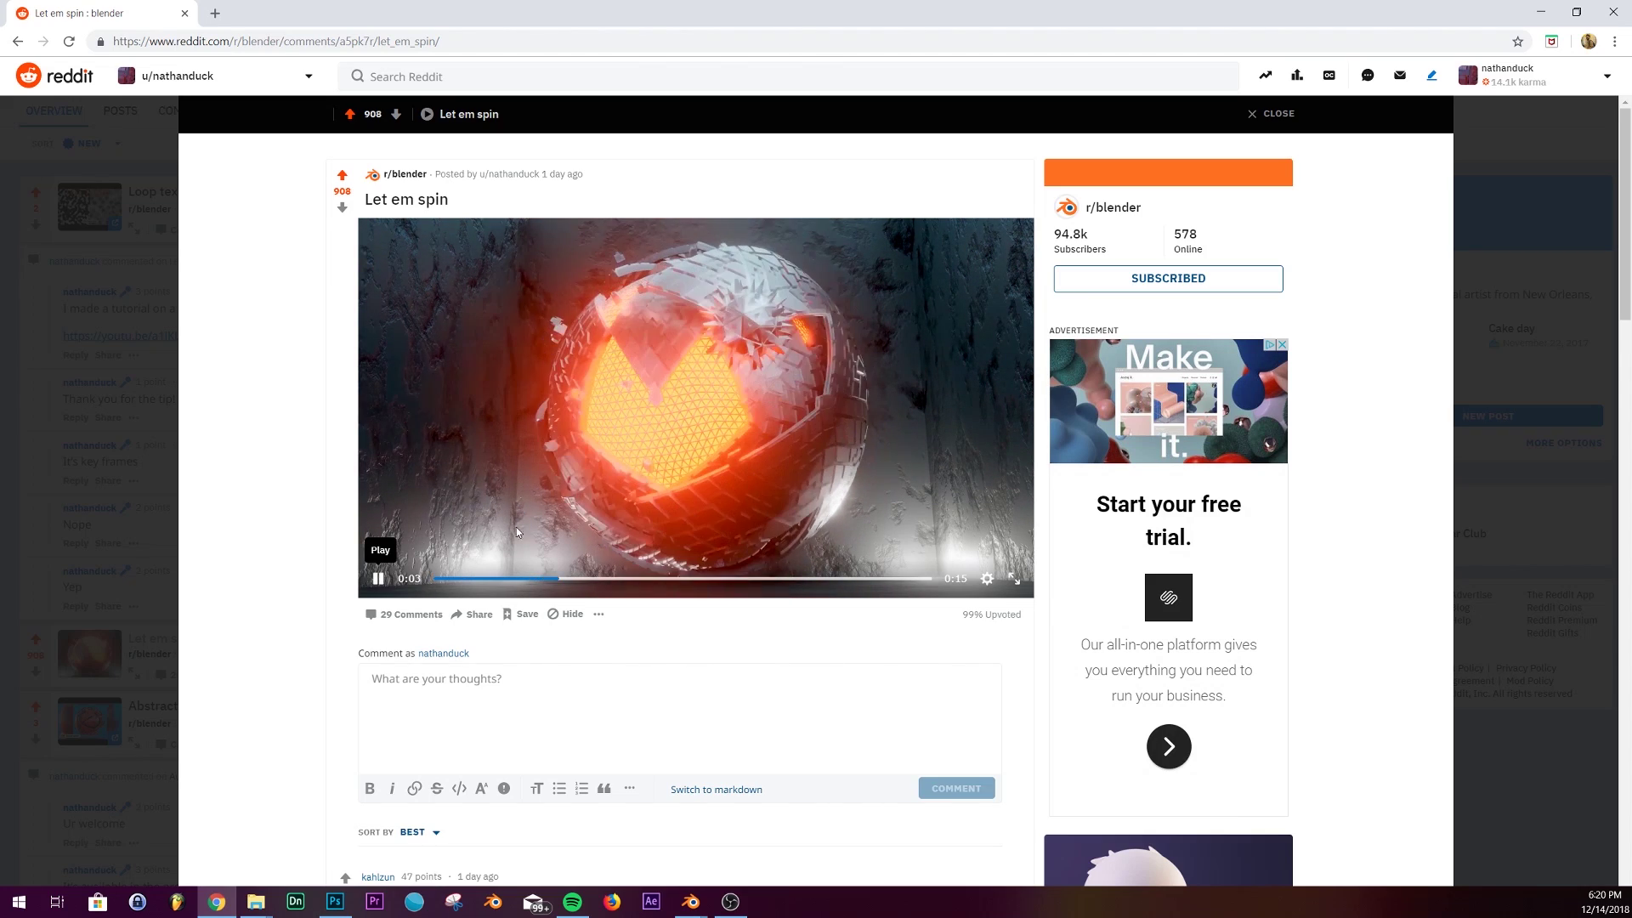